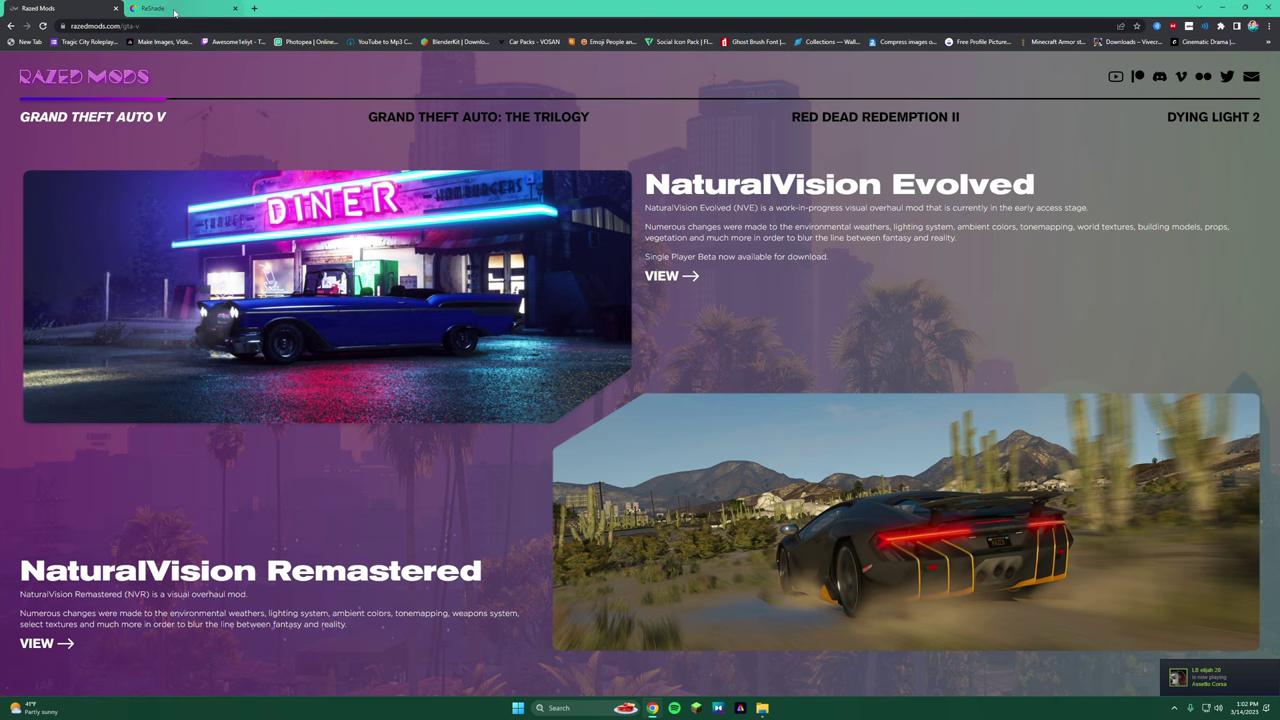
{"action": "left_click", "coordinate": [174, 13]}
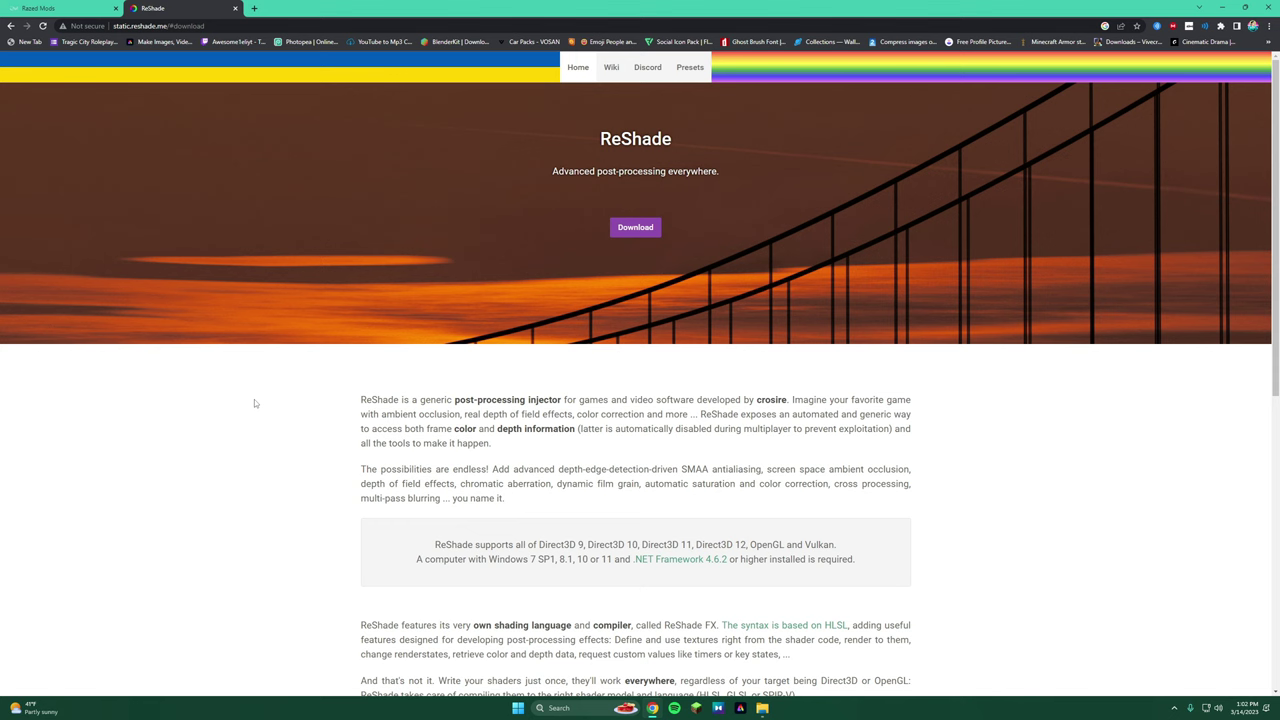
{"action": "left_click", "coordinate": [645, 228]}
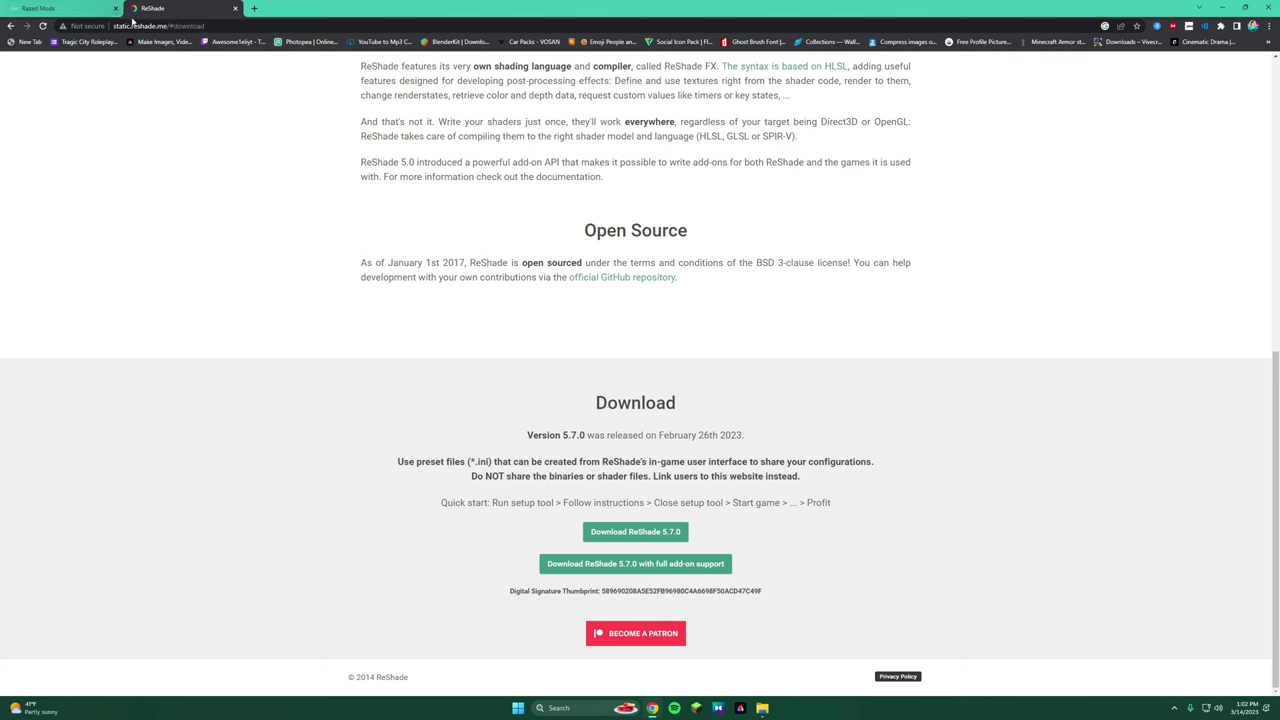
{"action": "left_click", "coordinate": [100, 8]}
{"action": "left_click", "coordinate": [163, 12]}
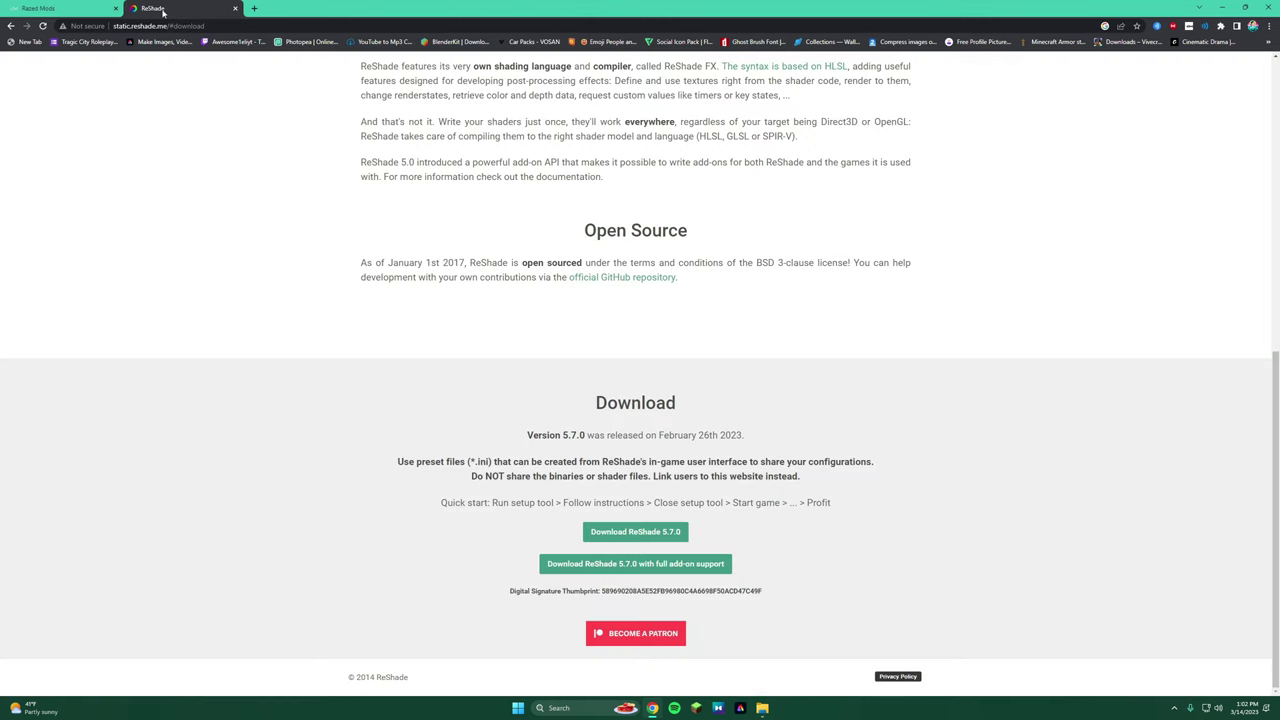
{"action": "left_click", "coordinate": [91, 10]}
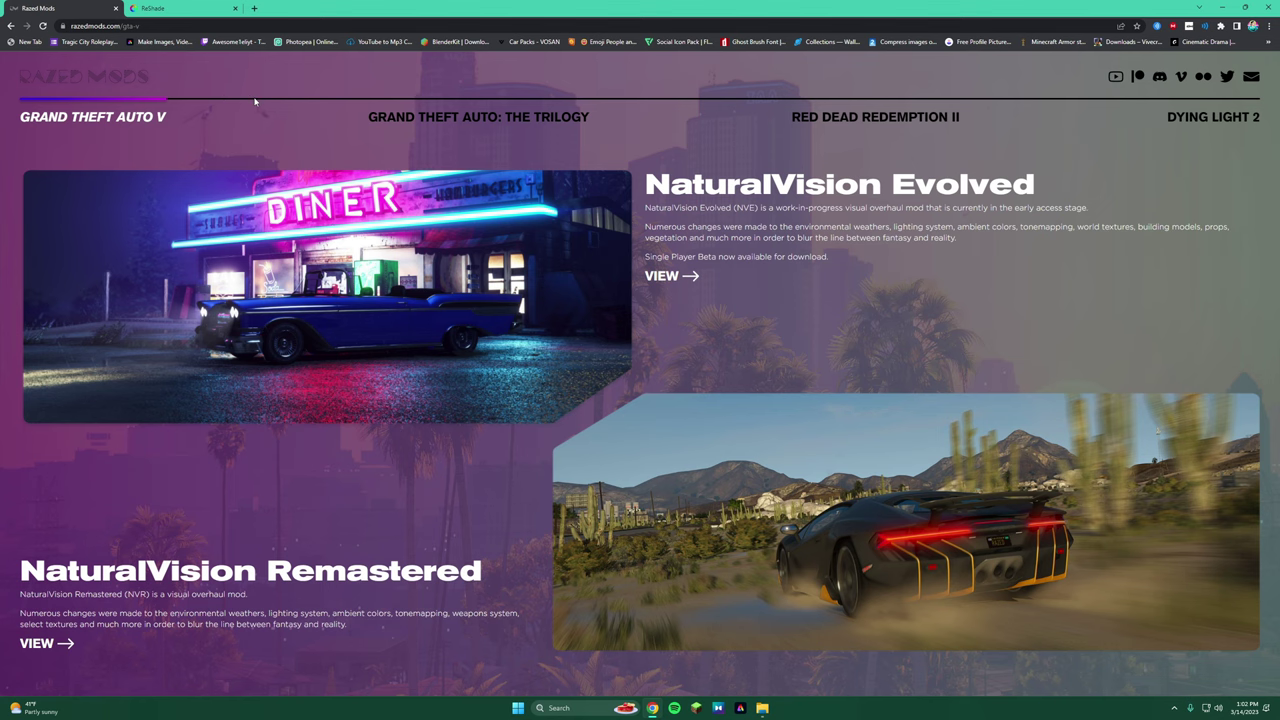
Close the browser and package folder windows, and delete the extra ReShade setup icon
{"action": "left_click", "coordinate": [1269, 8]}
{"action": "left_click", "coordinate": [1121, 252]}
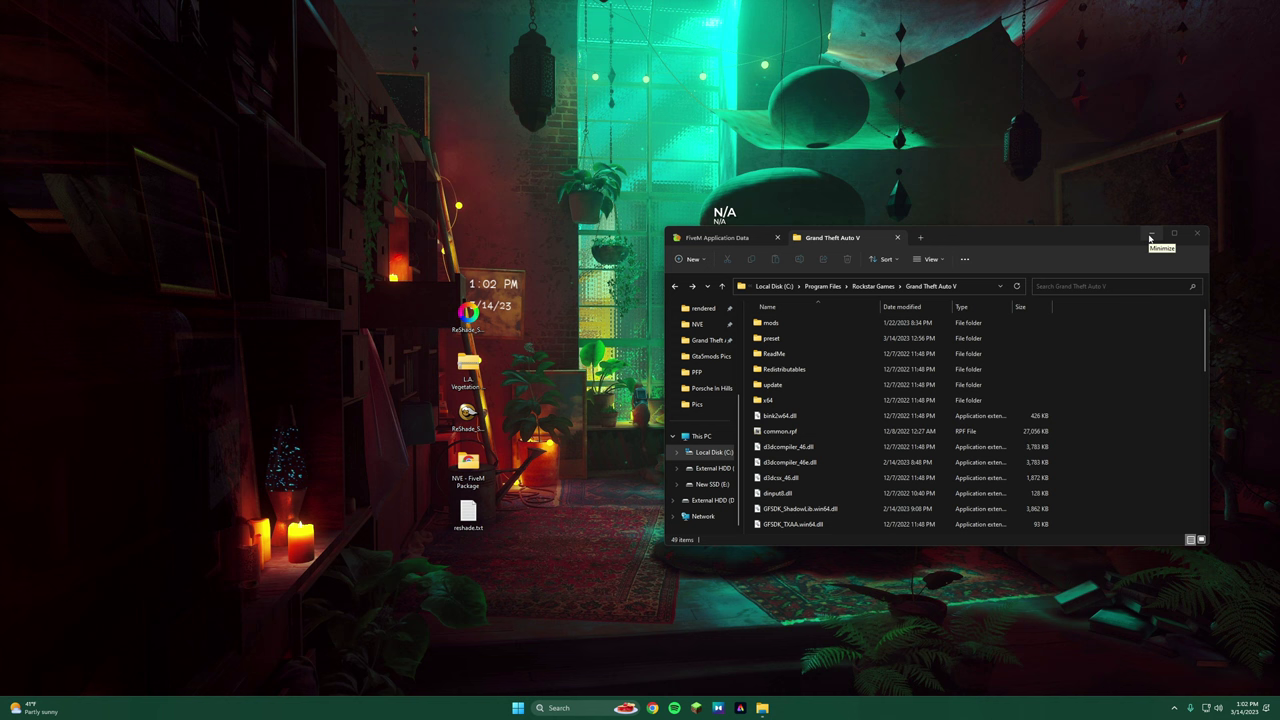
{"action": "left_click", "coordinate": [1150, 236]}
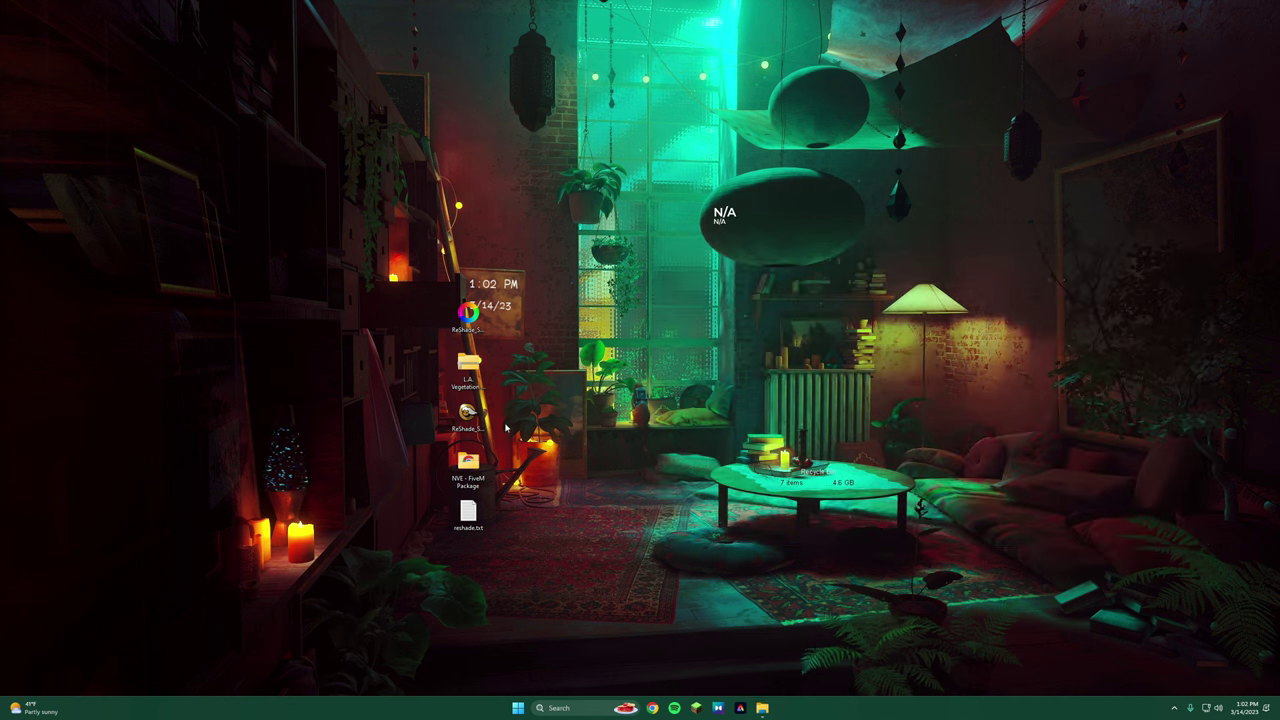
{"action": "right_click", "coordinate": [494, 425]}
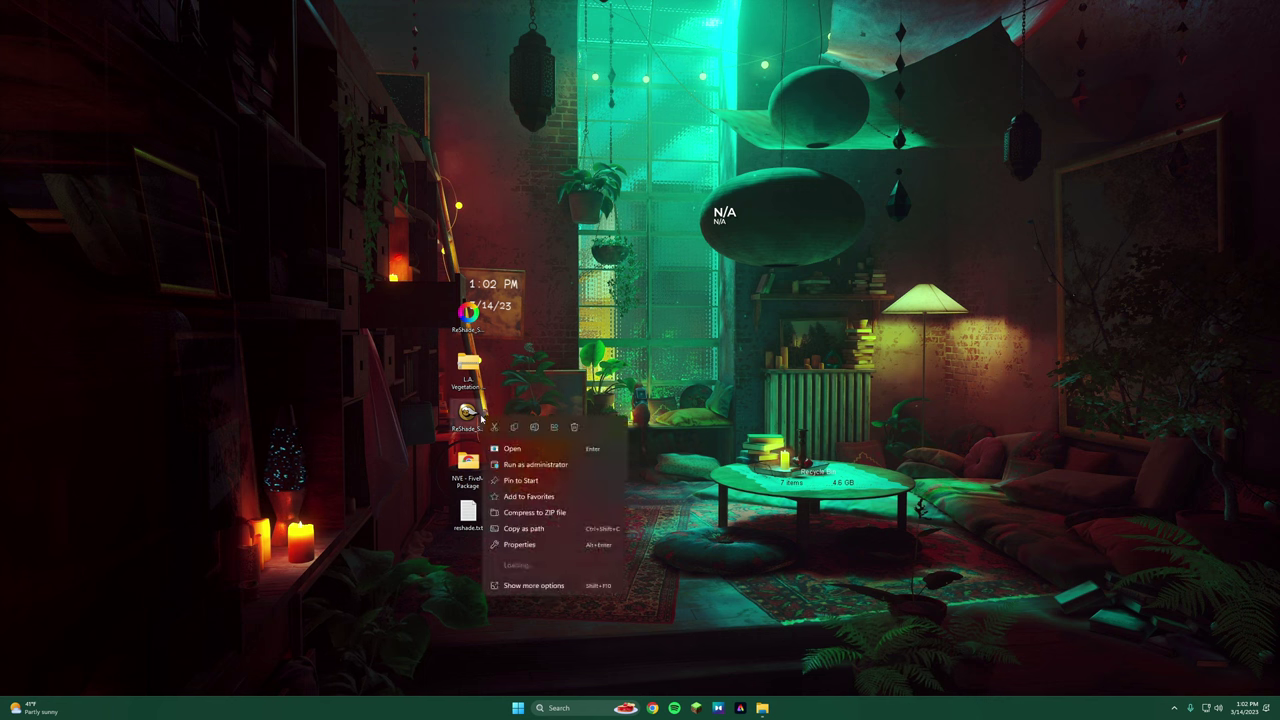
{"action": "left_click", "coordinate": [507, 423]}
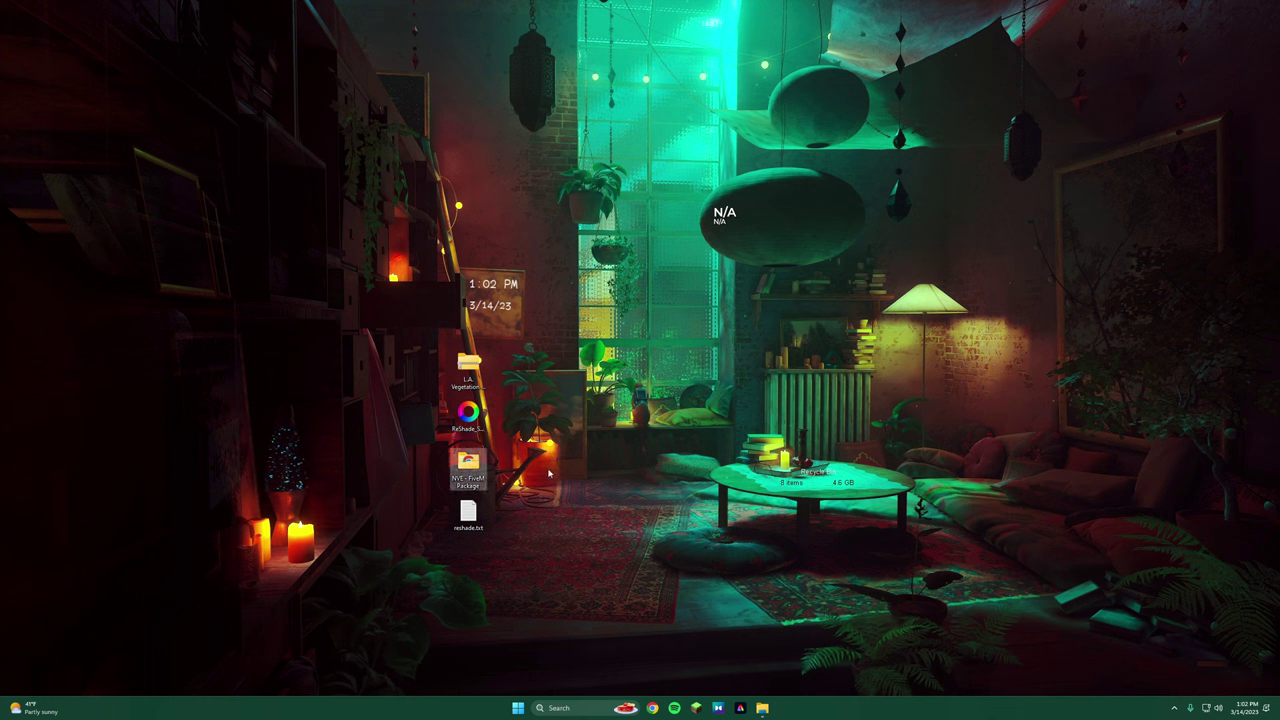
Close the remaining Grand Theft Auto V and Downloads Explorer windows
{"action": "left_click", "coordinate": [763, 707]}
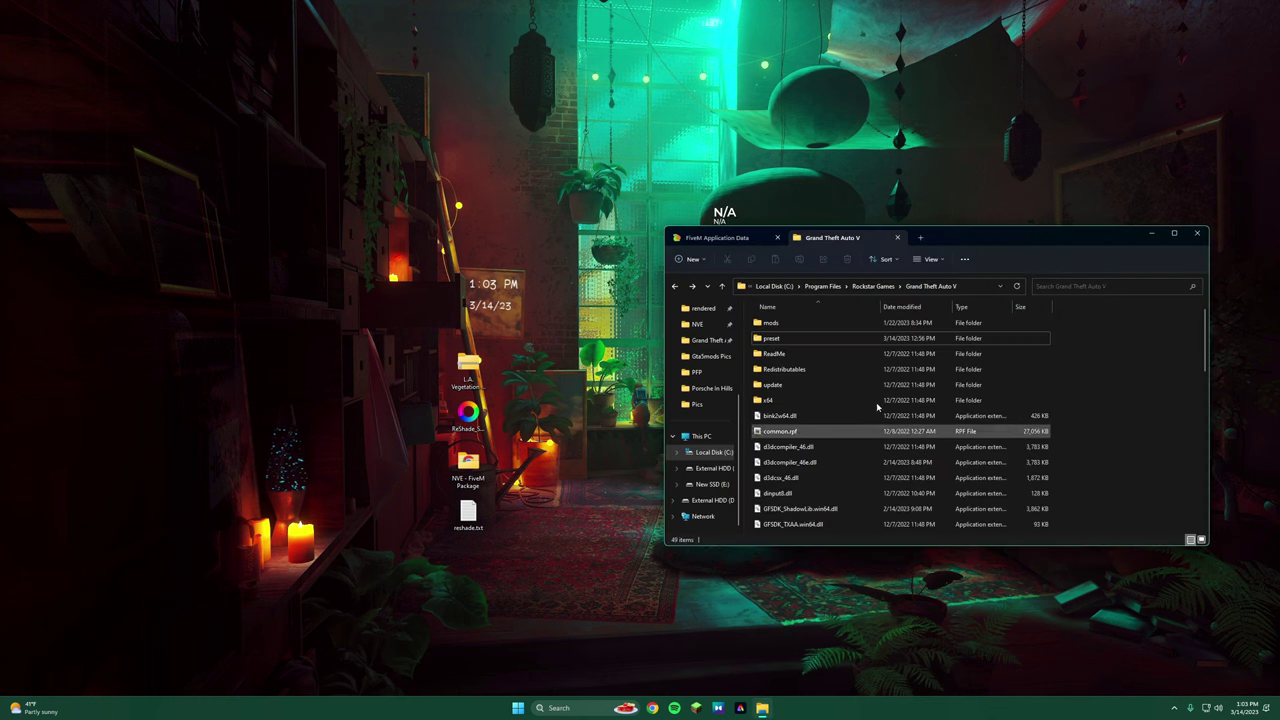
{"action": "left_click", "coordinate": [777, 237]}
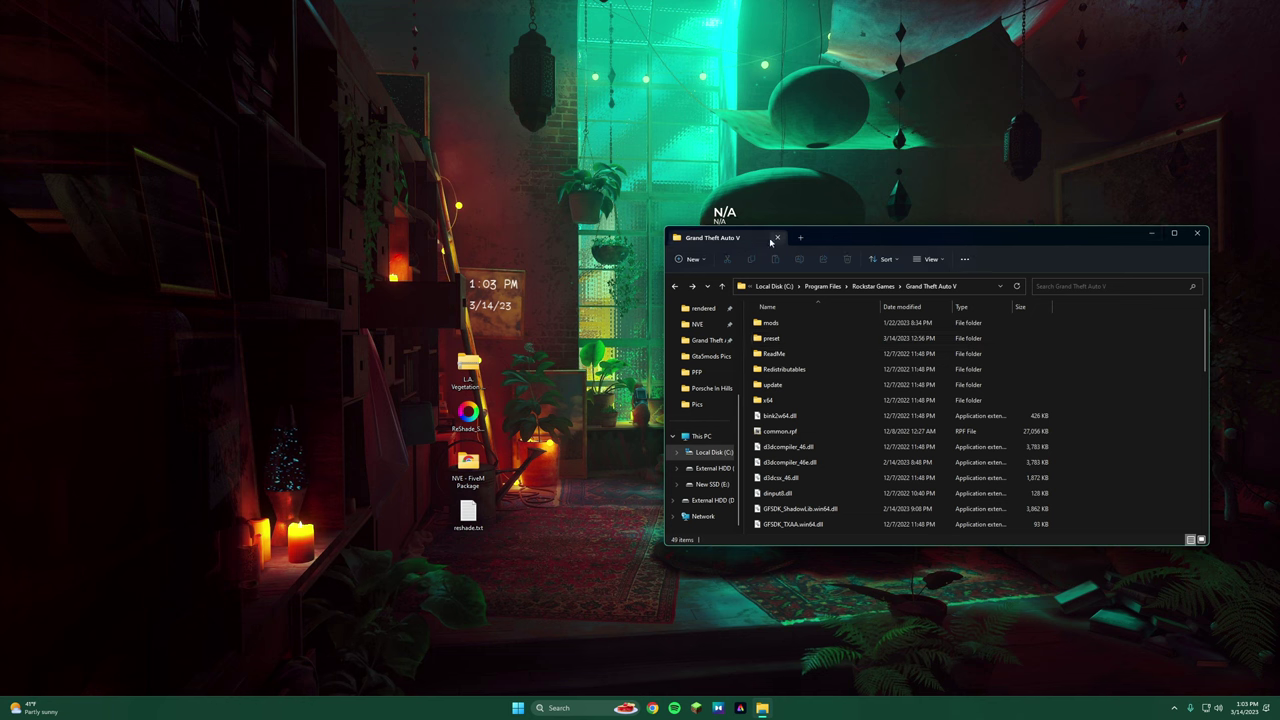
{"action": "left_click", "coordinate": [775, 238]}
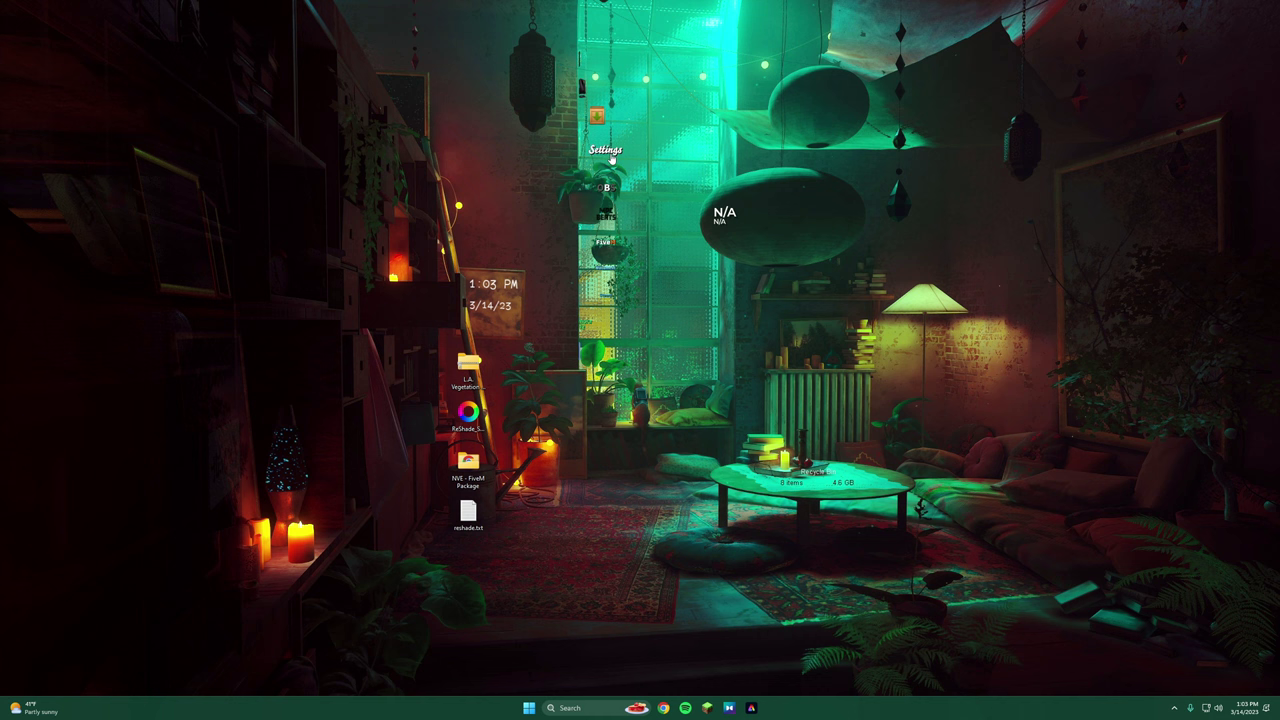
{"action": "left_click", "coordinate": [596, 116]}
{"action": "left_click_drag", "start_coordinate": [972, 245], "coordinate": [941, 249]}
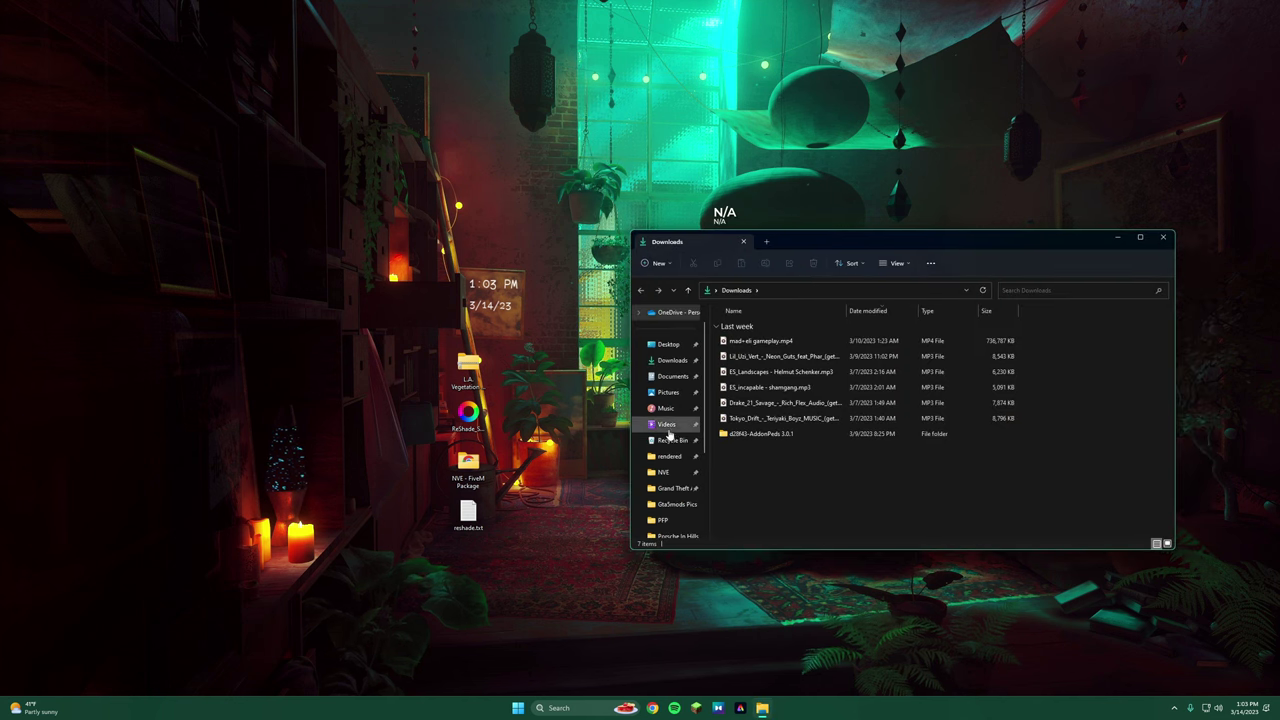
{"action": "scroll", "coordinate": [667, 432], "scroll_direction": "down", "scroll_amount": 3}
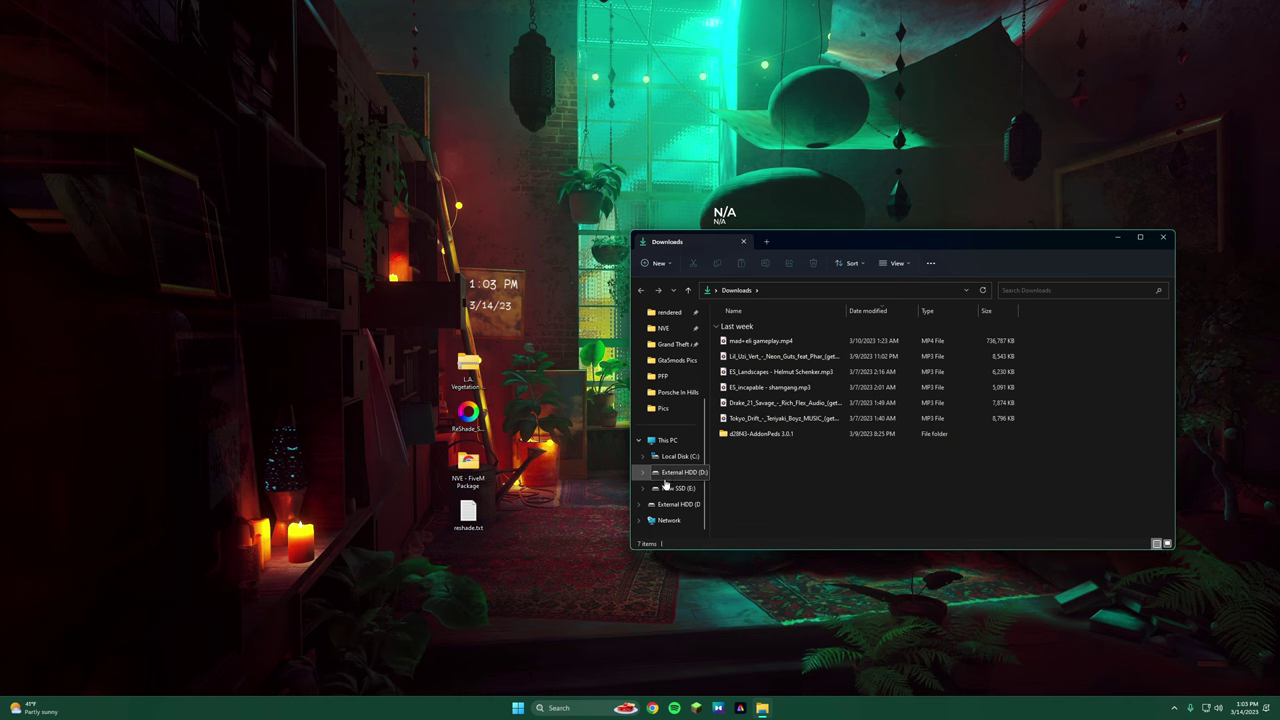
{"action": "left_click", "coordinate": [1164, 238]}
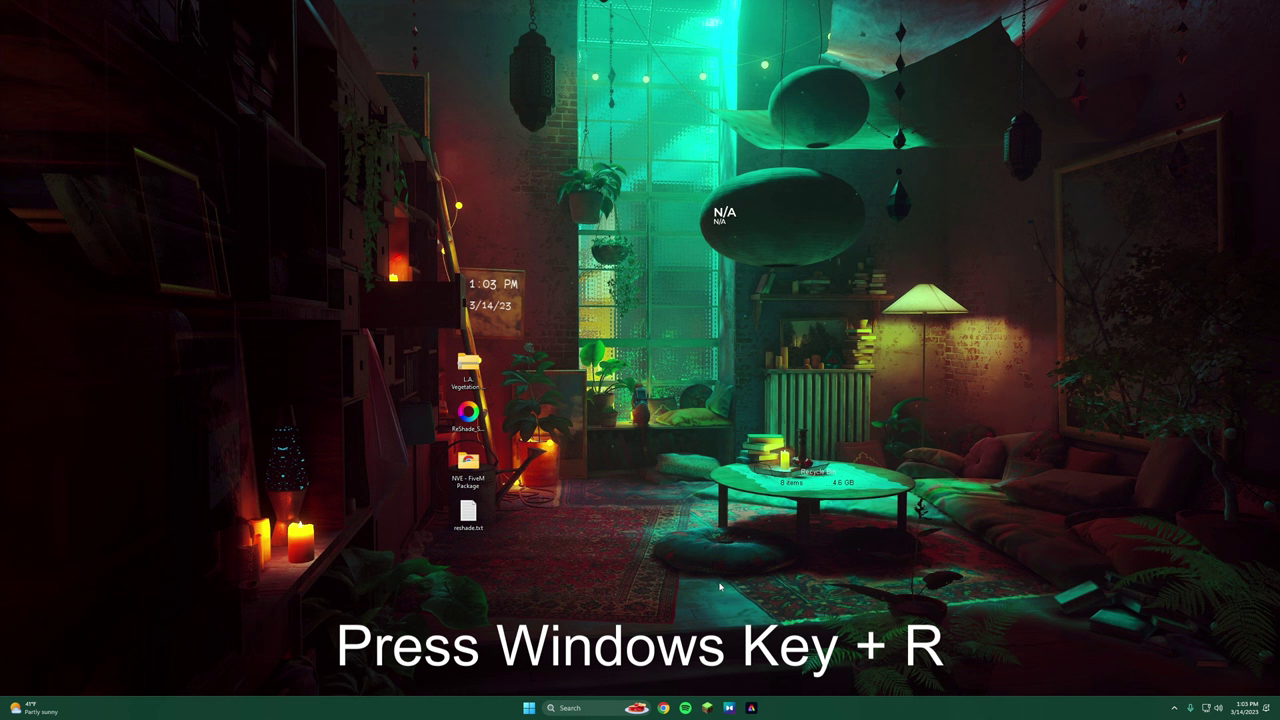
Open the AppData folder through the Run prompt with 'appdata'
{"action": "key", "text": "super+r"}
{"action": "key", "text": "BackSpace"}
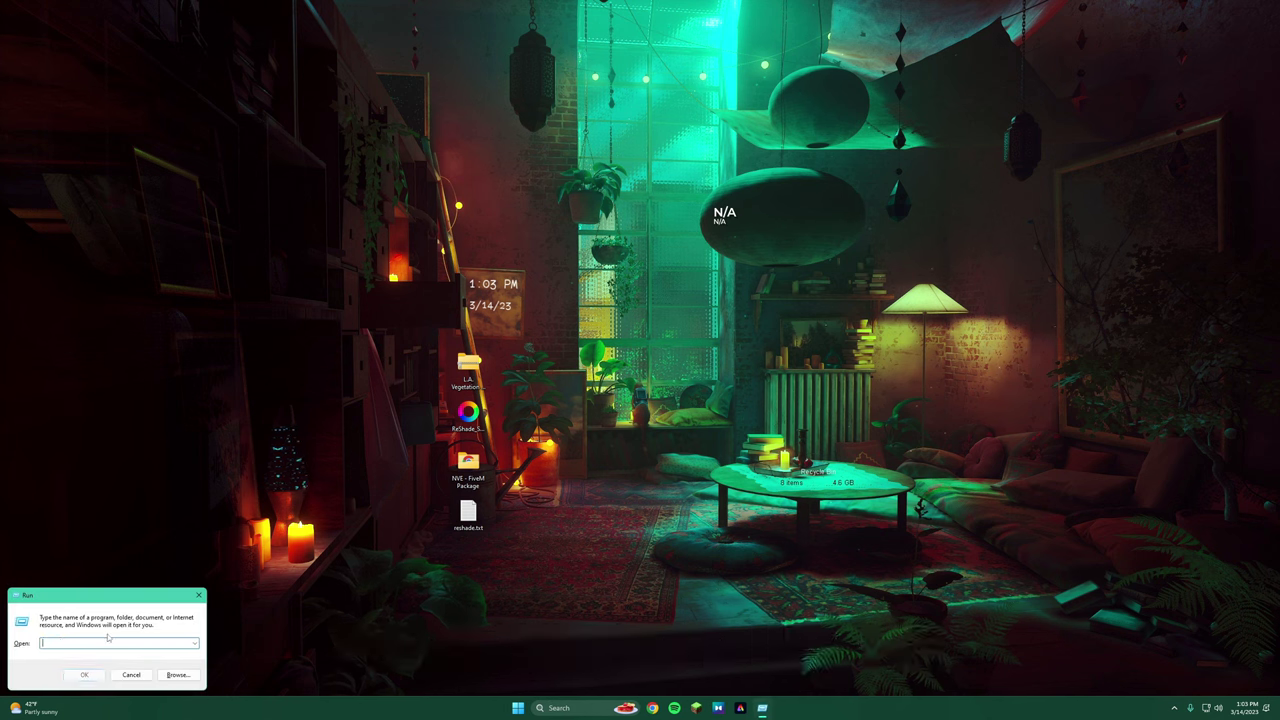
{"action": "type", "text": "app"}
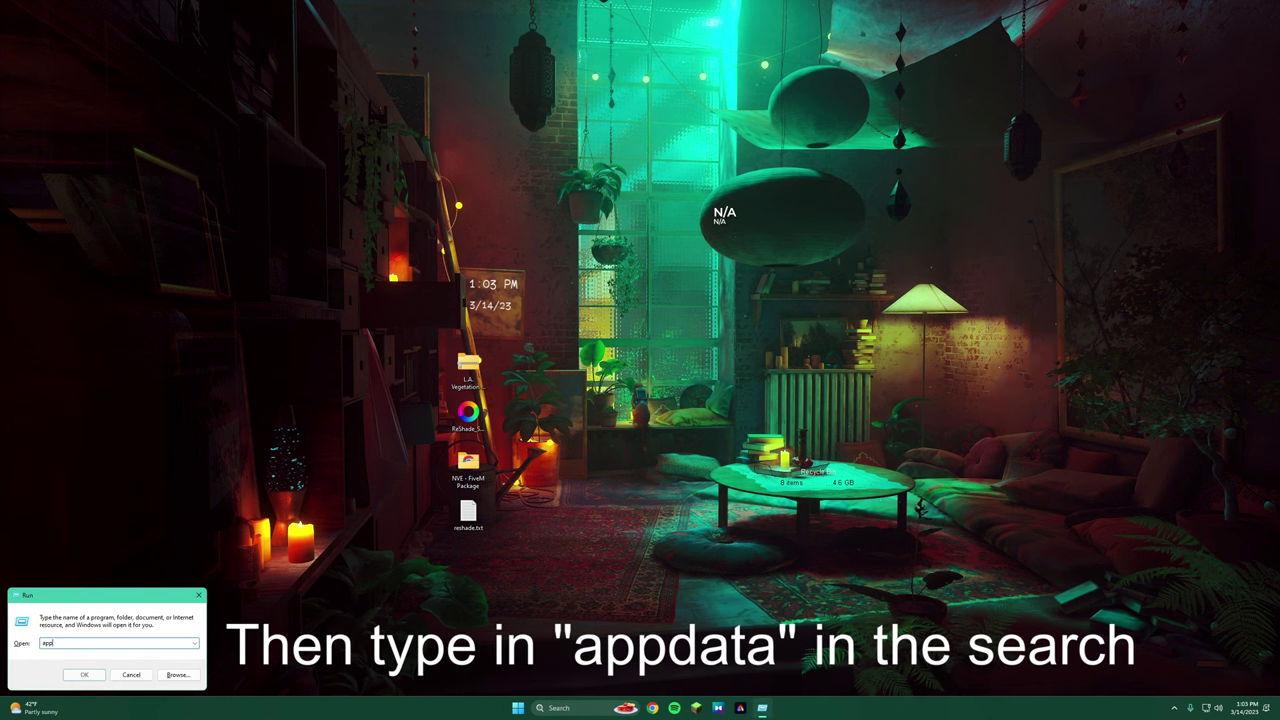
{"action": "type", "text": "data"}
{"action": "key", "text": "Return"}
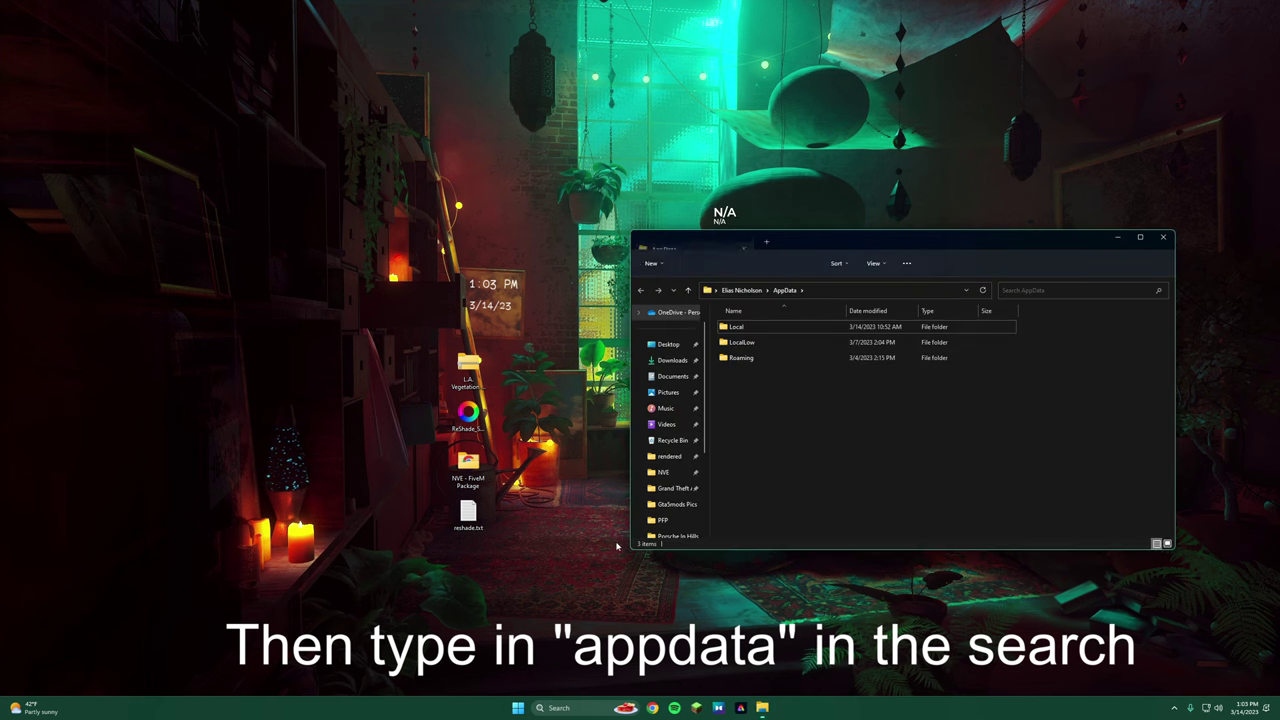
{"action": "left_click_drag", "start_coordinate": [868, 245], "coordinate": [752, 245]}
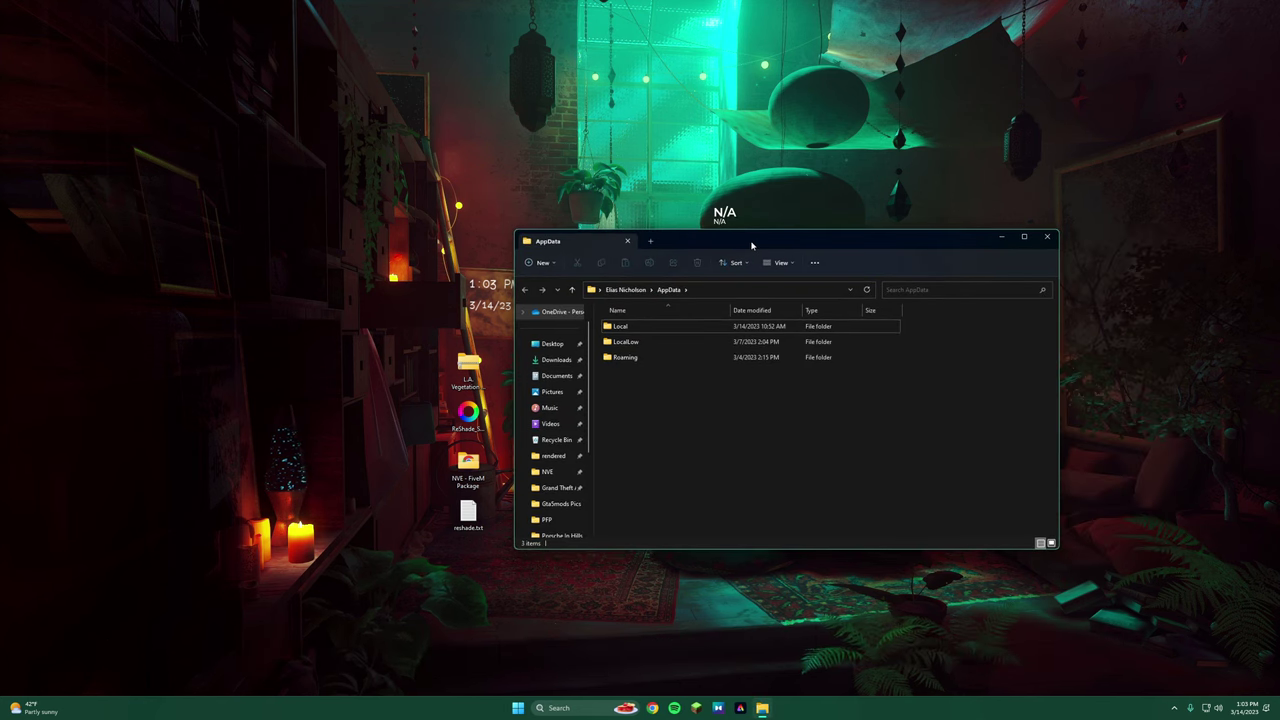
Navigate into Local > FiveM > FiveM Application Data
{"action": "double_click", "coordinate": [640, 327]}
{"action": "left_click", "coordinate": [640, 403]}
{"action": "scroll", "coordinate": [640, 403], "scroll_direction": "down", "scroll_amount": 8}
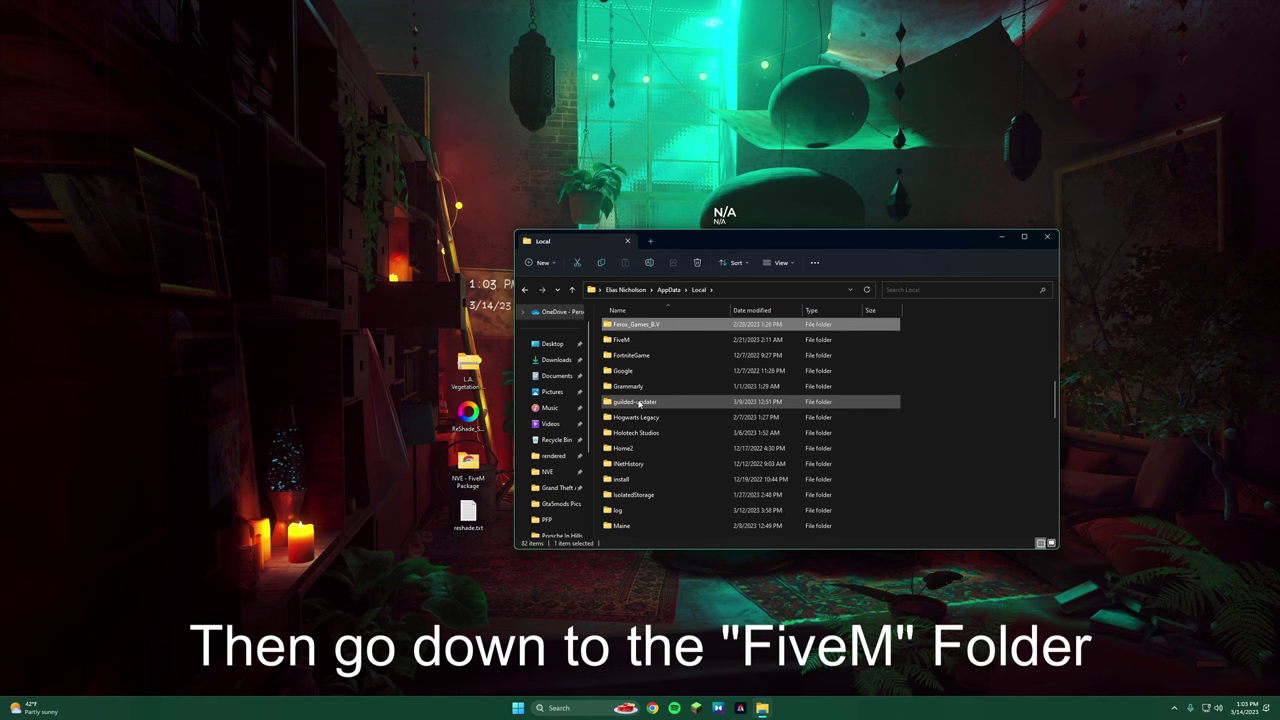
{"action": "double_click", "coordinate": [651, 342]}
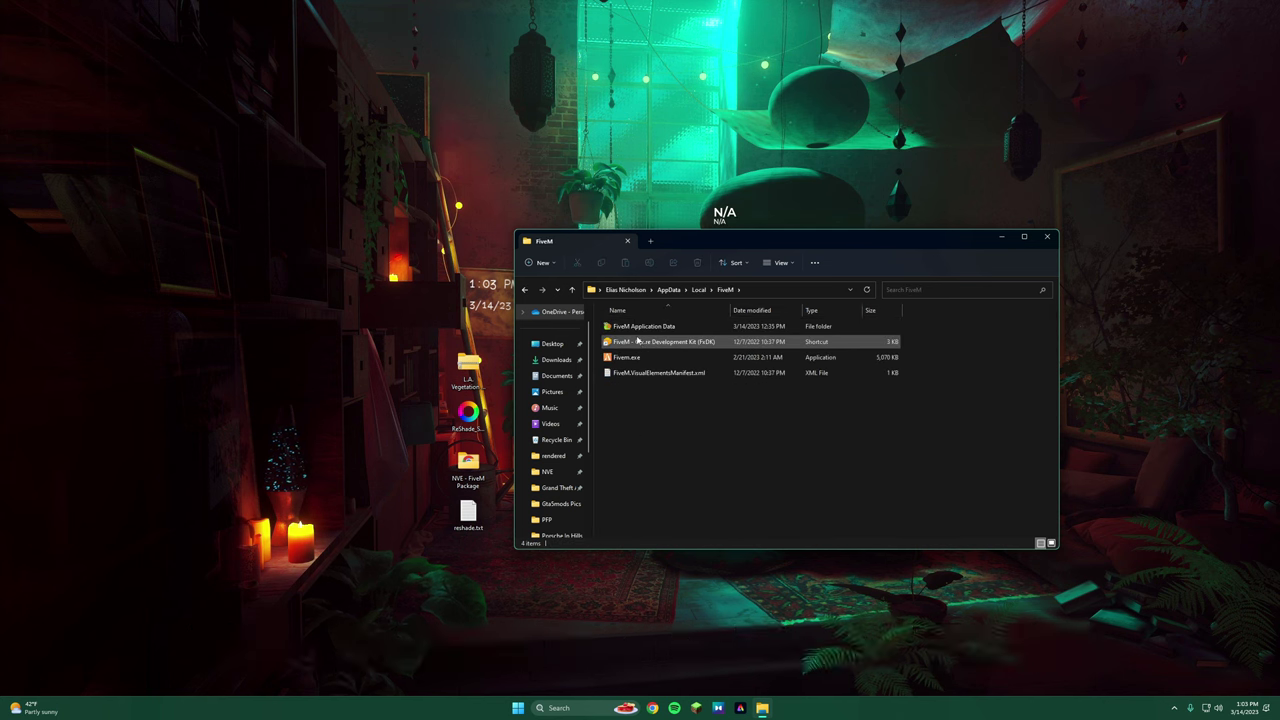
{"action": "double_click", "coordinate": [627, 330]}
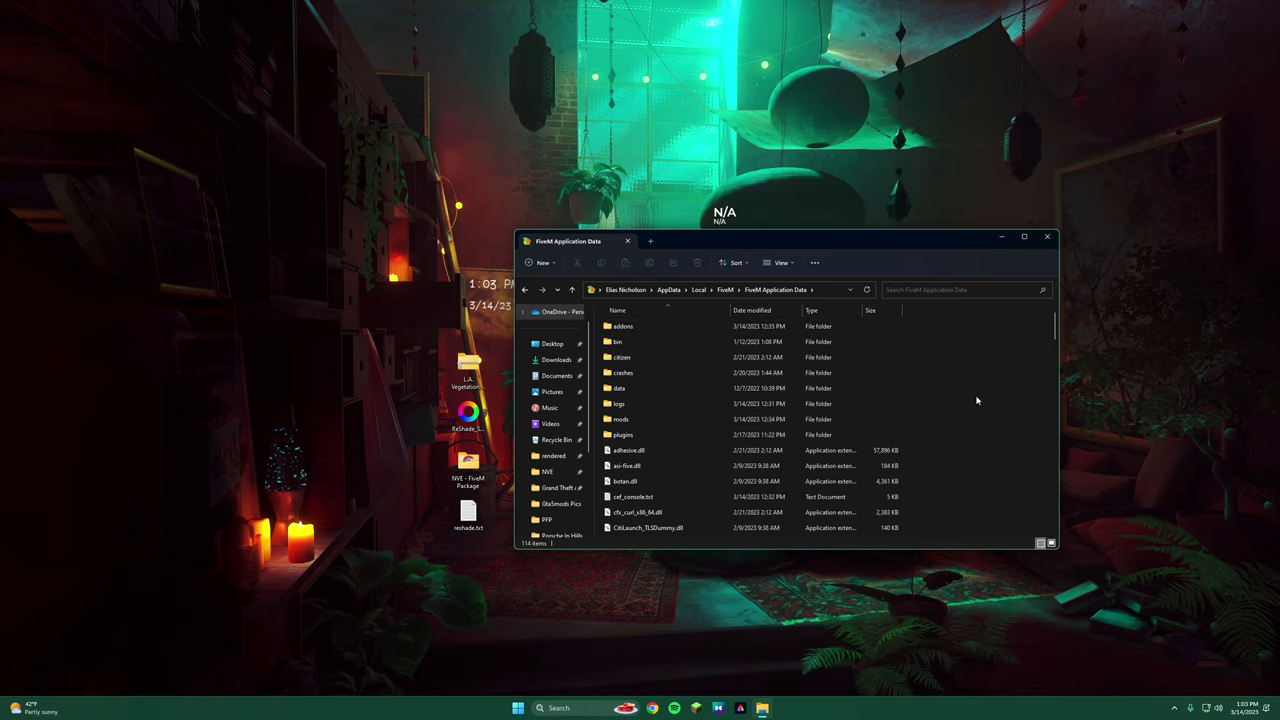
{"action": "left_click", "coordinate": [660, 434]}
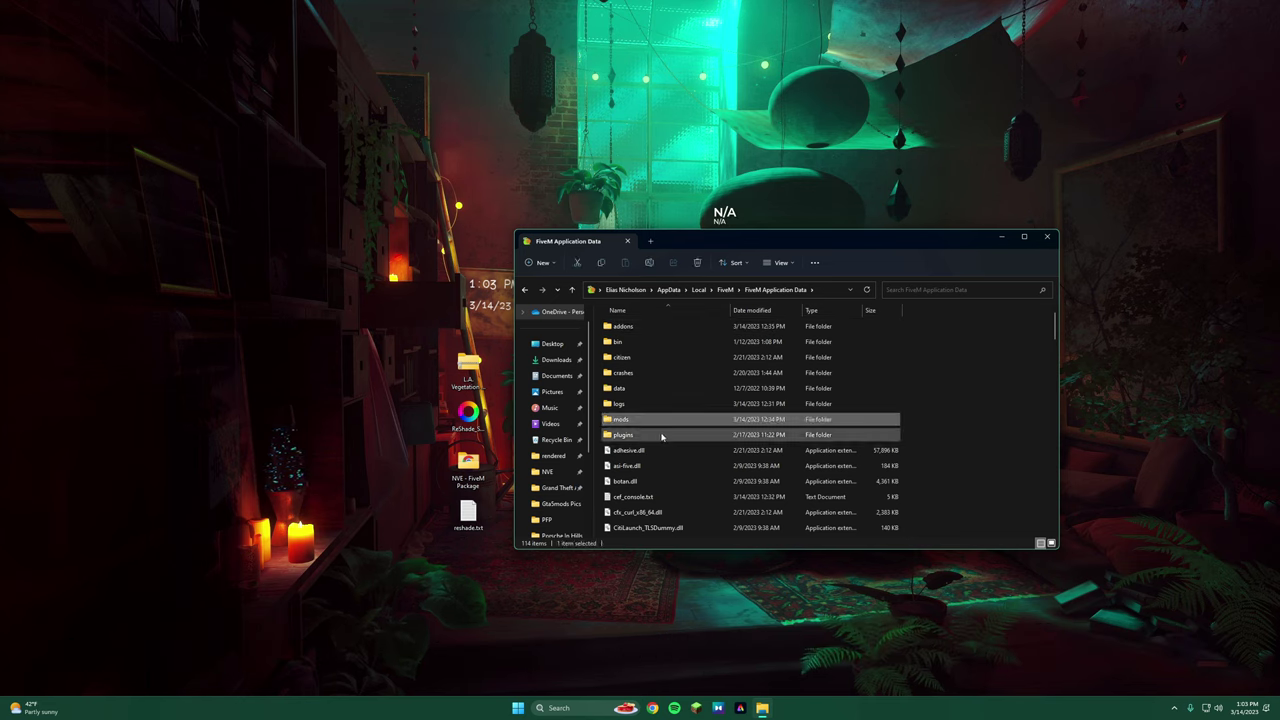
{"action": "left_click", "coordinate": [912, 430]}
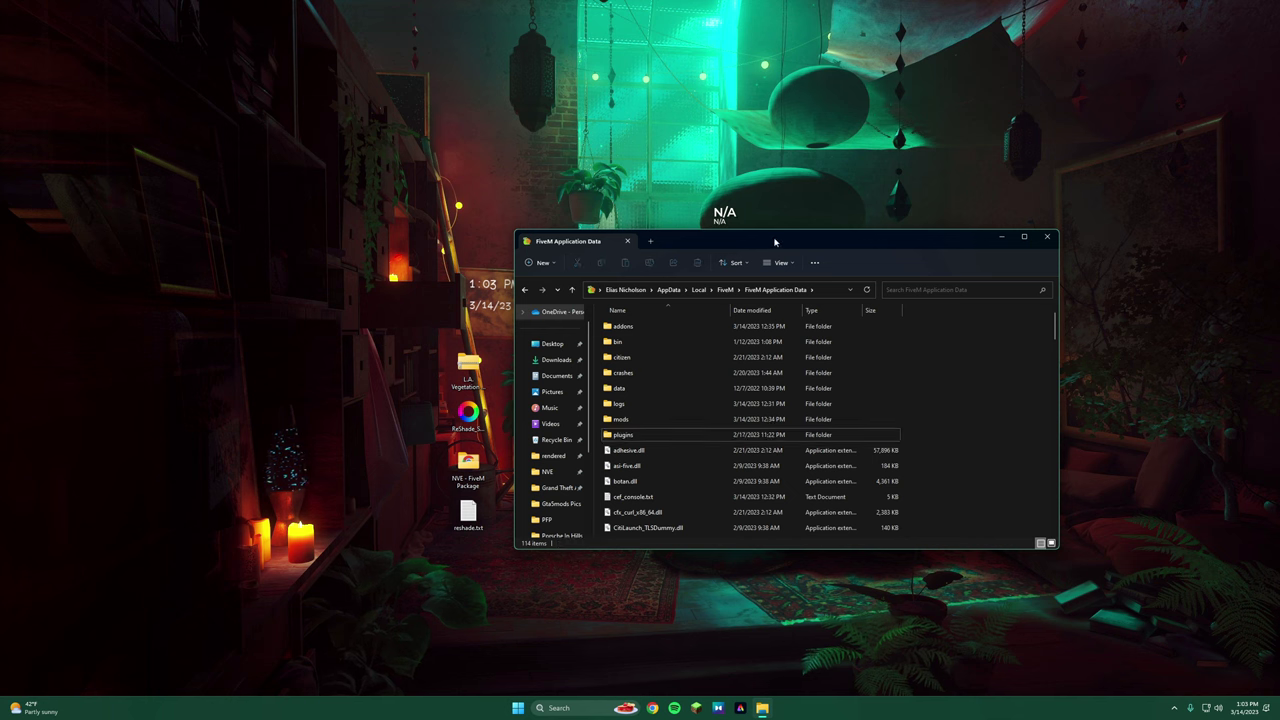
{"action": "left_click_drag", "start_coordinate": [761, 246], "coordinate": [896, 202]}
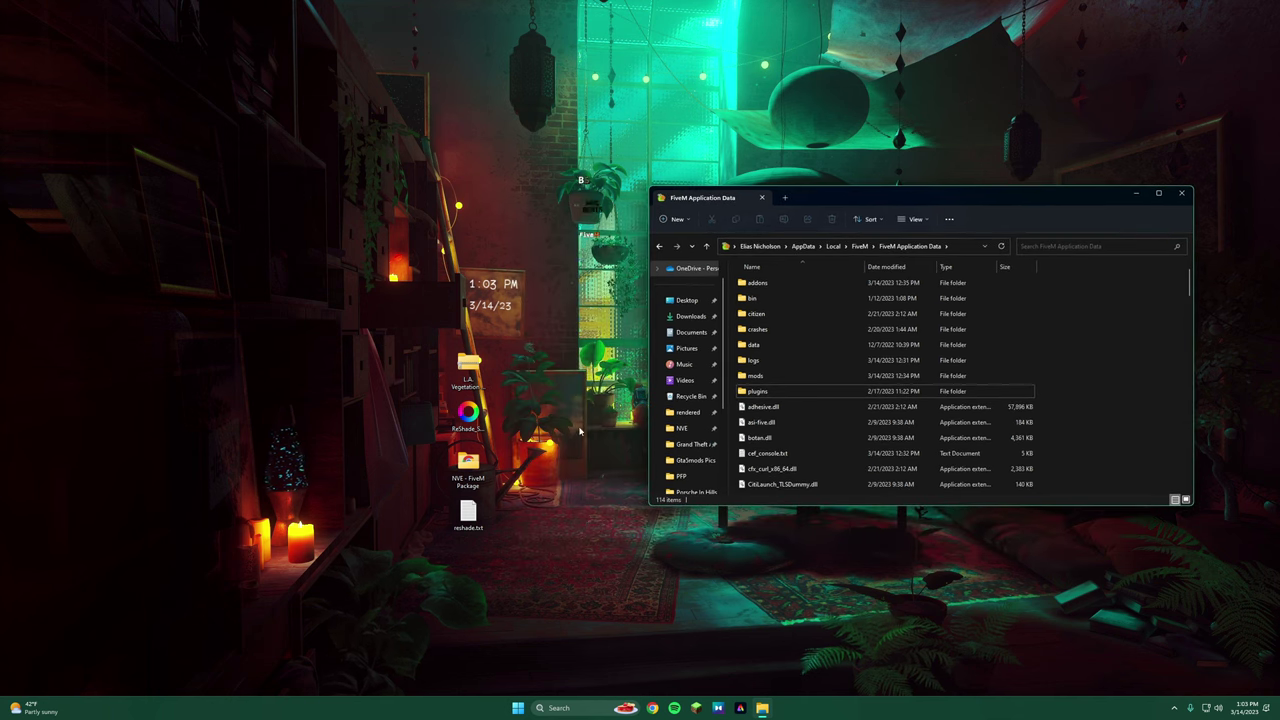
Open the NVE - FiveM Package's Main Package folder beside the FiveM Application Data window
{"action": "left_click", "coordinate": [468, 472]}
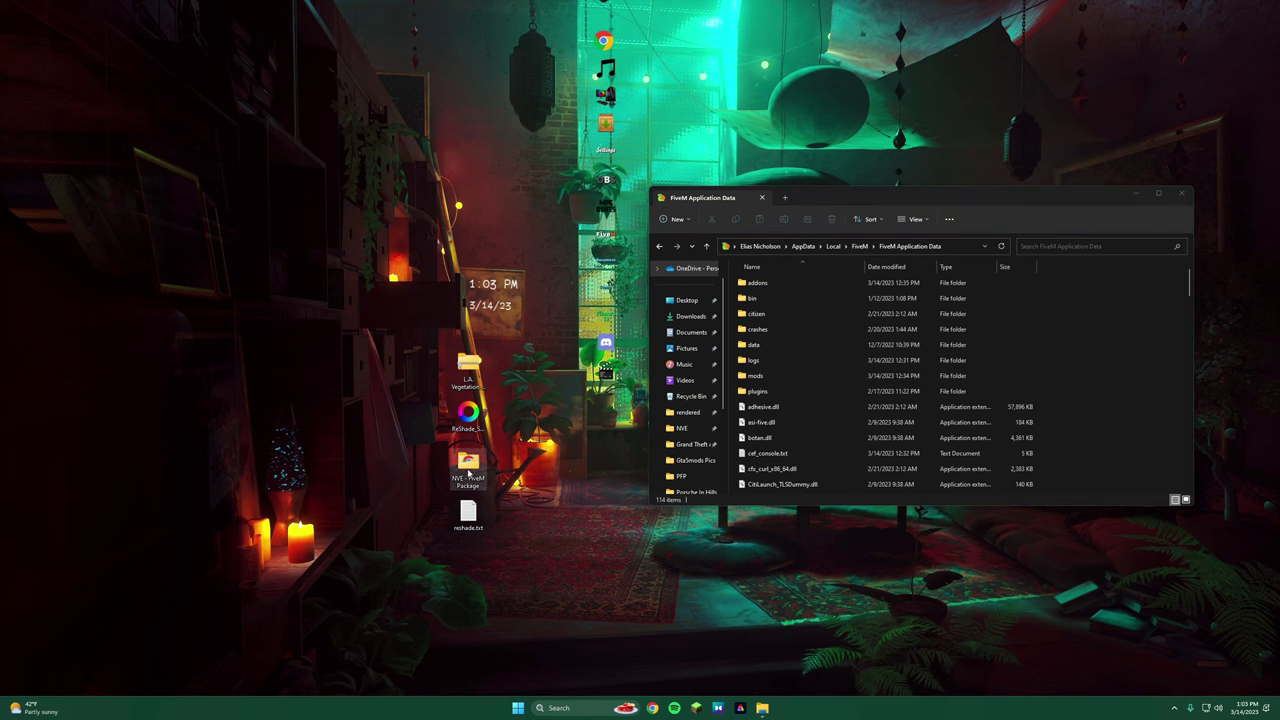
{"action": "double_click", "coordinate": [468, 472]}
{"action": "left_click_drag", "start_coordinate": [860, 209], "coordinate": [246, 180]}
{"action": "left_click", "coordinate": [192, 295]}
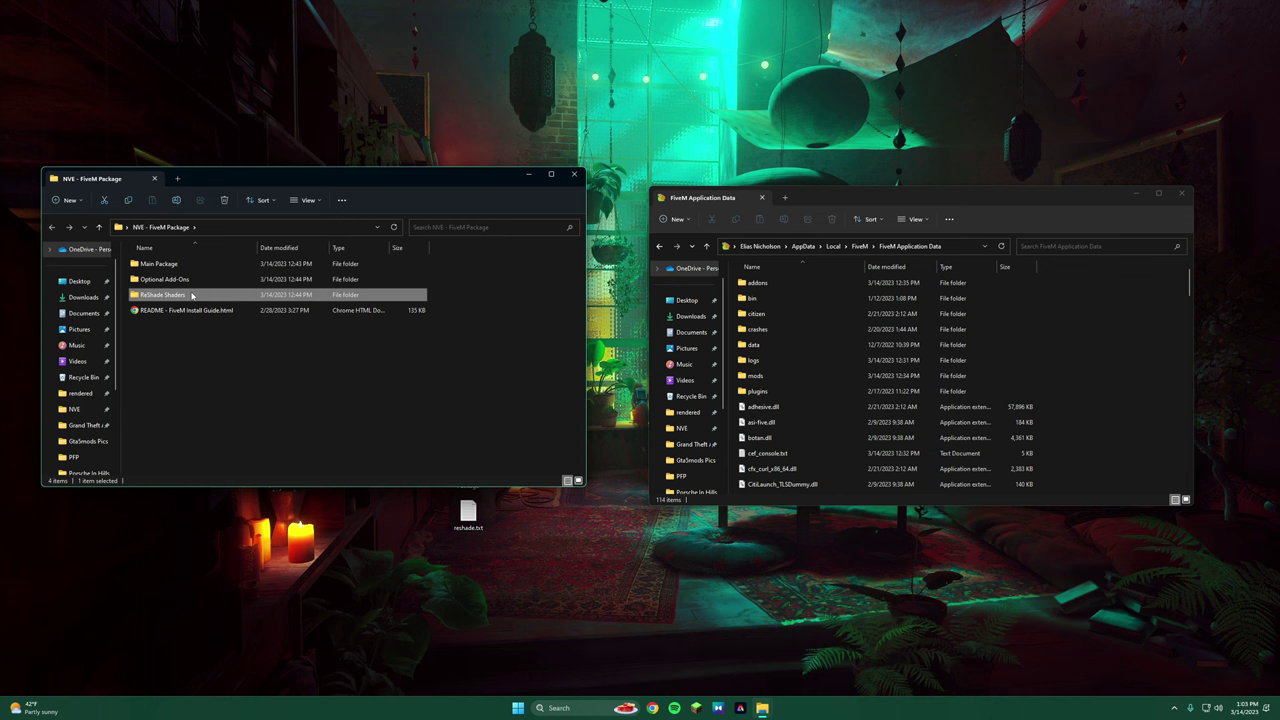
{"action": "left_click", "coordinate": [200, 376]}
{"action": "left_click_drag", "start_coordinate": [890, 205], "coordinate": [863, 205]}
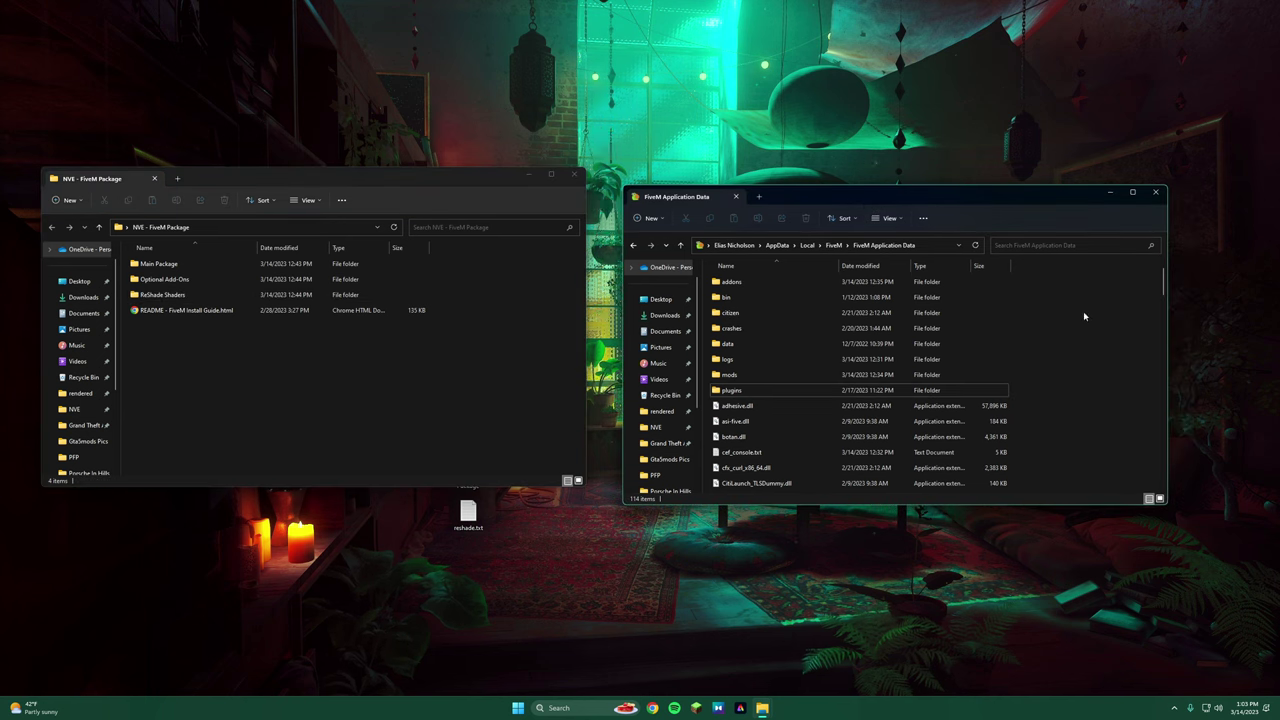
{"action": "double_click", "coordinate": [158, 264]}
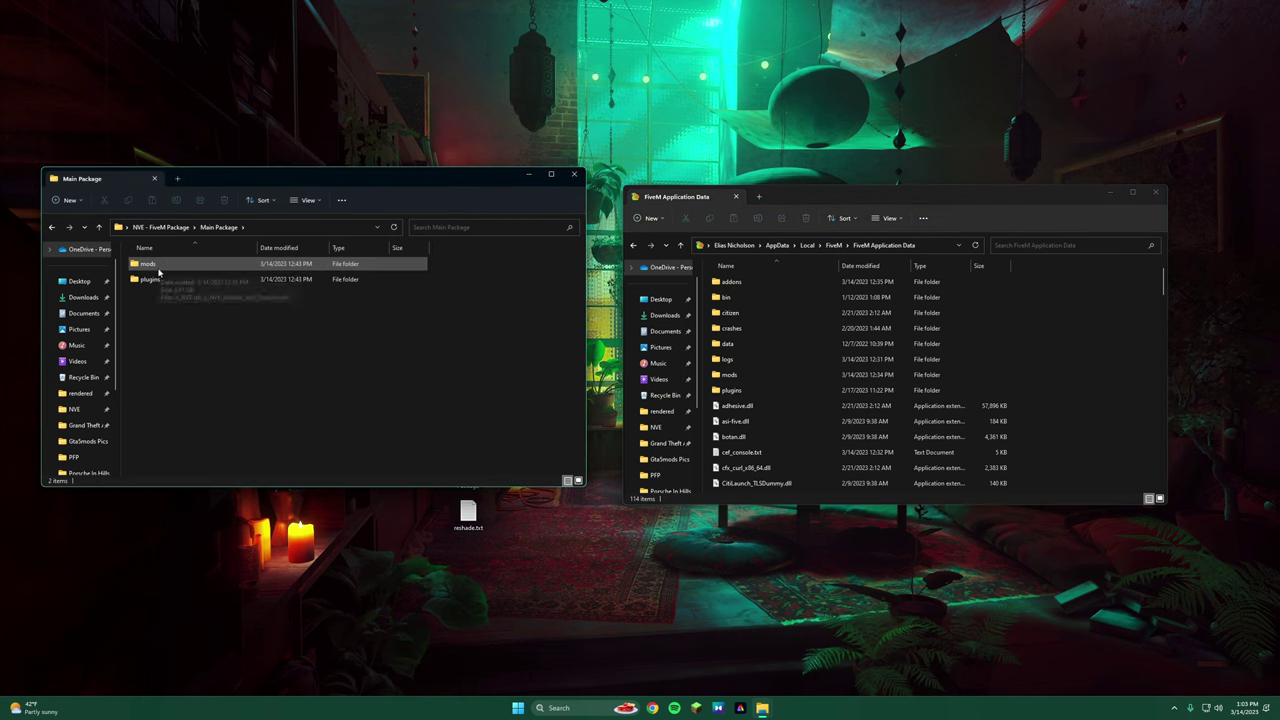
{"action": "left_click", "coordinate": [160, 285]}
{"action": "left_click", "coordinate": [182, 320]}
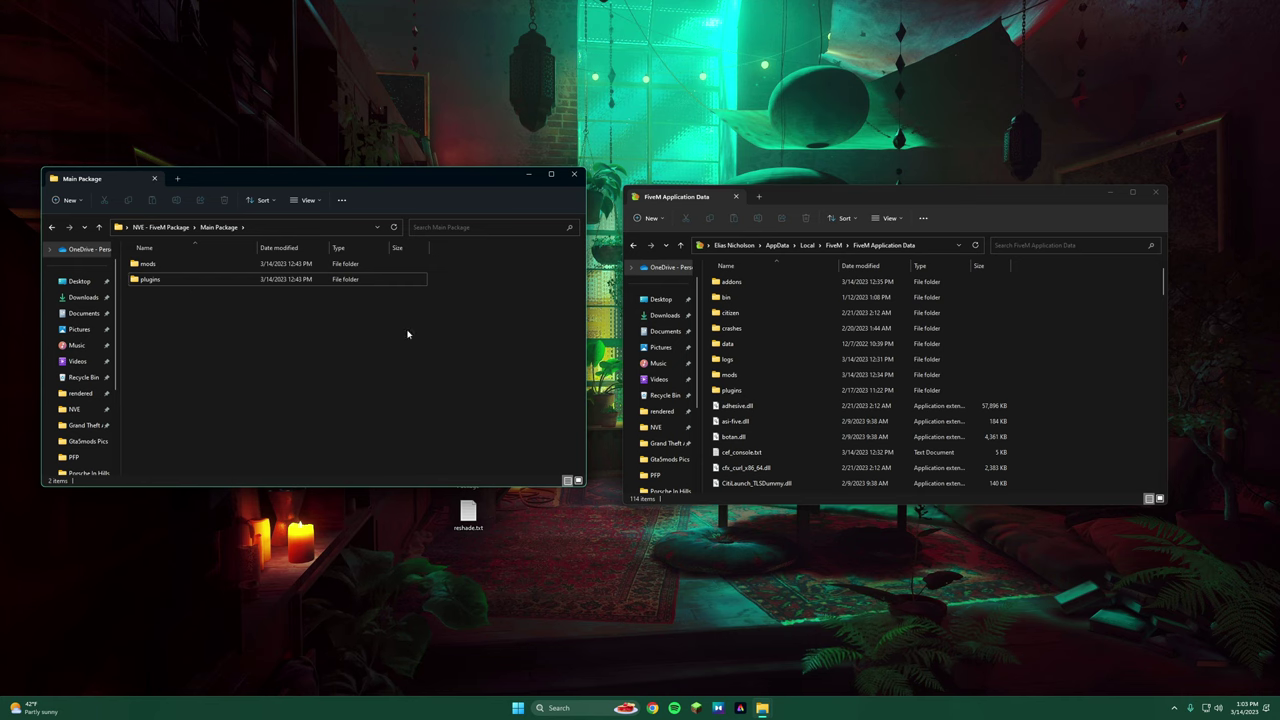
Move all ten RPF files from the package's mods folder into FiveM's mods folder
{"action": "left_click", "coordinate": [729, 374]}
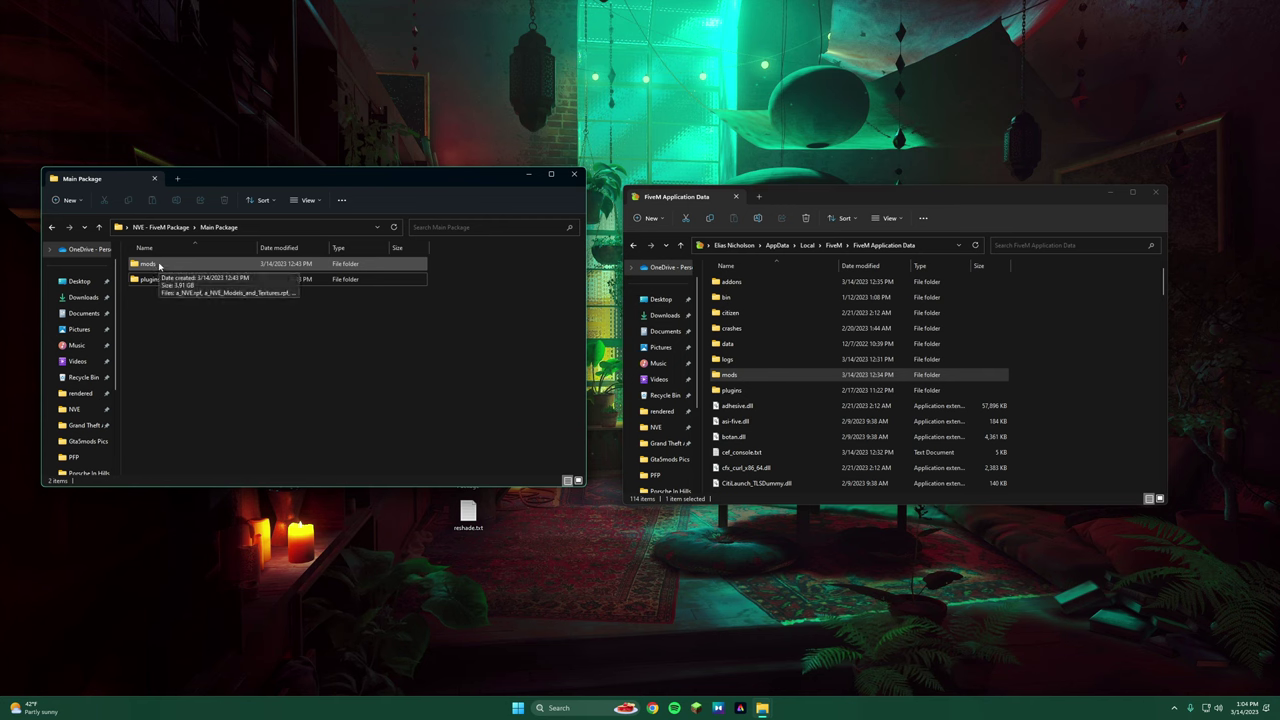
{"action": "double_click", "coordinate": [150, 264]}
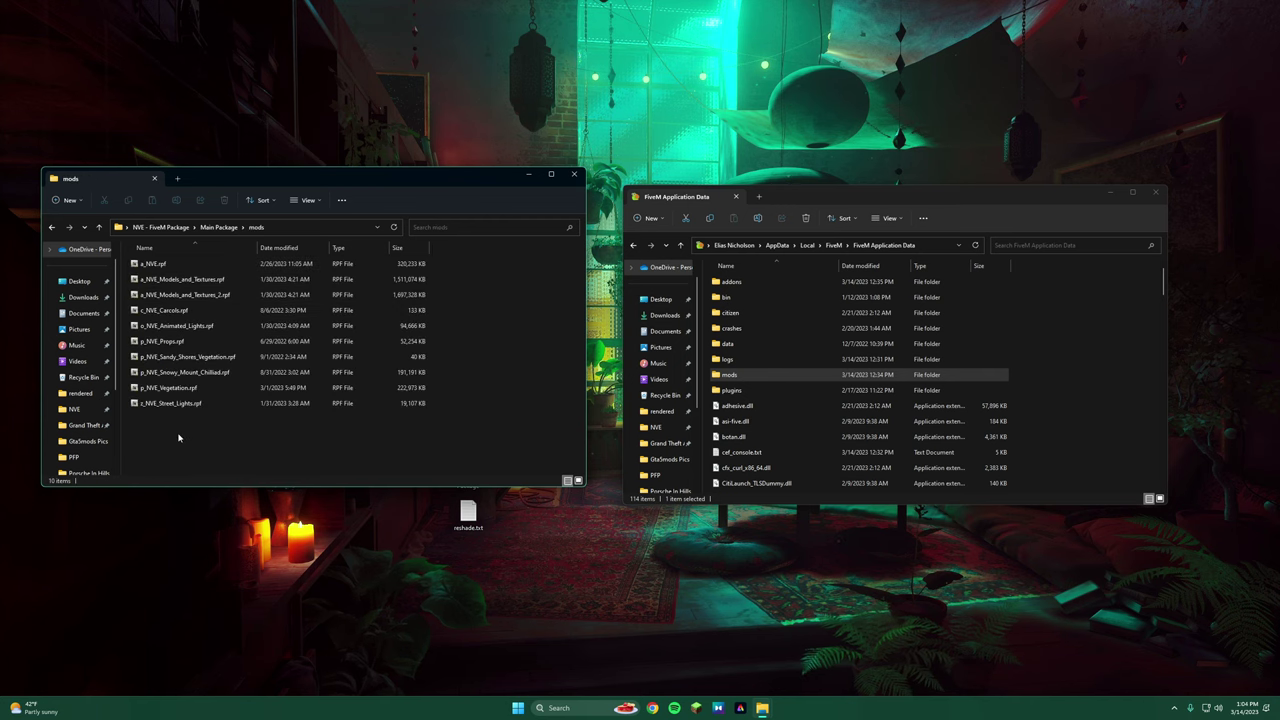
{"action": "left_click_drag", "start_coordinate": [177, 435], "coordinate": [168, 259]}
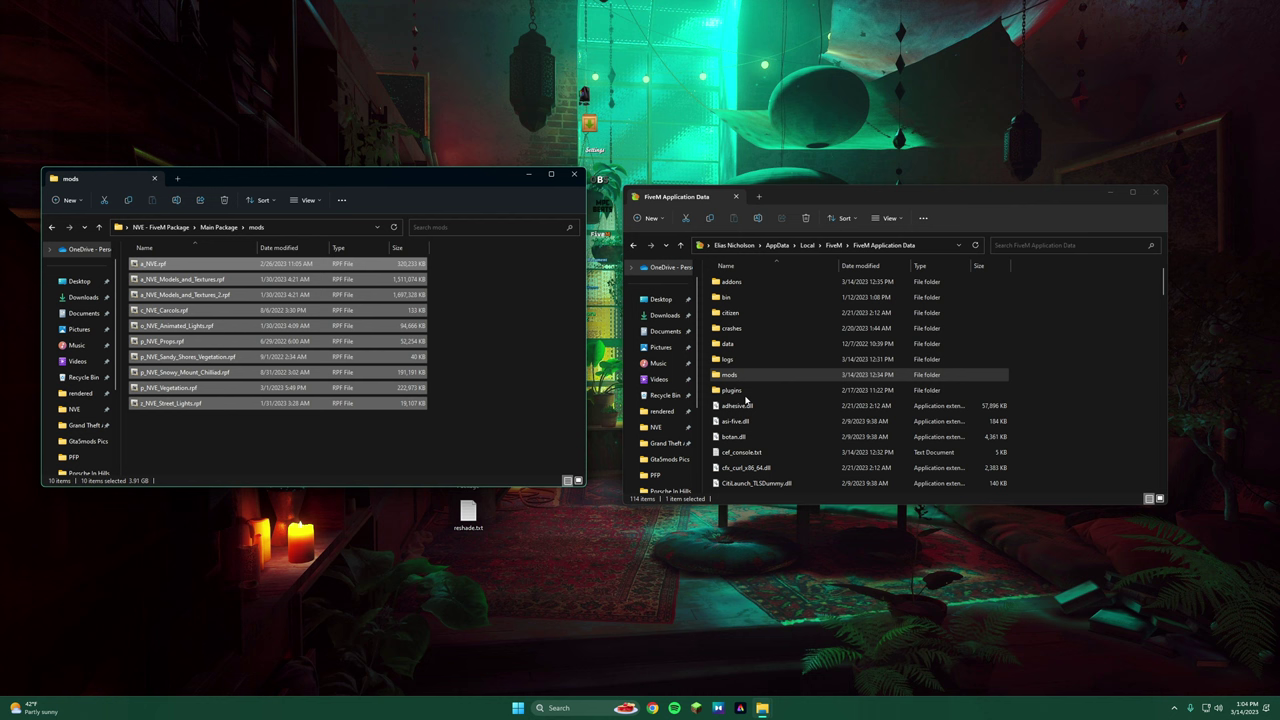
{"action": "double_click", "coordinate": [730, 374]}
{"action": "left_click_drag", "start_coordinate": [170, 387], "coordinate": [852, 404]}
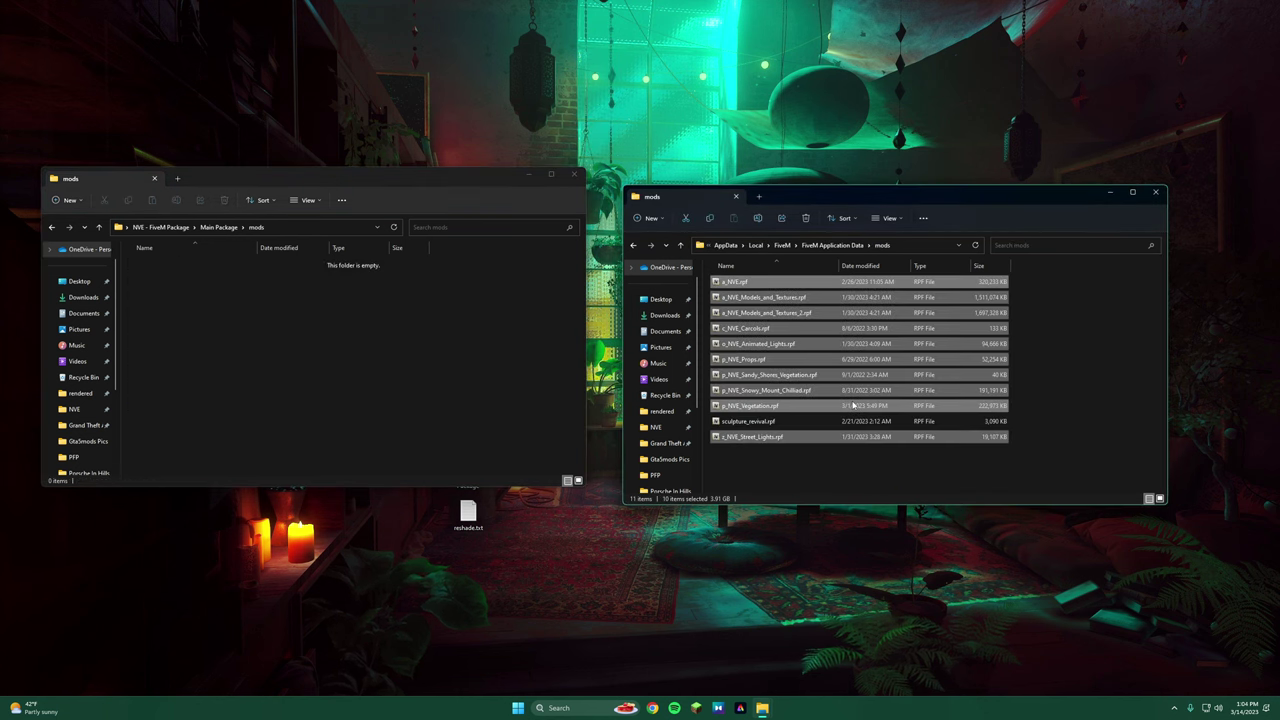
{"action": "left_click", "coordinate": [813, 479]}
{"action": "left_click_drag", "start_coordinate": [813, 479], "coordinate": [812, 290]}
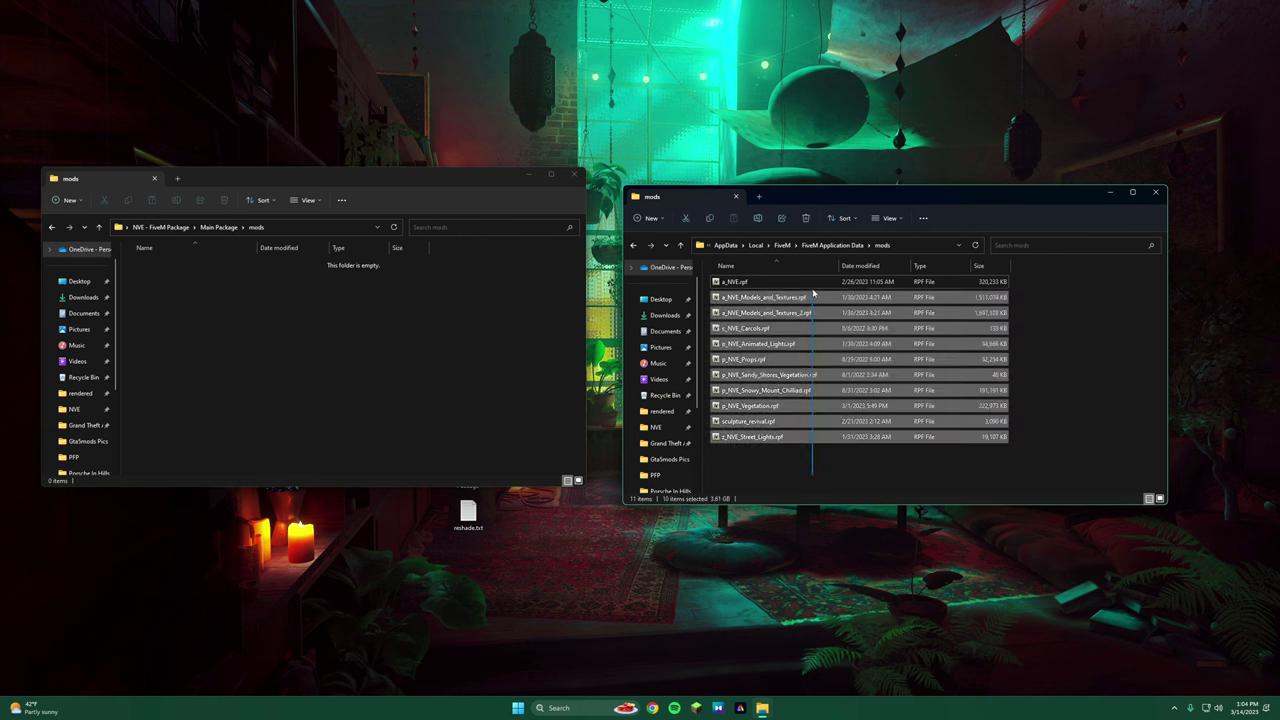
Move NVE.asi from the package's plugins folder into FiveM's plugins folder
{"action": "left_click", "coordinate": [463, 357]}
{"action": "left_click", "coordinate": [52, 227]}
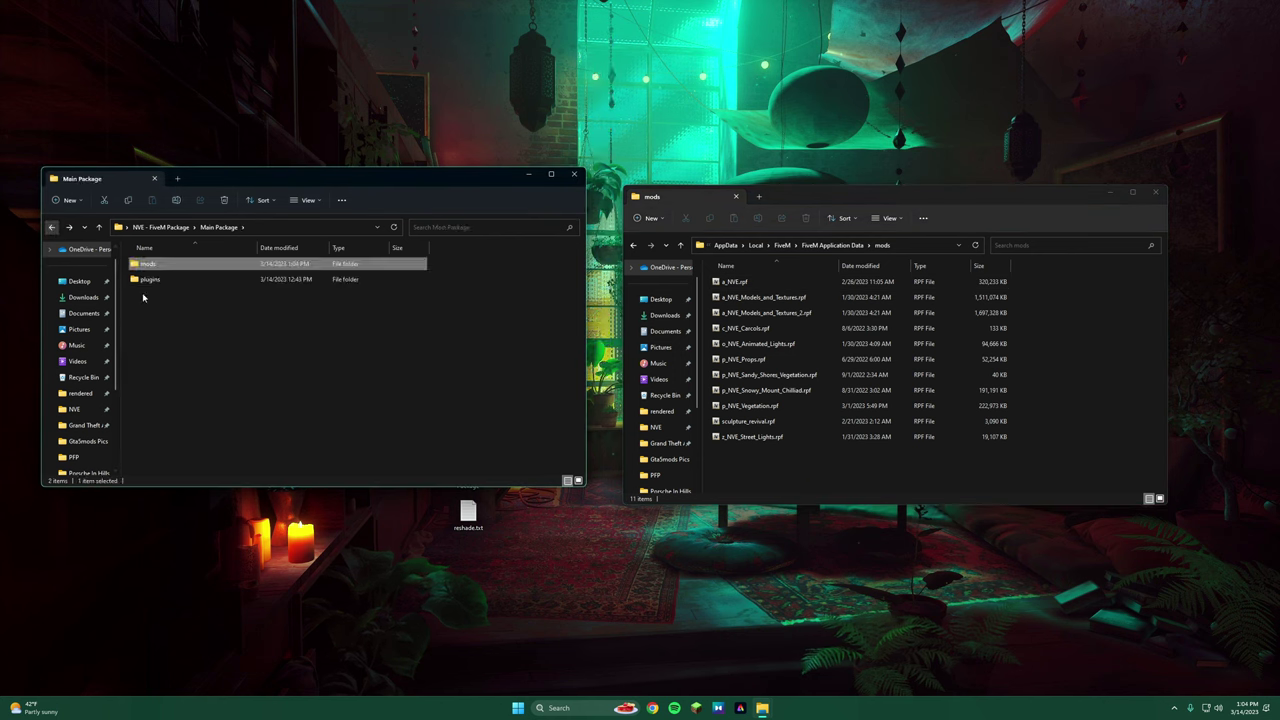
{"action": "left_click", "coordinate": [633, 245]}
{"action": "left_click", "coordinate": [633, 245]}
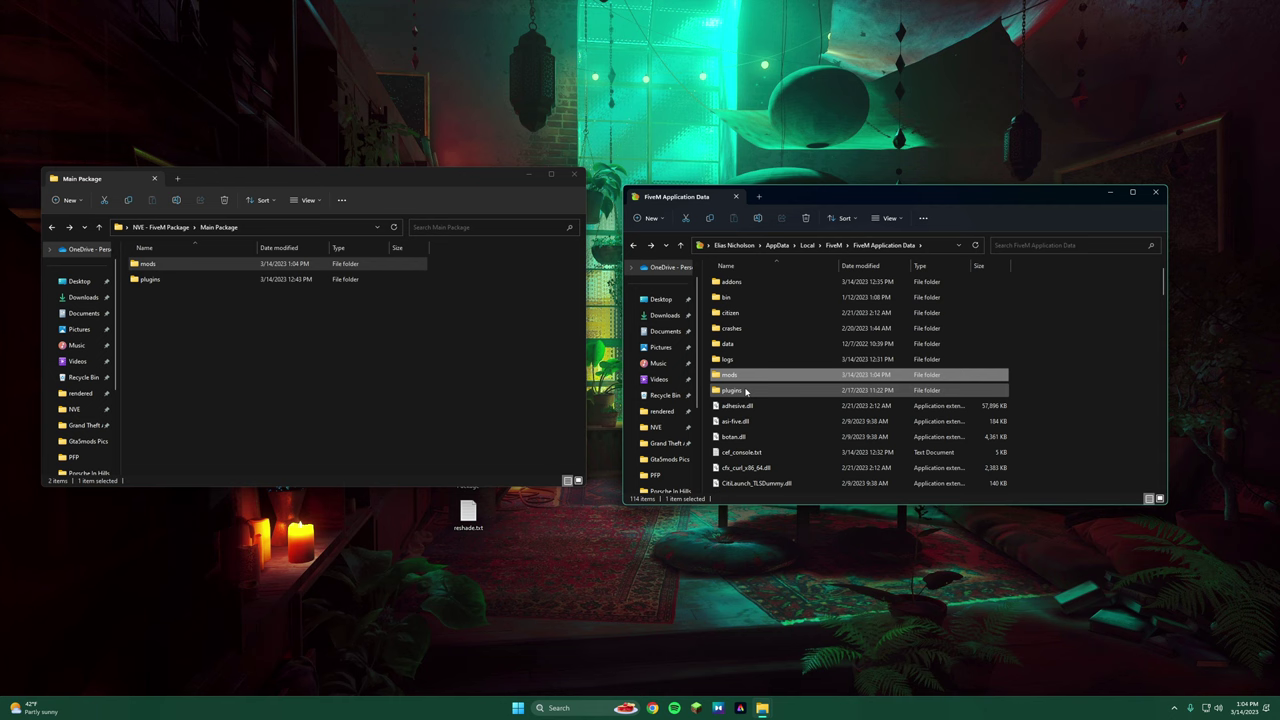
{"action": "double_click", "coordinate": [195, 279]}
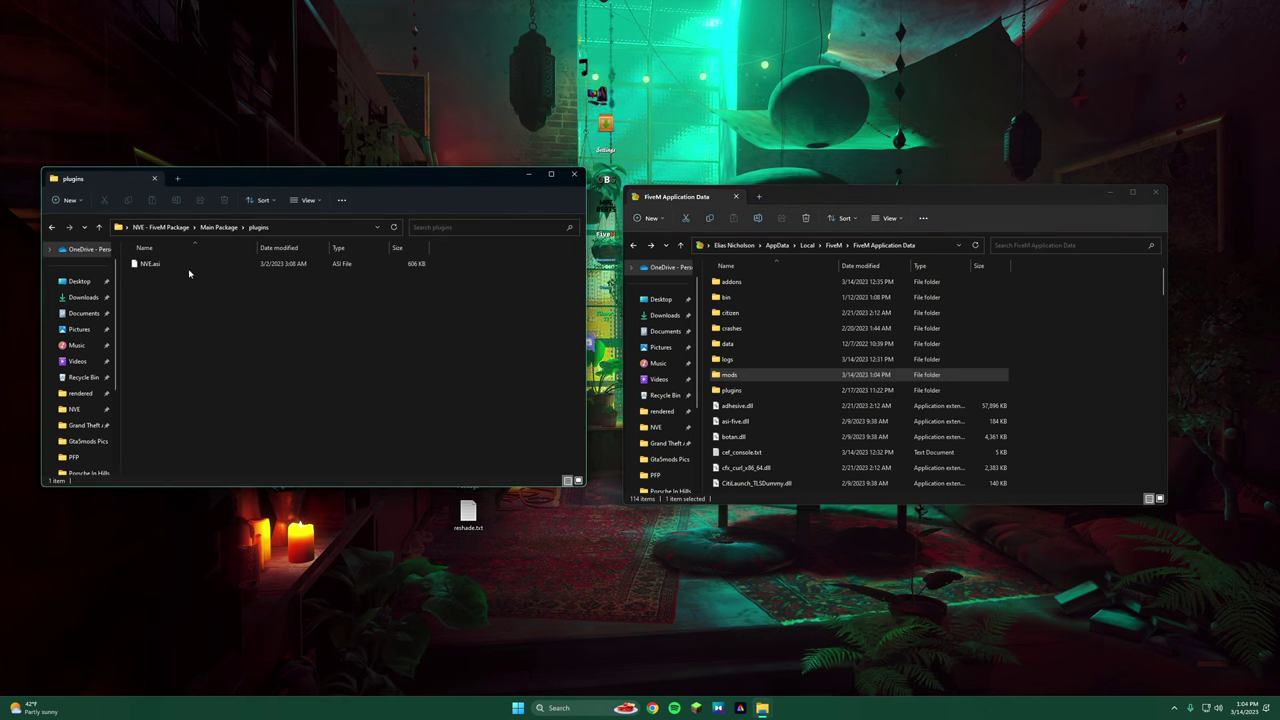
{"action": "left_click", "coordinate": [190, 265]}
{"action": "double_click", "coordinate": [733, 390]}
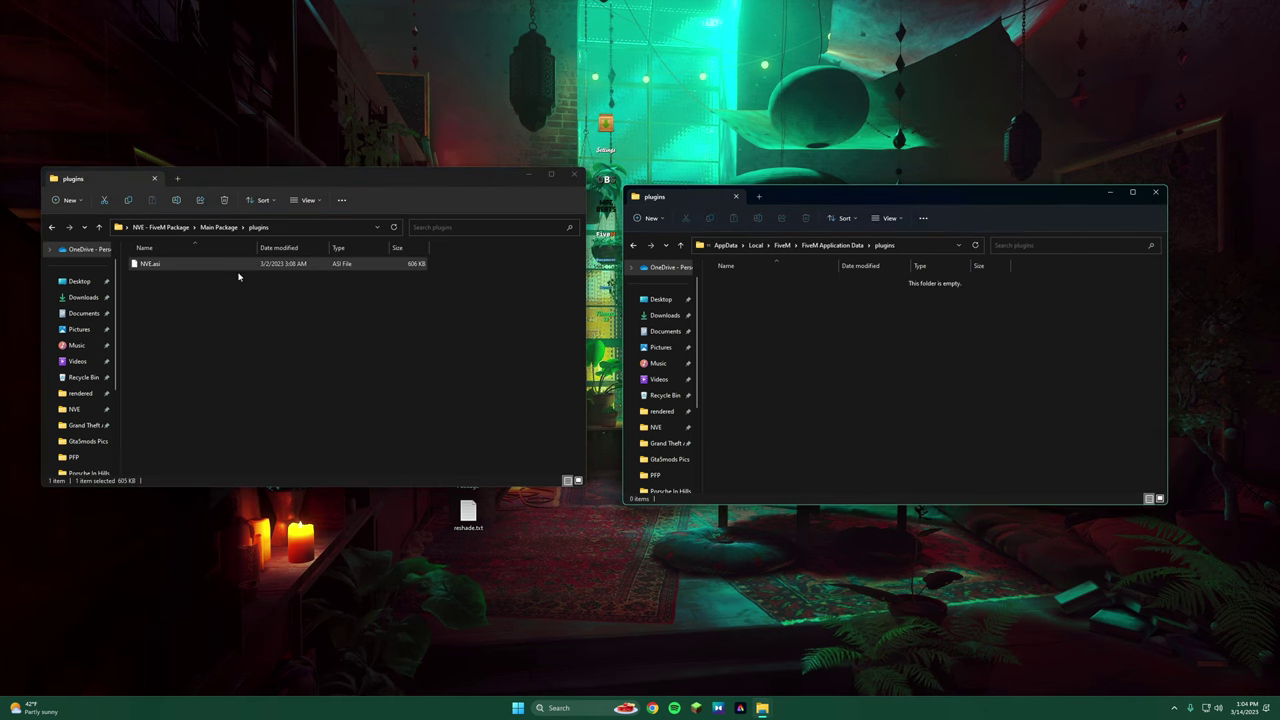
{"action": "left_click", "coordinate": [147, 270]}
{"action": "left_click_drag", "start_coordinate": [147, 272], "coordinate": [814, 366]}
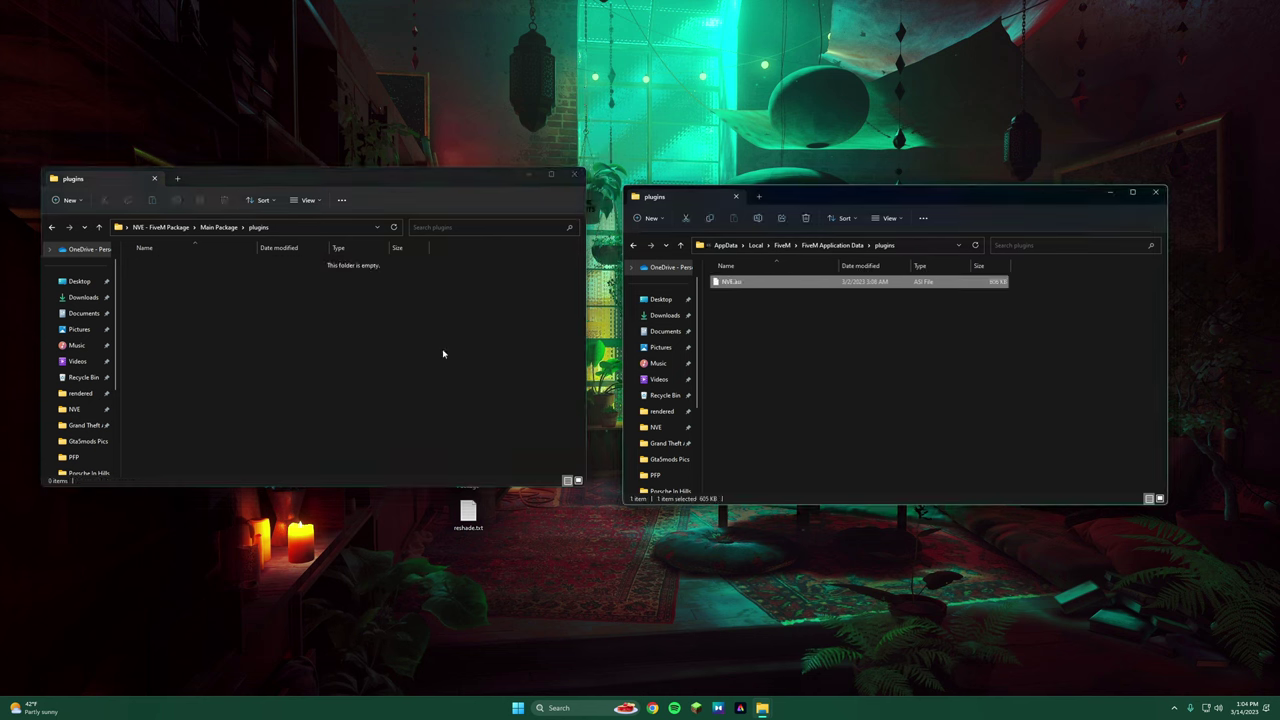
{"action": "left_click", "coordinate": [51, 227]}
Move the Third-Person Motion Blur RPF into FiveM's mods folder
{"action": "left_click", "coordinate": [51, 227]}
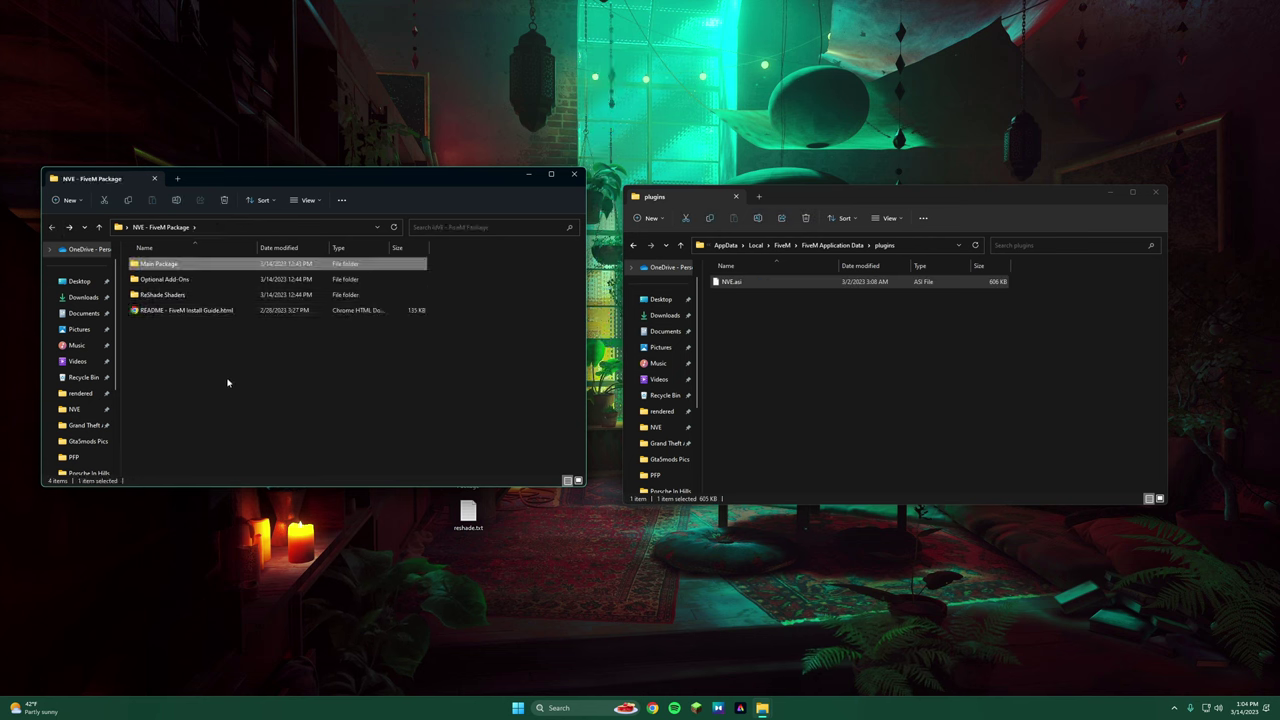
{"action": "left_click", "coordinate": [680, 245]}
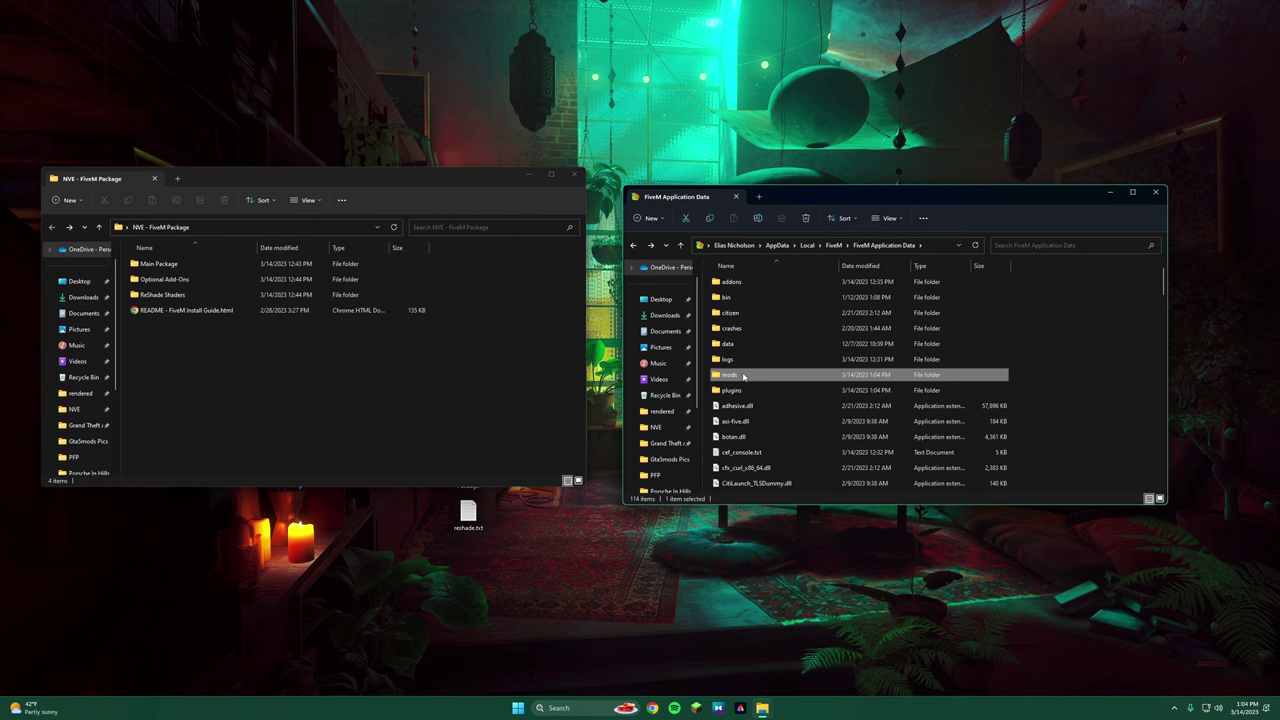
{"action": "double_click", "coordinate": [752, 374]}
{"action": "double_click", "coordinate": [176, 280]}
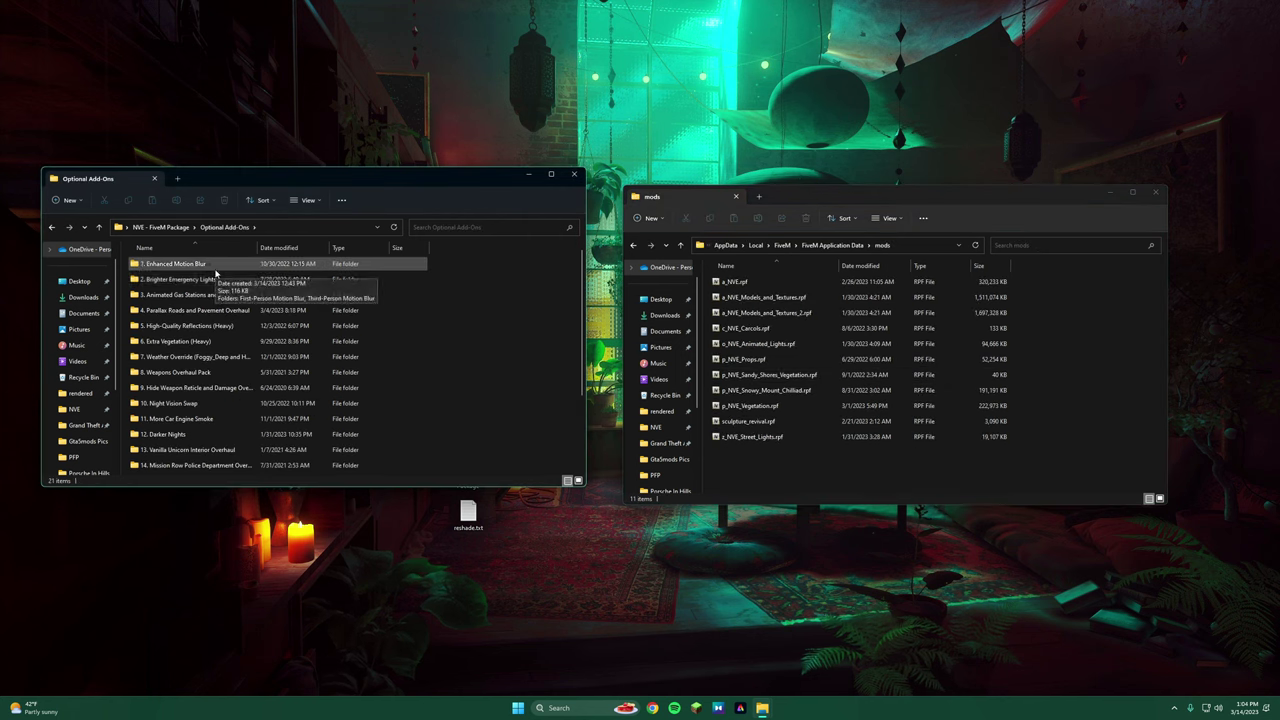
{"action": "double_click", "coordinate": [212, 266]}
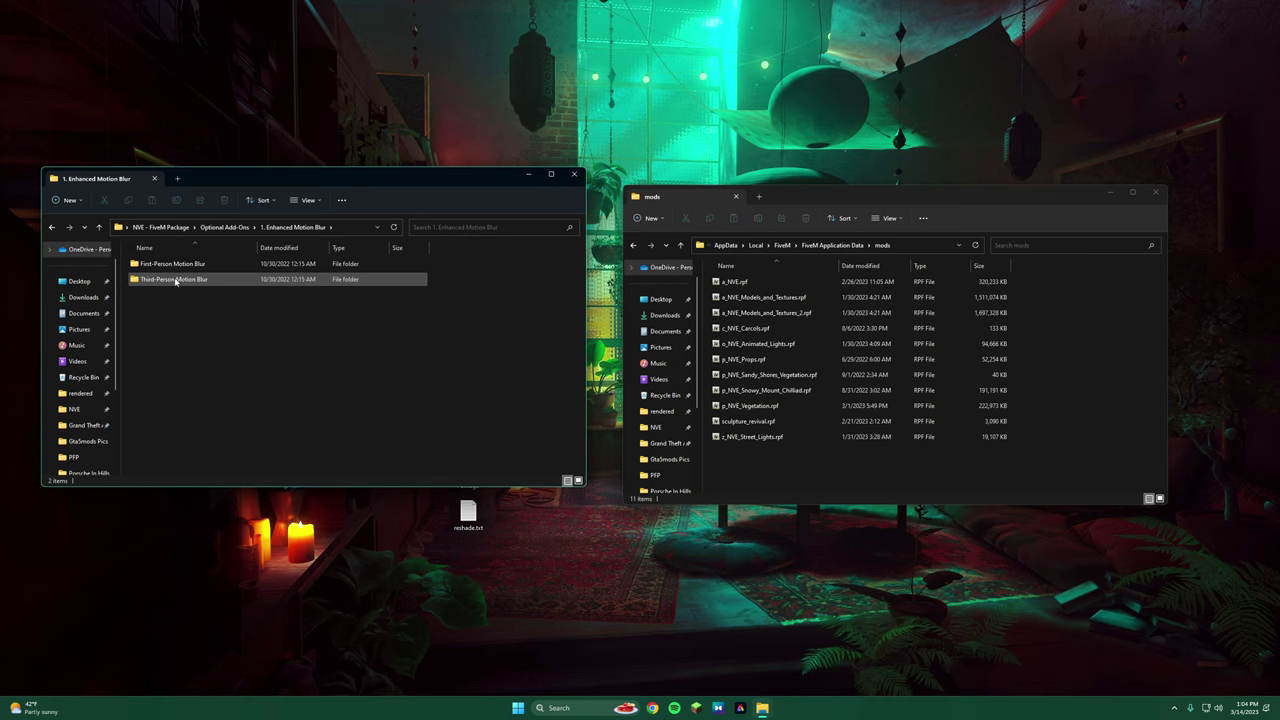
{"action": "double_click", "coordinate": [178, 279]}
{"action": "left_click_drag", "start_coordinate": [160, 267], "coordinate": [1078, 424]}
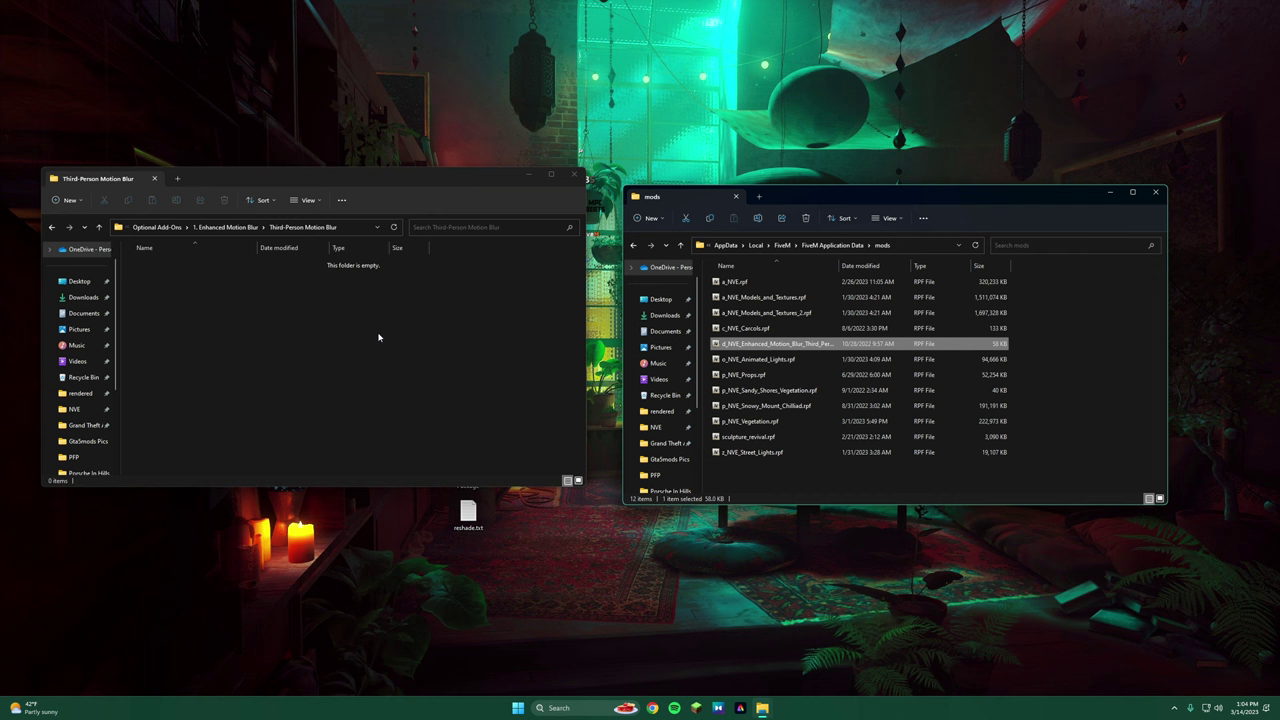
Move the First-Person Motion Blur RPF into FiveM's mods folder
{"action": "left_click", "coordinate": [57, 228]}
{"action": "double_click", "coordinate": [172, 263]}
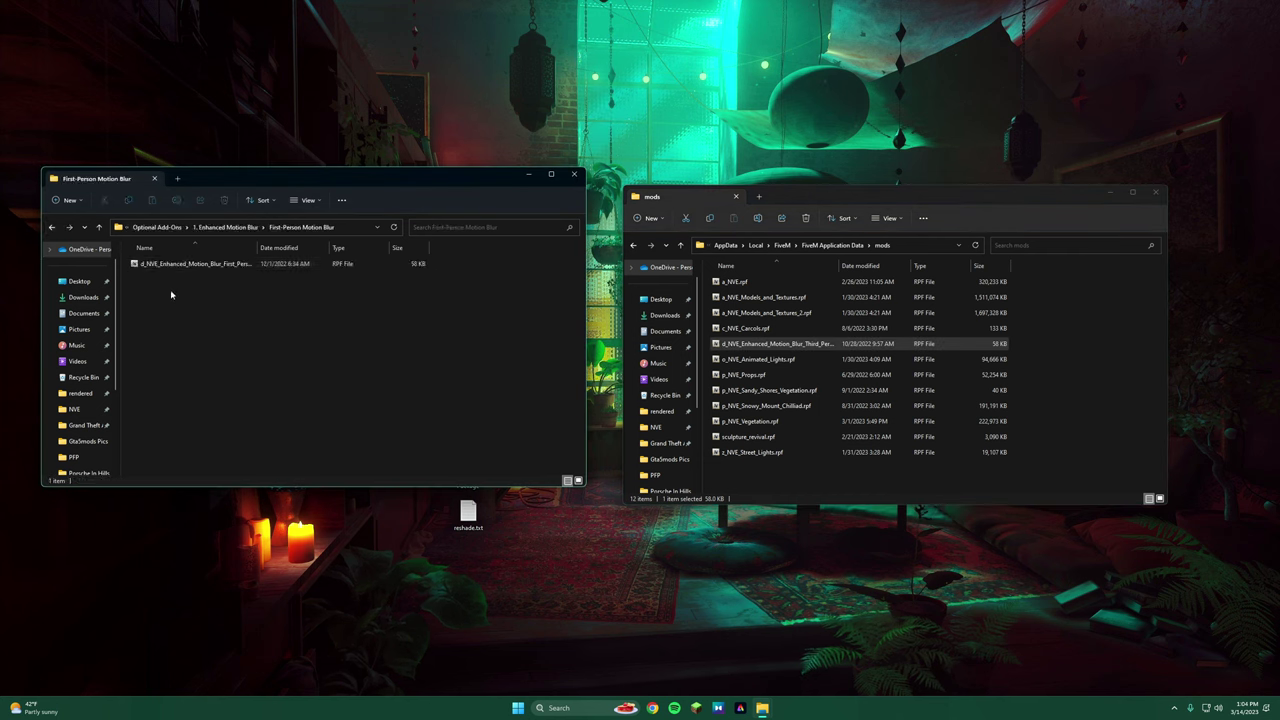
{"action": "left_click_drag", "start_coordinate": [190, 264], "coordinate": [1046, 431]}
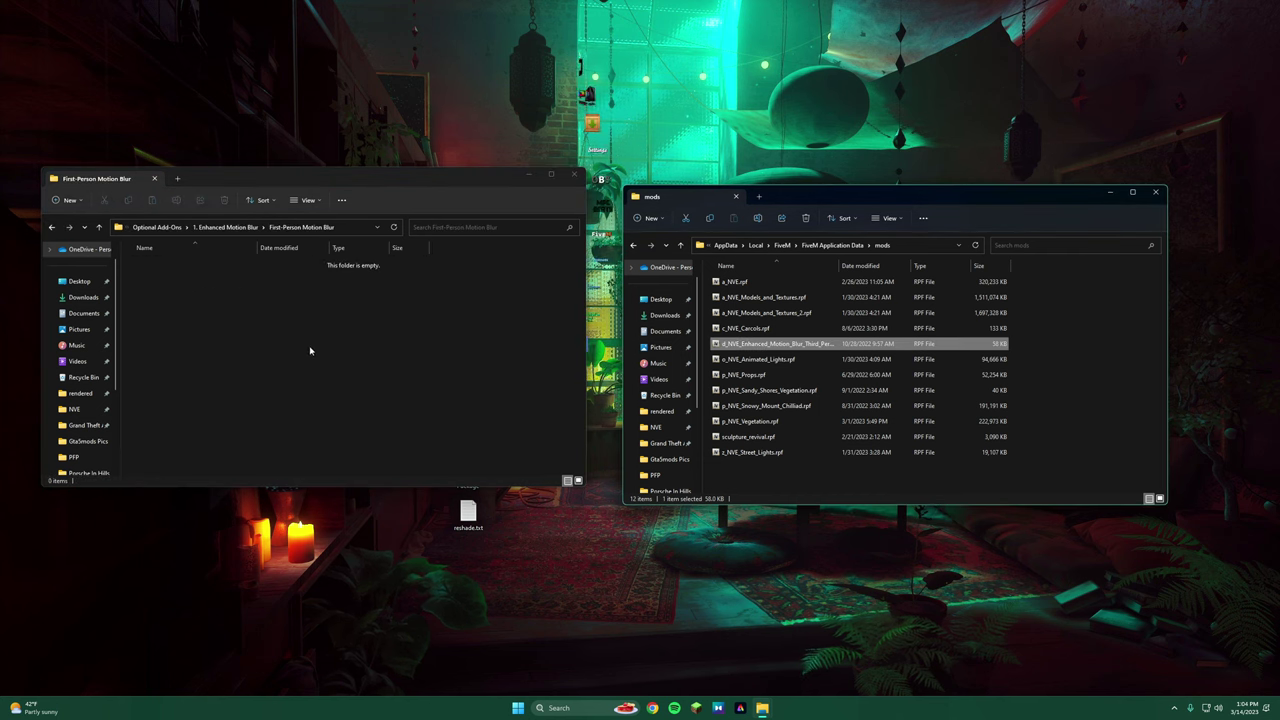
{"action": "left_click", "coordinate": [53, 228]}
{"action": "left_click", "coordinate": [53, 228]}
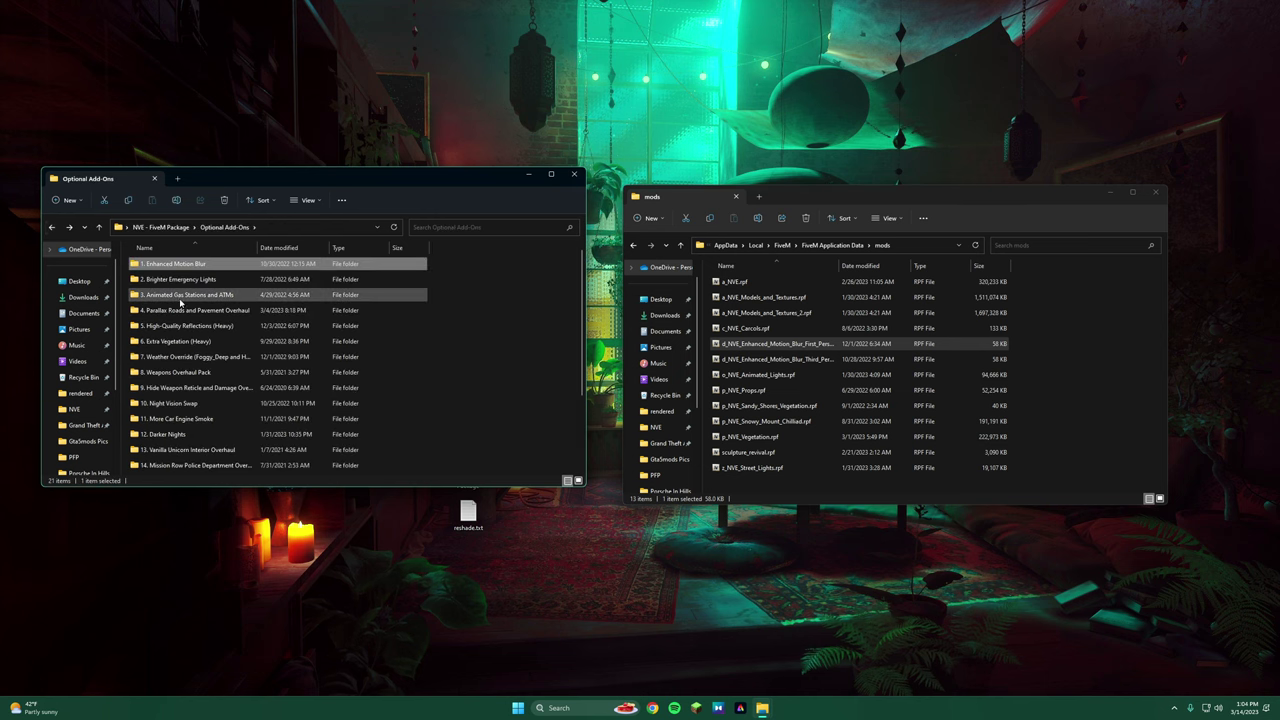
Move the High Intensity Brighter Emergency Lights RPF into FiveM's mods folder
{"action": "double_click", "coordinate": [187, 281]}
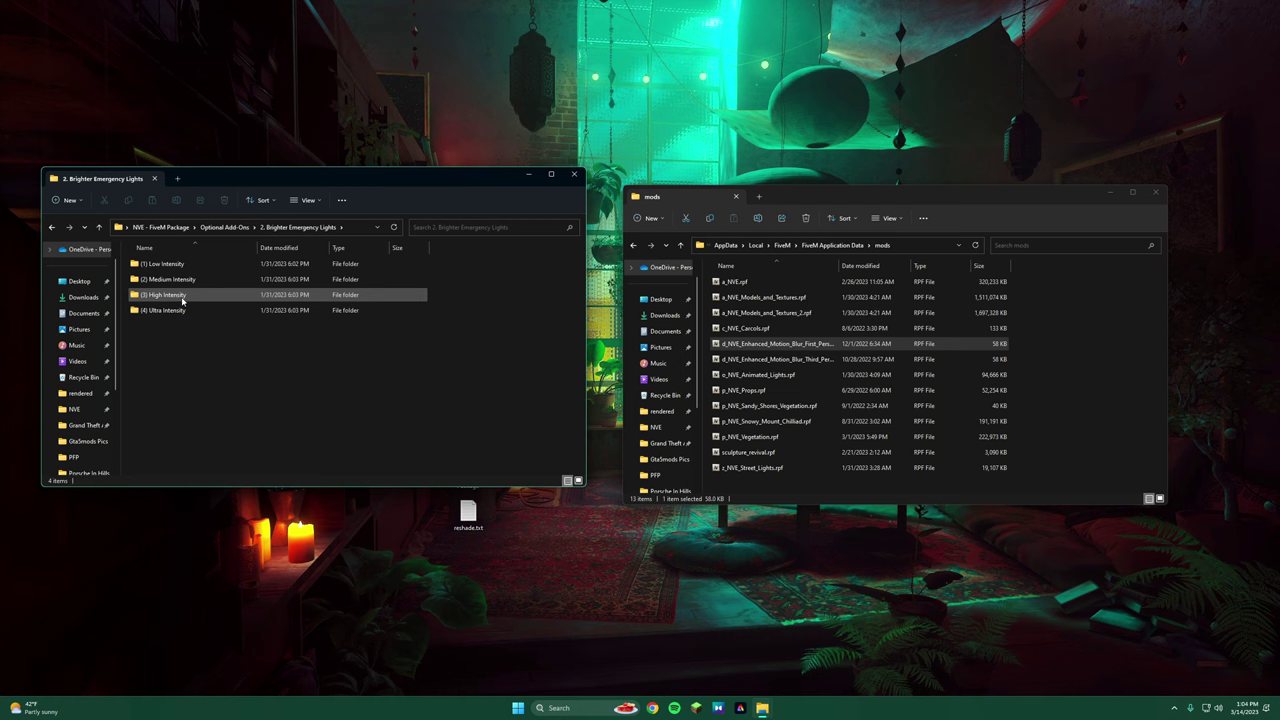
{"action": "double_click", "coordinate": [182, 297]}
{"action": "left_click_drag", "start_coordinate": [180, 266], "coordinate": [1080, 397]}
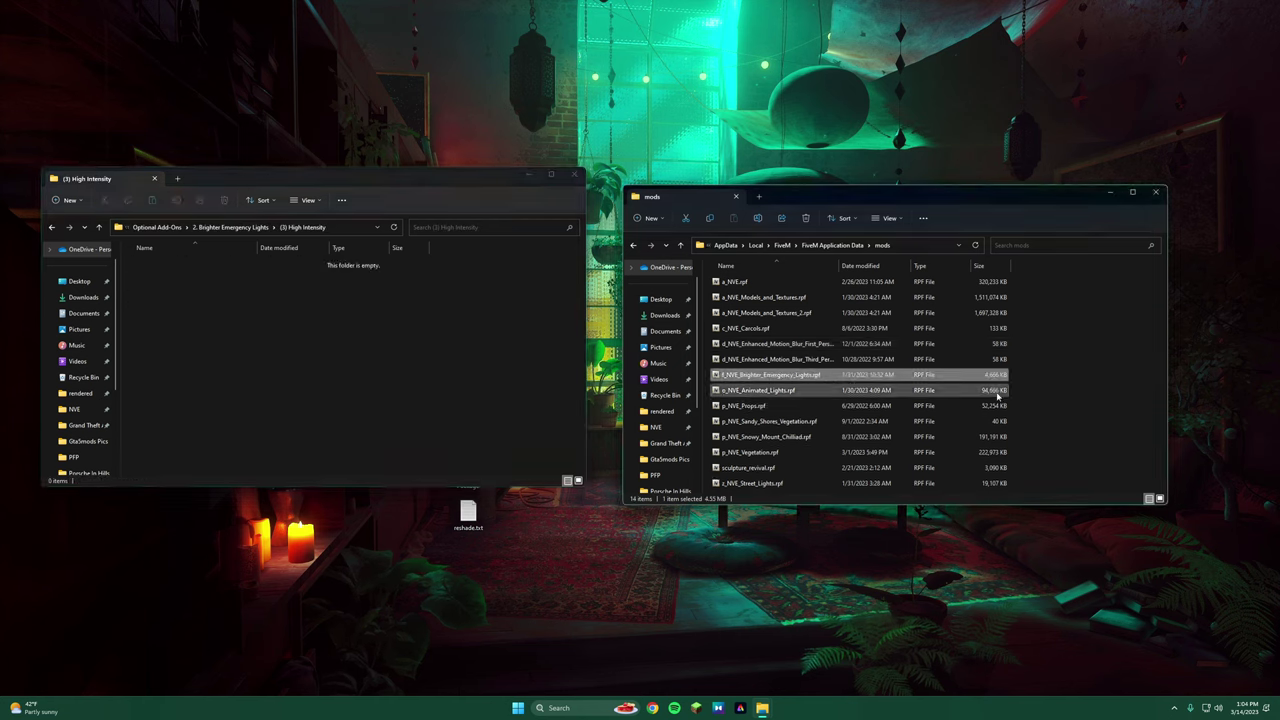
{"action": "left_click", "coordinate": [1075, 385]}
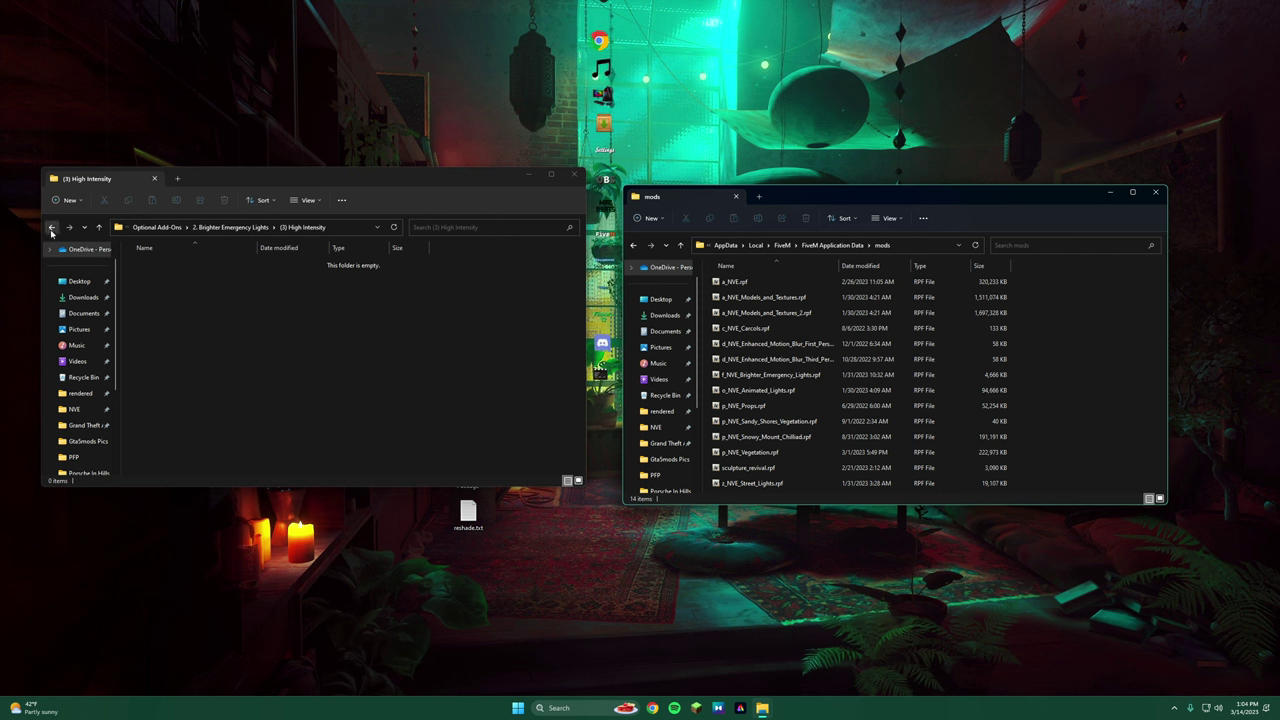
{"action": "left_click", "coordinate": [509, 345]}
{"action": "key", "text": "alt+Up"}
{"action": "key", "text": "alt+Up"}
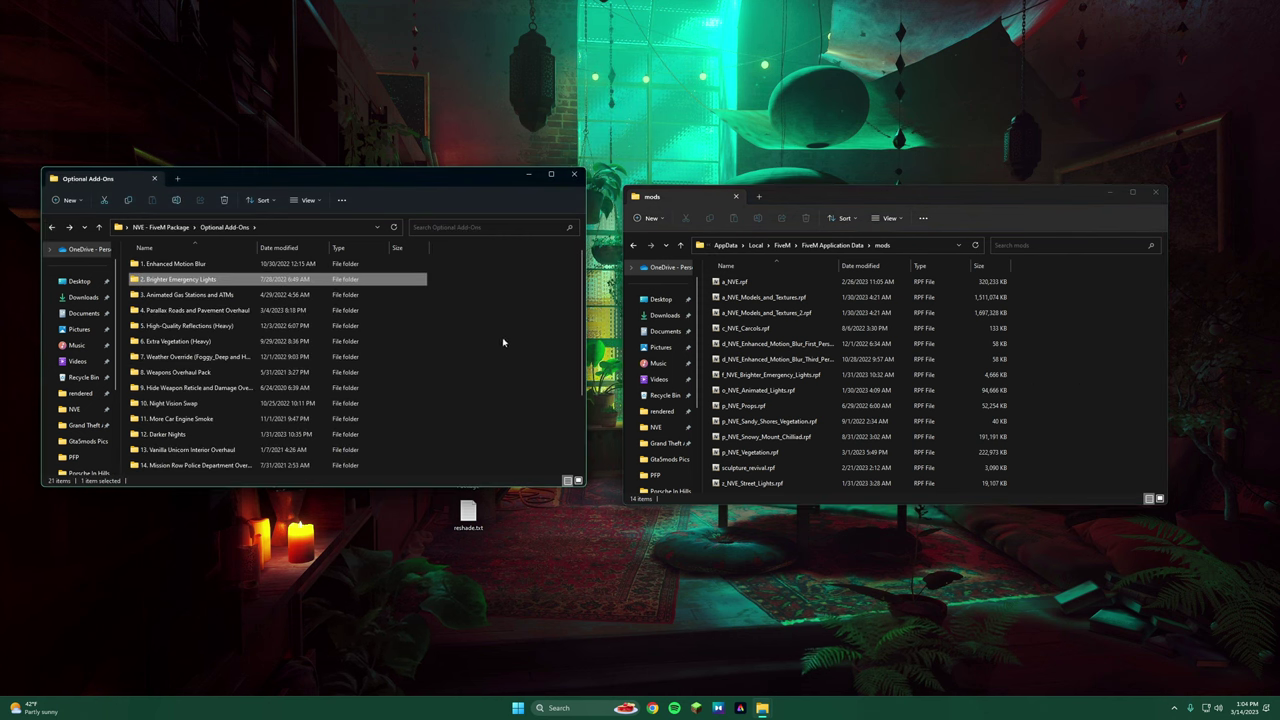
{"action": "left_click", "coordinate": [503, 342]}
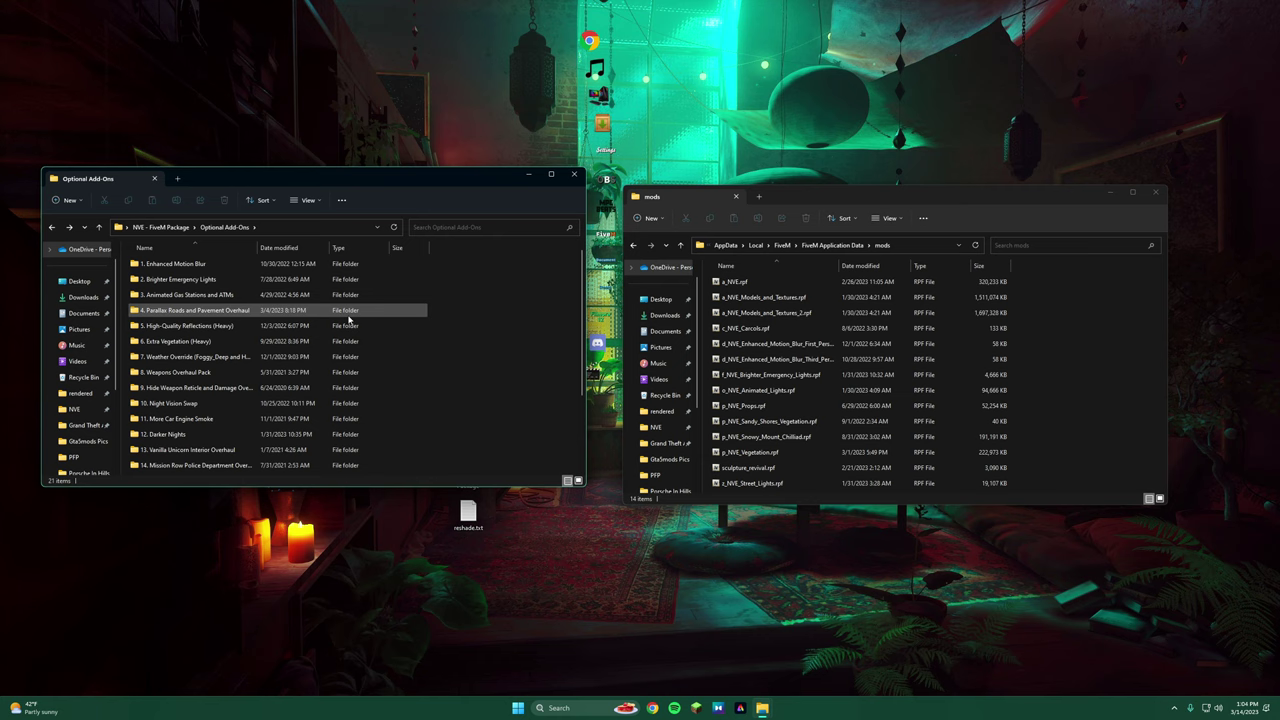
Move both Animated Gas Stations and ATMs RPFs into FiveM's mods folder
{"action": "double_click", "coordinate": [205, 295]}
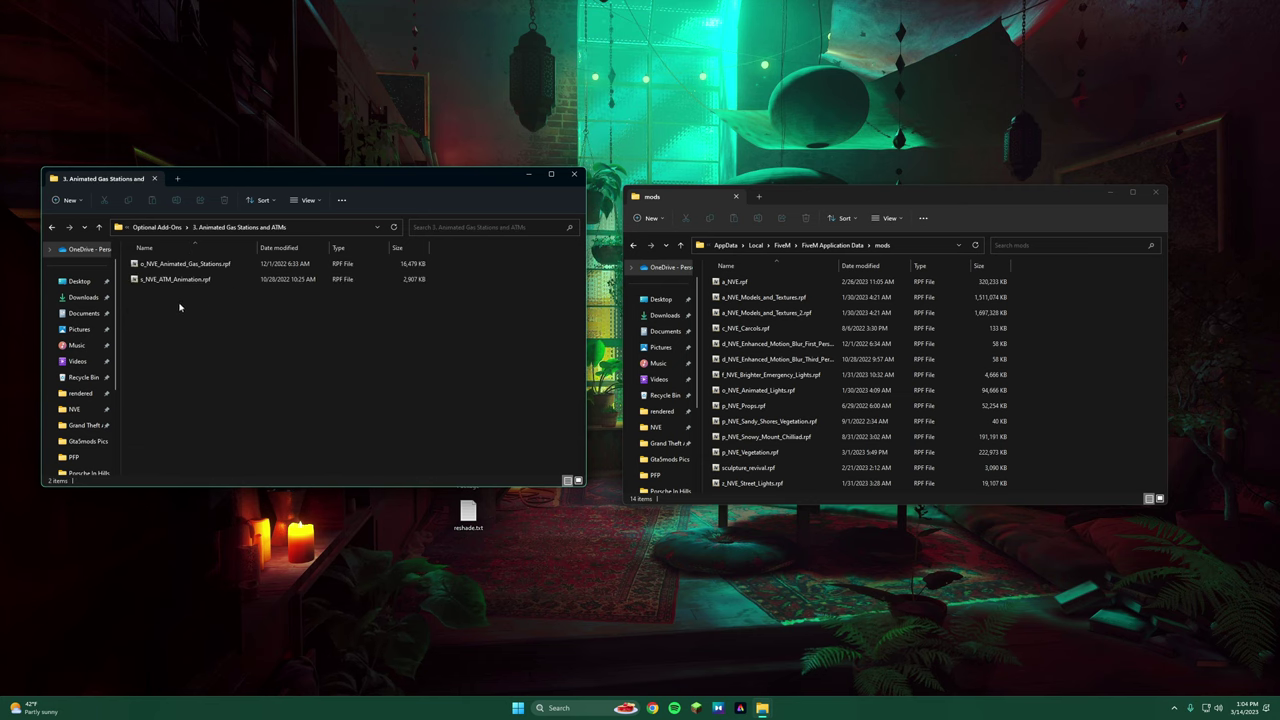
{"action": "left_click", "coordinate": [198, 263]}
{"action": "left_click", "coordinate": [190, 279]}
{"action": "left_click", "coordinate": [190, 303]}
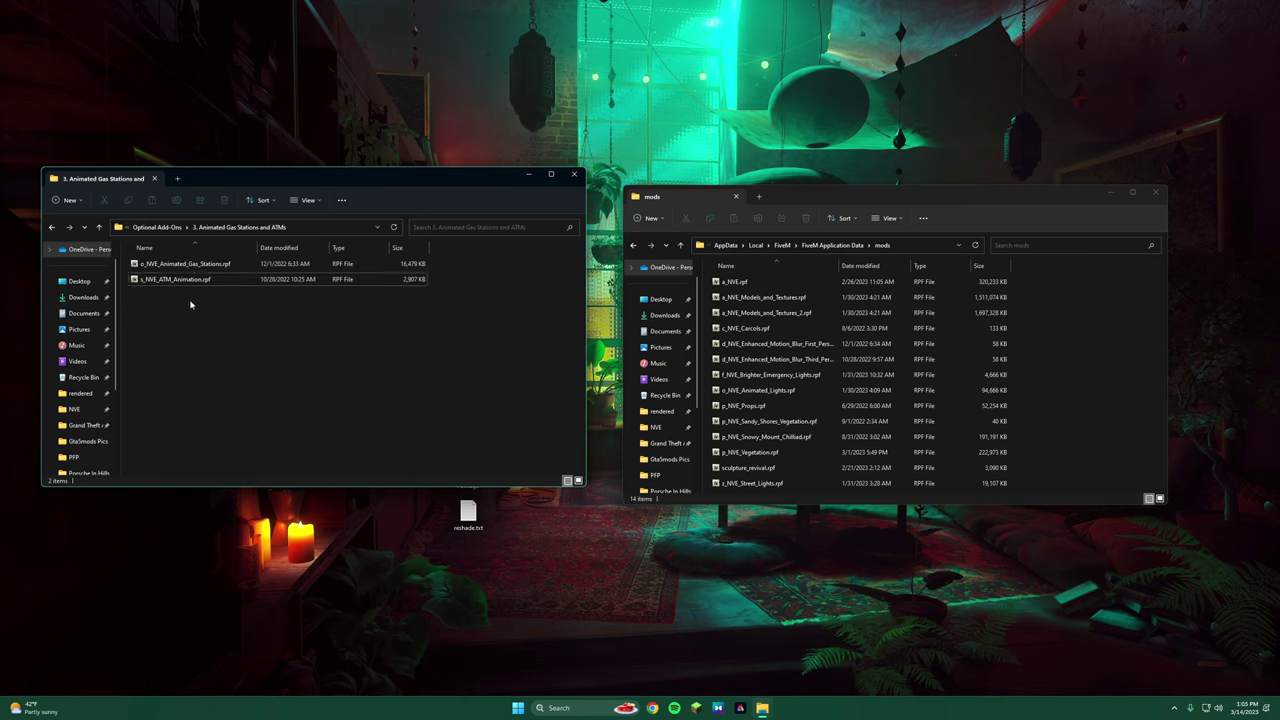
{"action": "left_click", "coordinate": [190, 284]}
{"action": "left_click", "coordinate": [184, 296]}
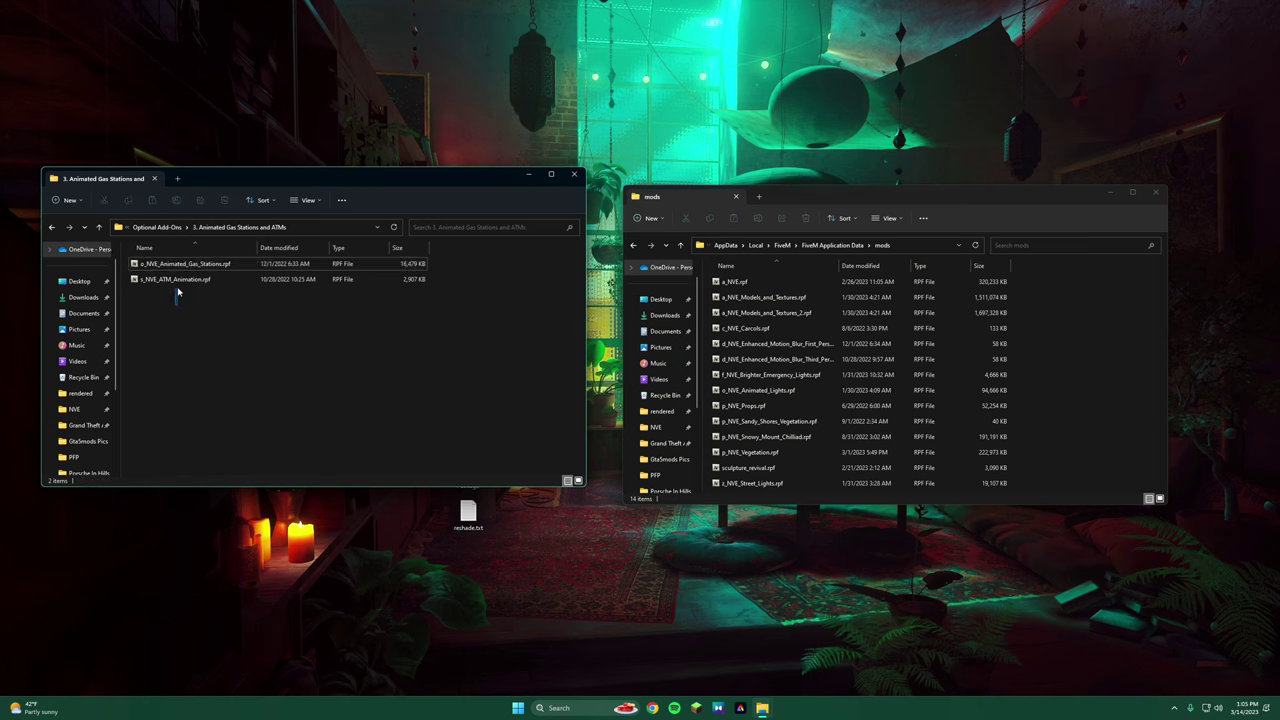
{"action": "left_click_drag", "start_coordinate": [178, 292], "coordinate": [1100, 372]}
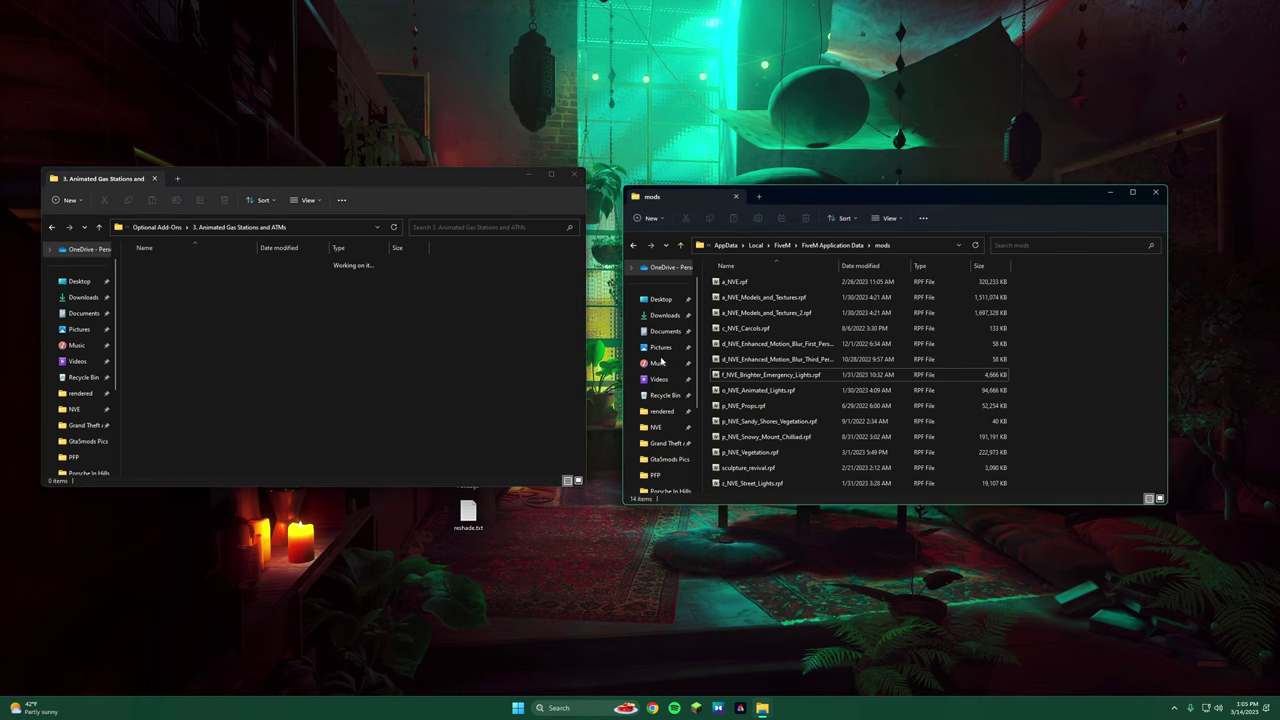
Move j_NVE_Roads_Overhaul_Pack.rpf from Parallax Roads and Pavement Overhaul into FiveM's mods
{"action": "left_click", "coordinate": [51, 228]}
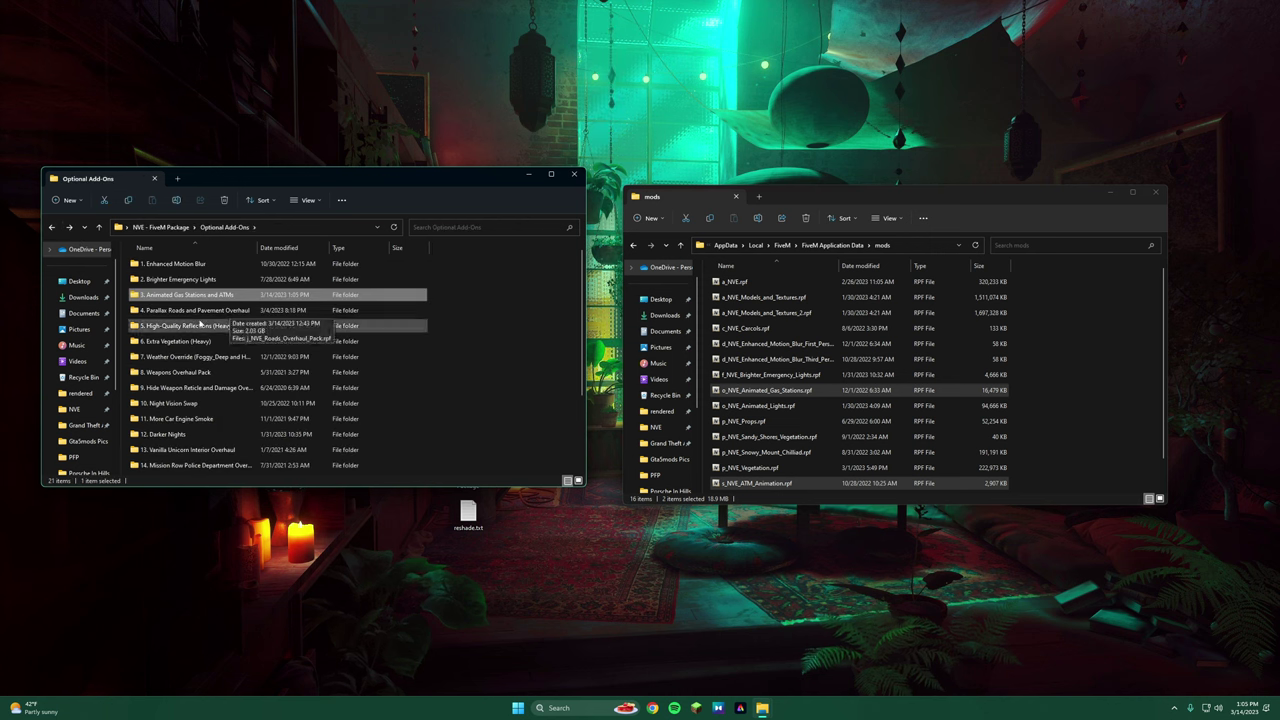
{"action": "left_click", "coordinate": [205, 312]}
{"action": "double_click", "coordinate": [205, 312]}
{"action": "left_click_drag", "start_coordinate": [172, 265], "coordinate": [1097, 400]}
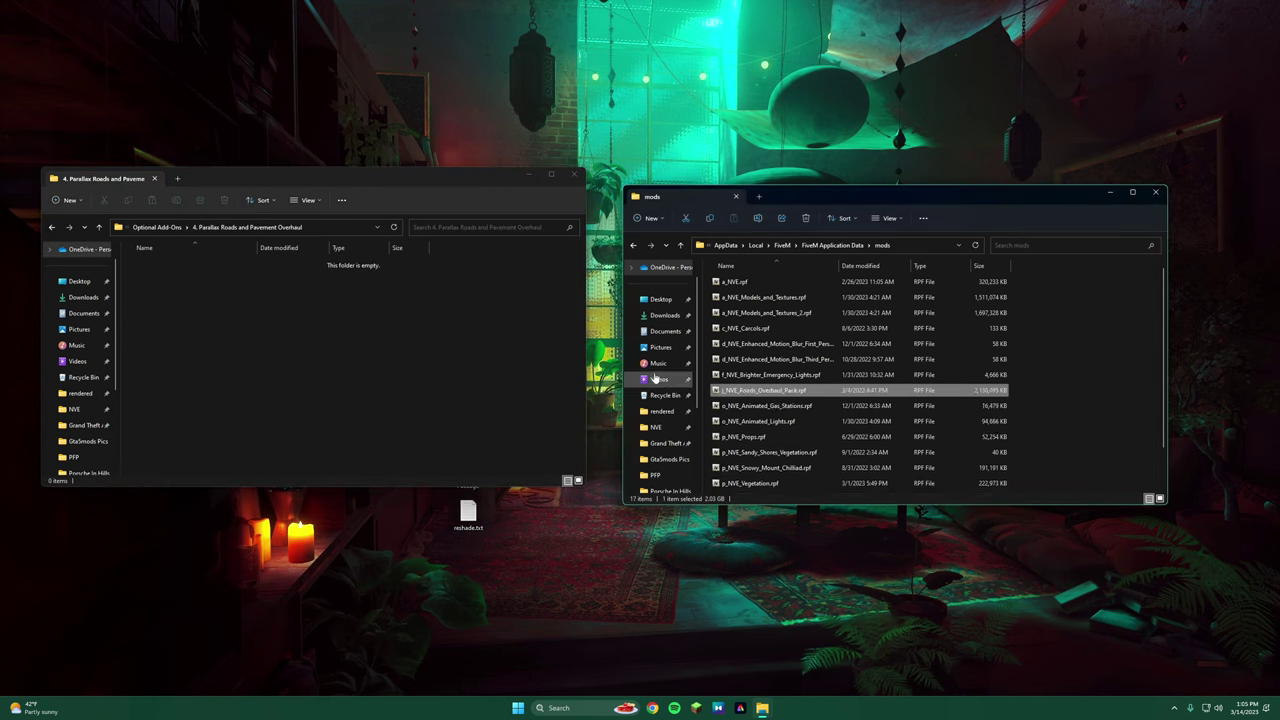
Return to Optional Add-Ons and select the 6. Extra Vegetation (Heavy) folder
{"action": "left_click", "coordinate": [53, 228]}
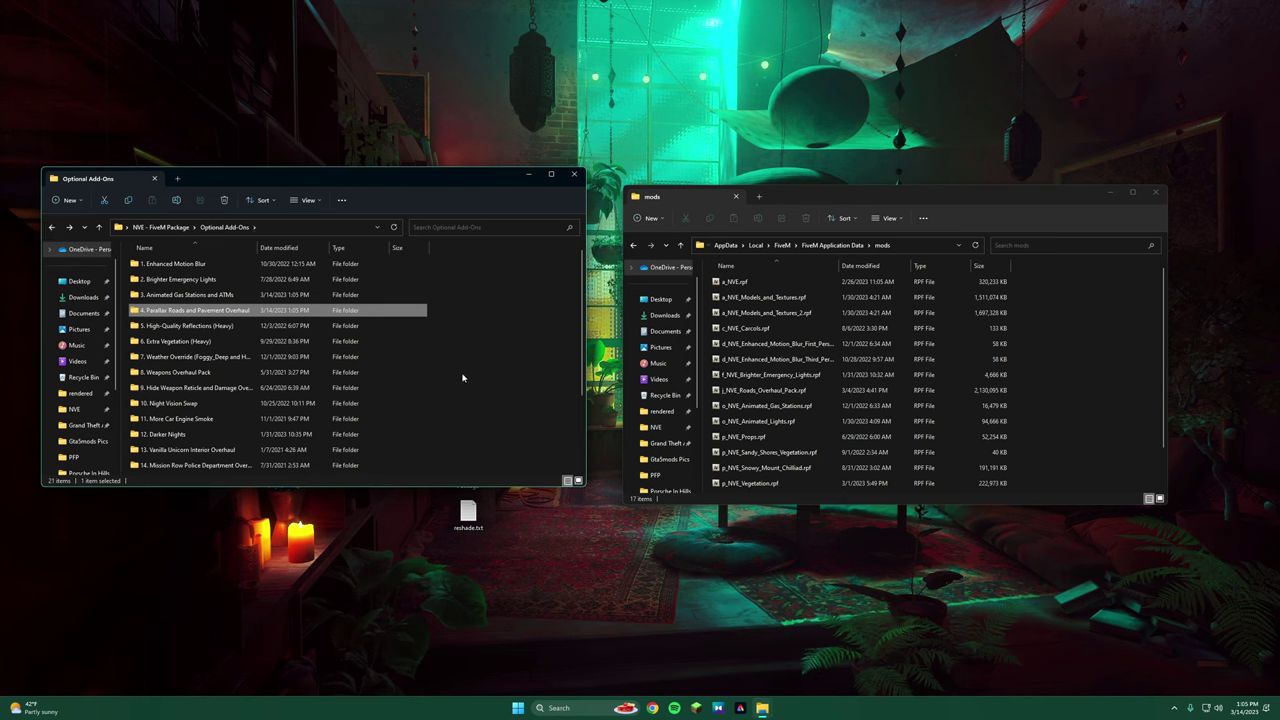
{"action": "left_click", "coordinate": [497, 377]}
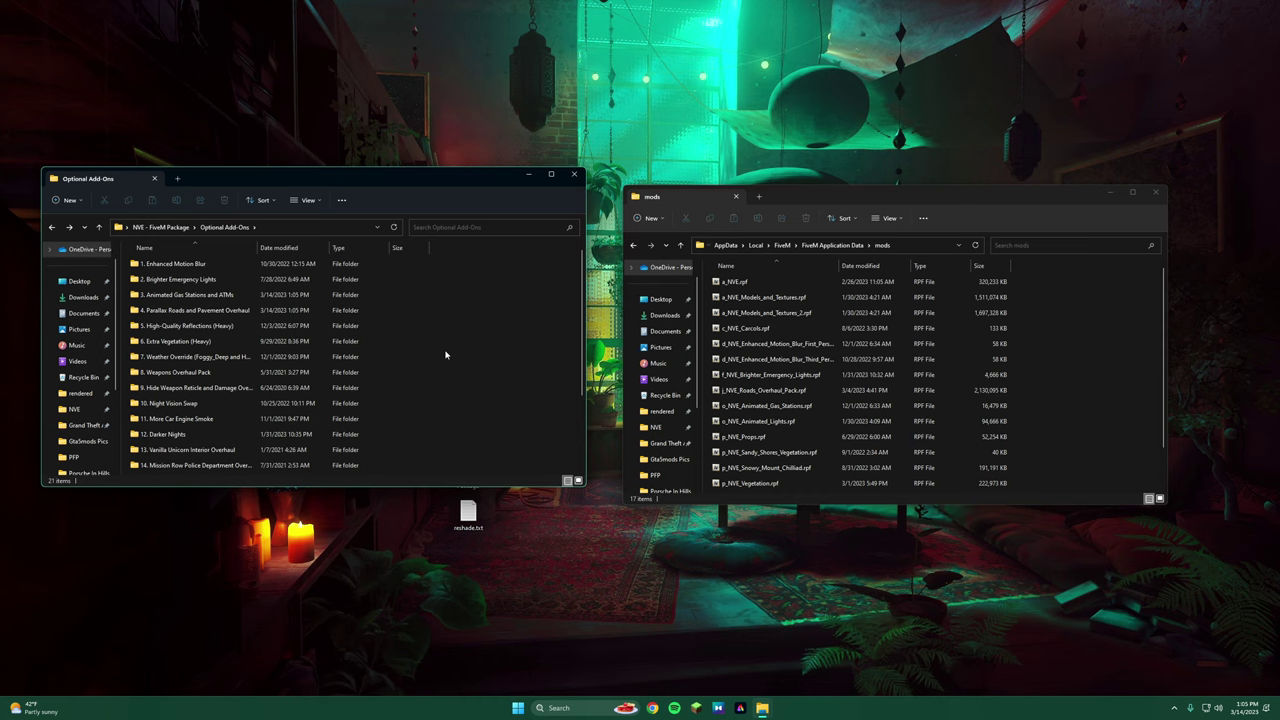
{"action": "left_click", "coordinate": [205, 341]}
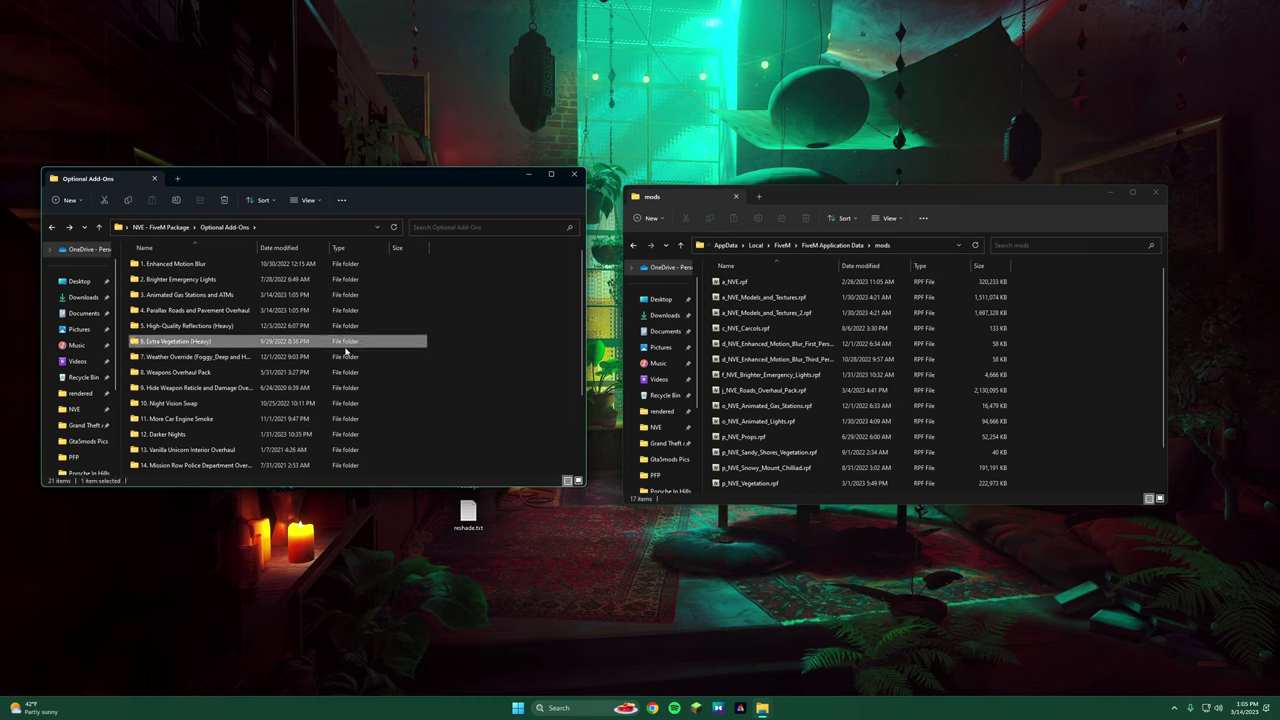
Move NVE.Reflections.asi from the 5. High-Quality Reflections (Heavy) add-on into FiveM's plugins folder
{"action": "double_click", "coordinate": [198, 328]}
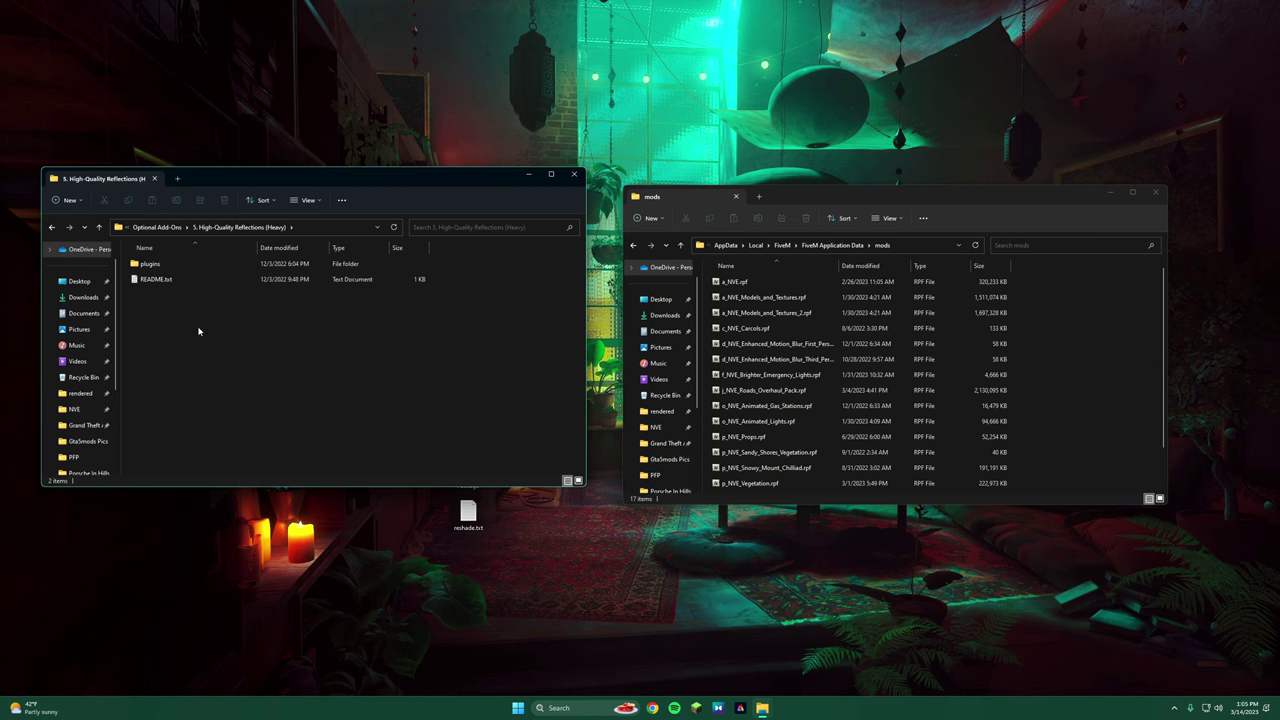
{"action": "left_click_drag", "start_coordinate": [198, 331], "coordinate": [150, 258]}
{"action": "left_click_drag", "start_coordinate": [420, 279], "coordinate": [634, 254]}
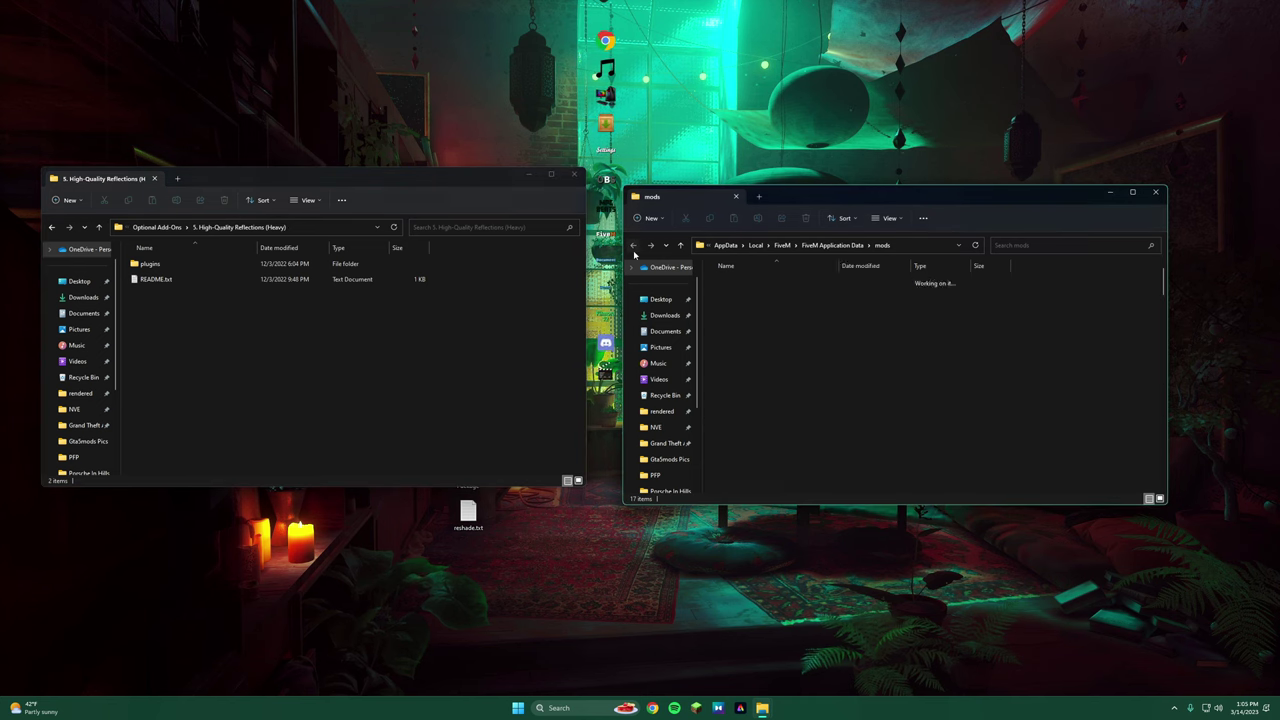
{"action": "left_click", "coordinate": [633, 245]}
{"action": "double_click", "coordinate": [731, 390]}
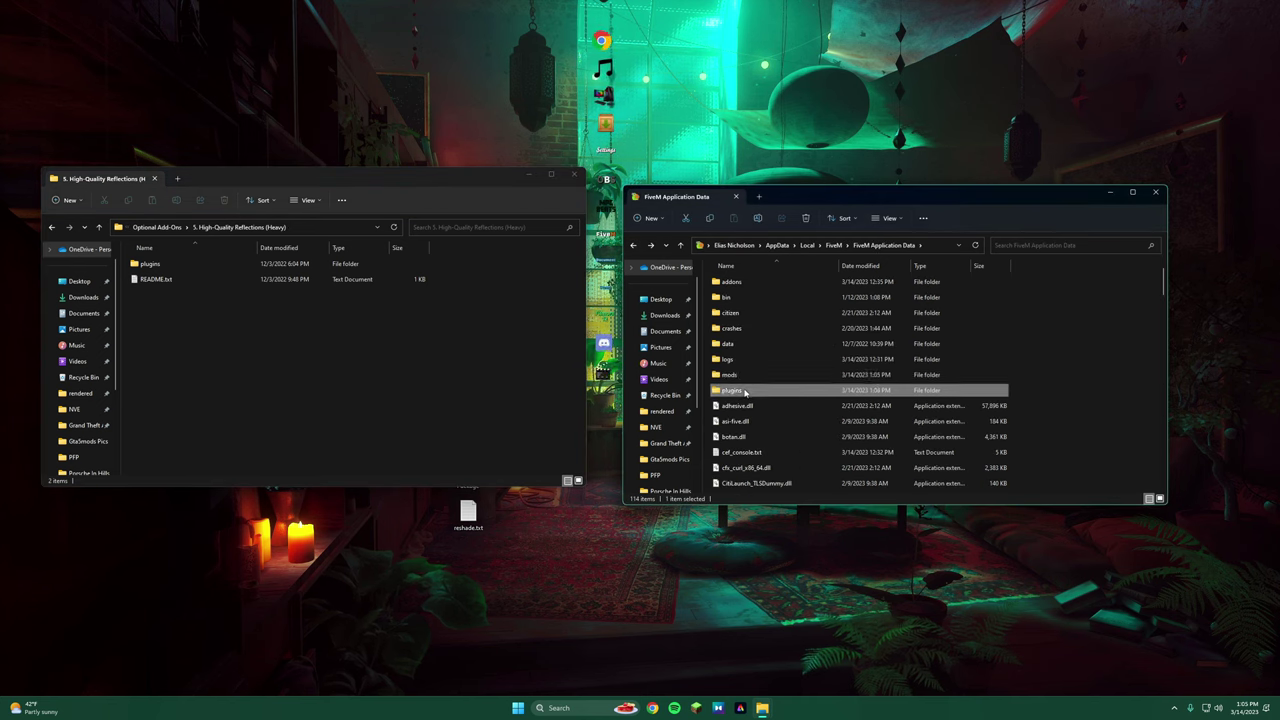
{"action": "left_click", "coordinate": [178, 265]}
{"action": "double_click", "coordinate": [178, 265]}
{"action": "left_click_drag", "start_coordinate": [178, 265], "coordinate": [855, 350]}
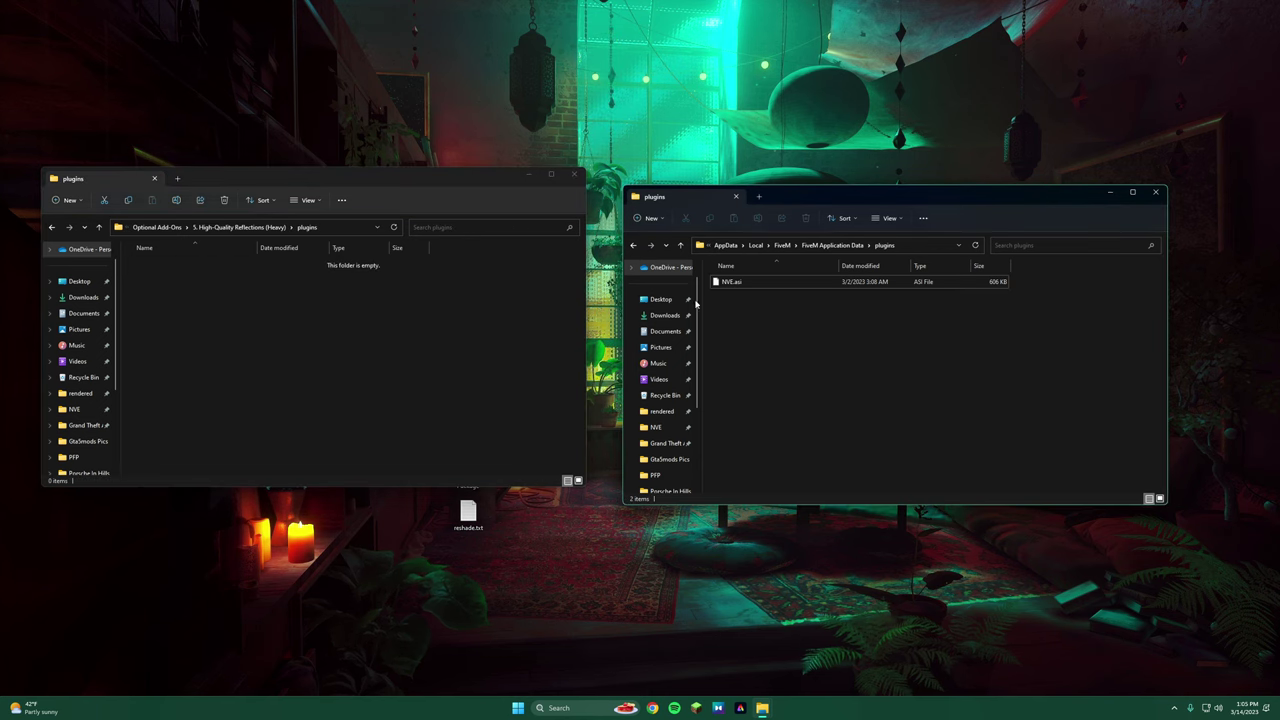
{"action": "left_click", "coordinate": [632, 245]}
{"action": "left_click", "coordinate": [51, 227]}
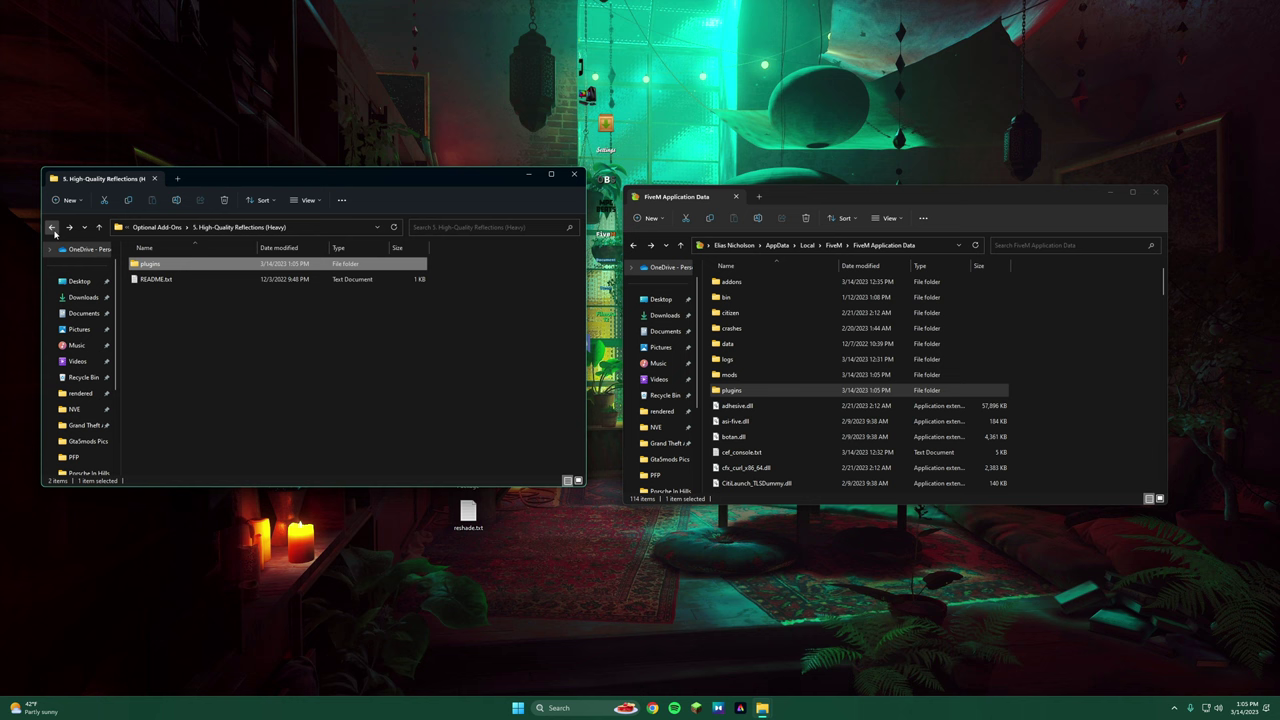
{"action": "left_click", "coordinate": [51, 227]}
Move p_NVE_Extra_Vegetation.rpf from 6. Extra Vegetation (Heavy) into FiveM's mods folder
{"action": "double_click", "coordinate": [194, 348]}
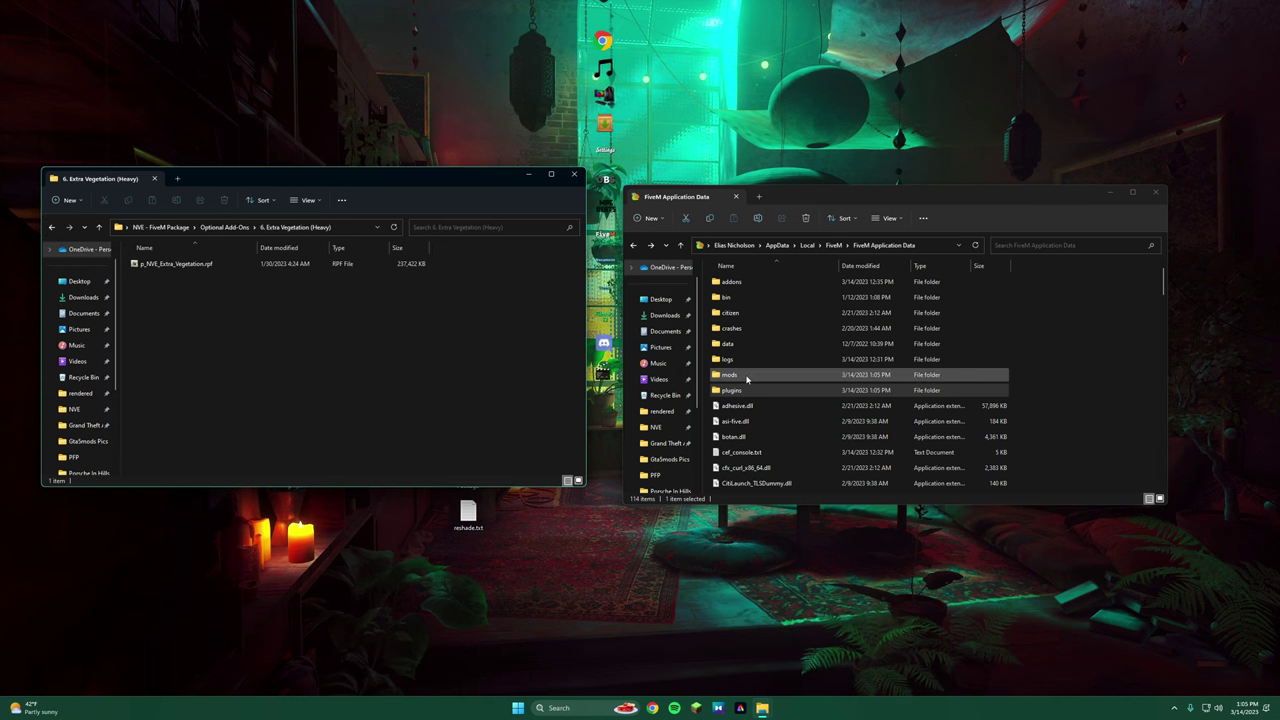
{"action": "double_click", "coordinate": [729, 374]}
{"action": "left_click", "coordinate": [186, 265]}
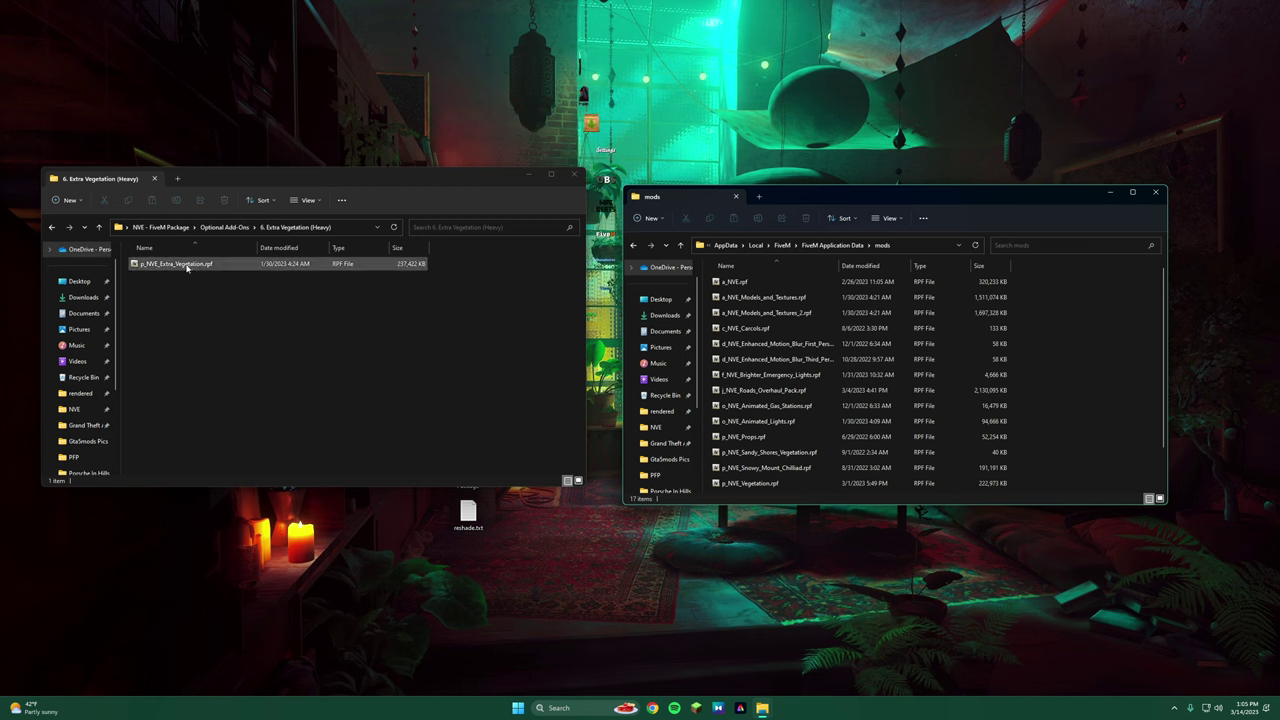
{"action": "left_click_drag", "start_coordinate": [186, 267], "coordinate": [1069, 414]}
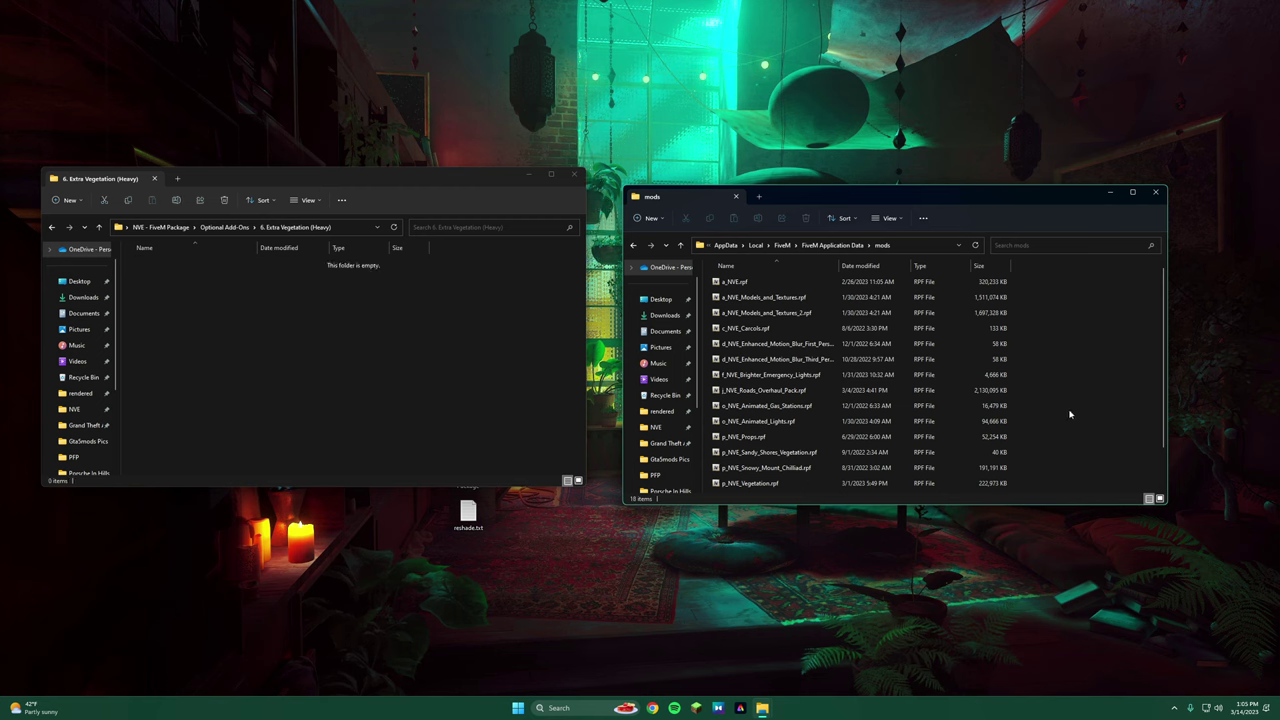
{"action": "left_click", "coordinate": [1069, 414]}
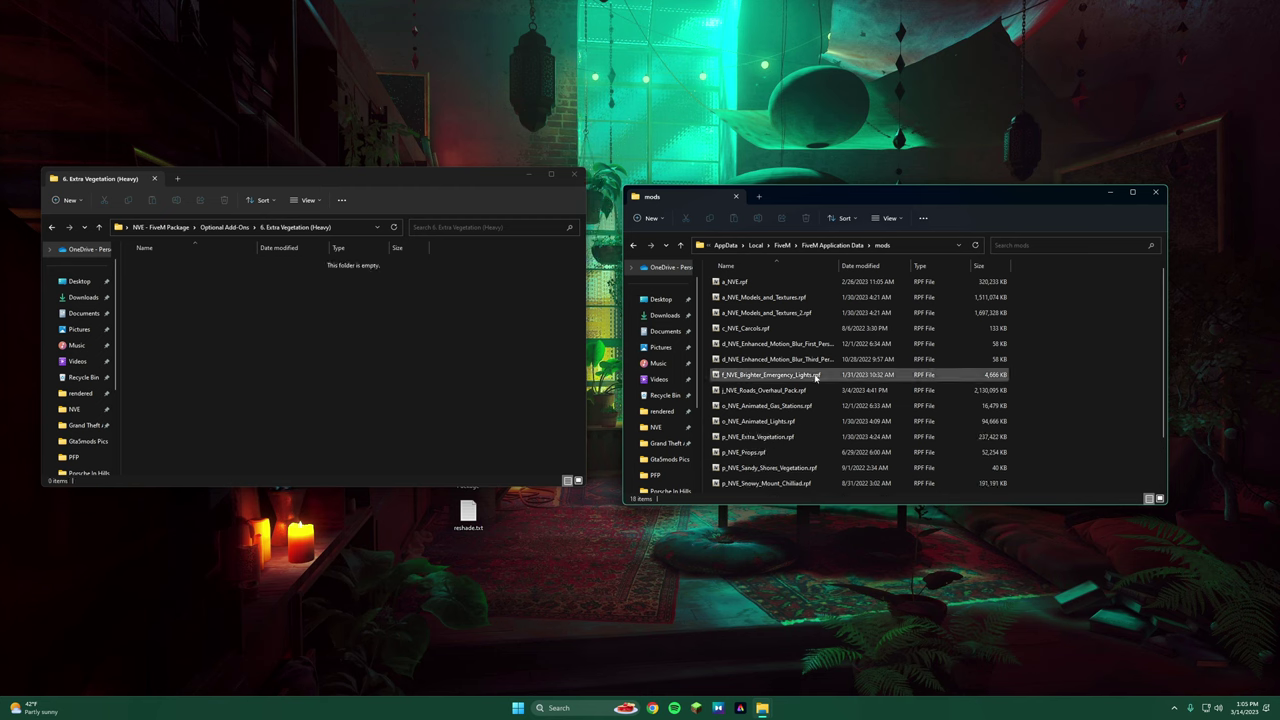
{"action": "left_click", "coordinate": [53, 227]}
Move the More Car Engine Smoke and Hide Weapon Reticle RPFs into FiveM's mods folder
{"action": "scroll", "coordinate": [200, 345], "scroll_direction": "down", "scroll_amount": 3}
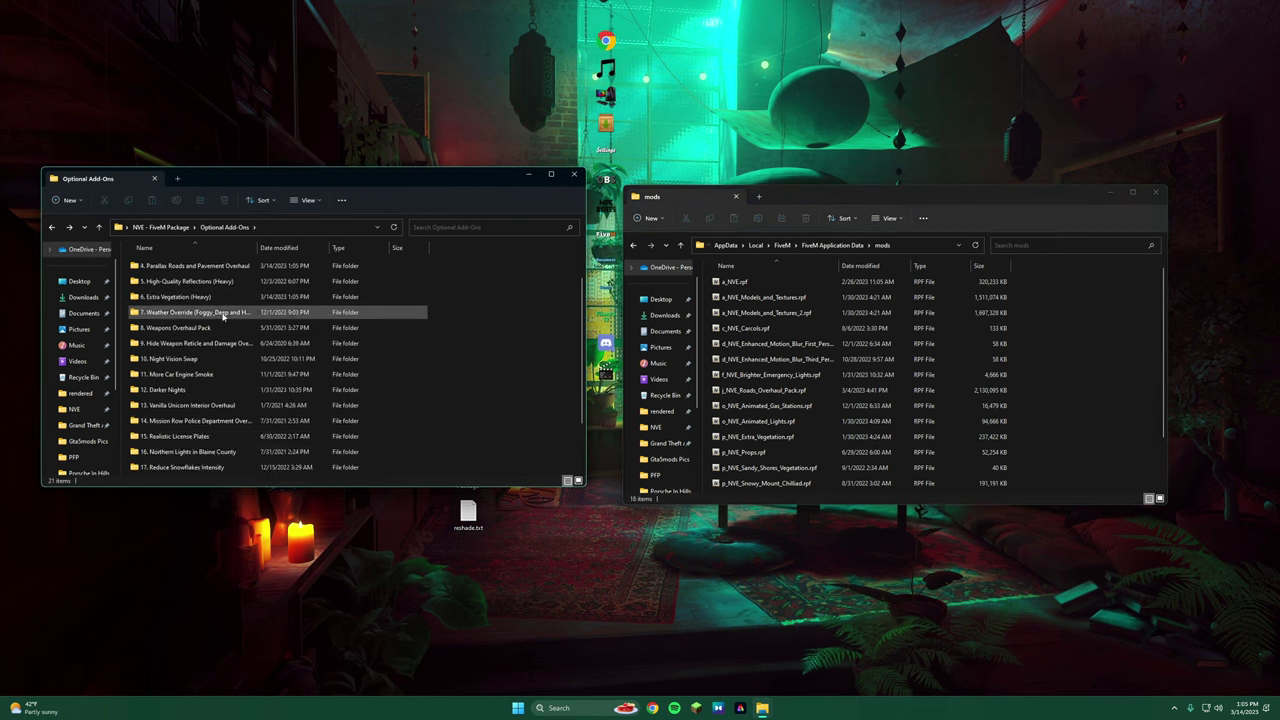
{"action": "scroll", "coordinate": [231, 434], "scroll_direction": "up", "scroll_amount": 3}
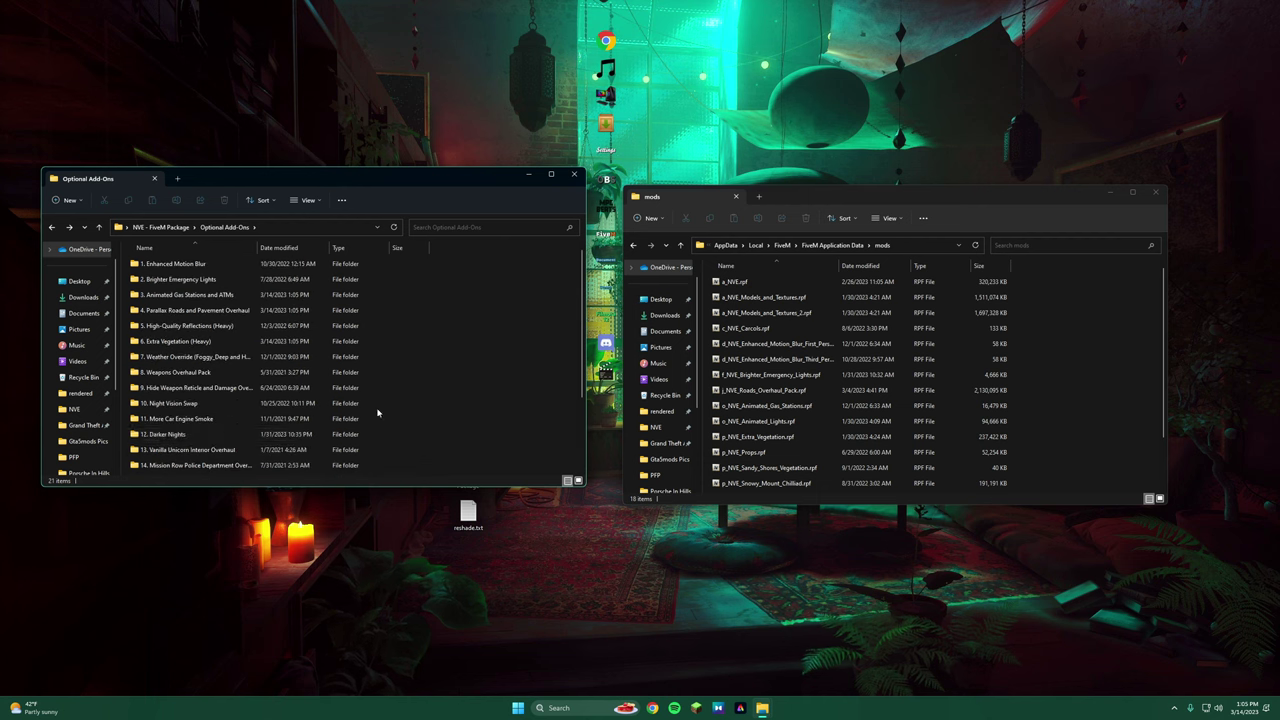
{"action": "scroll", "coordinate": [405, 410], "scroll_direction": "down", "scroll_amount": 1}
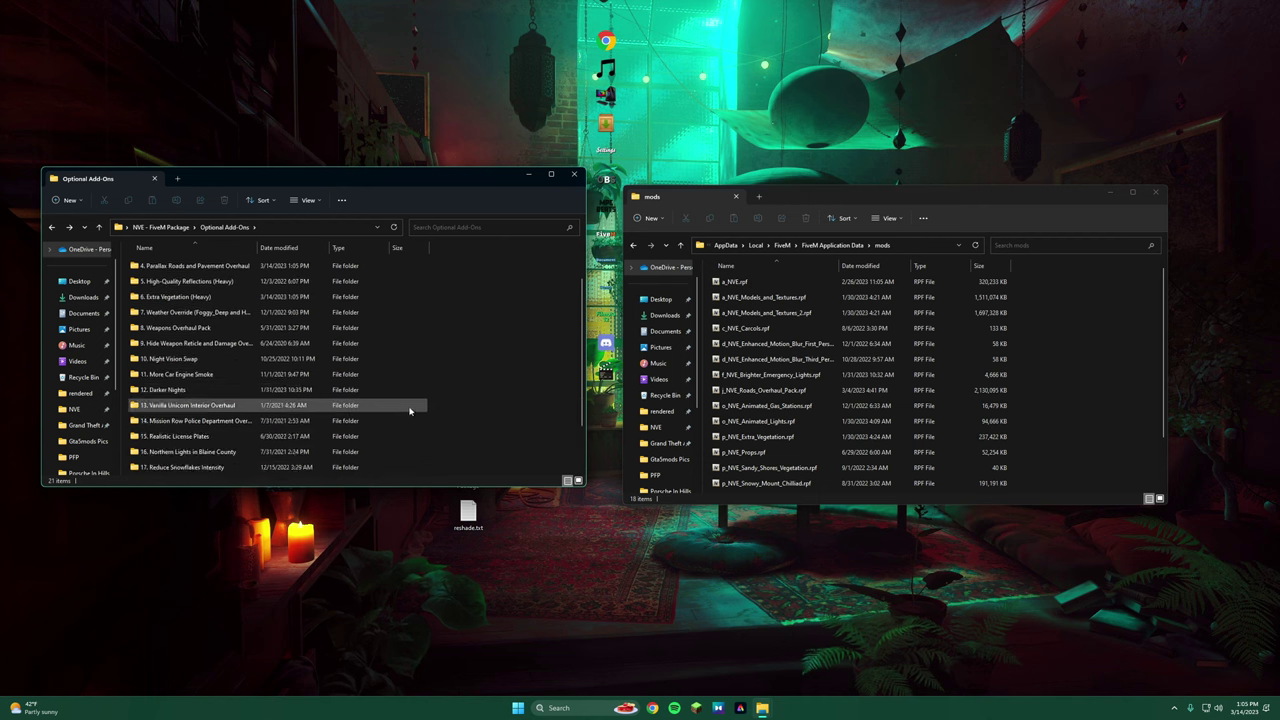
{"action": "double_click", "coordinate": [240, 375]}
{"action": "left_click_drag", "start_coordinate": [171, 265], "coordinate": [1065, 381]}
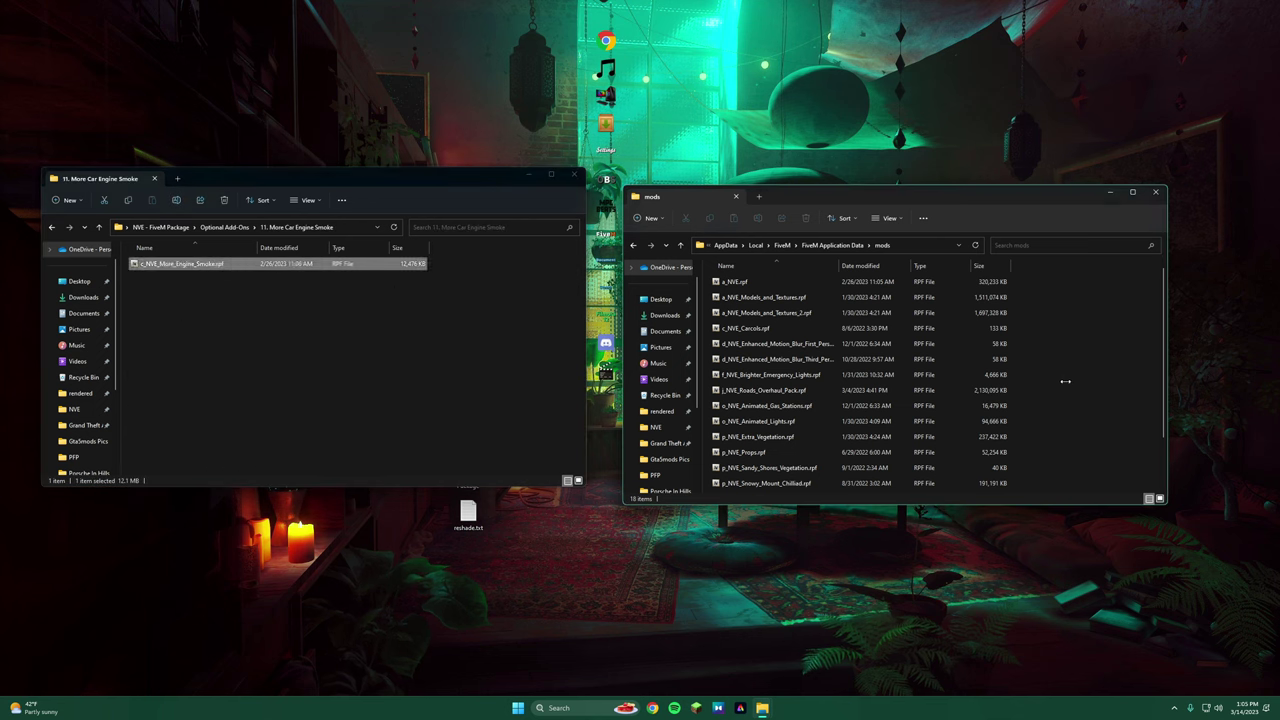
{"action": "left_click", "coordinate": [52, 227]}
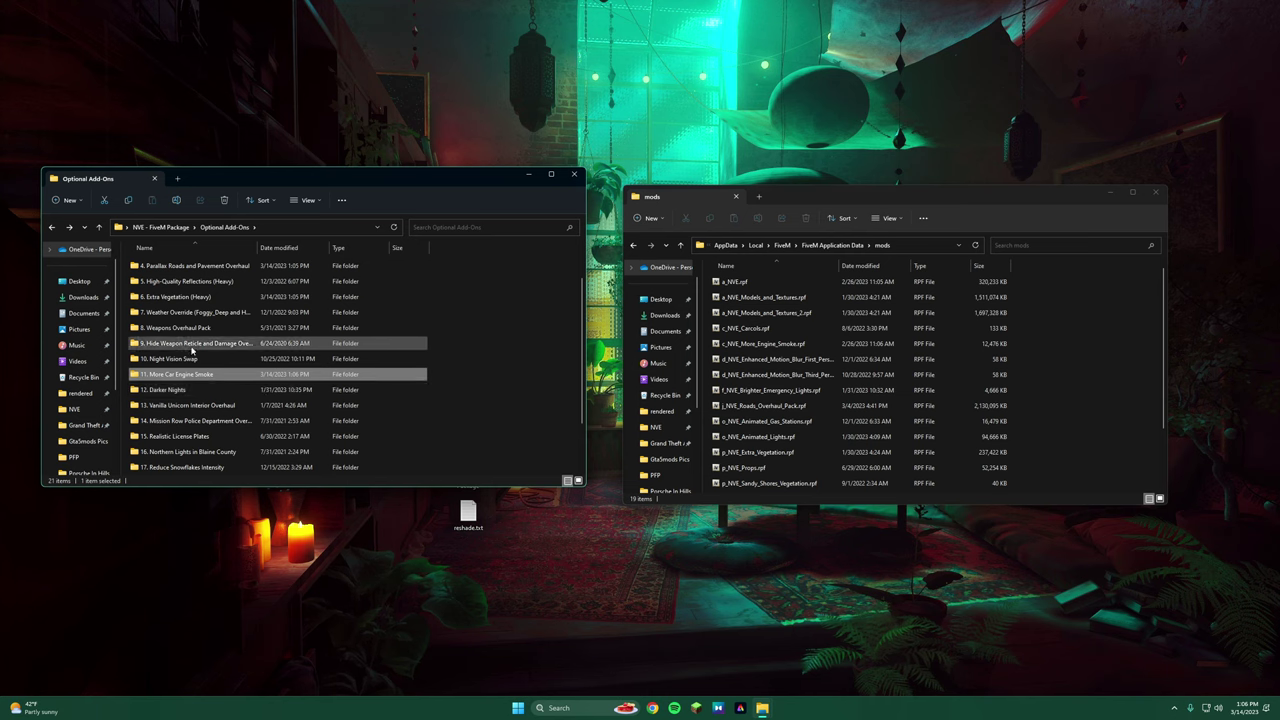
{"action": "double_click", "coordinate": [192, 349]}
{"action": "left_click_drag", "start_coordinate": [177, 266], "coordinate": [931, 396]}
{"action": "left_click", "coordinate": [52, 227]}
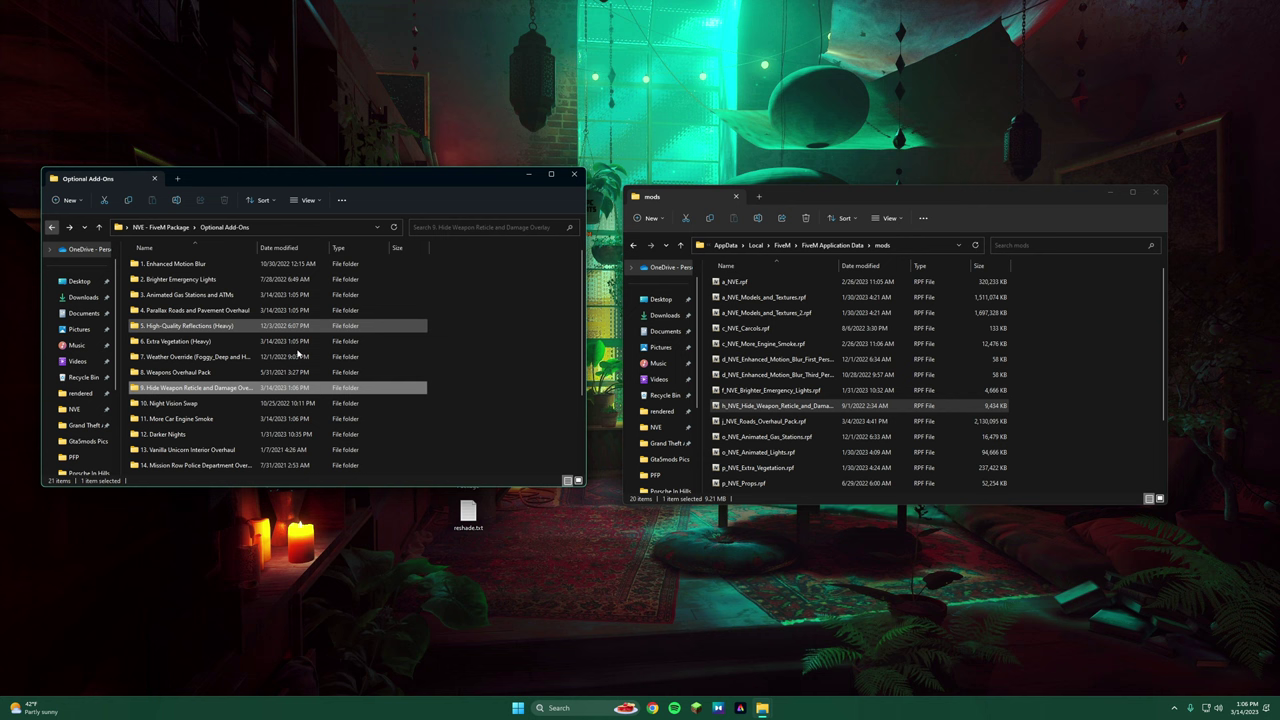
Move p_NVE_Realistic_License_Plates.rpf from 15. Realistic License Plates into FiveM's mods folder
{"action": "scroll", "coordinate": [330, 380], "scroll_direction": "down", "scroll_amount": 1}
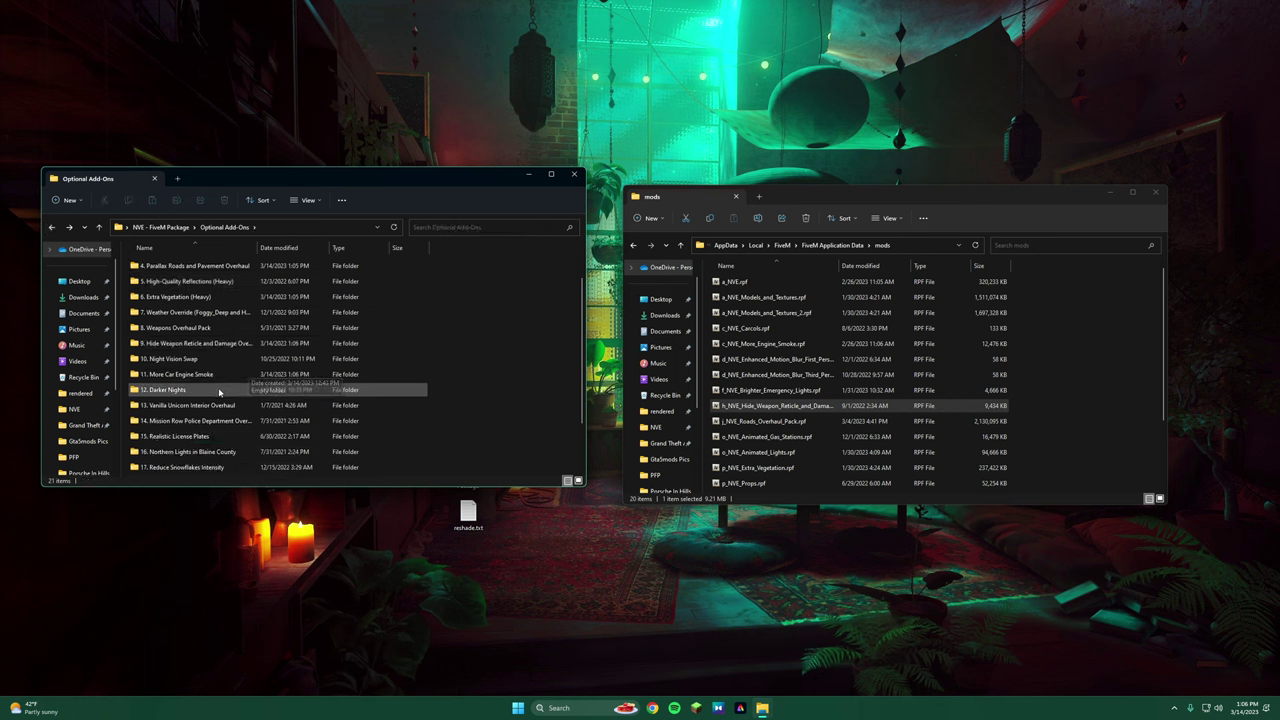
{"action": "left_click", "coordinate": [201, 390]}
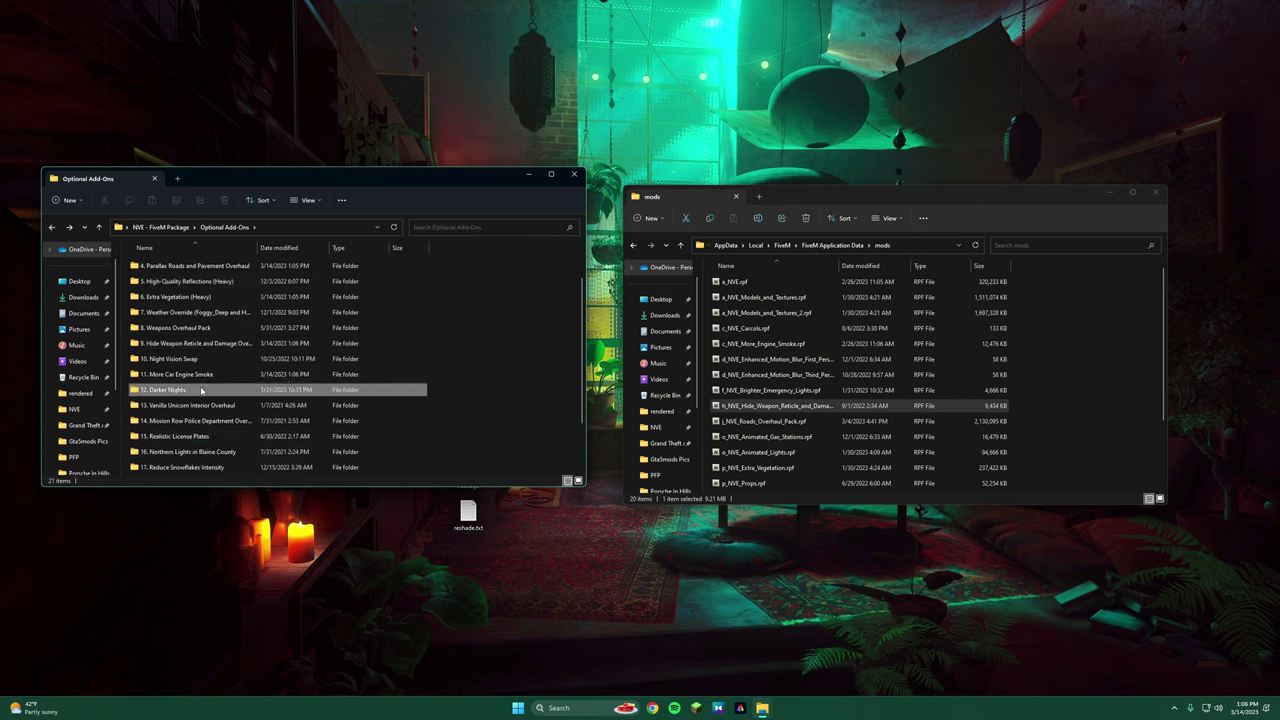
{"action": "left_click", "coordinate": [462, 381]}
{"action": "scroll", "coordinate": [468, 380], "scroll_direction": "down", "scroll_amount": 2}
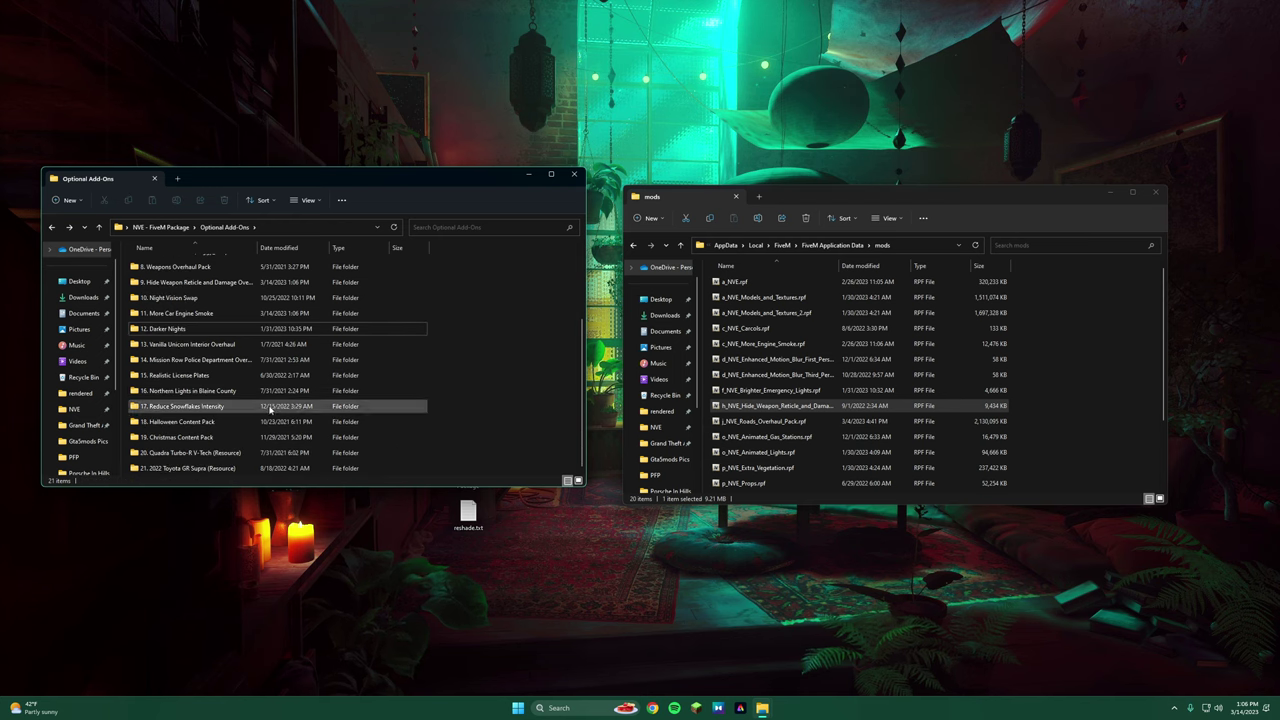
{"action": "double_click", "coordinate": [200, 375]}
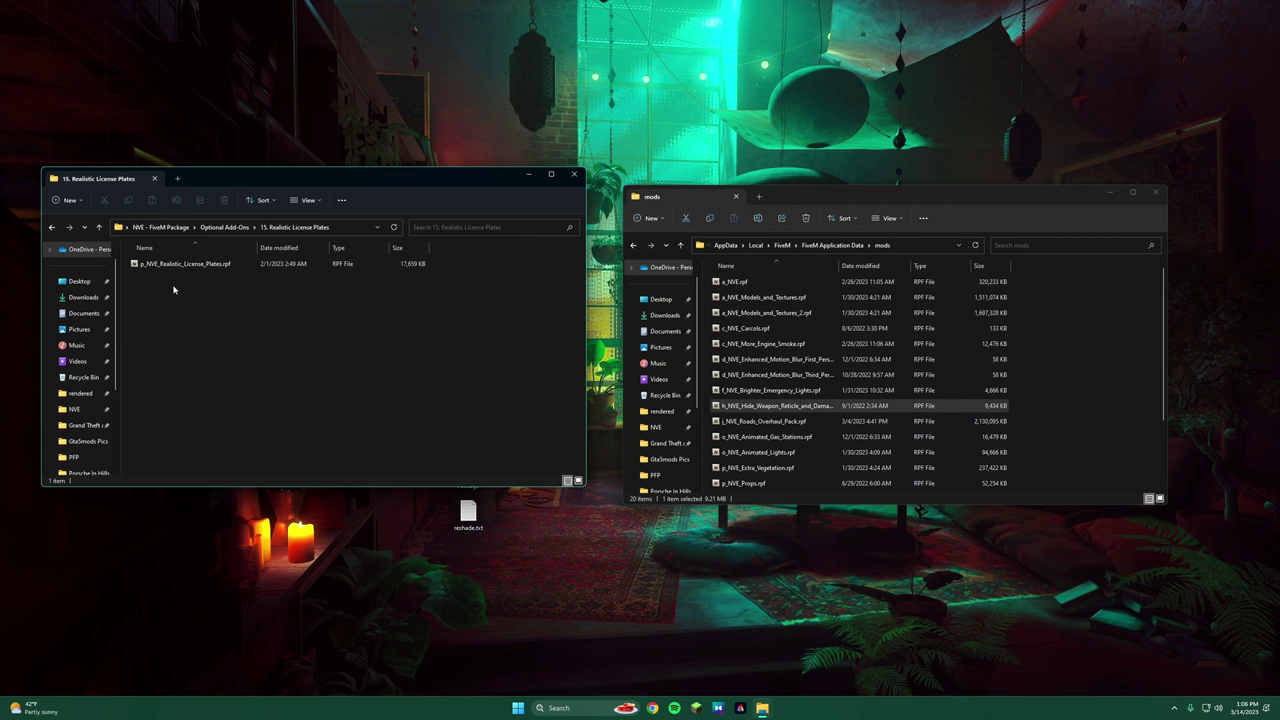
{"action": "left_click_drag", "start_coordinate": [185, 263], "coordinate": [1057, 363]}
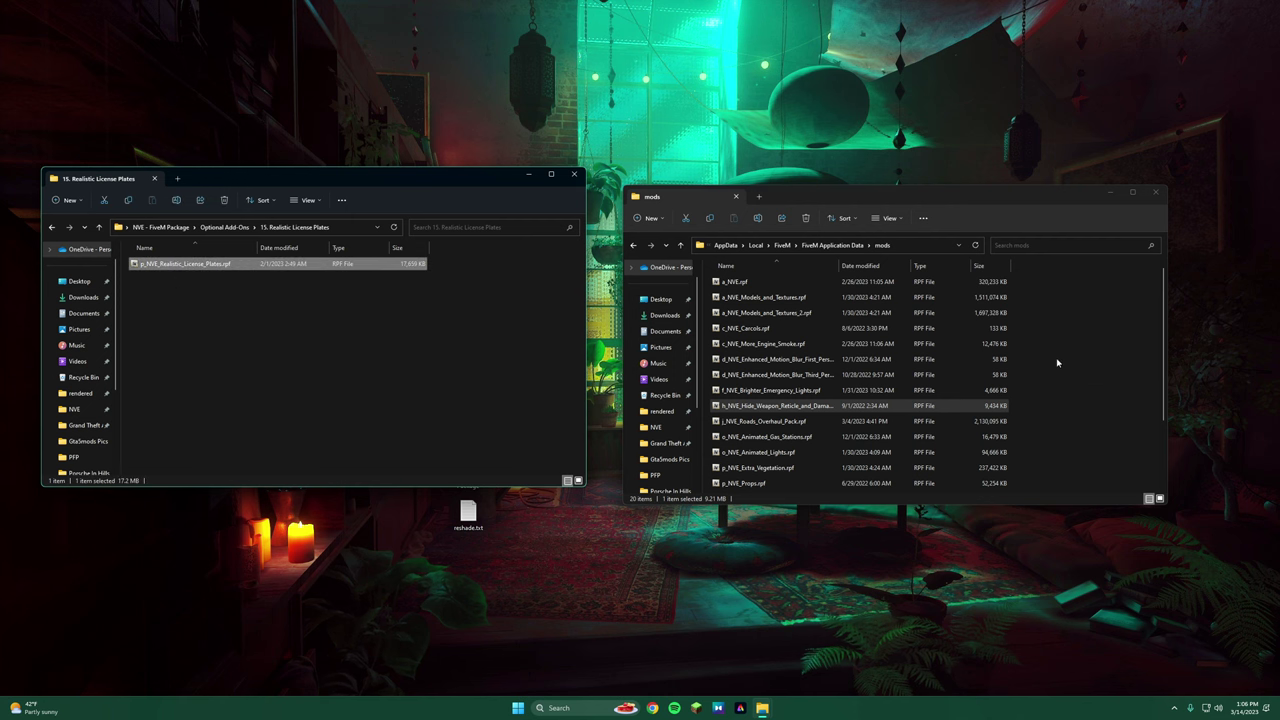
{"action": "left_click", "coordinate": [52, 227]}
{"action": "scroll", "coordinate": [210, 390], "scroll_direction": "up", "scroll_amount": 1}
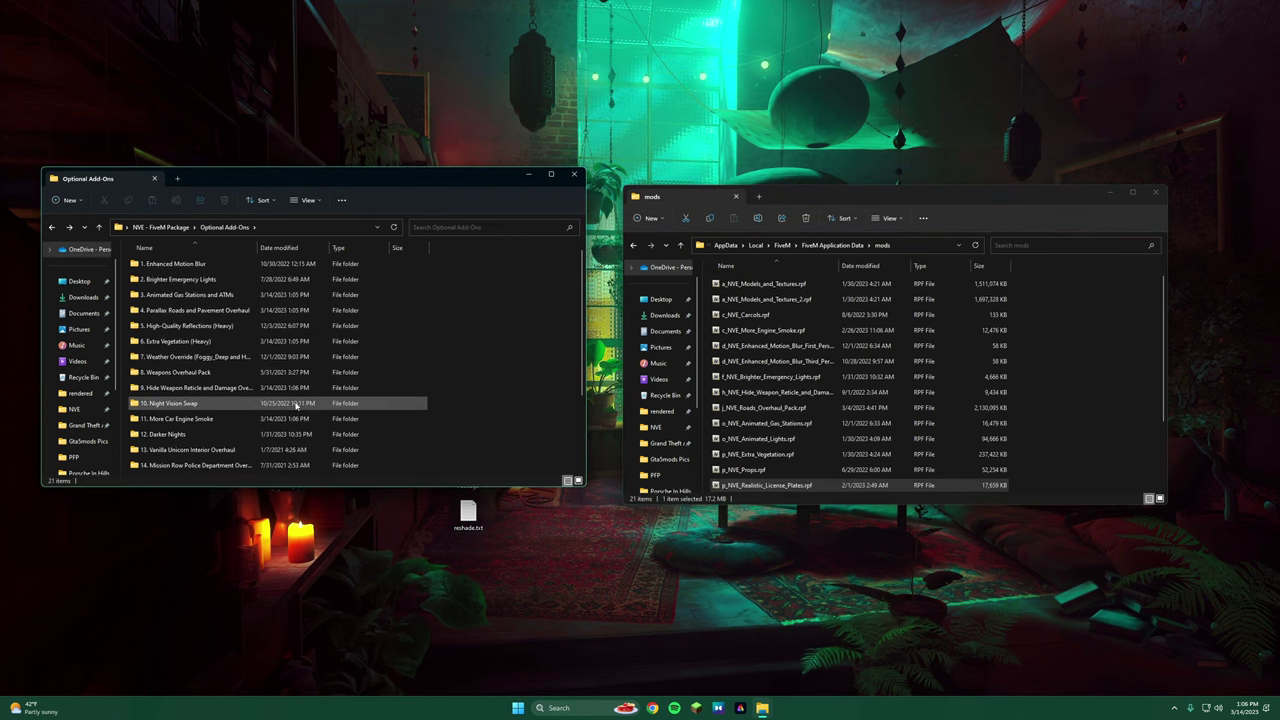
Open the 7. Weather Override folder and preview the Foggy_Deep and Hurricane weather images
{"action": "double_click", "coordinate": [205, 357]}
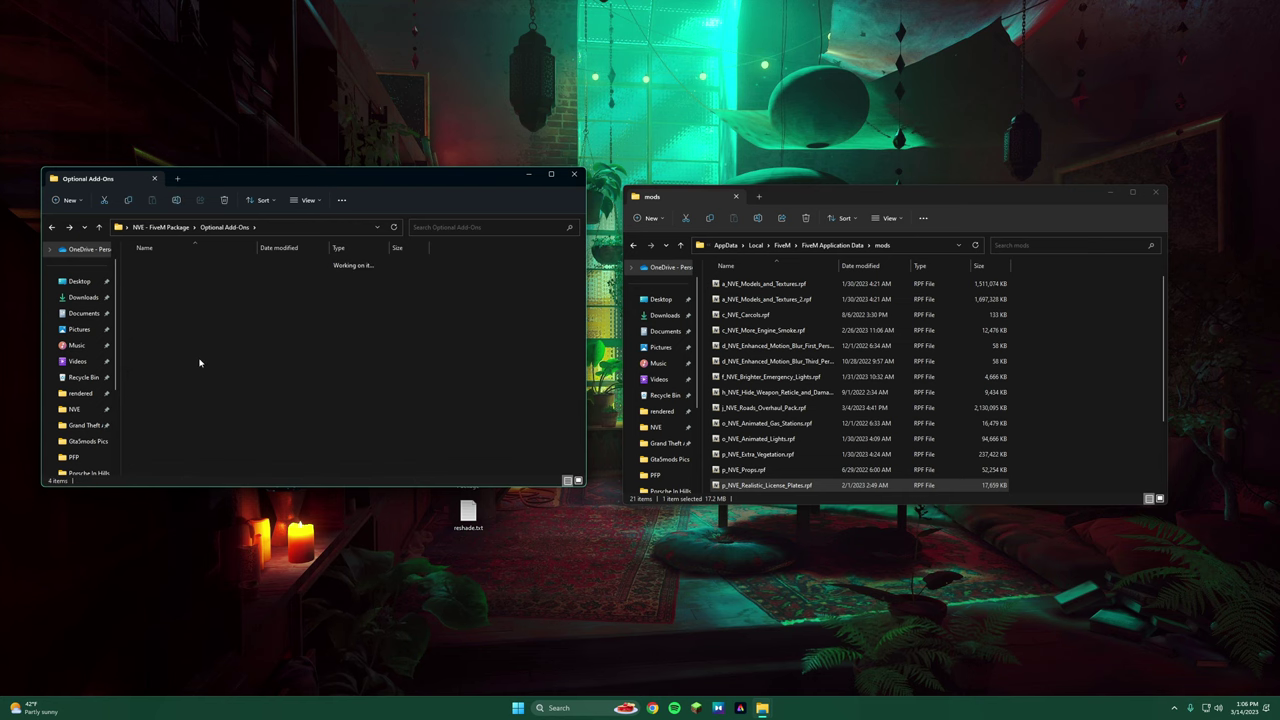
{"action": "double_click", "coordinate": [154, 274]}
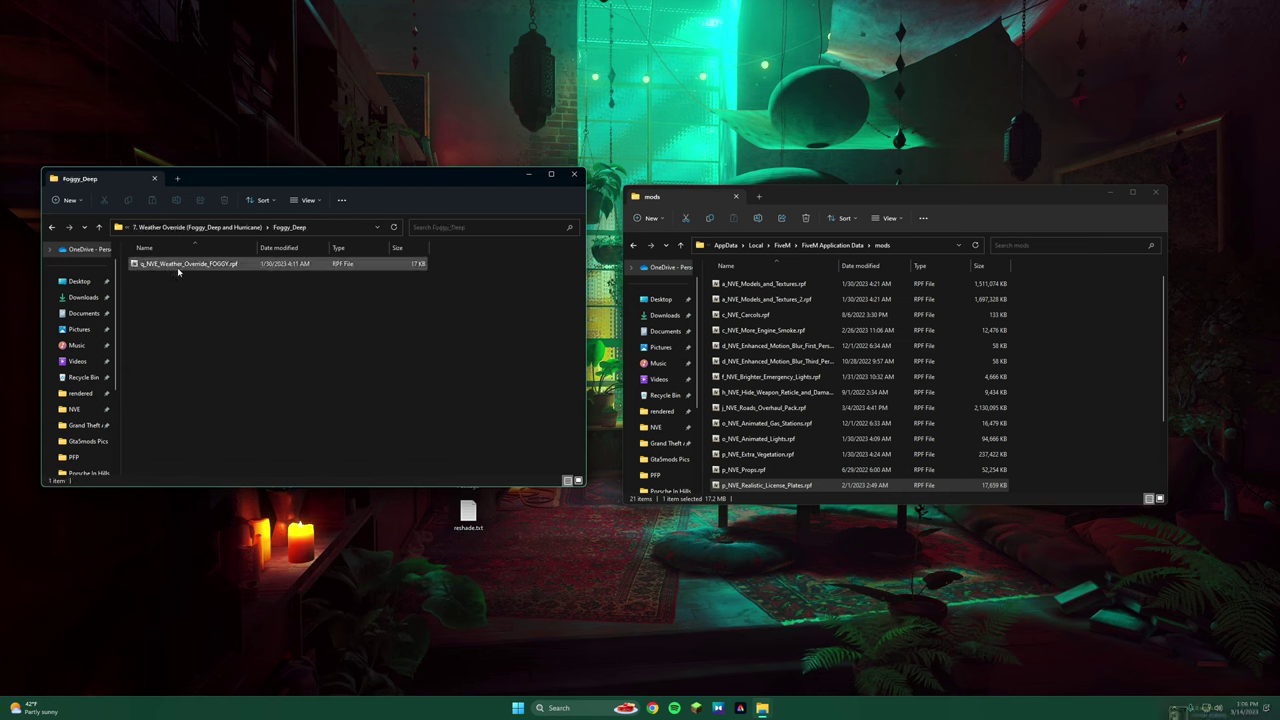
{"action": "left_click", "coordinate": [177, 264]}
{"action": "left_click", "coordinate": [52, 227]}
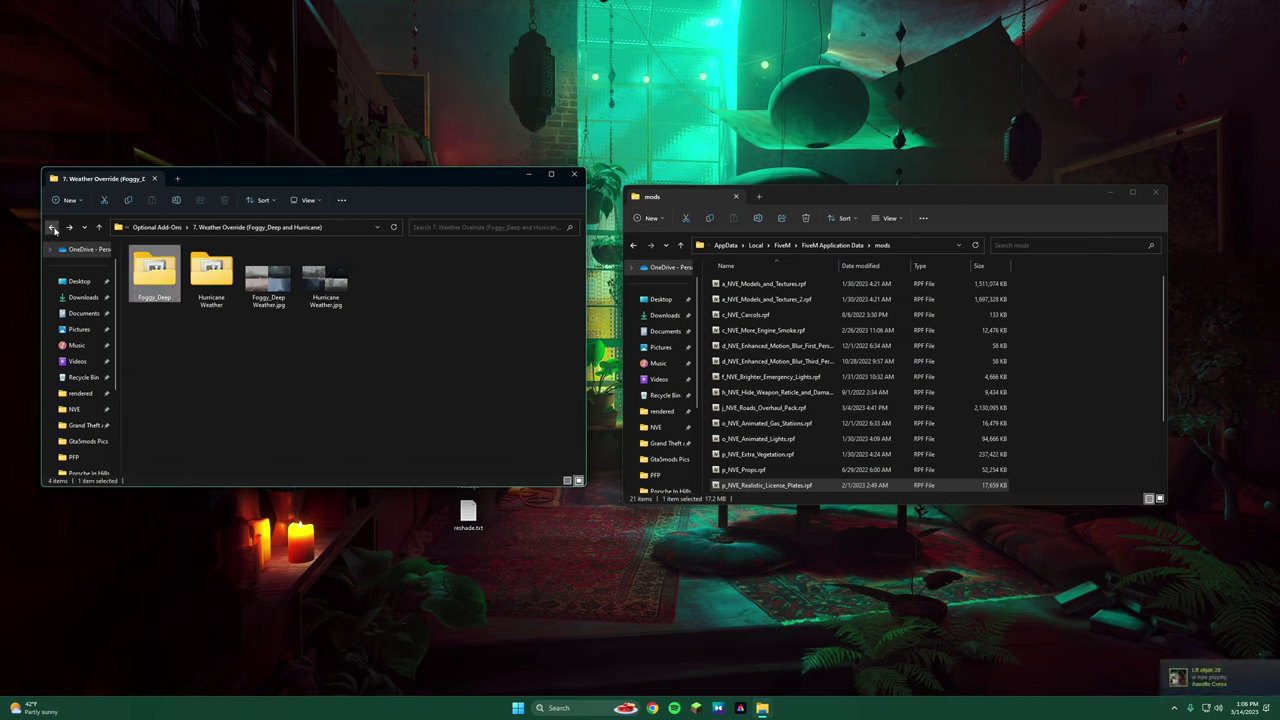
{"action": "double_click", "coordinate": [269, 277]}
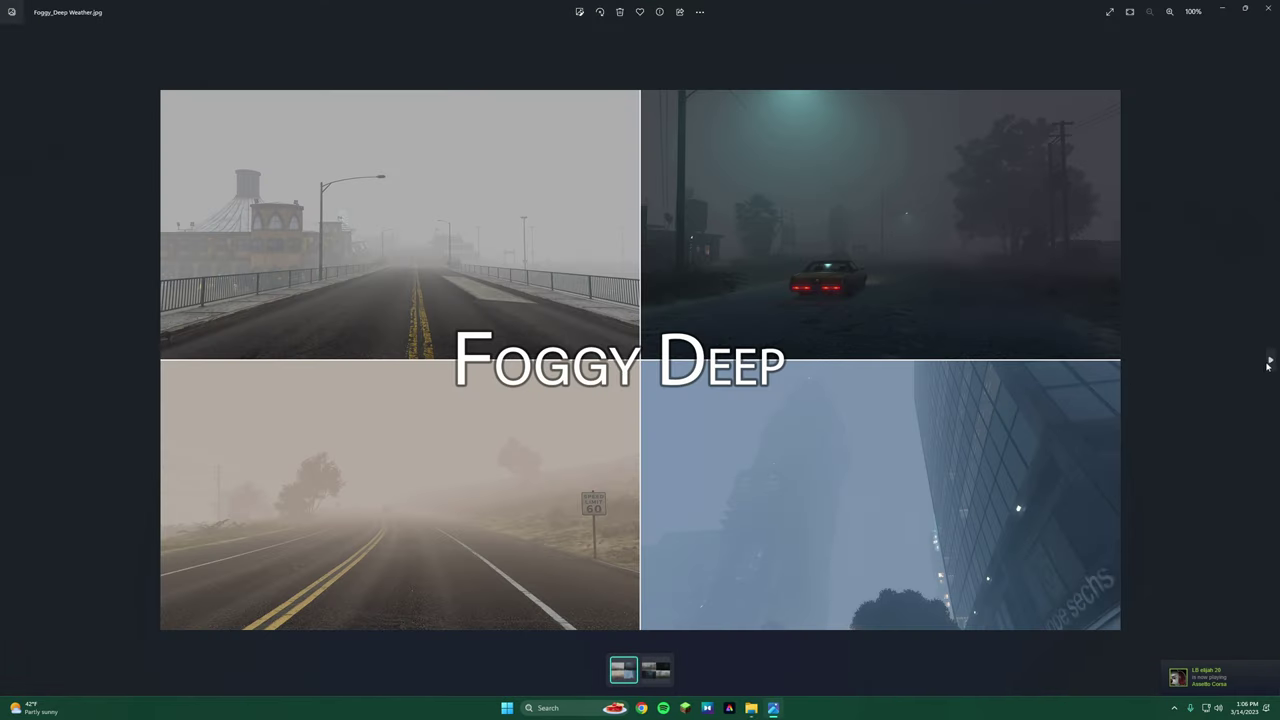
{"action": "left_click", "coordinate": [1269, 361]}
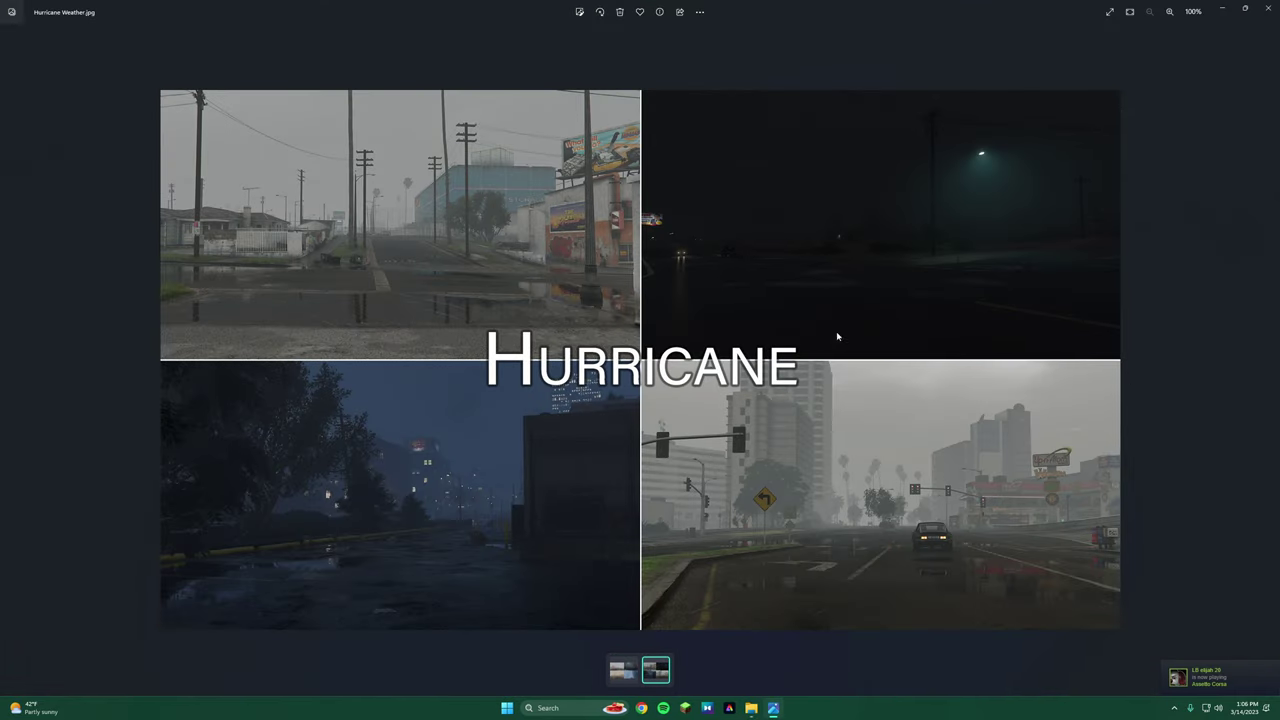
Close the image preview and look through the Quadra Turbo-R, Christmas and Halloween add-on folders
{"action": "left_click", "coordinate": [1271, 11]}
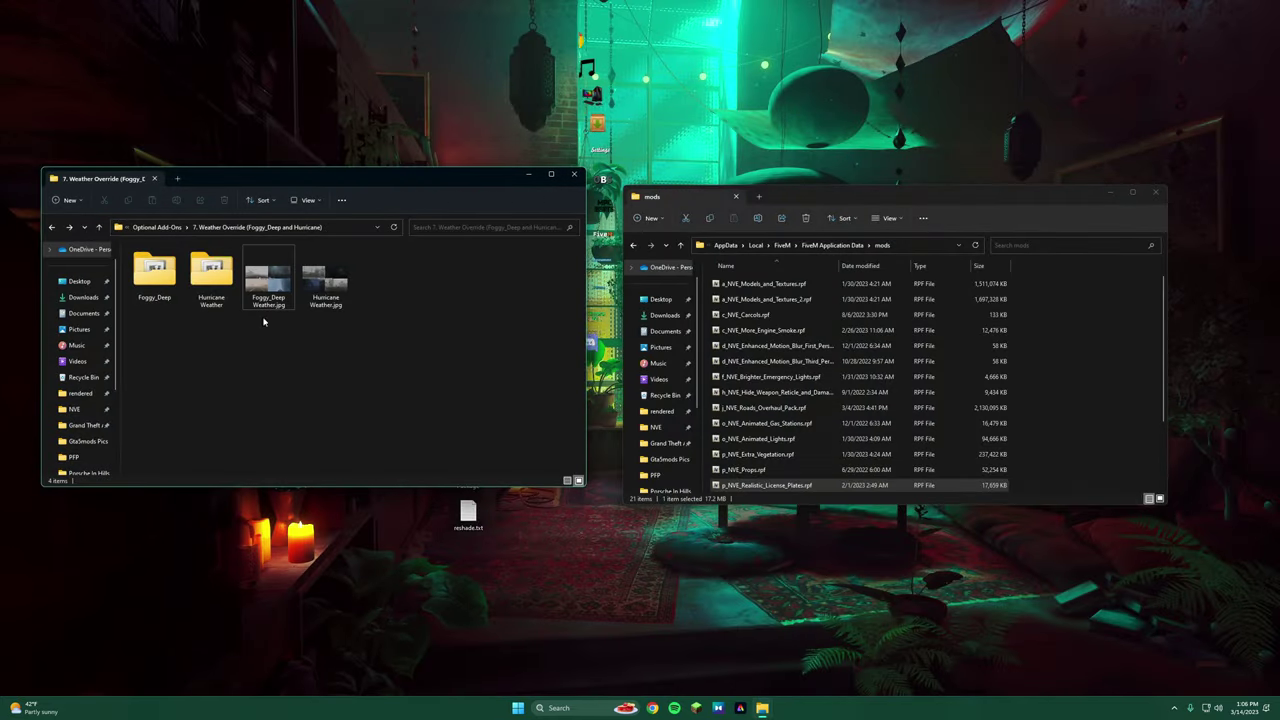
{"action": "left_click", "coordinate": [50, 229]}
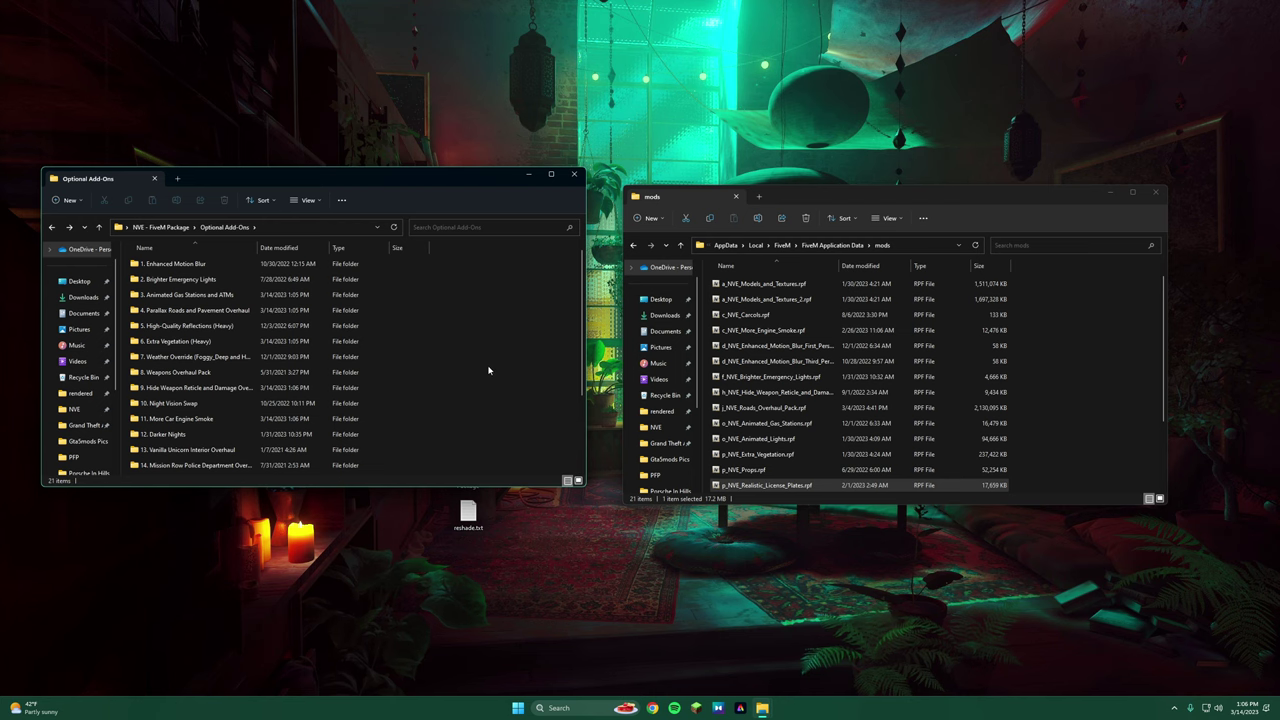
{"action": "scroll", "coordinate": [488, 370], "scroll_direction": "down", "scroll_amount": 3}
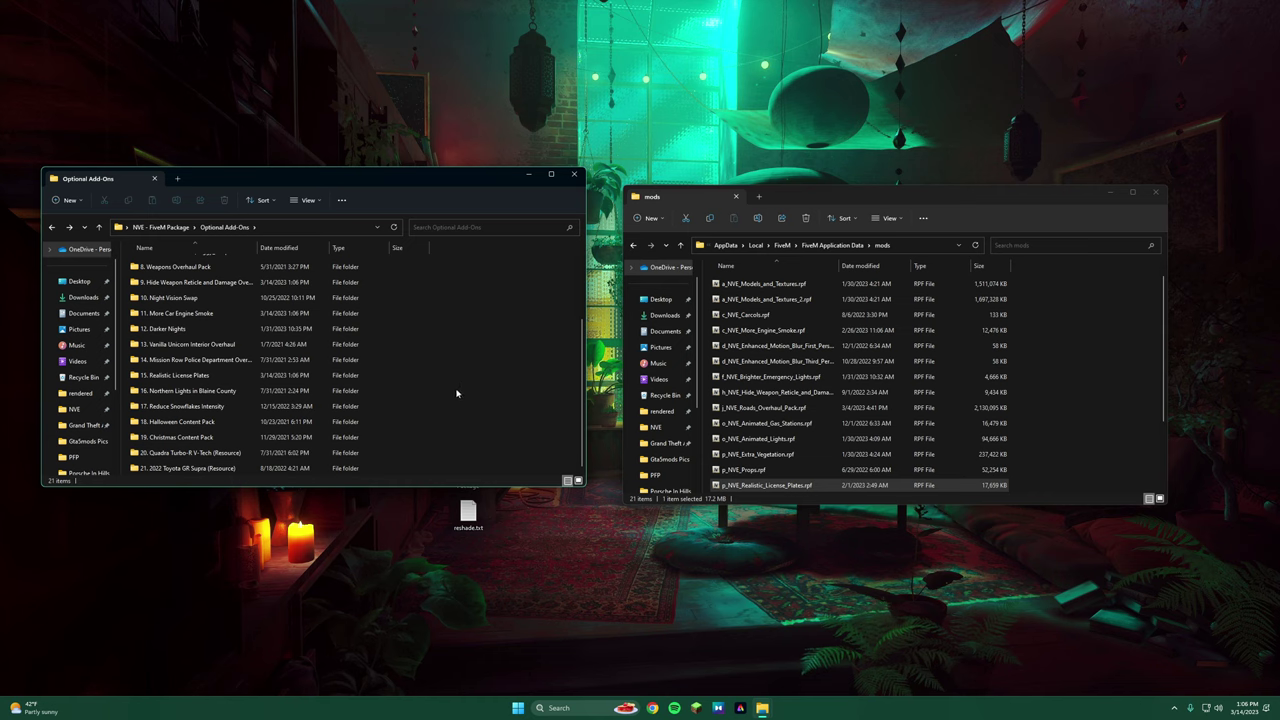
{"action": "left_click", "coordinate": [256, 452]}
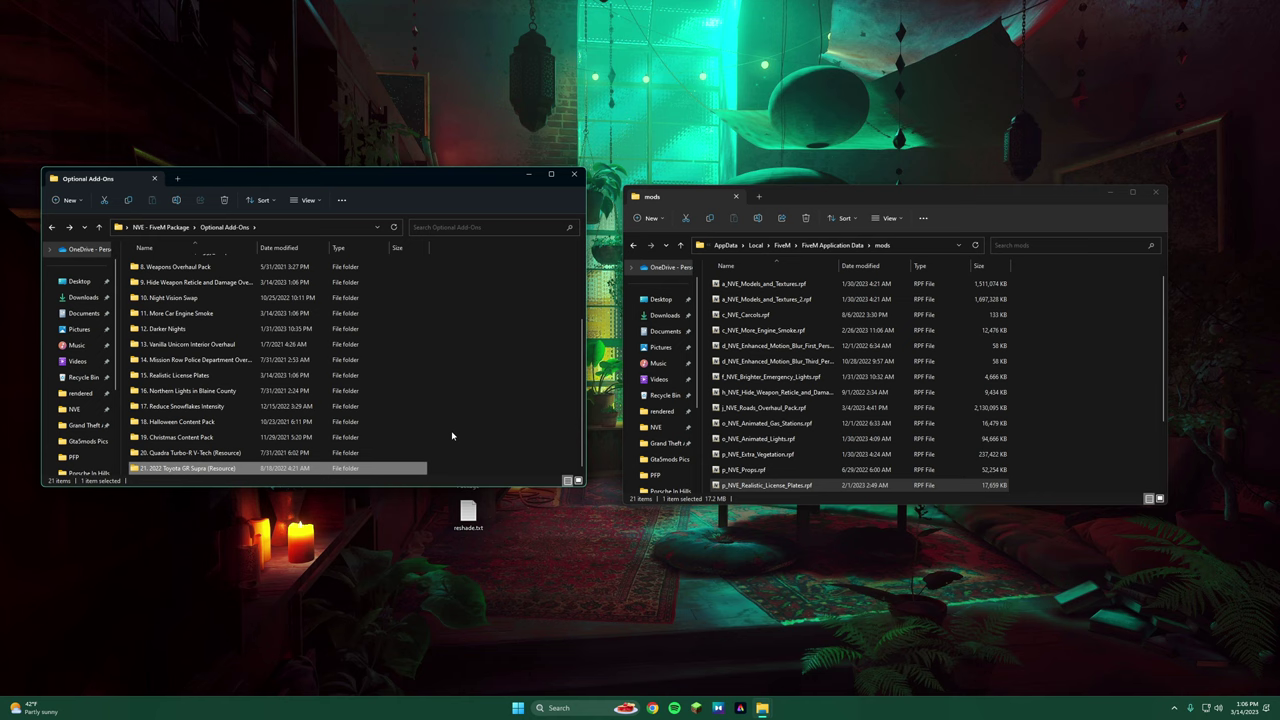
{"action": "left_click", "coordinate": [440, 460]}
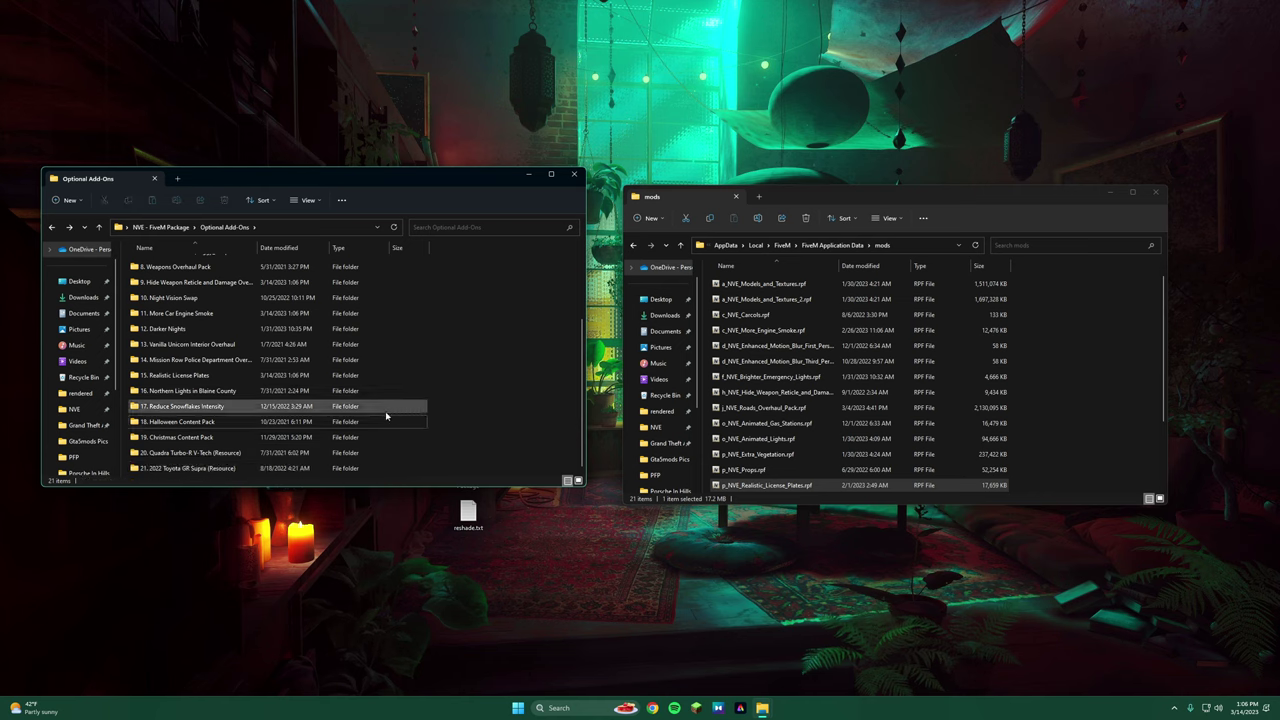
{"action": "left_click", "coordinate": [203, 436]}
{"action": "left_click", "coordinate": [510, 415]}
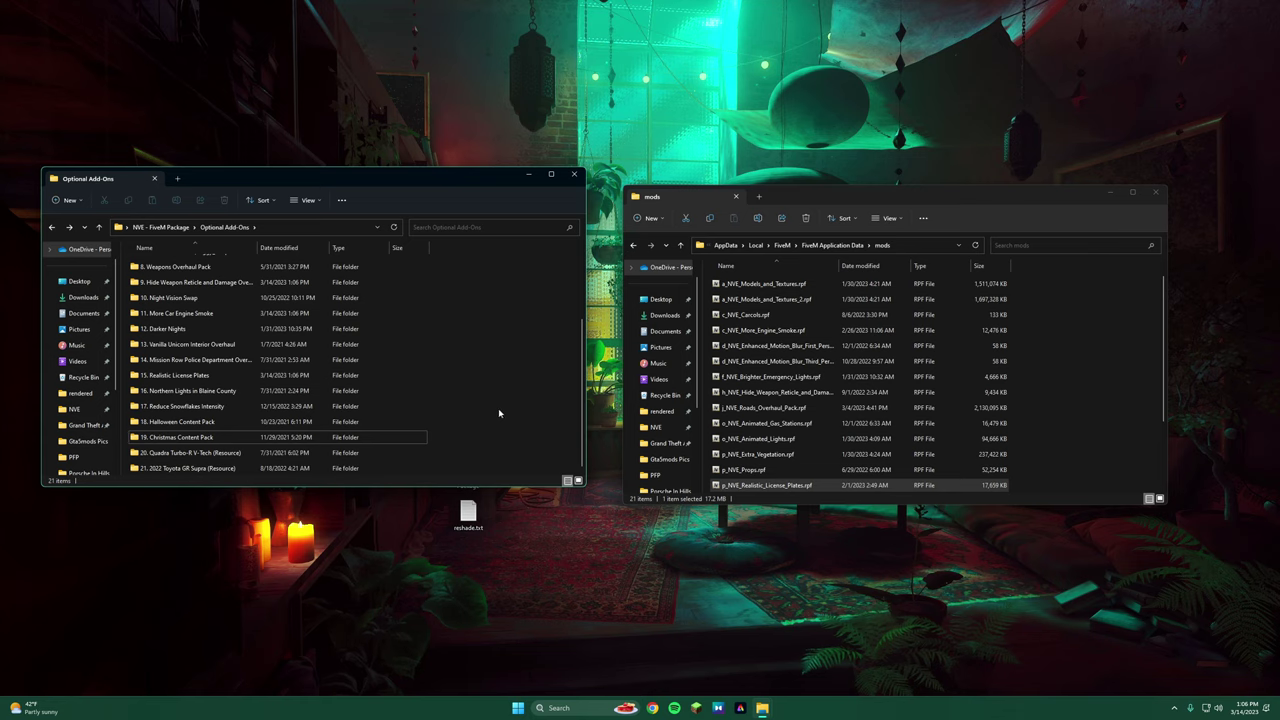
{"action": "double_click", "coordinate": [365, 424]}
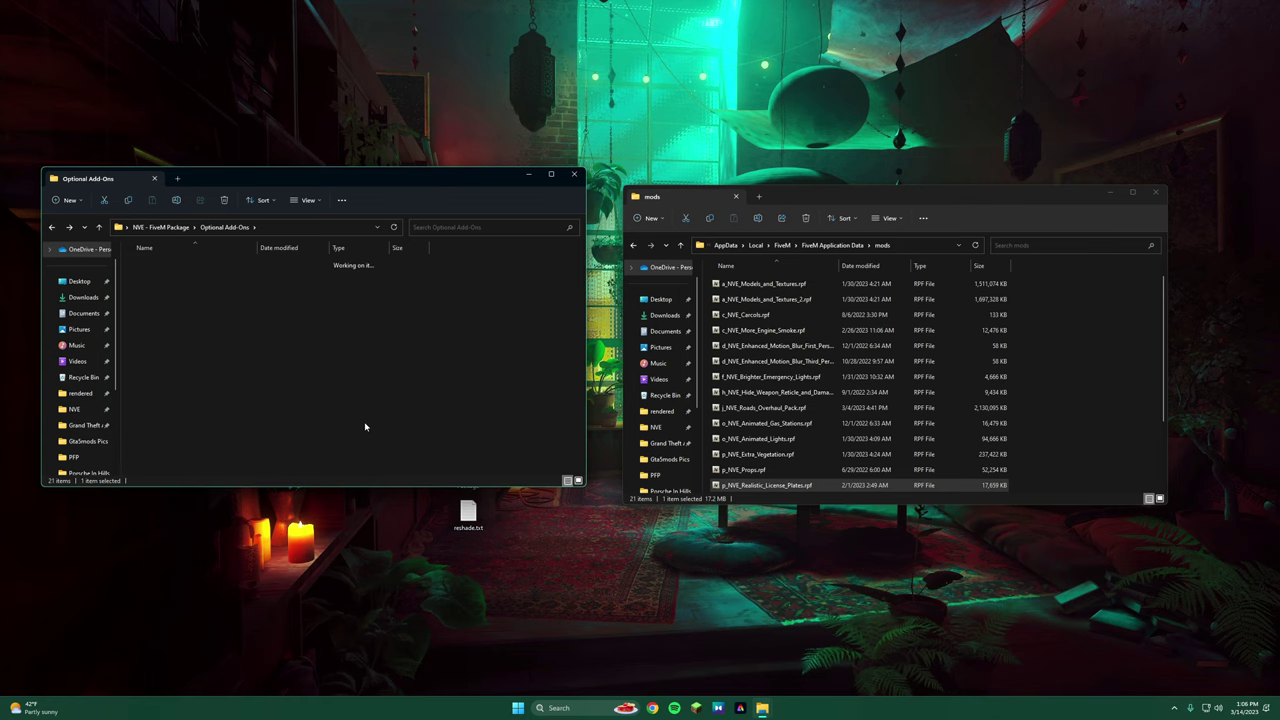
{"action": "left_click", "coordinate": [52, 227]}
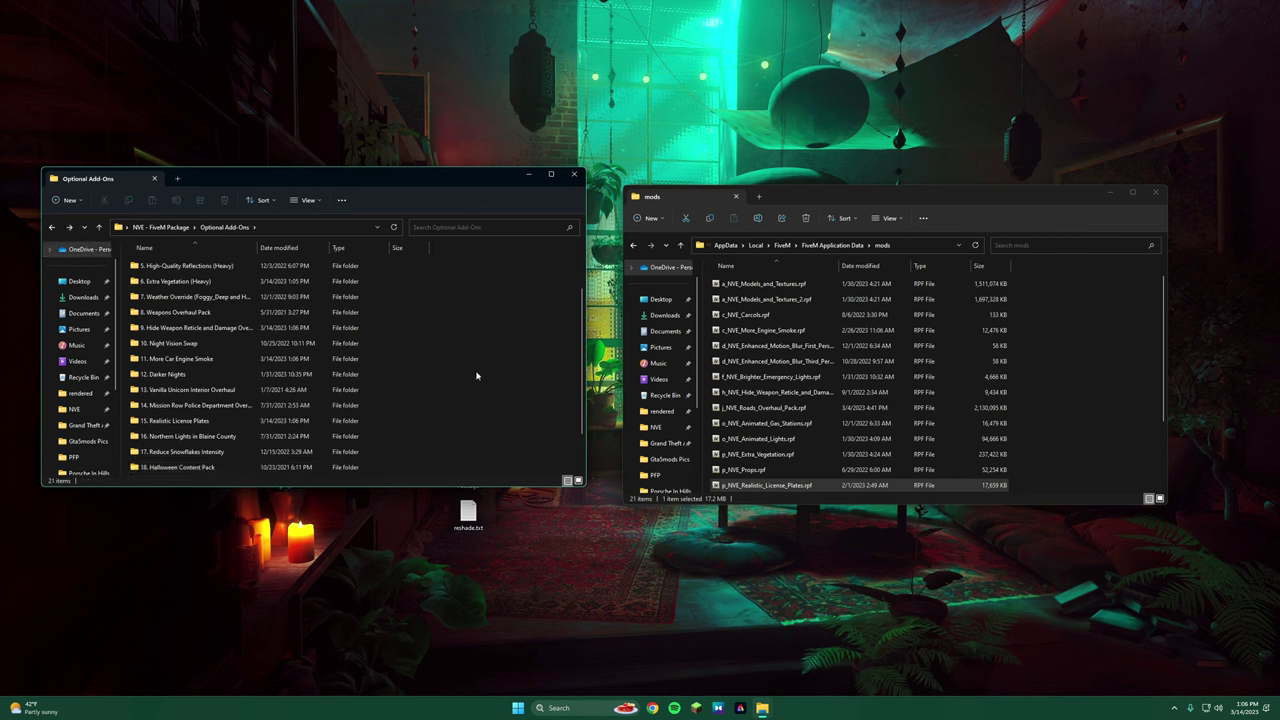
Move q_NVE_Reduce_Snowflakes_Intensity.rpf from 17. Reduce Snowflakes Intensity into FiveM's mods folder
{"action": "scroll", "coordinate": [500, 375], "scroll_direction": "down", "scroll_amount": 2}
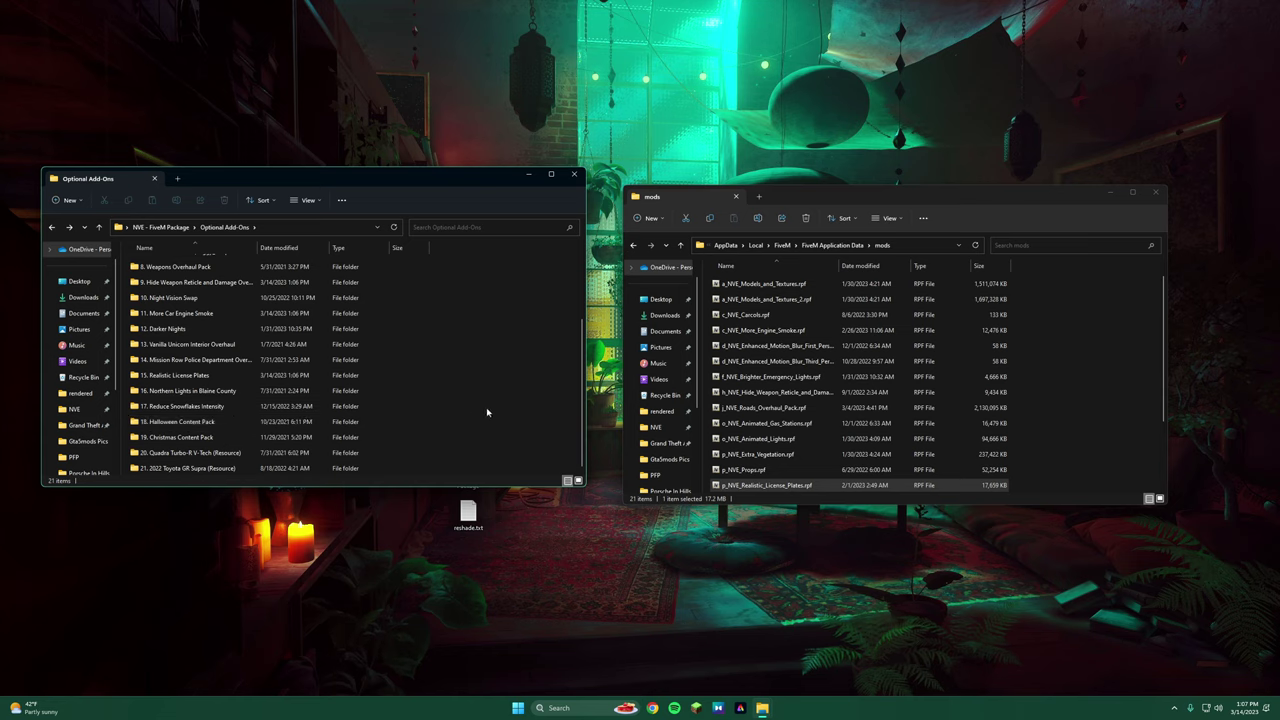
{"action": "double_click", "coordinate": [210, 408]}
{"action": "left_click", "coordinate": [207, 266]}
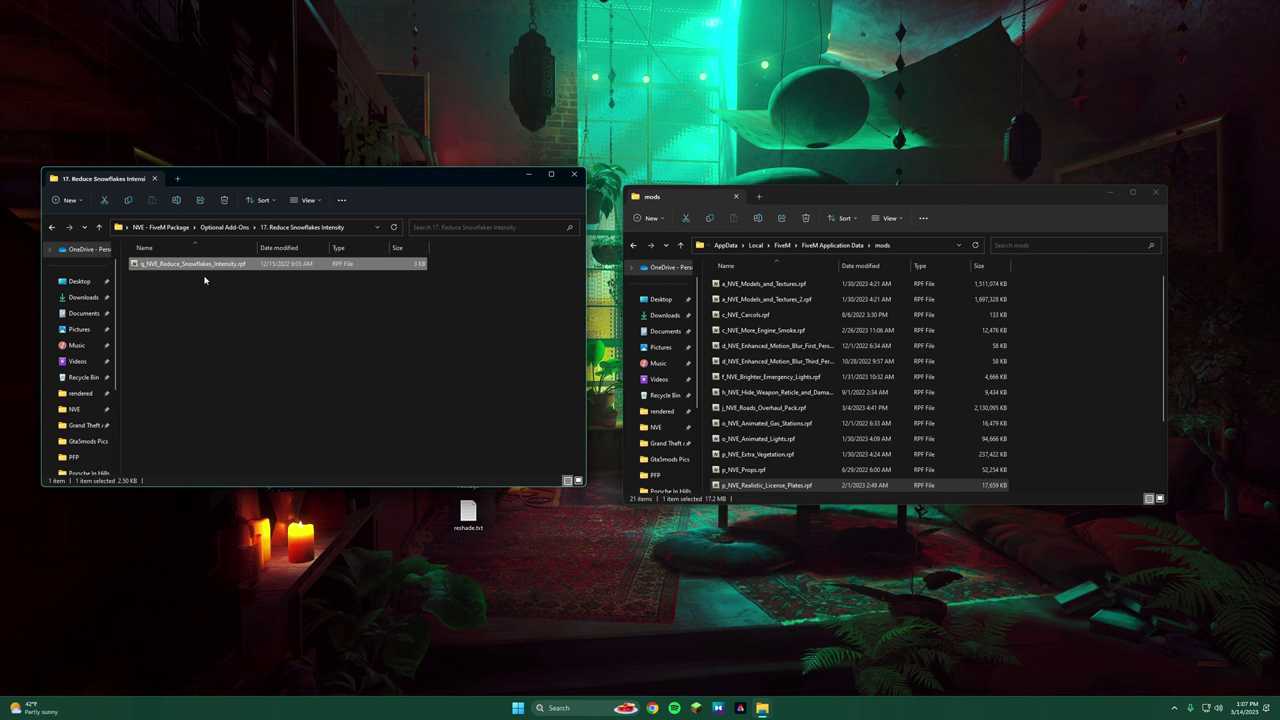
{"action": "left_click_drag", "start_coordinate": [168, 268], "coordinate": [1060, 380]}
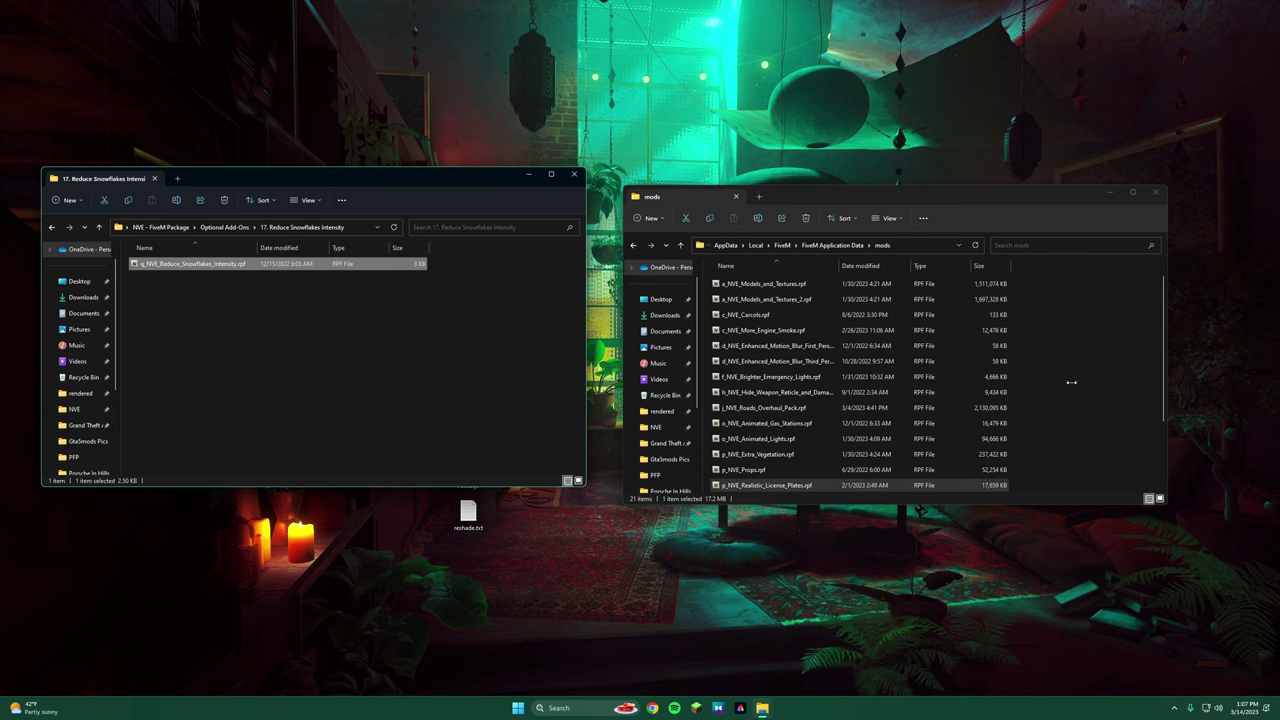
{"action": "left_click", "coordinate": [52, 227]}
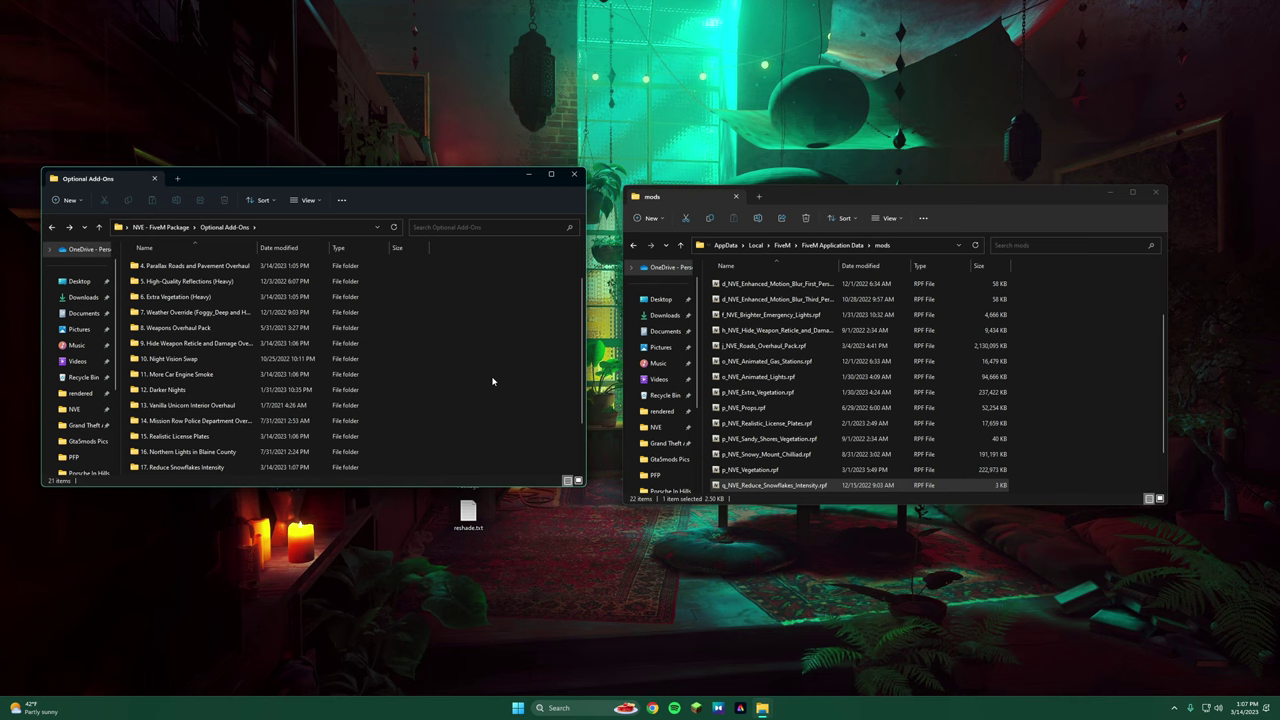
{"action": "scroll", "coordinate": [505, 385], "scroll_direction": "down", "scroll_amount": 2}
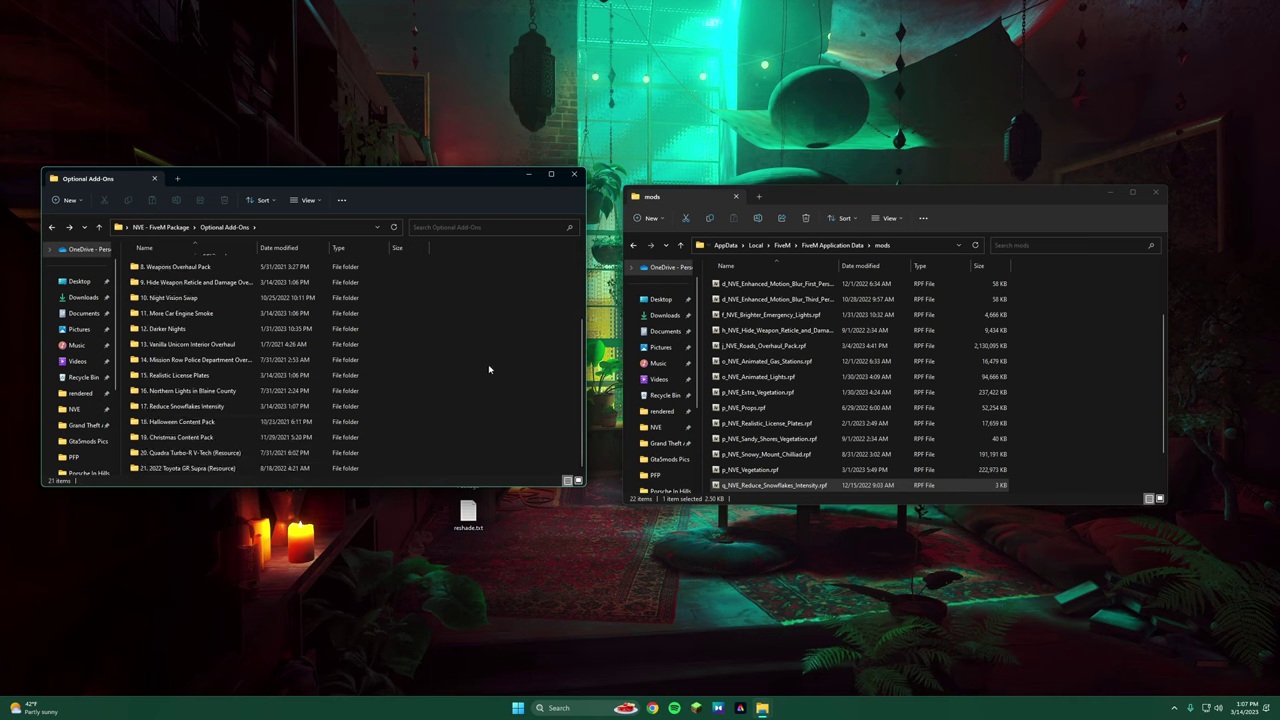
Return the package window to the NVE - FiveM Package folder and check a_NVE.rpf in mods
{"action": "left_click", "coordinate": [52, 227]}
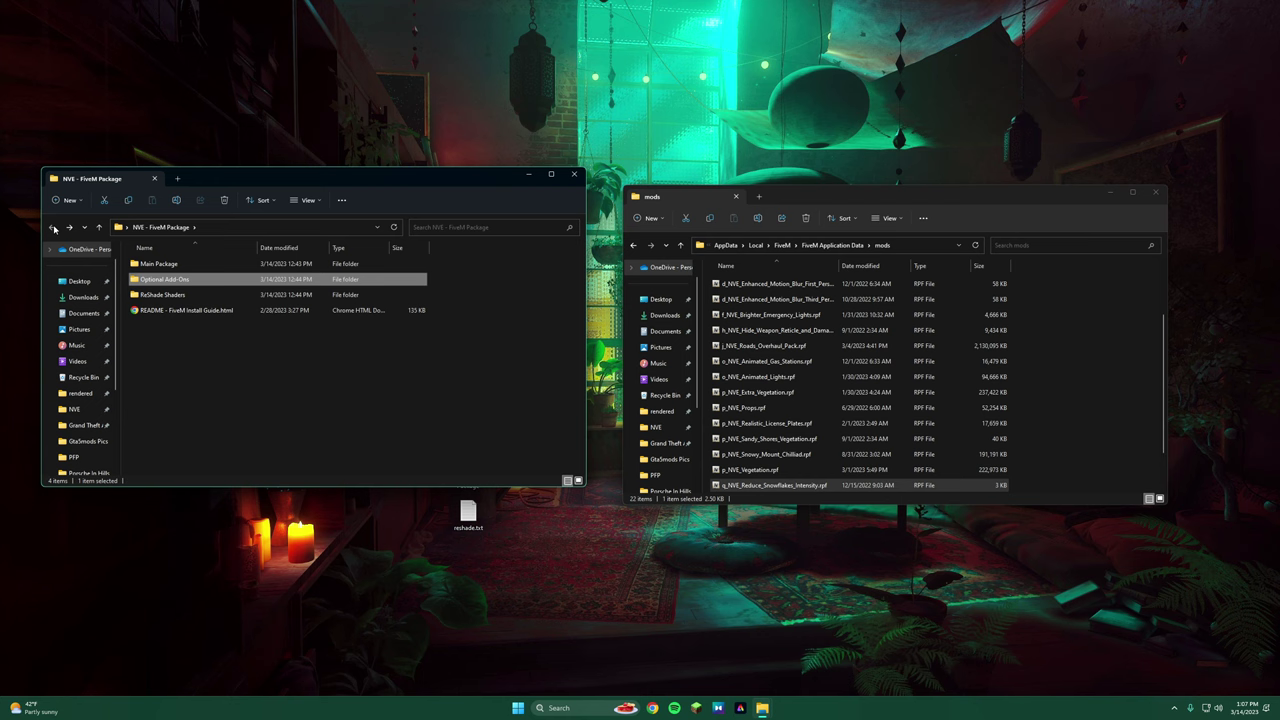
{"action": "left_click", "coordinate": [202, 349]}
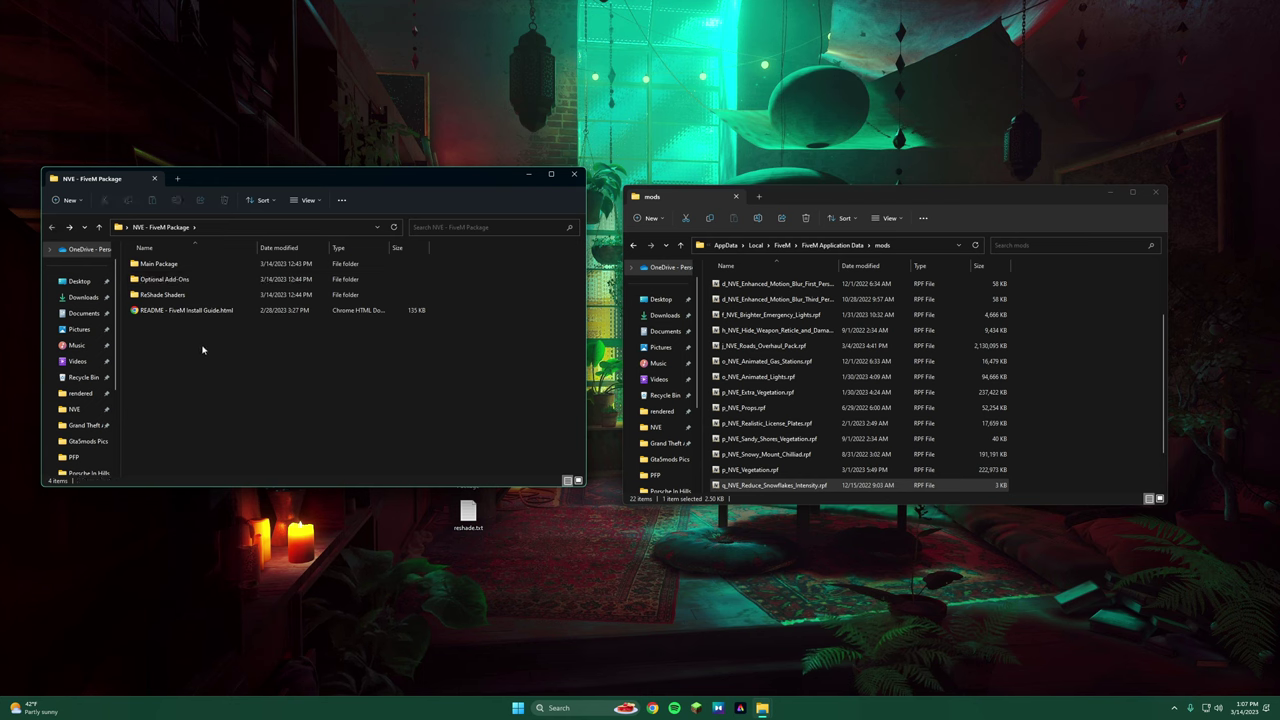
{"action": "scroll", "coordinate": [991, 420], "scroll_direction": "up", "scroll_amount": 2}
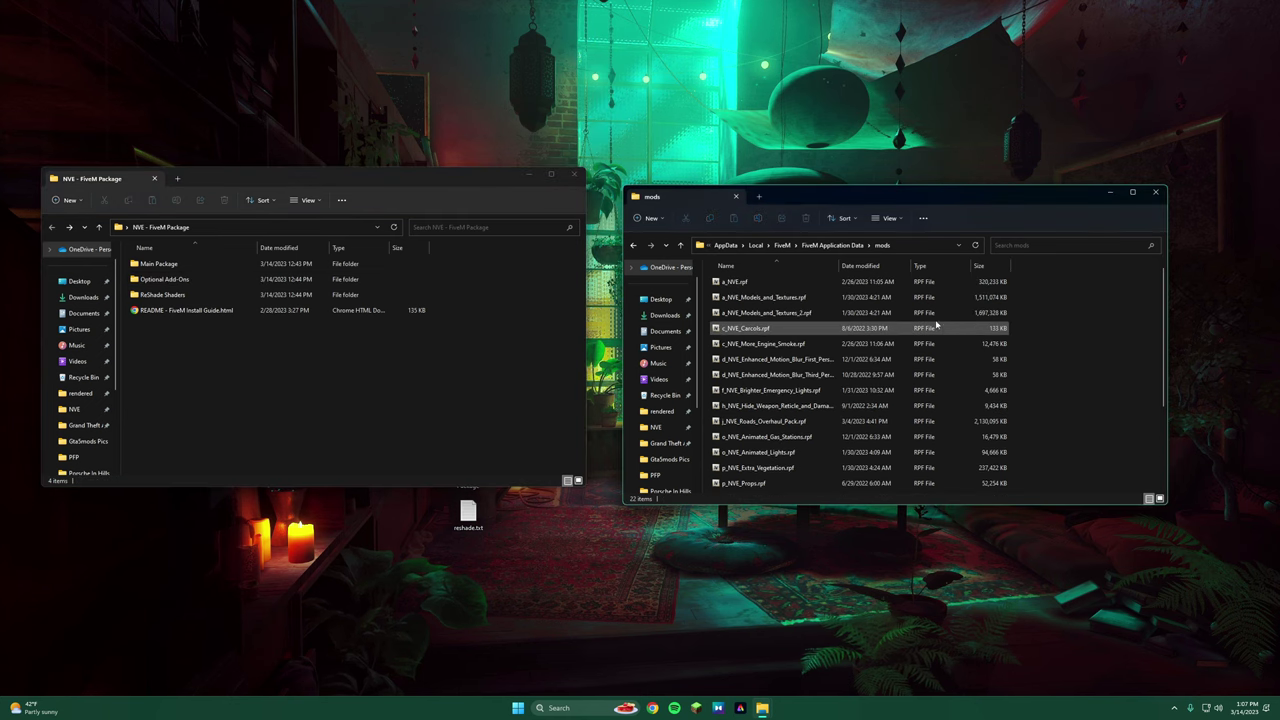
{"action": "left_click", "coordinate": [843, 283]}
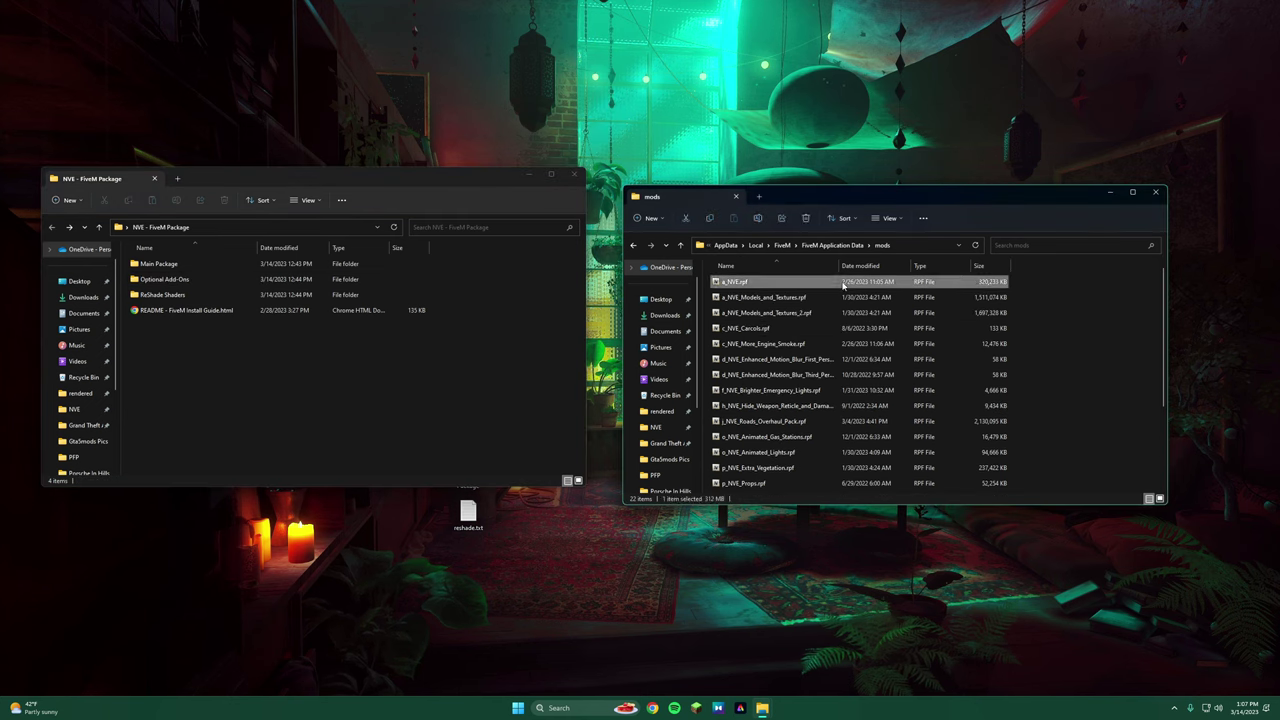
Check the NVE.asi and NVE.Reflections.asi plugins, then open the package's ReShade Shaders folder
{"action": "left_click", "coordinate": [632, 246]}
{"action": "double_click", "coordinate": [737, 392]}
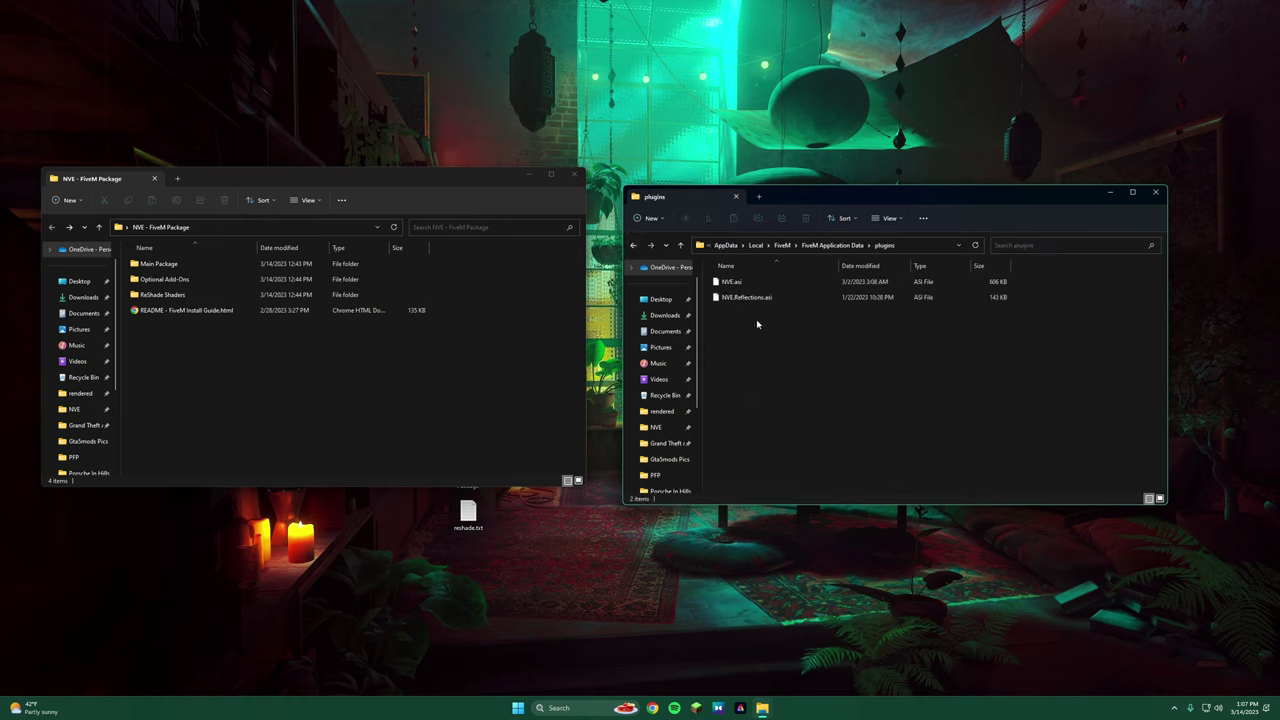
{"action": "key", "text": "Down"}
{"action": "key", "text": "shift+Down"}
{"action": "key", "text": "Down"}
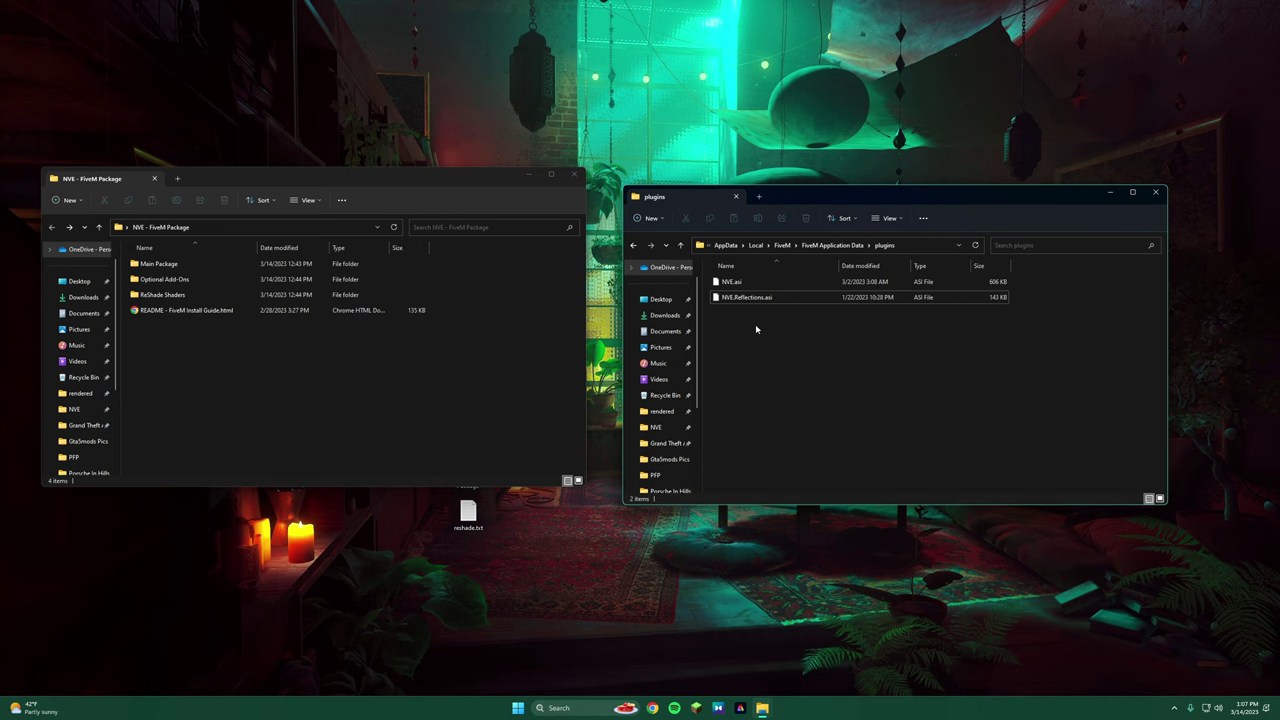
{"action": "left_click", "coordinate": [761, 298]}
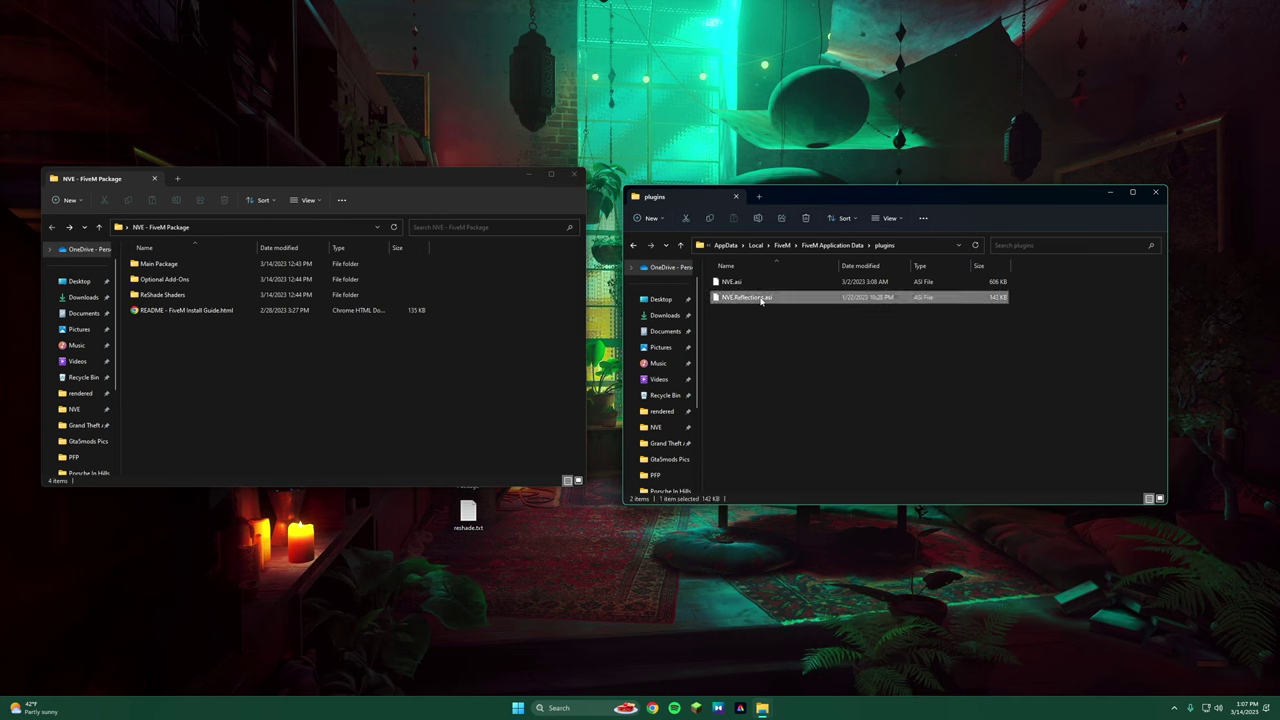
{"action": "left_click", "coordinate": [632, 246]}
{"action": "double_click", "coordinate": [162, 294]}
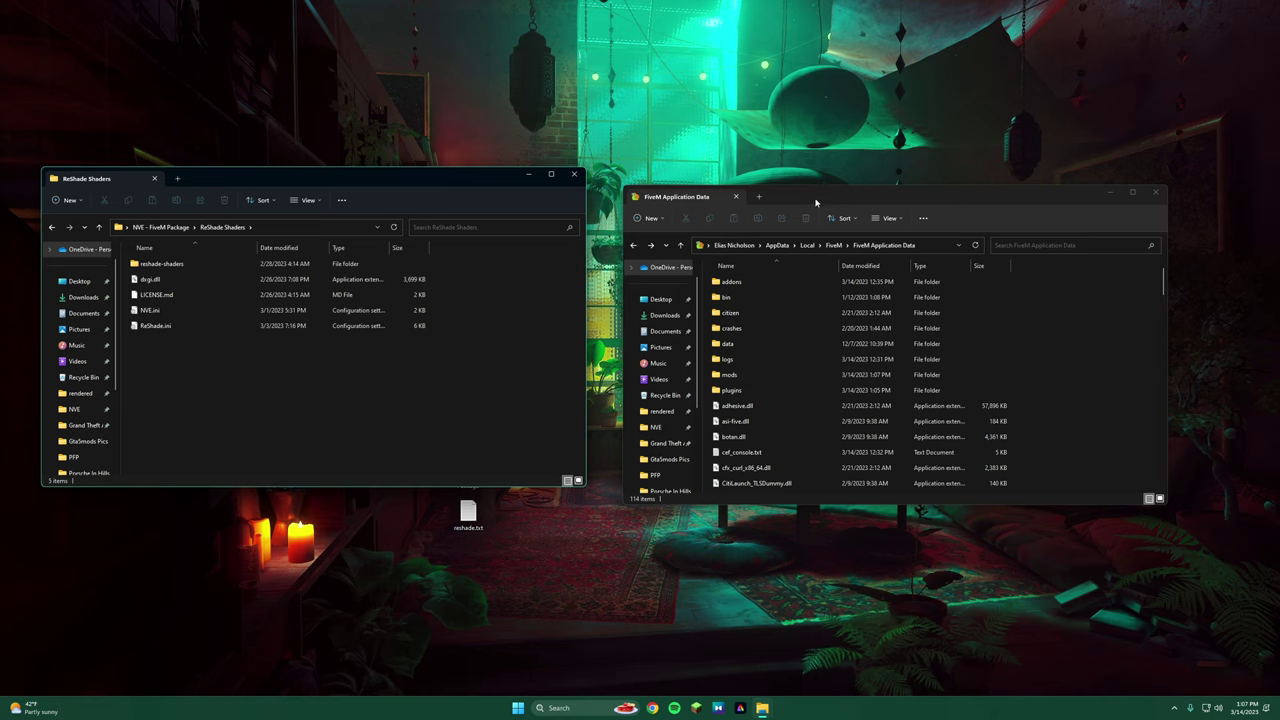
Browse C:\Program Files (x86)\Steam\steamapps\common to the Grand Theft Auto V folder
{"action": "left_click", "coordinate": [759, 196]}
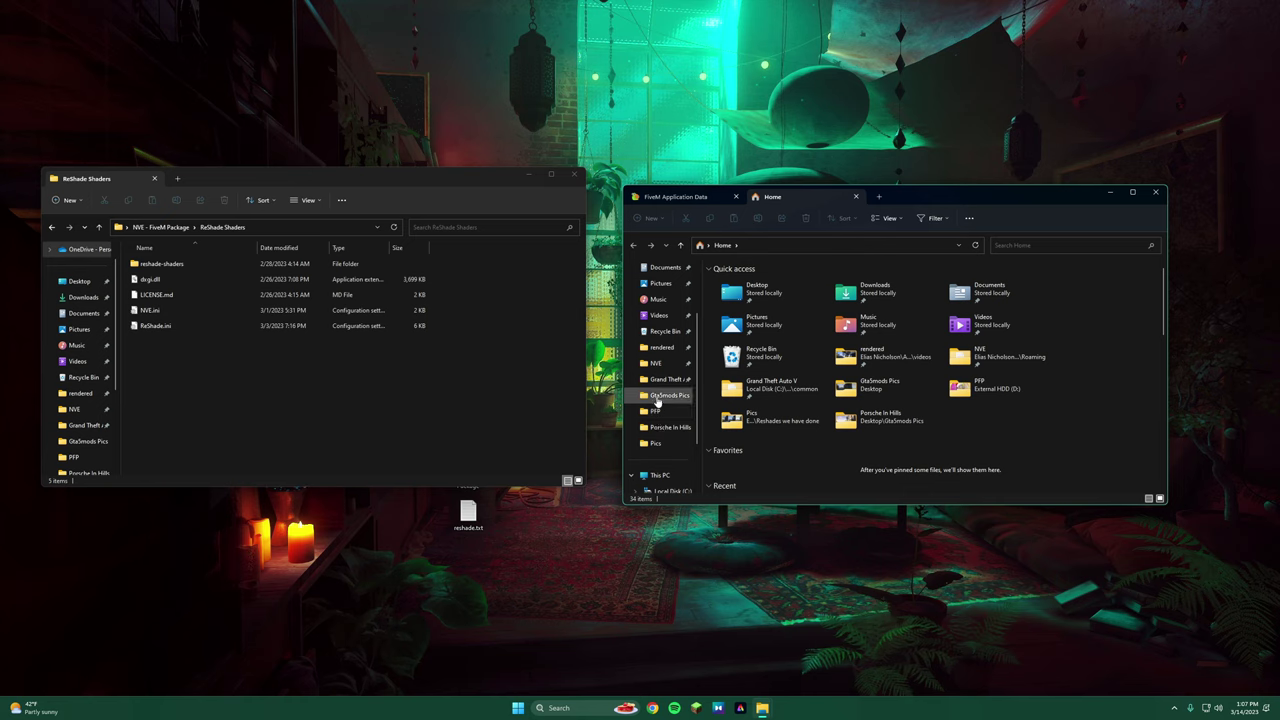
{"action": "scroll", "coordinate": [655, 410], "scroll_direction": "down", "scroll_amount": 2}
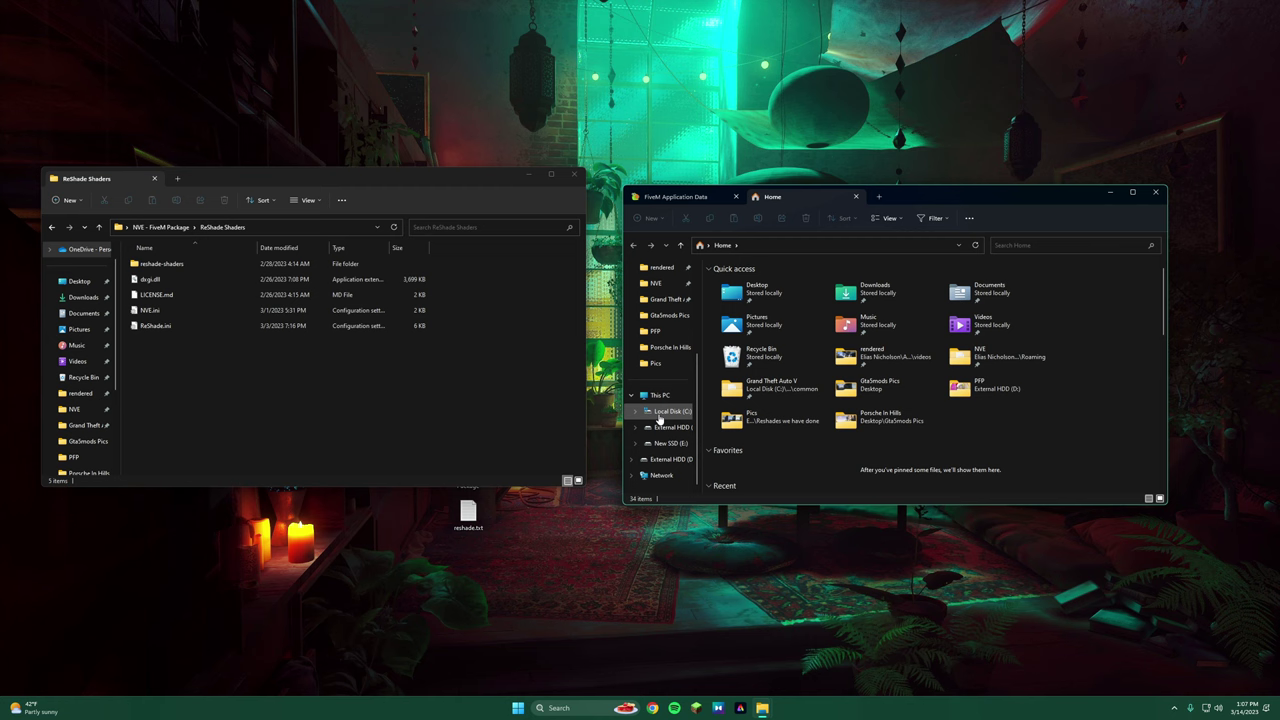
{"action": "left_click", "coordinate": [658, 414]}
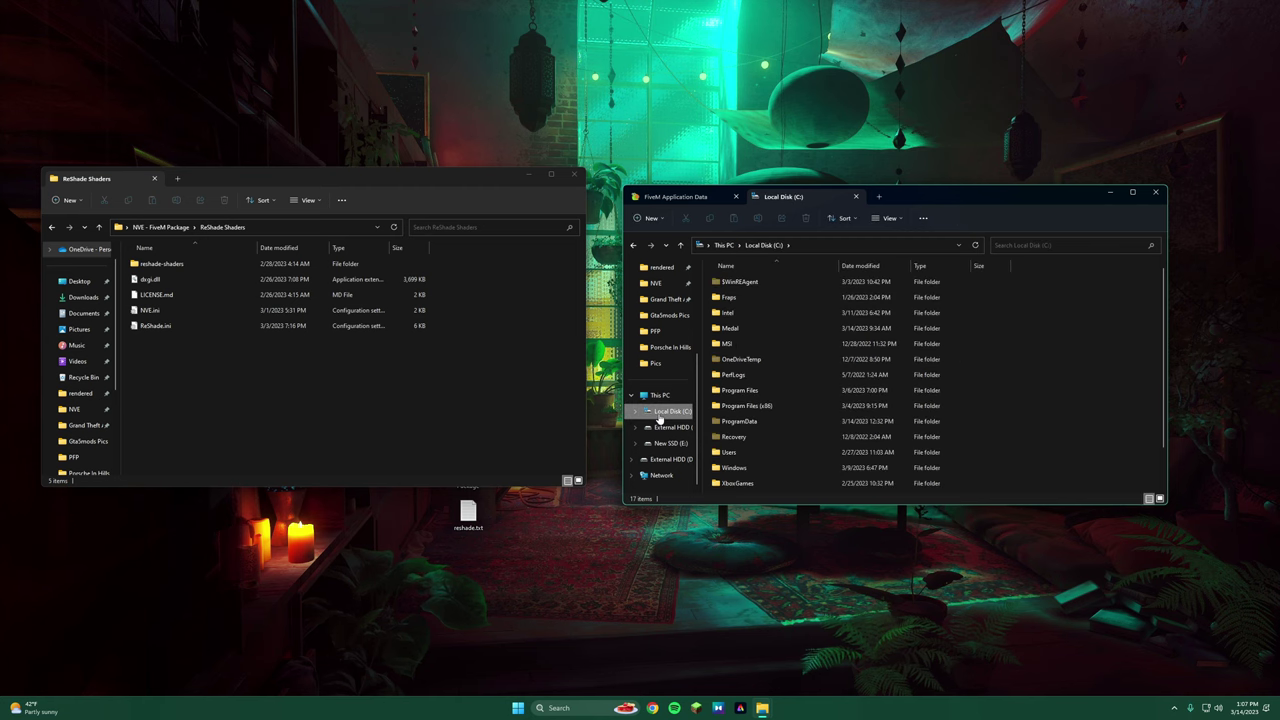
{"action": "double_click", "coordinate": [760, 407]}
{"action": "scroll", "coordinate": [750, 380], "scroll_direction": "down", "scroll_amount": 5}
{"action": "left_click", "coordinate": [745, 300]}
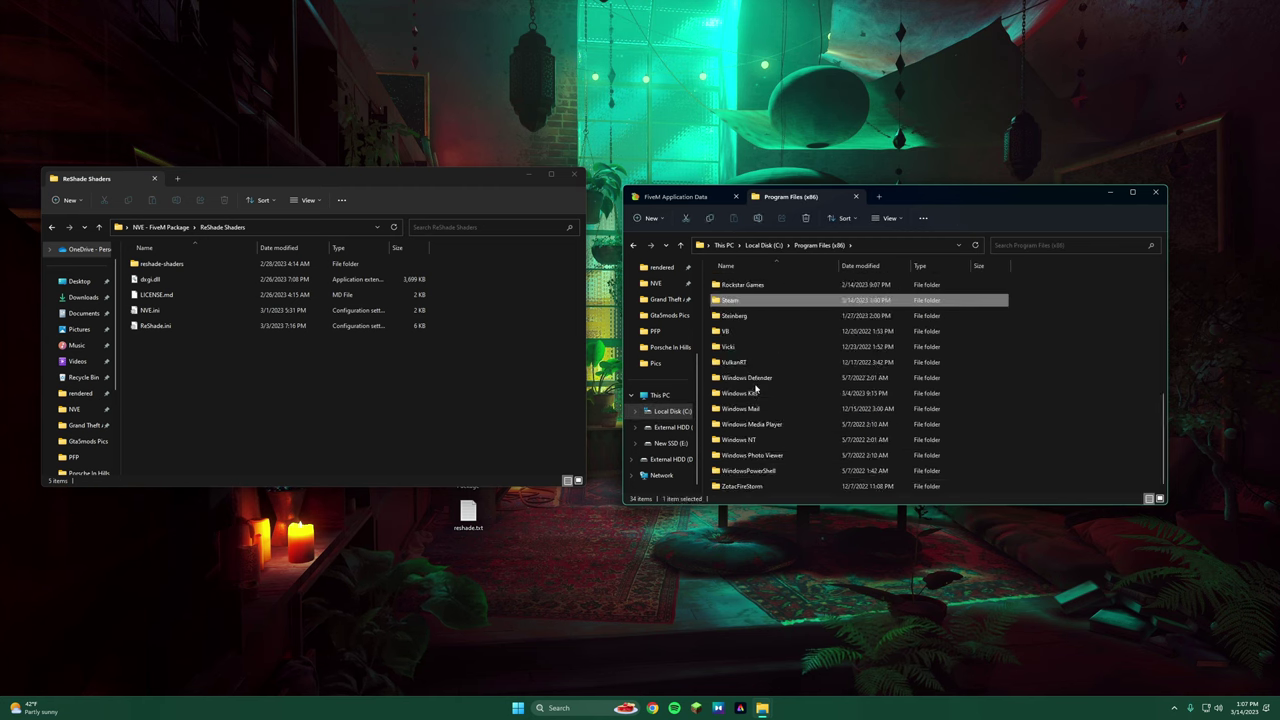
{"action": "double_click", "coordinate": [752, 300]}
{"action": "left_click", "coordinate": [740, 360]}
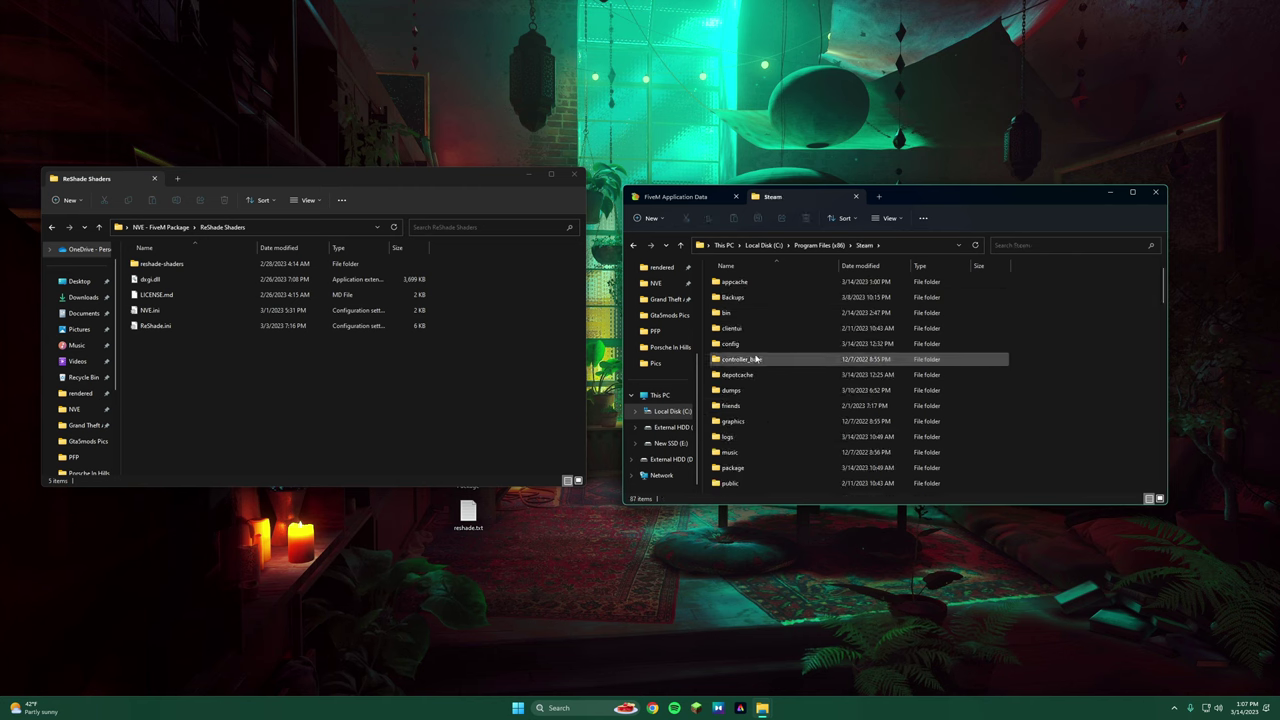
{"action": "scroll", "coordinate": [754, 306], "scroll_direction": "down", "scroll_amount": 2}
{"action": "double_click", "coordinate": [754, 310]}
{"action": "double_click", "coordinate": [752, 288]}
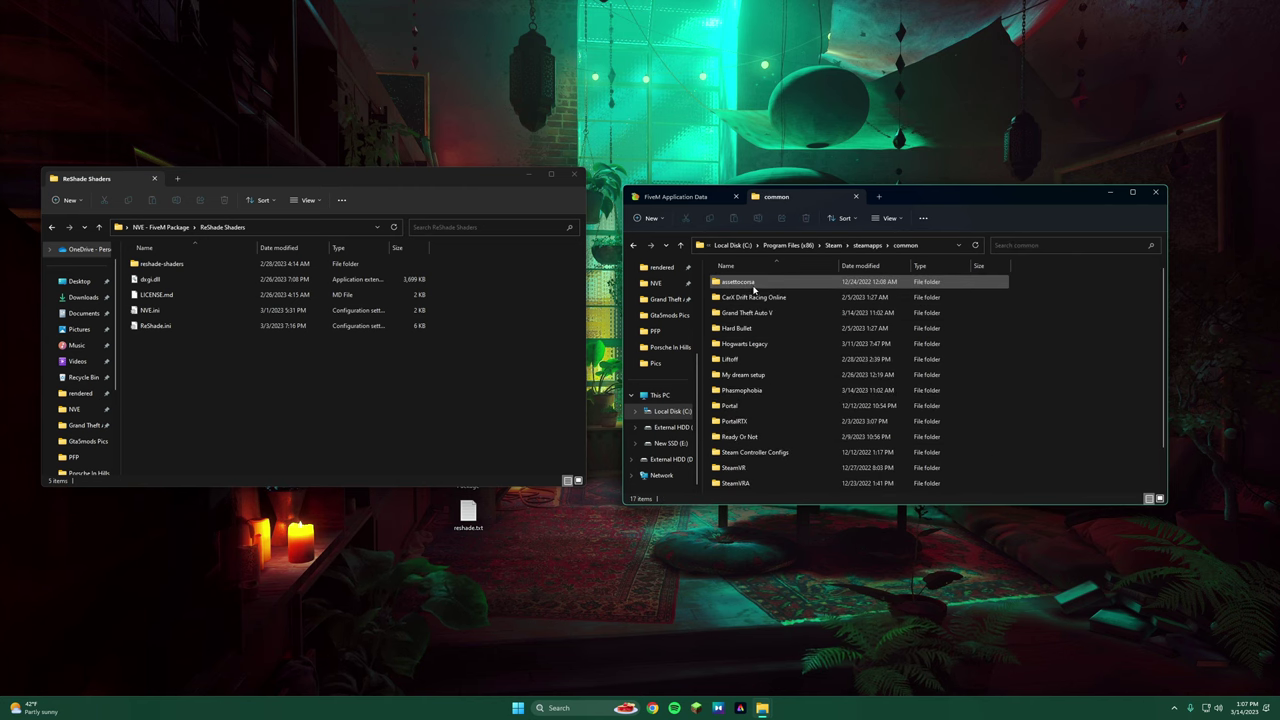
{"action": "left_click", "coordinate": [753, 313]}
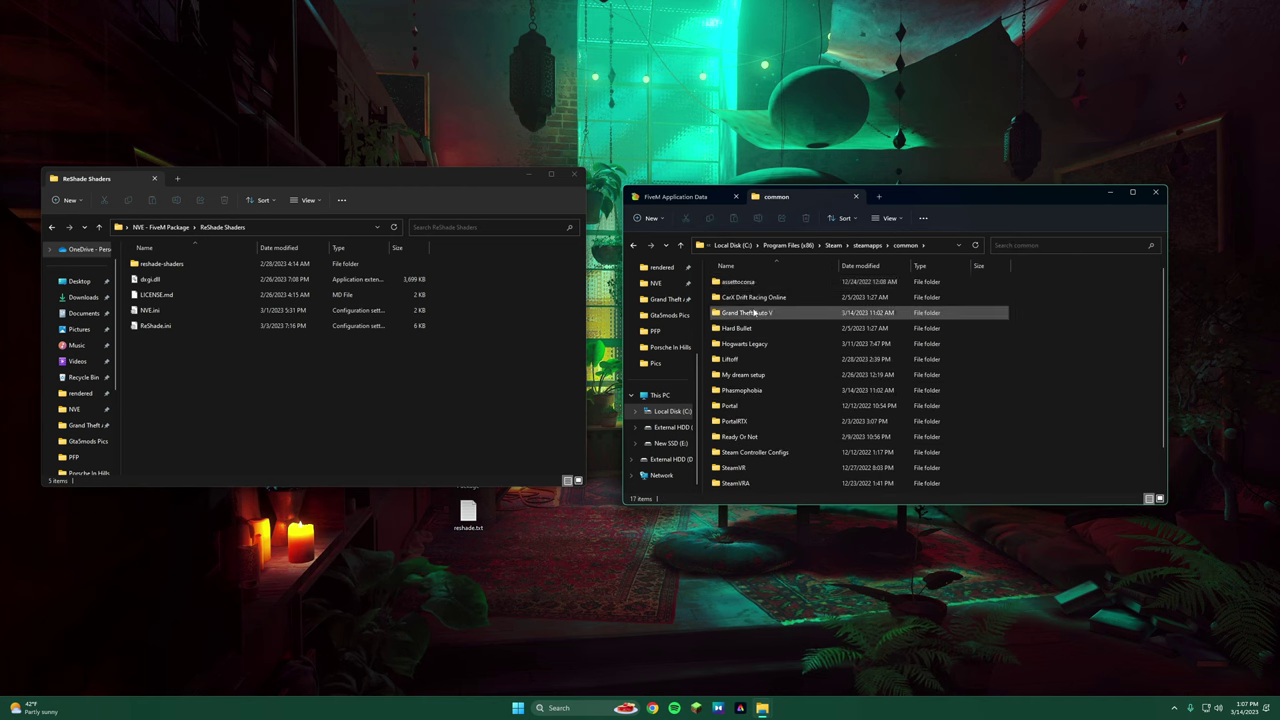
Open C:\Program Files\Rockstar Games\Grand Theft Auto V and minimize the ReShade Shaders window
{"action": "left_click", "coordinate": [668, 412]}
{"action": "double_click", "coordinate": [745, 390]}
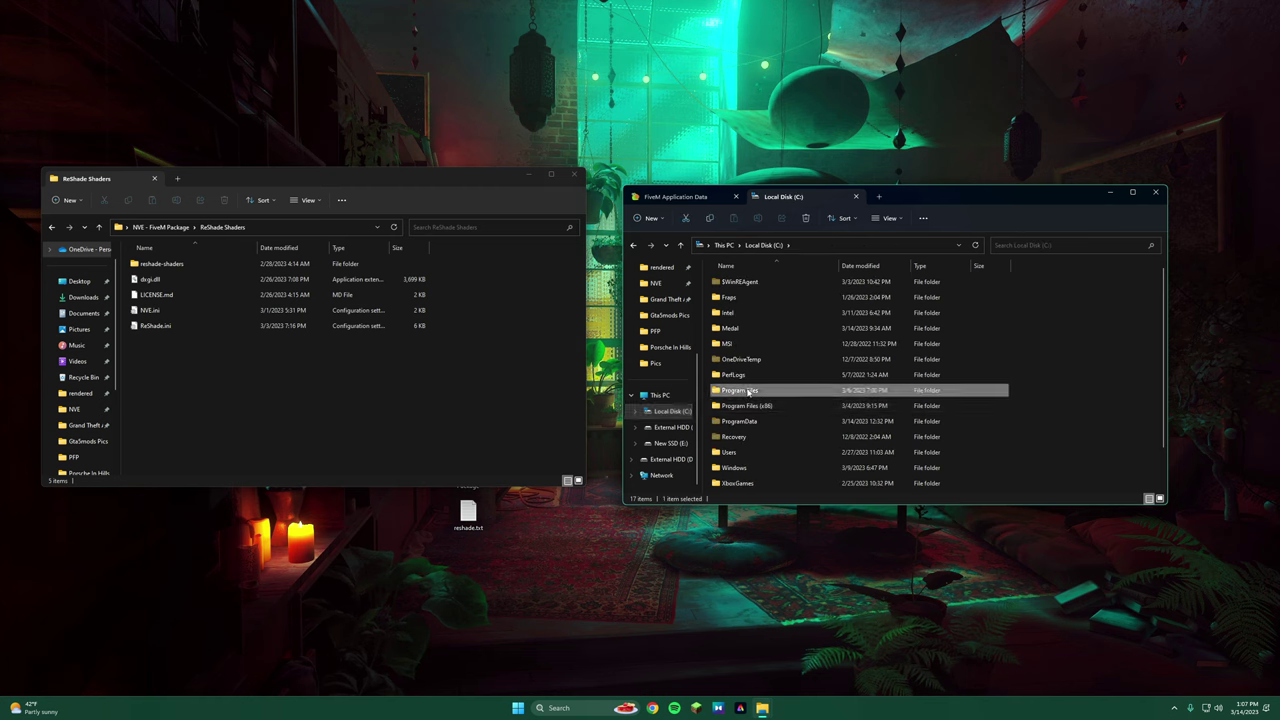
{"action": "scroll", "coordinate": [775, 385], "scroll_direction": "down", "scroll_amount": 6}
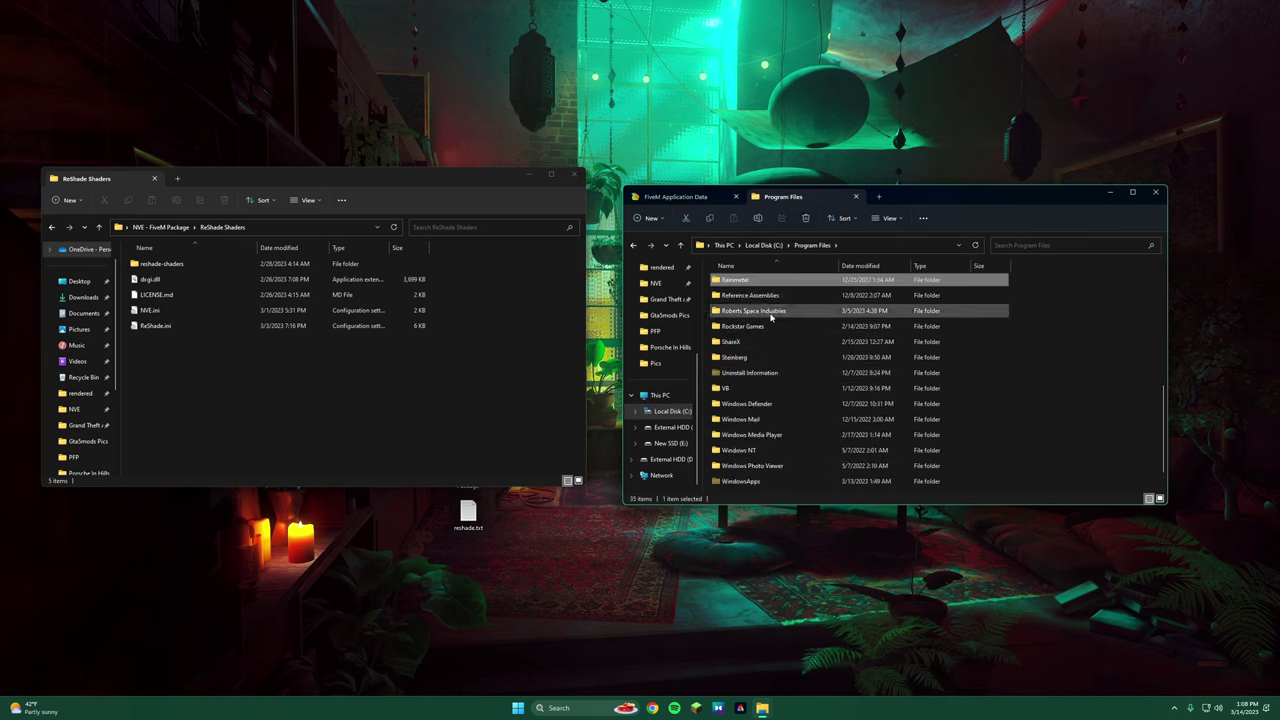
{"action": "double_click", "coordinate": [738, 325]}
{"action": "double_click", "coordinate": [745, 282]}
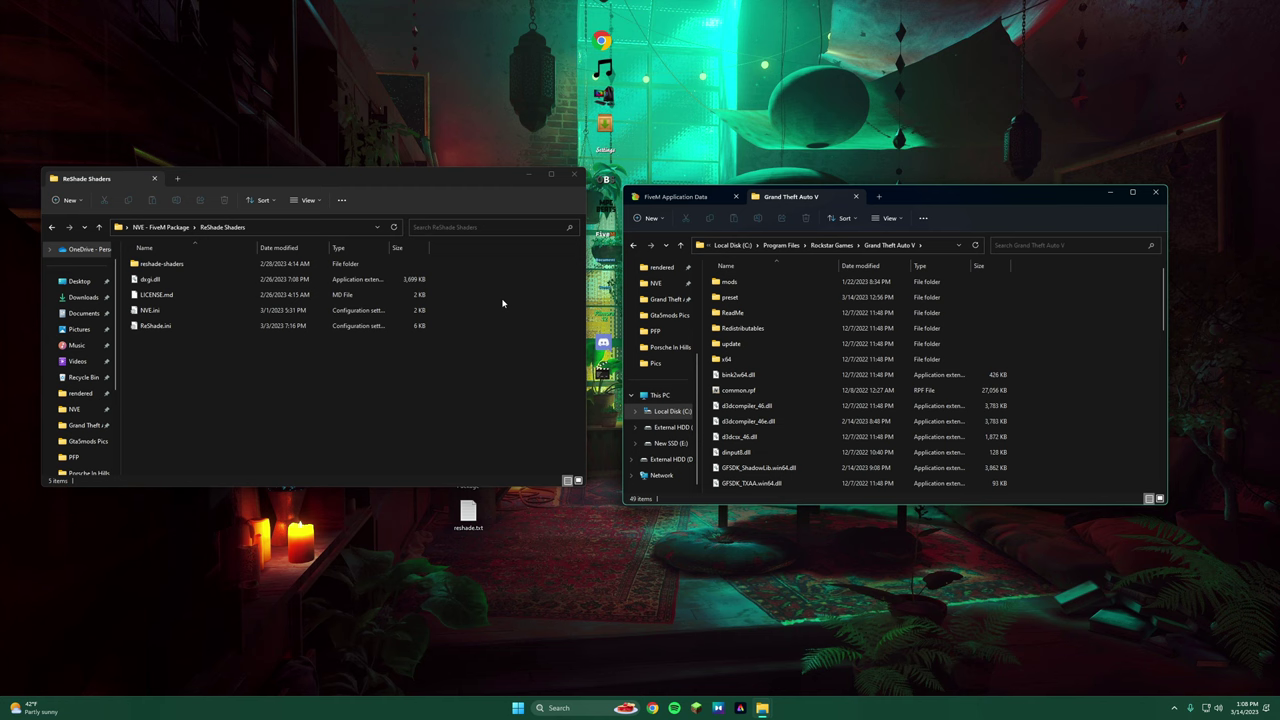
{"action": "mouse_move", "coordinate": [285, 370]}
{"action": "left_mouse_down"}
{"action": "mouse_move", "coordinate": [250, 262]}
{"action": "mouse_move", "coordinate": [291, 376]}
{"action": "left_mouse_up"}
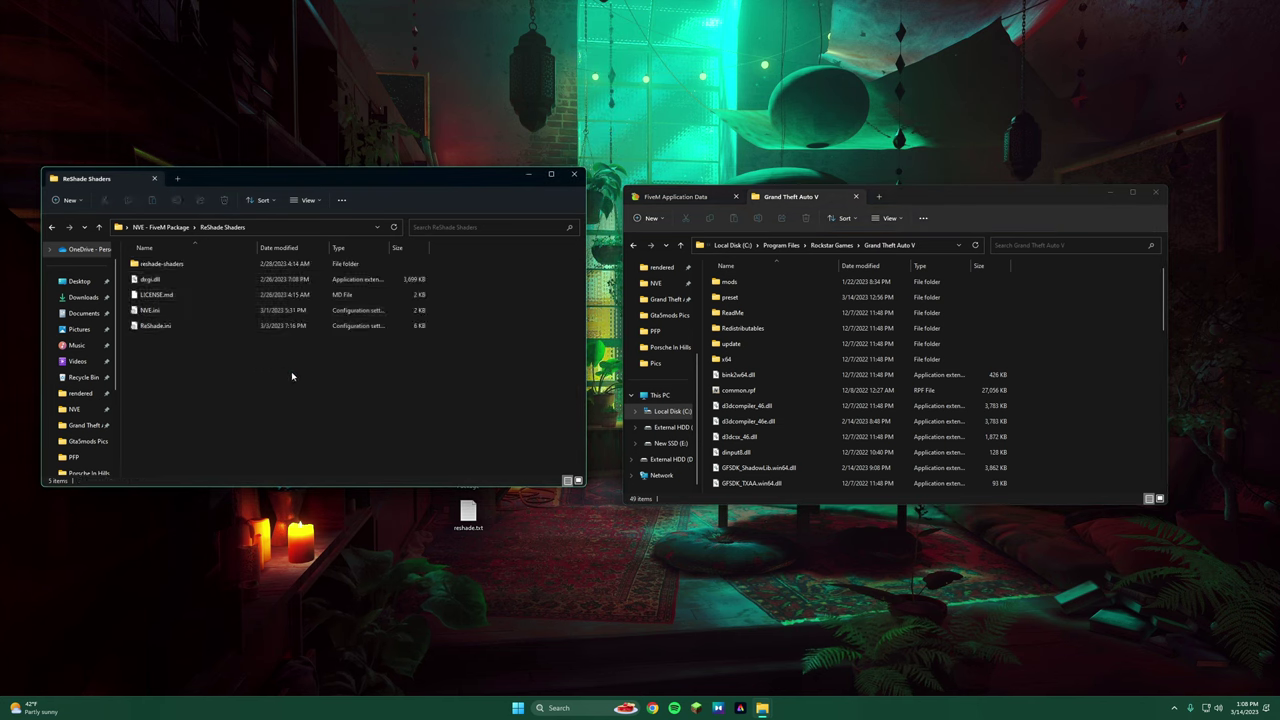
{"action": "left_click", "coordinate": [529, 176]}
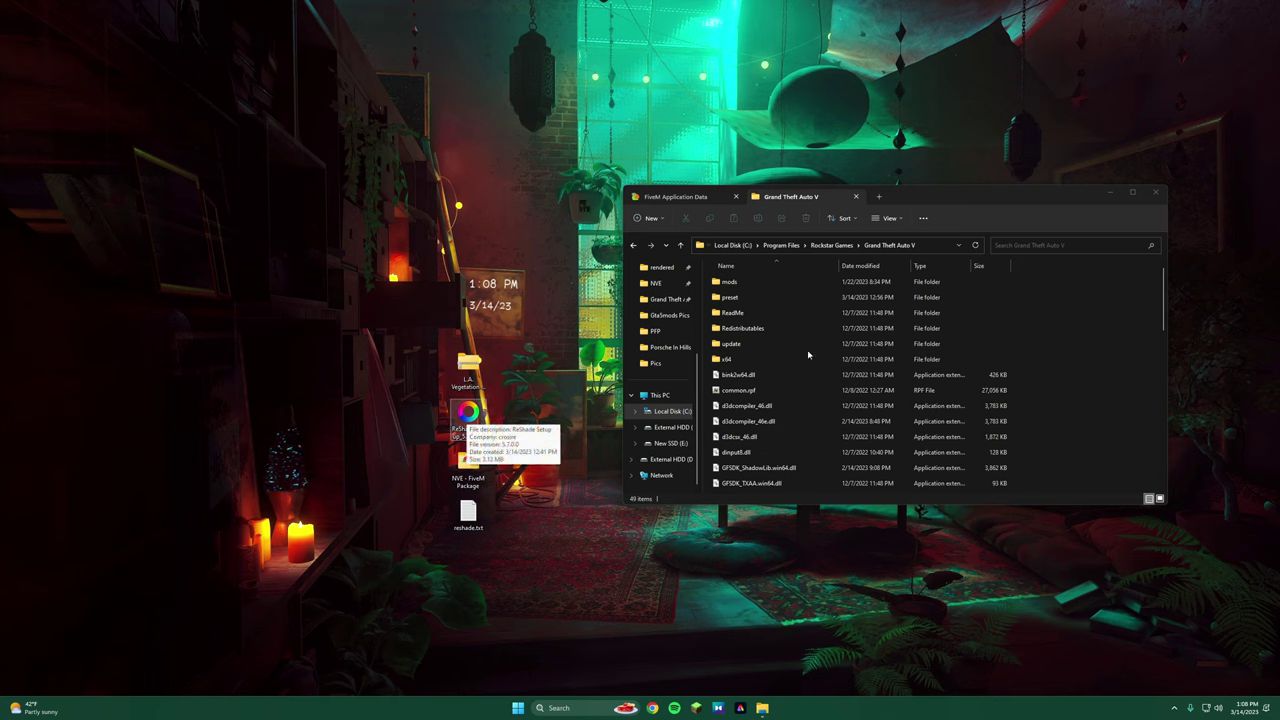
Launch ReShade Setup from the desktop, pick Grand Theft Auto V, and browse for its executable
{"action": "key", "text": "super+d"}
{"action": "double_click", "coordinate": [470, 418]}
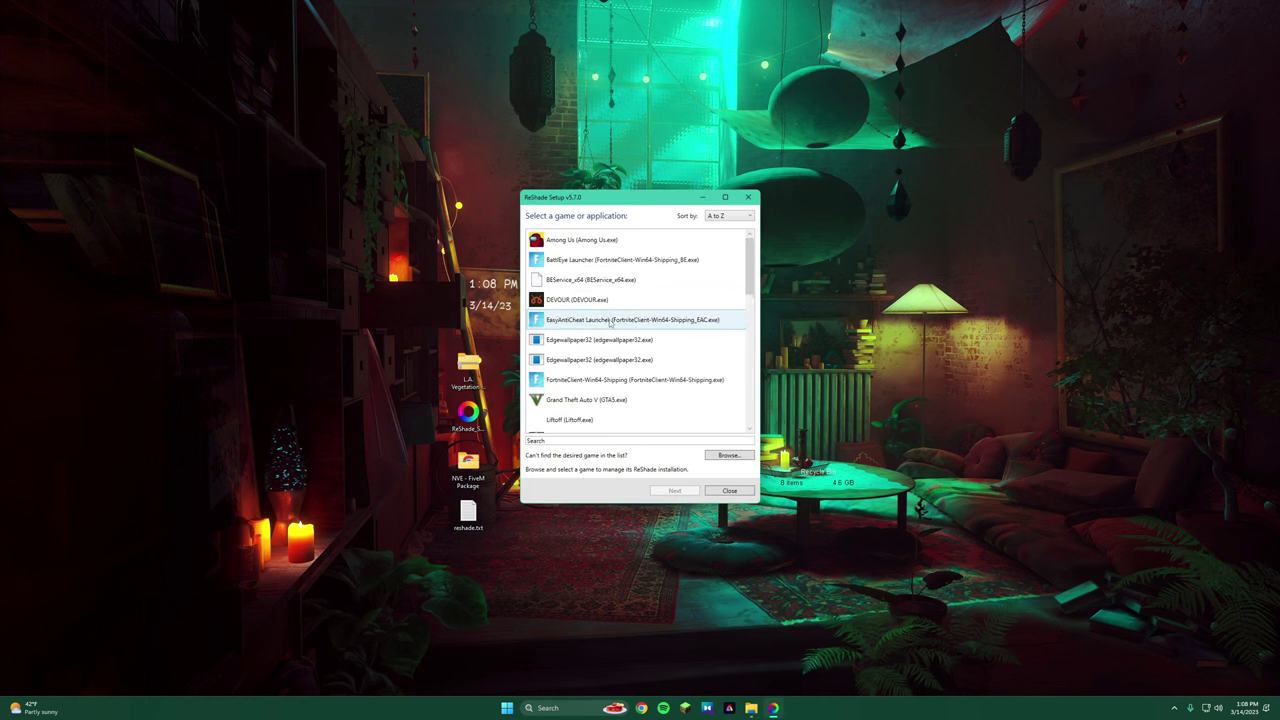
{"action": "left_click", "coordinate": [621, 400]}
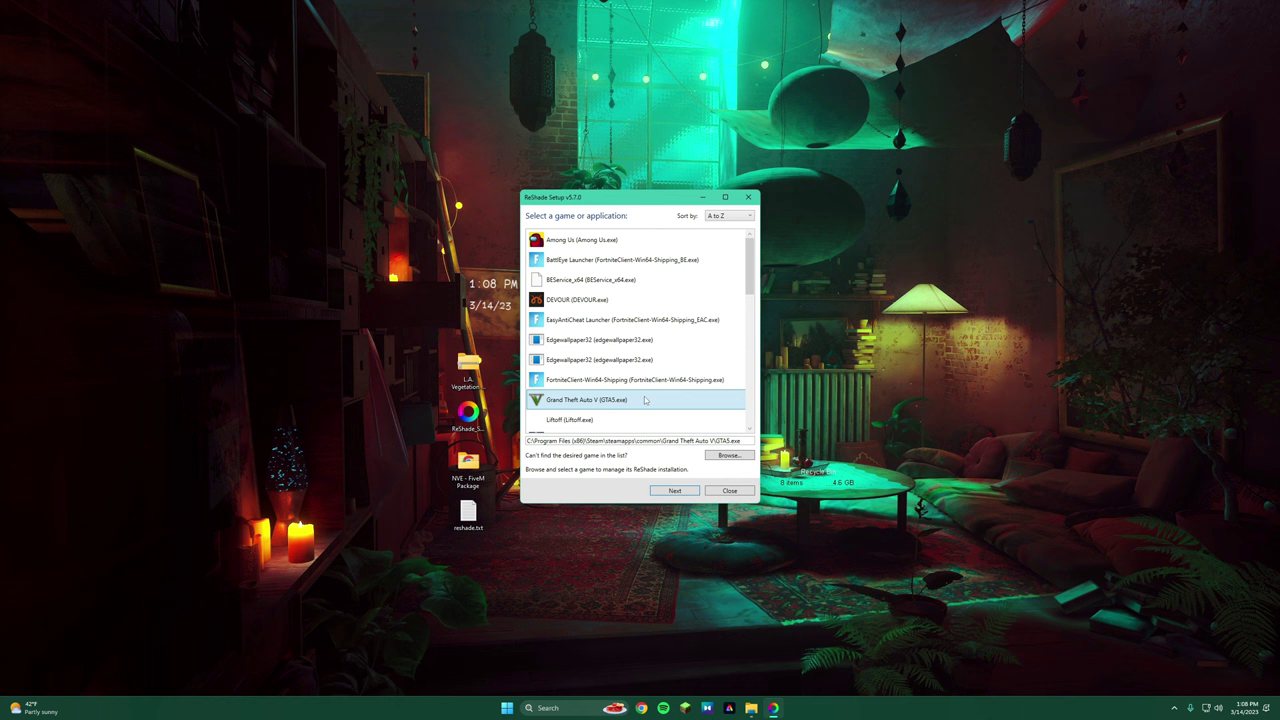
{"action": "scroll", "coordinate": [632, 359], "scroll_direction": "down", "scroll_amount": 3}
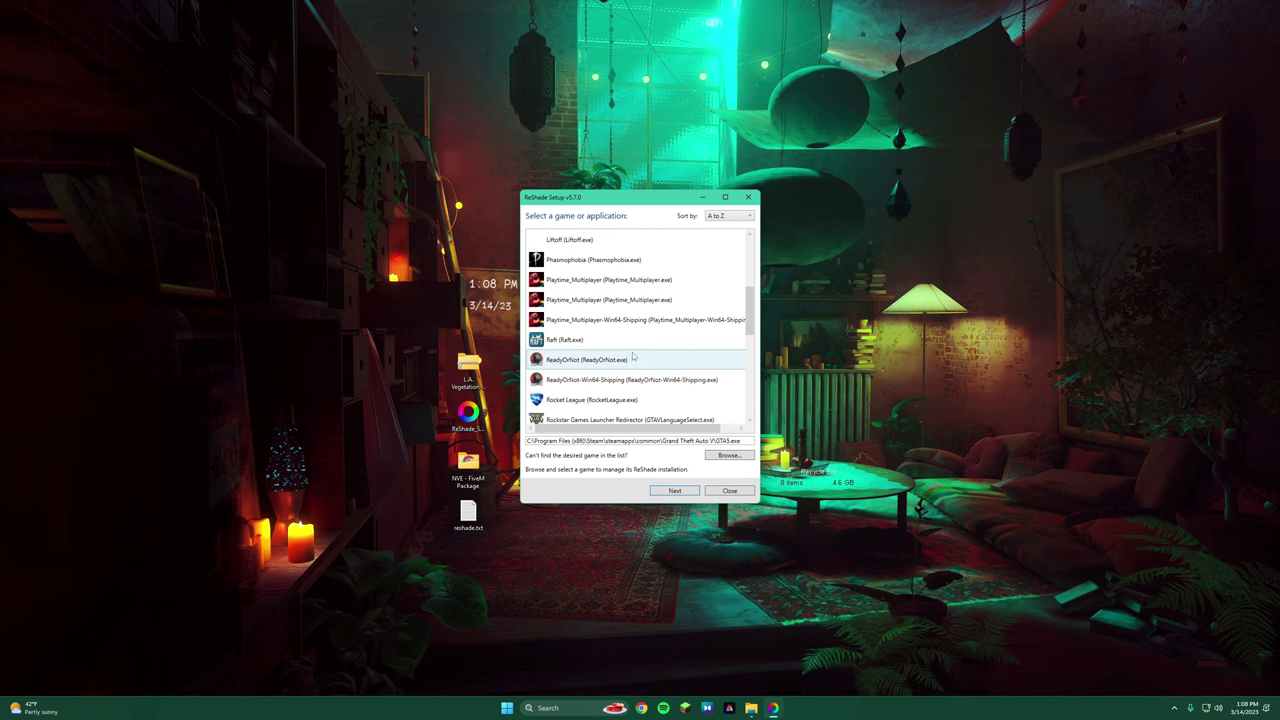
{"action": "scroll", "coordinate": [632, 356], "scroll_direction": "up", "scroll_amount": 3}
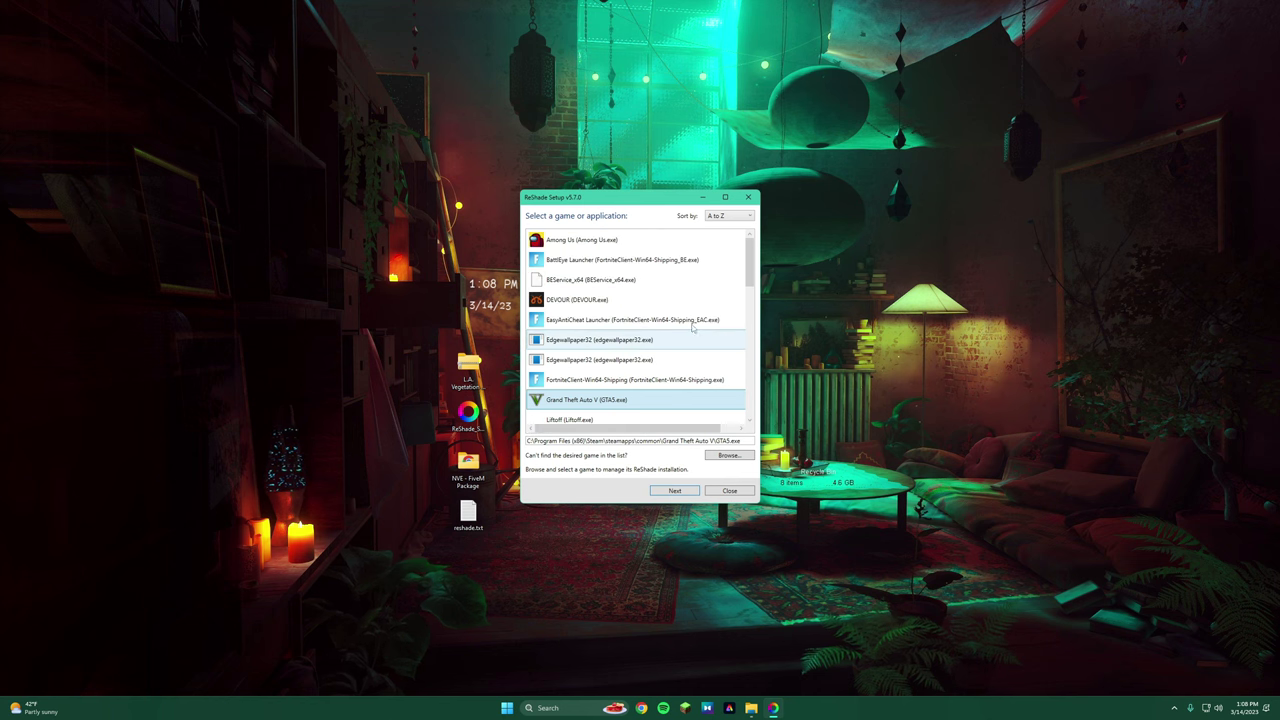
{"action": "scroll", "coordinate": [610, 390], "scroll_direction": "down", "scroll_amount": 5}
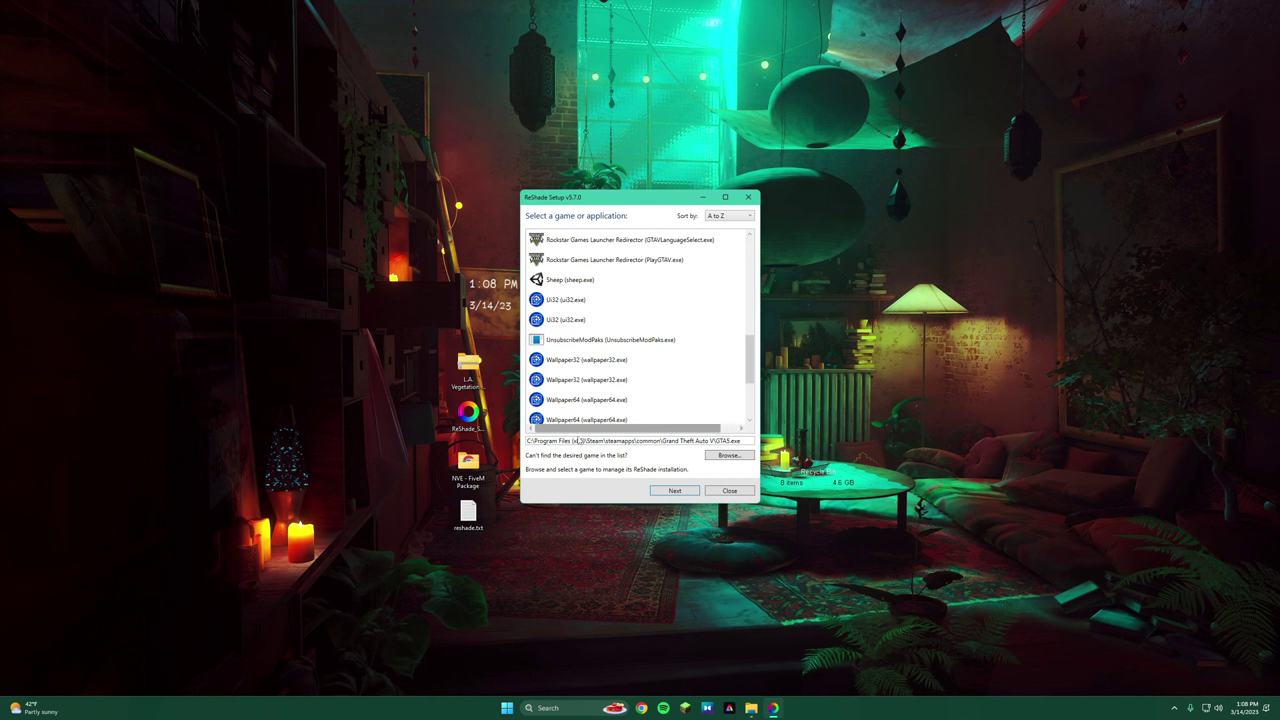
{"action": "scroll", "coordinate": [624, 371], "scroll_direction": "up", "scroll_amount": 3}
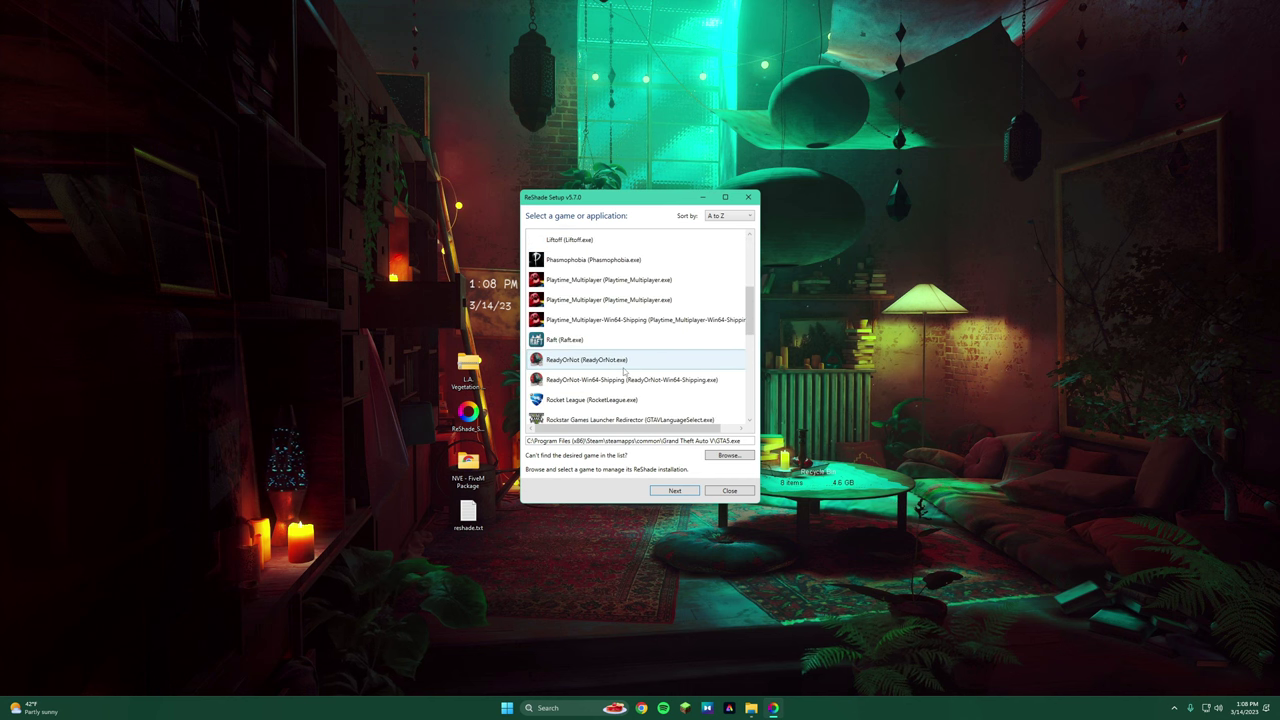
{"action": "scroll", "coordinate": [624, 371], "scroll_direction": "up", "scroll_amount": 3}
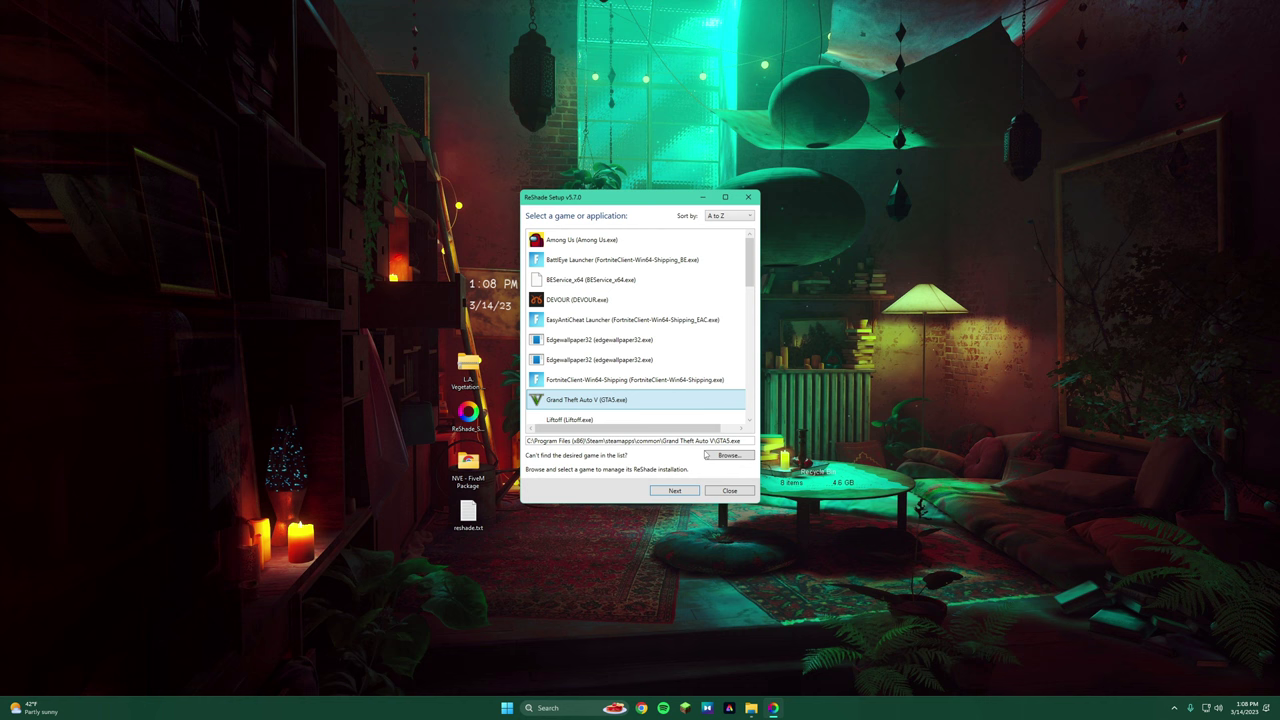
{"action": "left_click", "coordinate": [729, 455]}
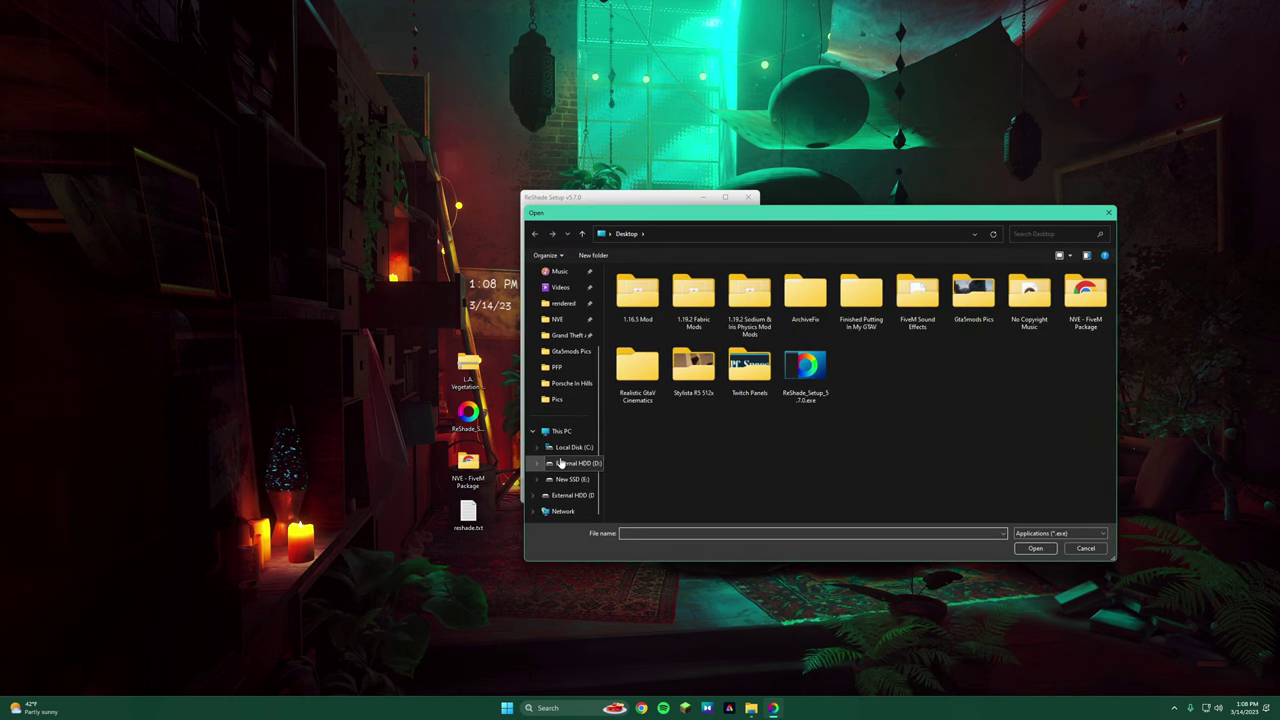
Choose GTA5.exe from C:\Program Files\Rockstar Games\Grand Theft Auto V as ReShade's target
{"action": "left_click", "coordinate": [560, 455]}
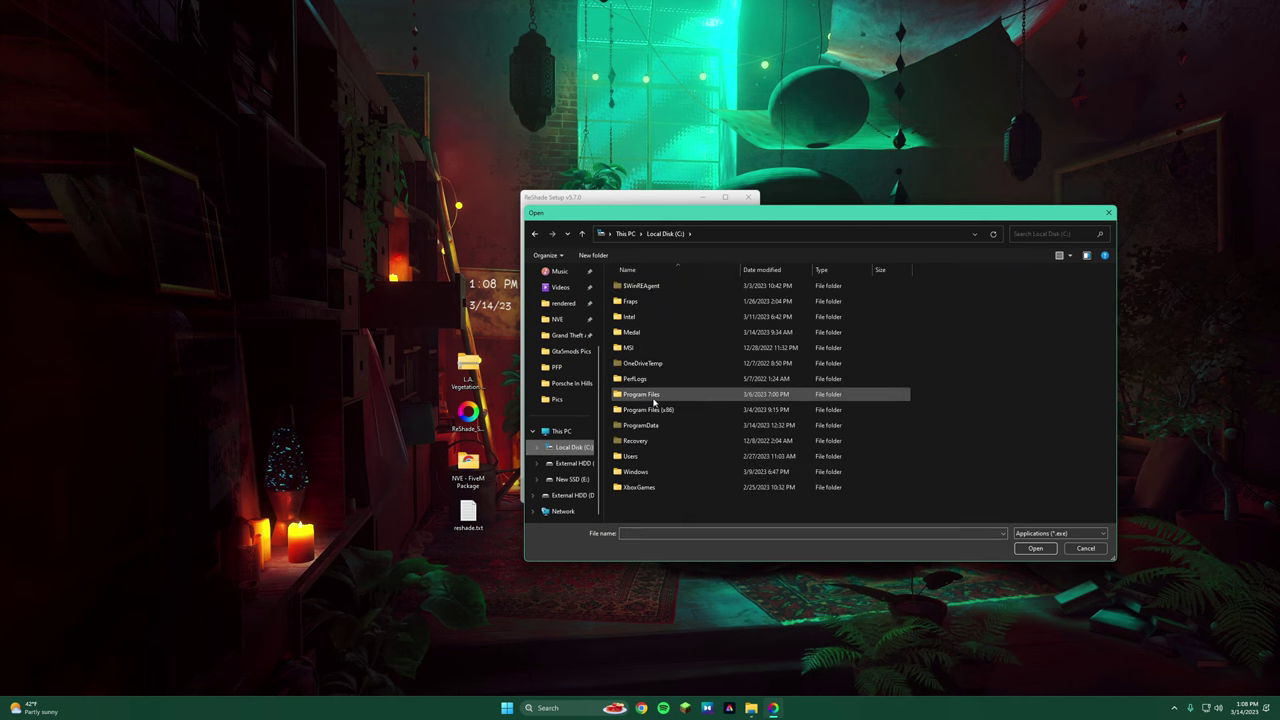
{"action": "double_click", "coordinate": [657, 405]}
{"action": "scroll", "coordinate": [655, 357], "scroll_direction": "down", "scroll_amount": 10}
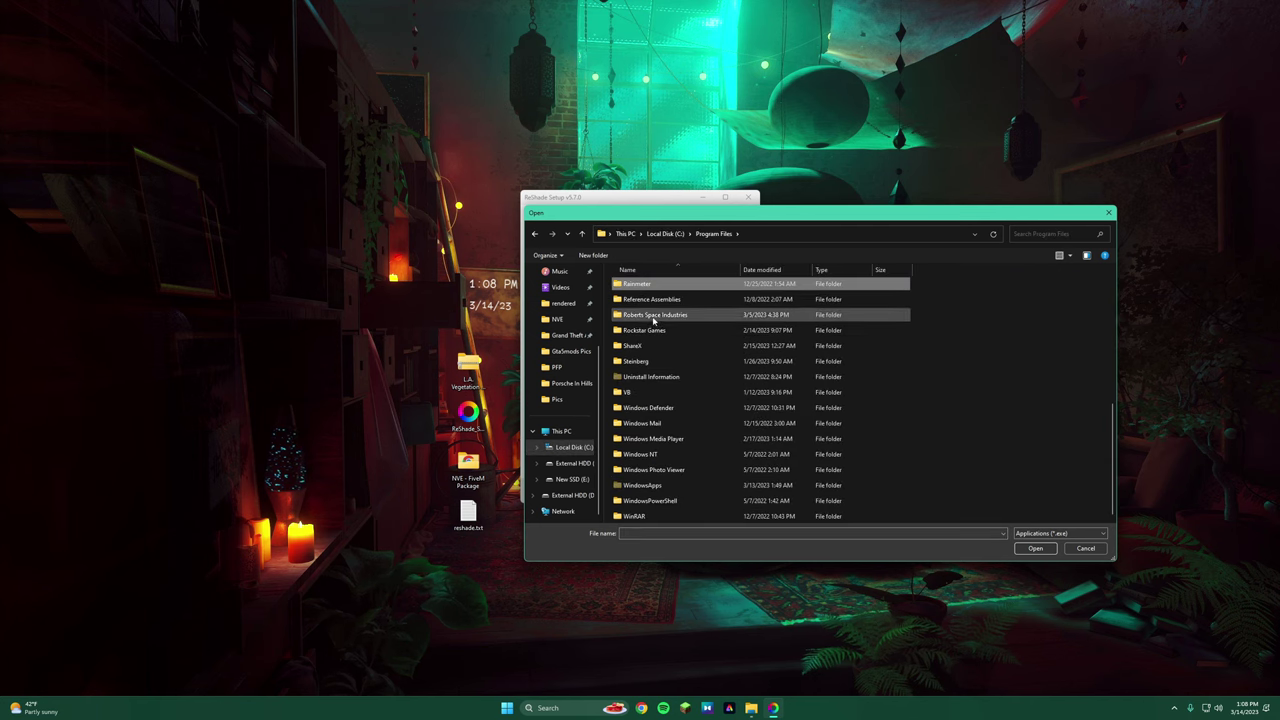
{"action": "double_click", "coordinate": [650, 328]}
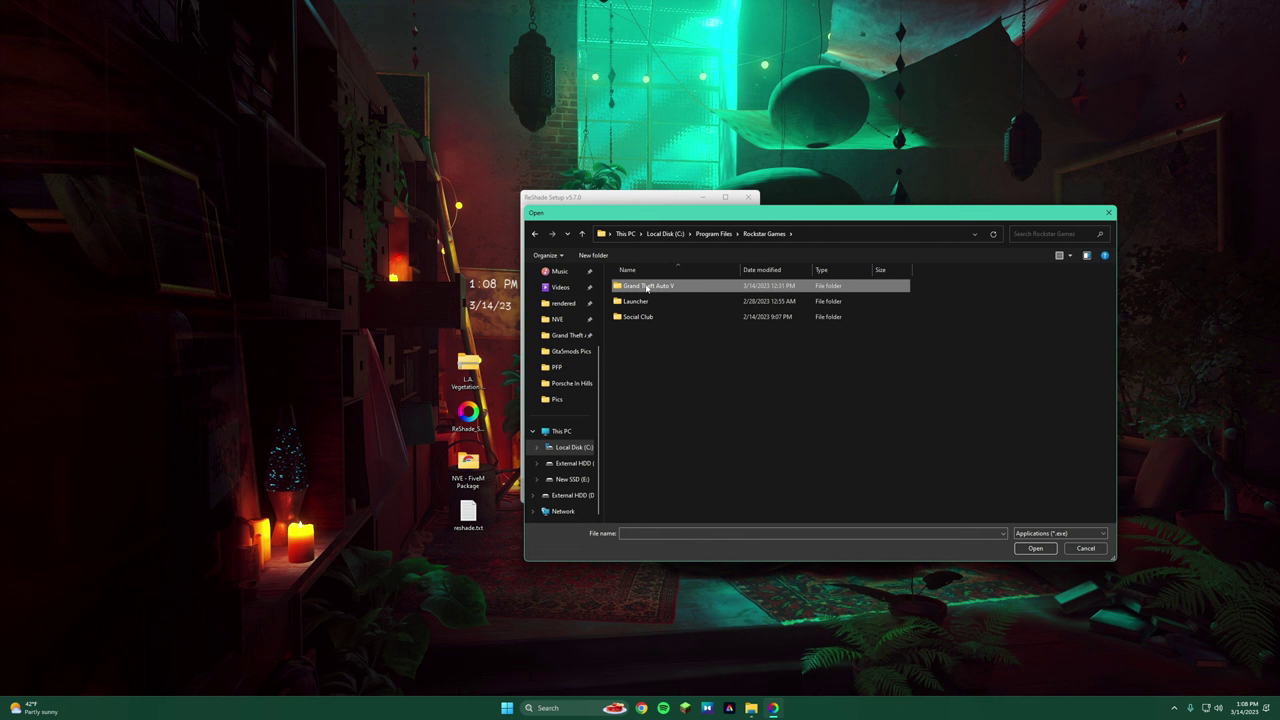
{"action": "double_click", "coordinate": [647, 289]}
{"action": "double_click", "coordinate": [645, 377]}
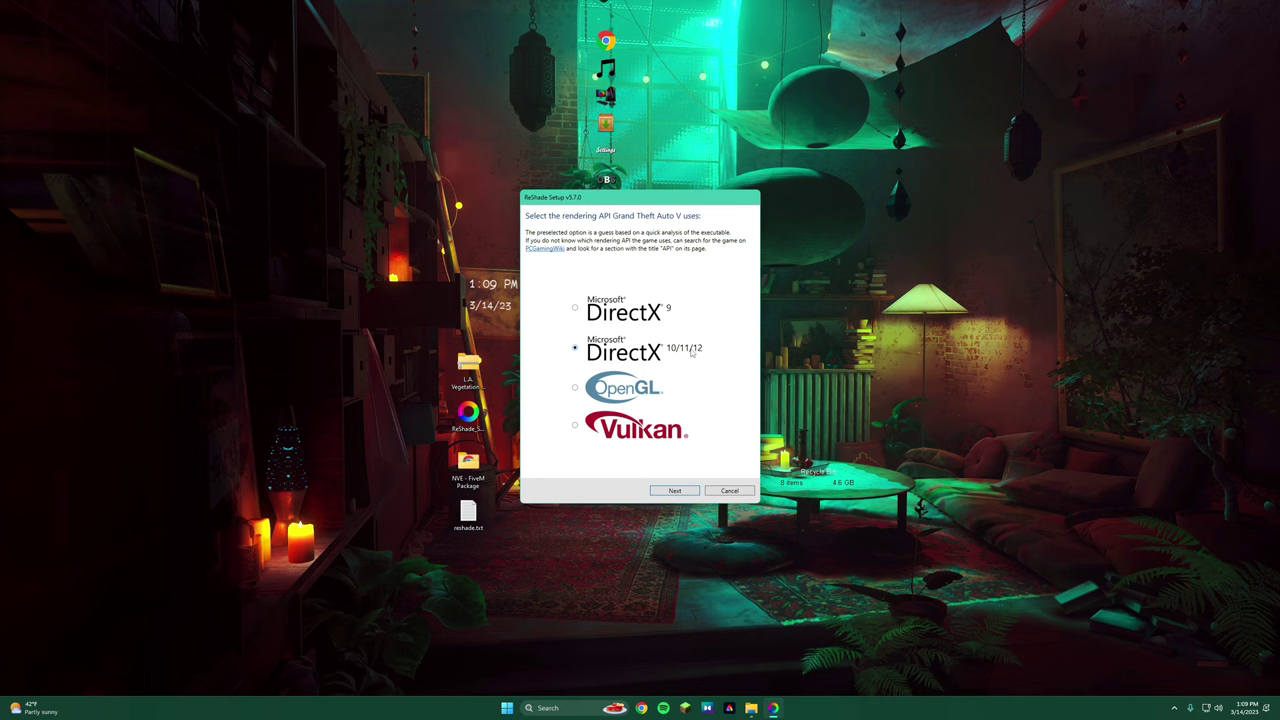
Install ReShade with DirectX 10/11/12, no preset file, and all effect packages, then finish
{"action": "left_click", "coordinate": [676, 491]}
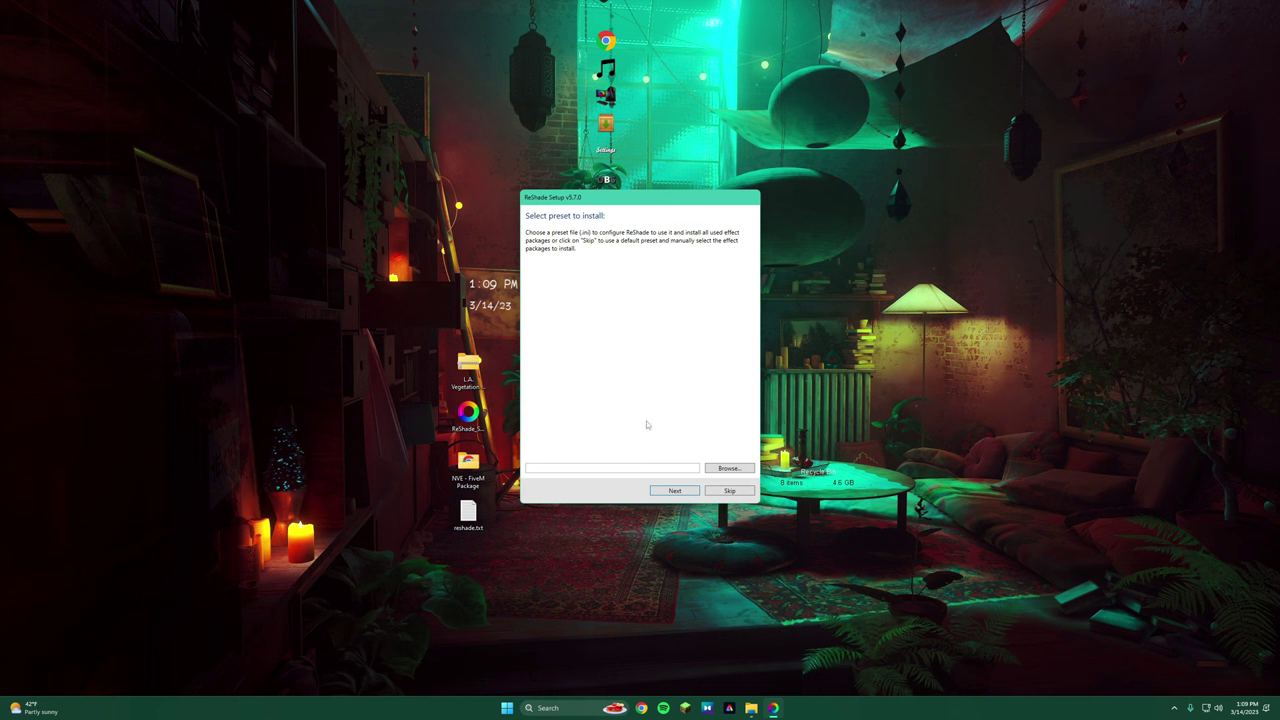
{"action": "left_click", "coordinate": [665, 491]}
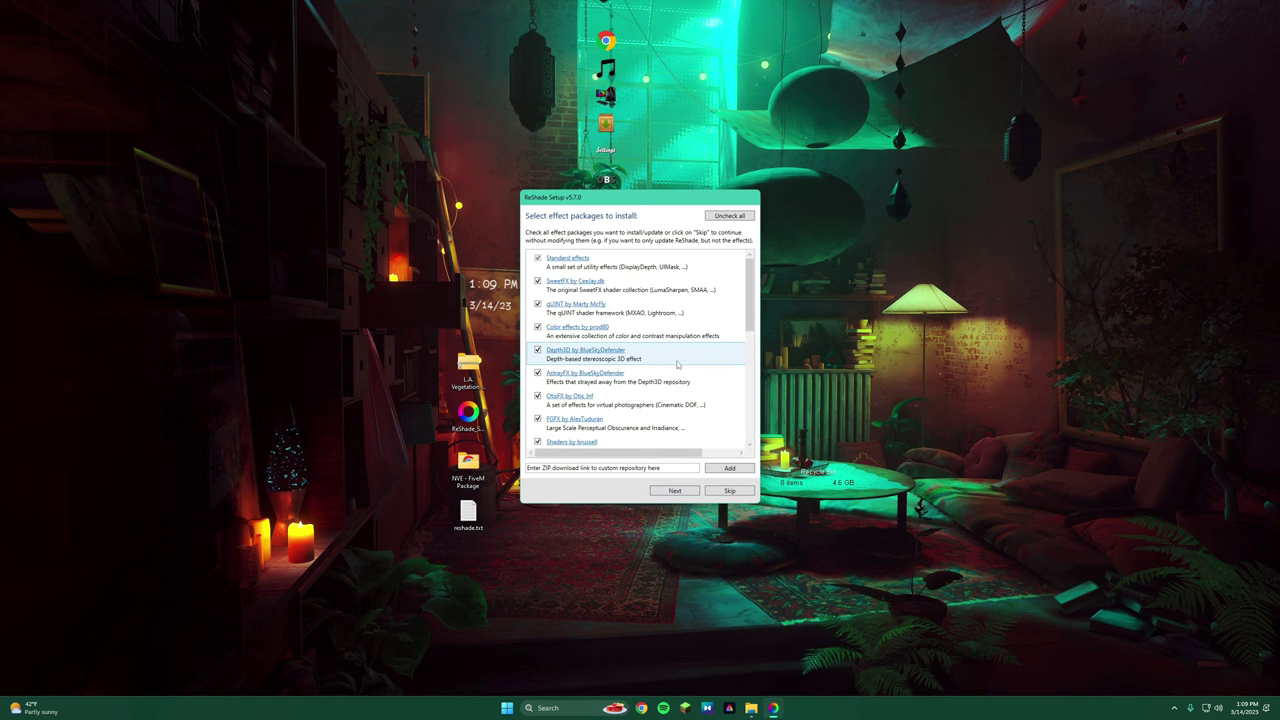
{"action": "left_click", "coordinate": [676, 490]}
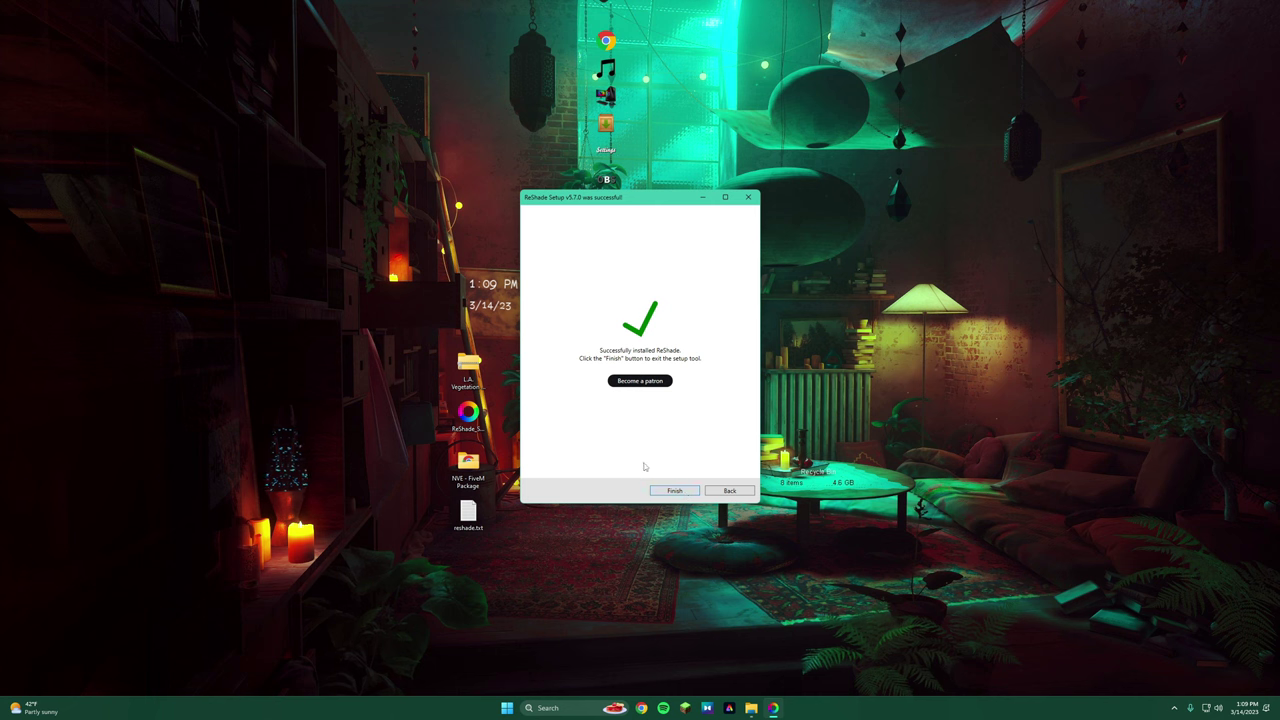
{"action": "left_click", "coordinate": [675, 490]}
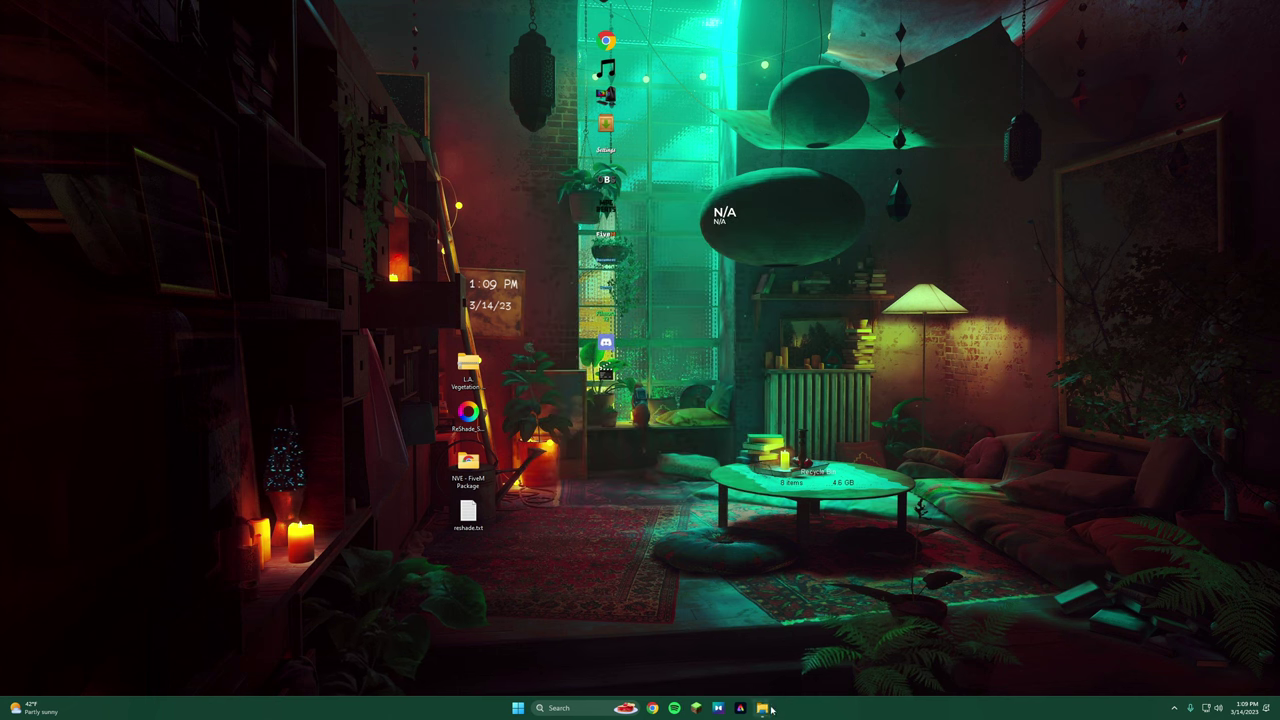
Bring the Grand Theft Auto V folder forward and look over the new ReShade.ini and reshade-shaders
{"action": "mouse_move", "coordinate": [764, 707]}
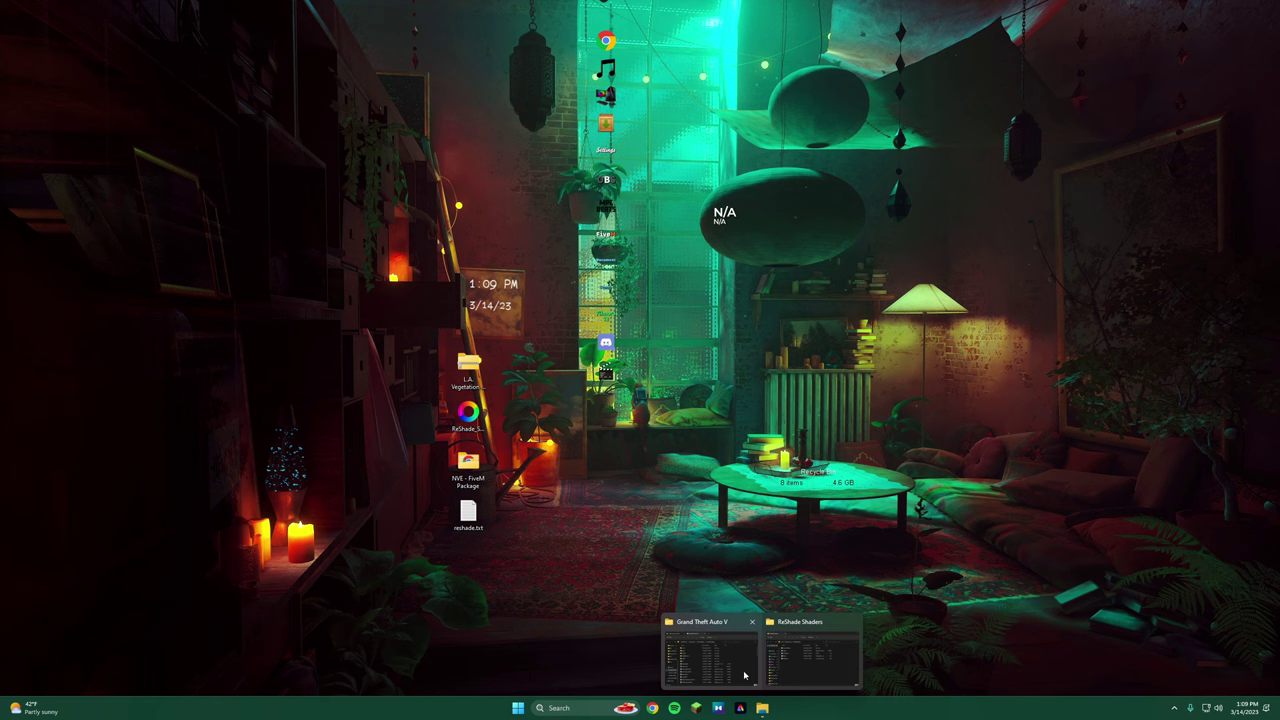
{"action": "left_click", "coordinate": [742, 676]}
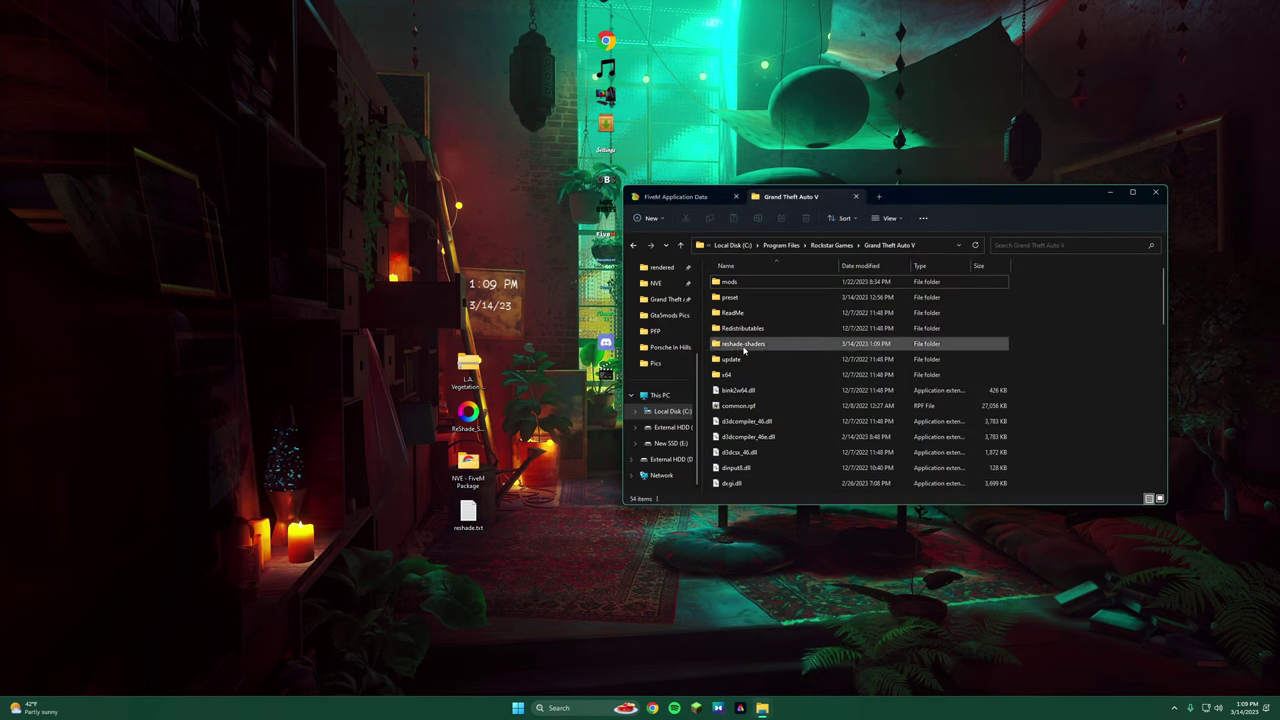
{"action": "scroll", "coordinate": [785, 372], "scroll_direction": "down", "scroll_amount": 6}
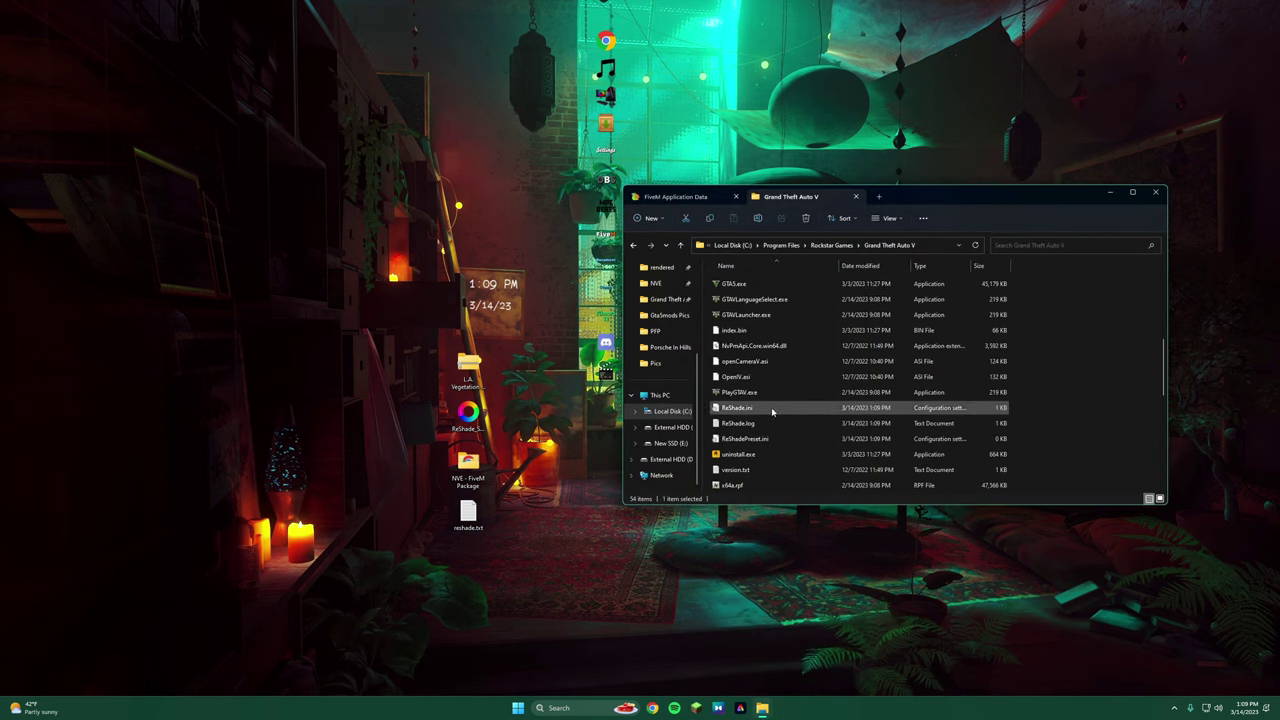
{"action": "left_click", "coordinate": [768, 409]}
{"action": "left_click", "coordinate": [1014, 434]}
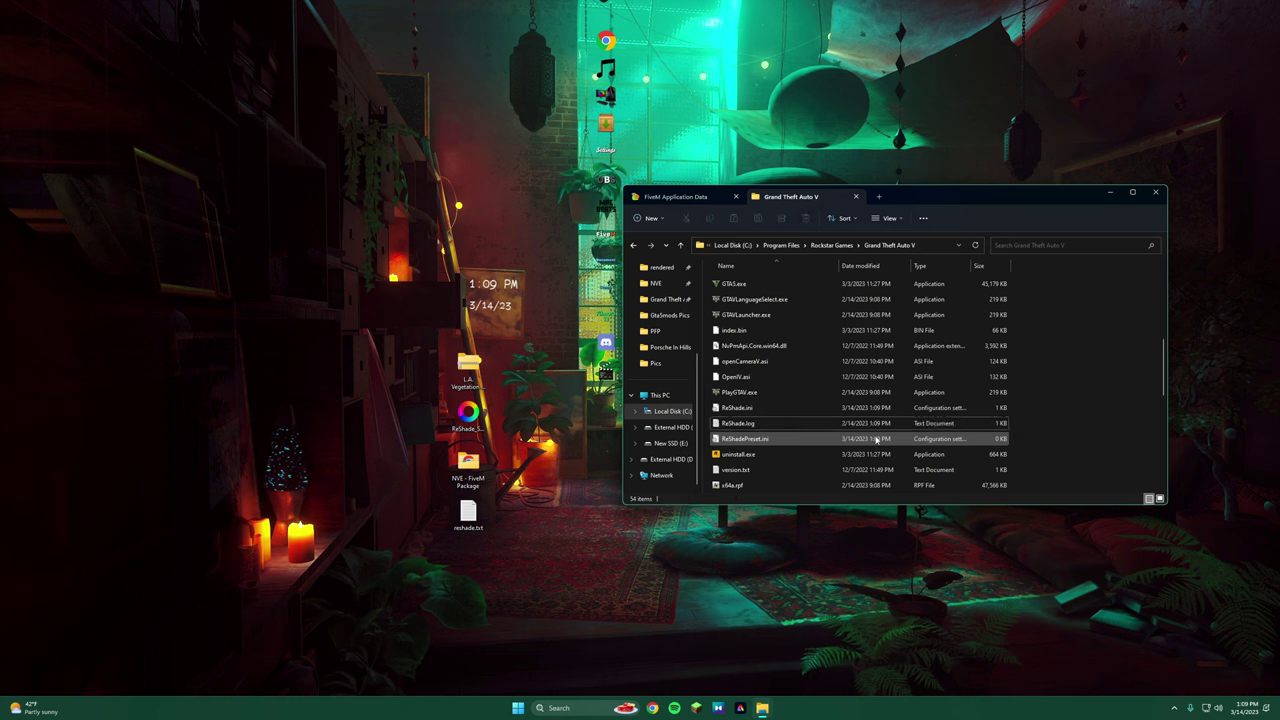
{"action": "scroll", "coordinate": [908, 435], "scroll_direction": "up", "scroll_amount": 5}
{"action": "scroll", "coordinate": [908, 435], "scroll_direction": "up", "scroll_amount": 1}
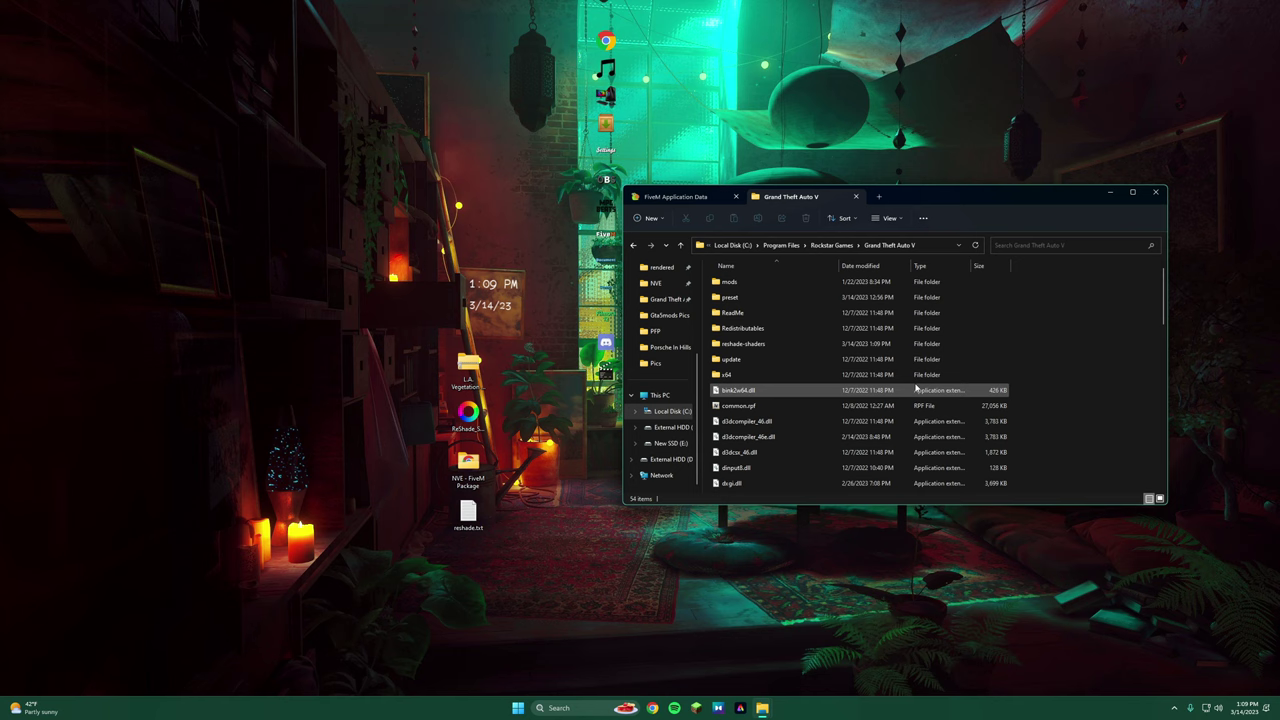
Open the preset folder inside the Grand Theft Auto V folder
{"action": "right_click", "coordinate": [1071, 361]}
{"action": "mouse_move", "coordinate": [1145, 432]}
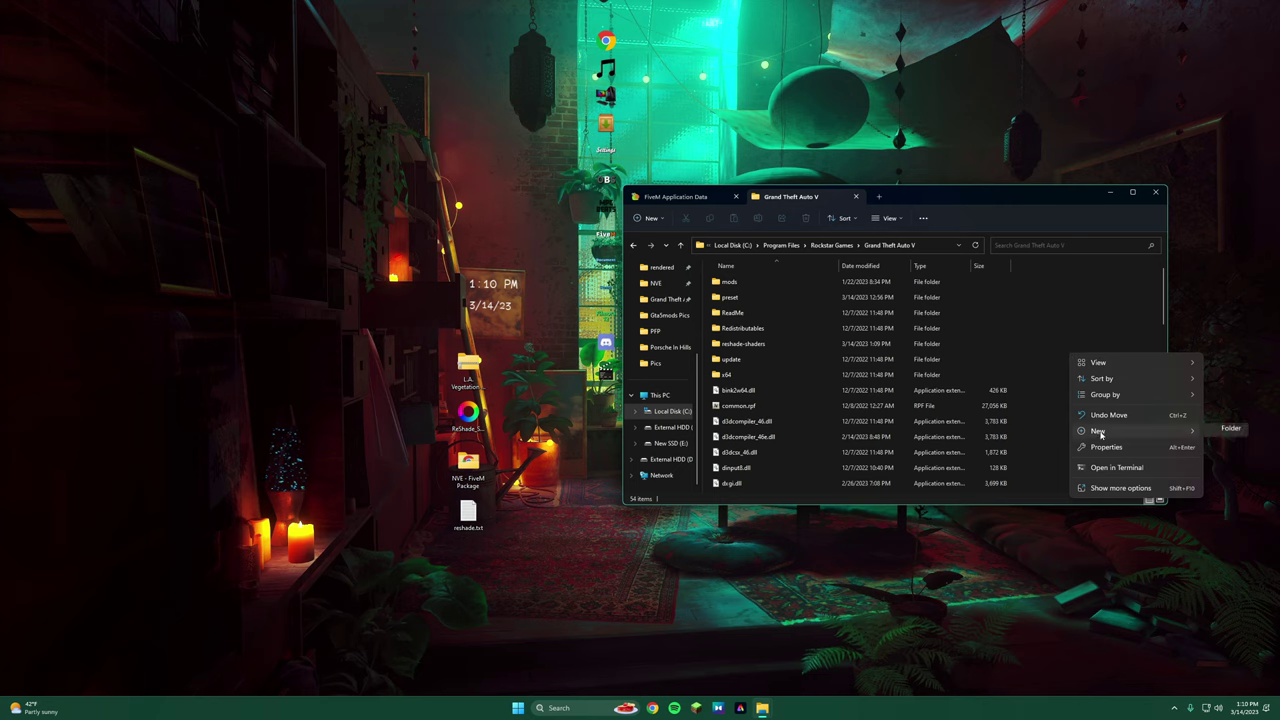
{"action": "left_click", "coordinate": [1031, 323]}
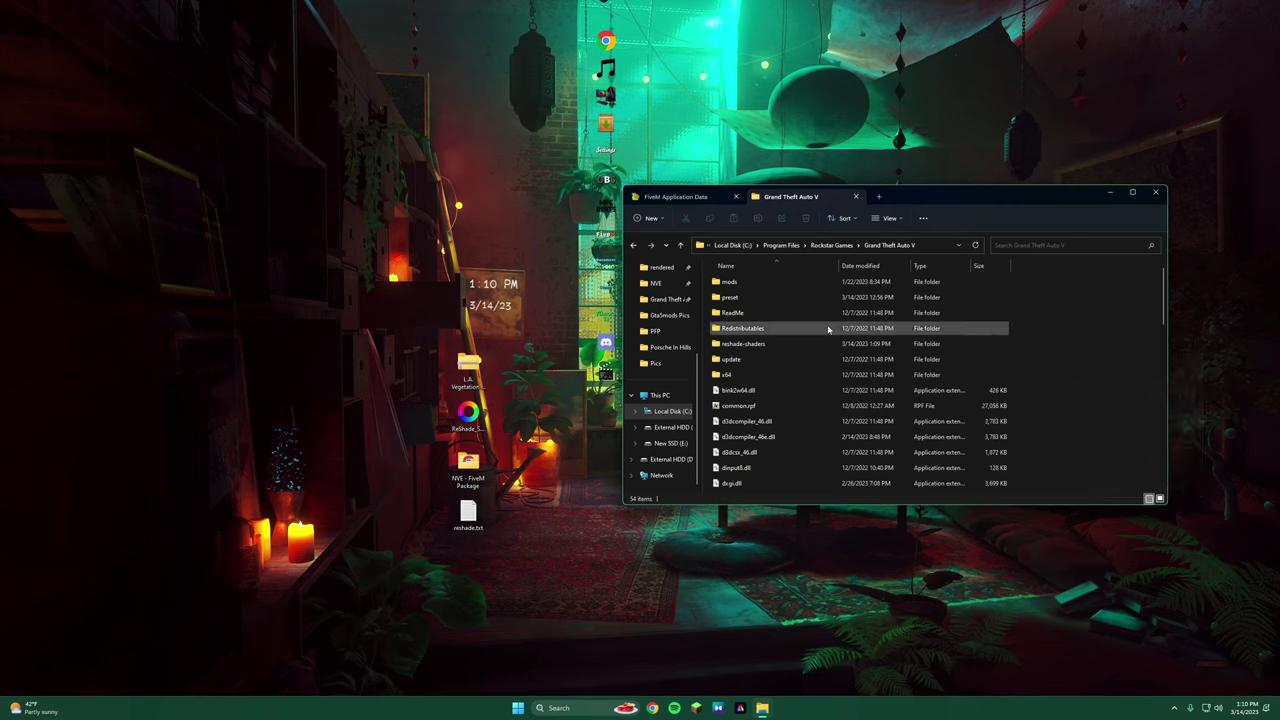
{"action": "left_click", "coordinate": [760, 300]}
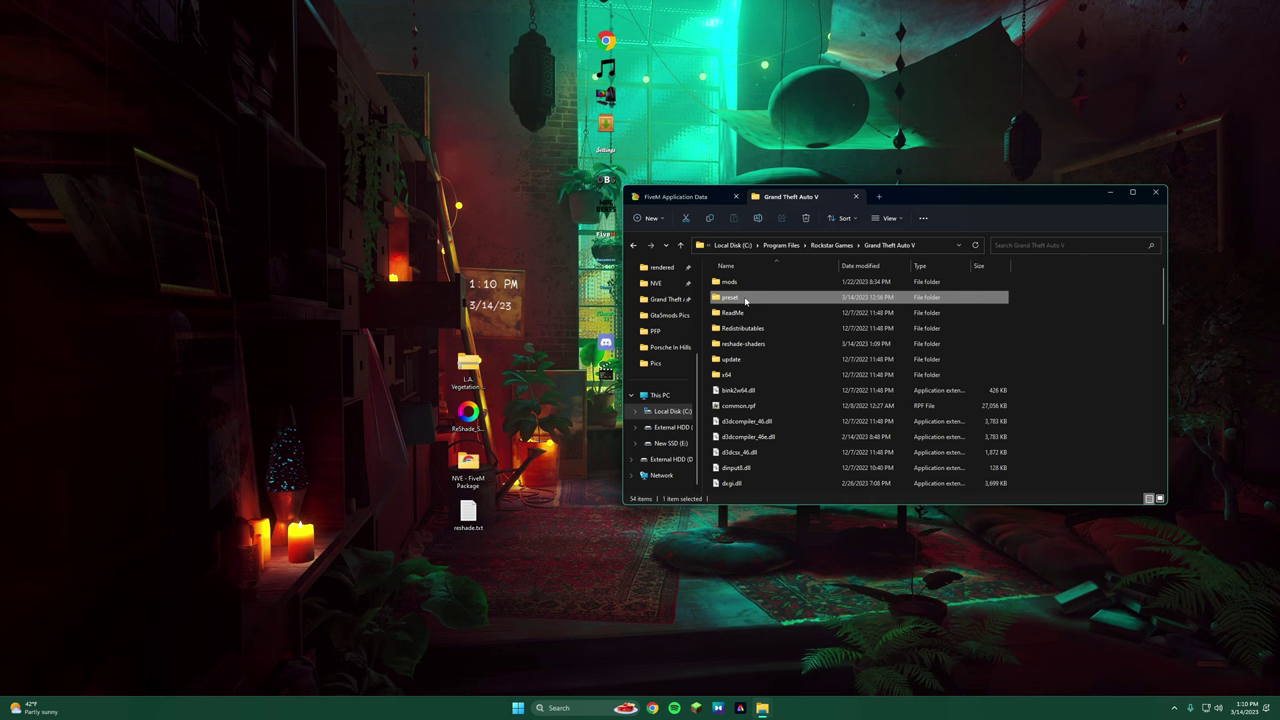
{"action": "double_click", "coordinate": [760, 300]}
Review the seven preset .ini files, then go up to the Grand Theft Auto V folder
{"action": "left_click_drag", "start_coordinate": [756, 425], "coordinate": [776, 282]}
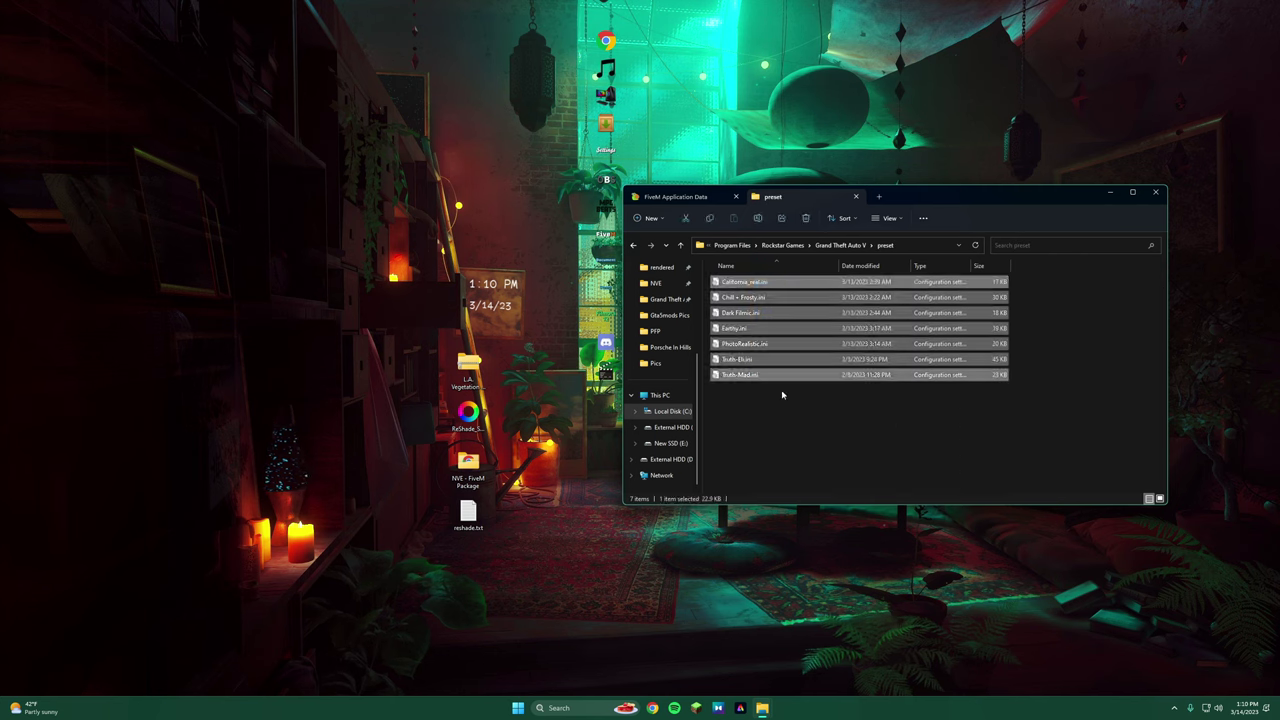
{"action": "left_click", "coordinate": [783, 400]}
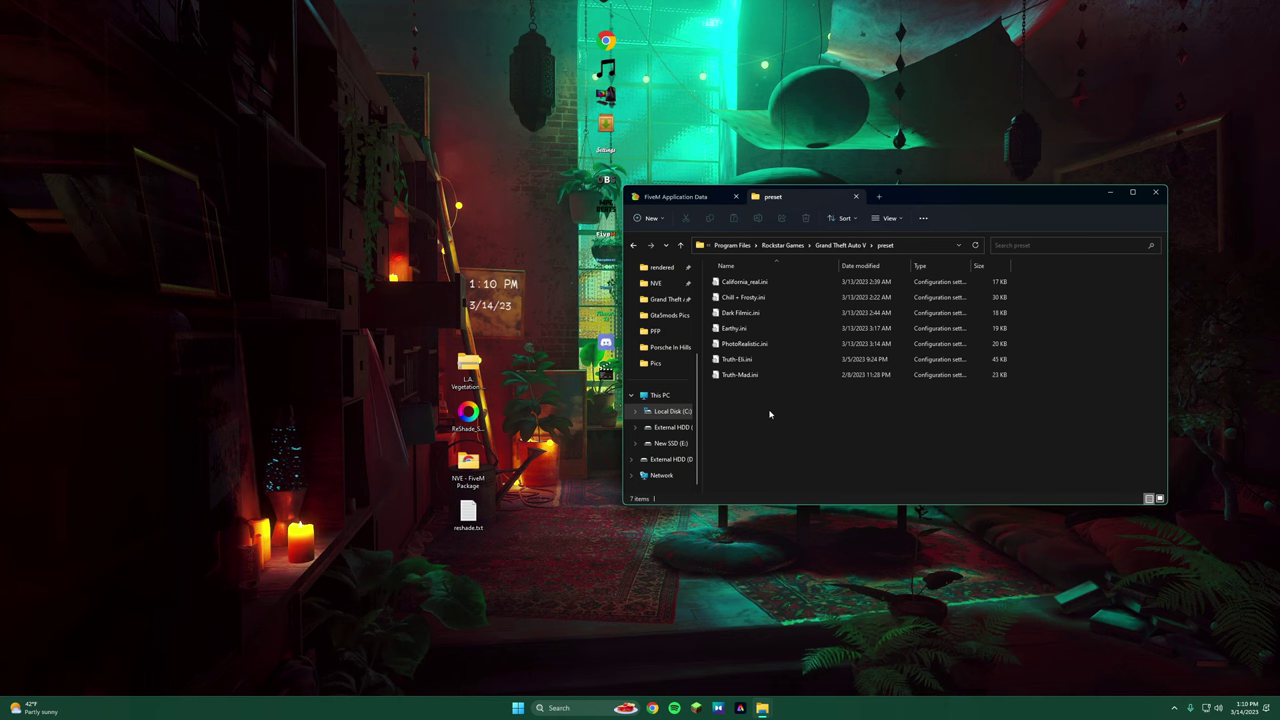
{"action": "left_click_drag", "start_coordinate": [767, 425], "coordinate": [812, 286]}
{"action": "left_click", "coordinate": [797, 426]}
{"action": "left_click", "coordinate": [633, 245]}
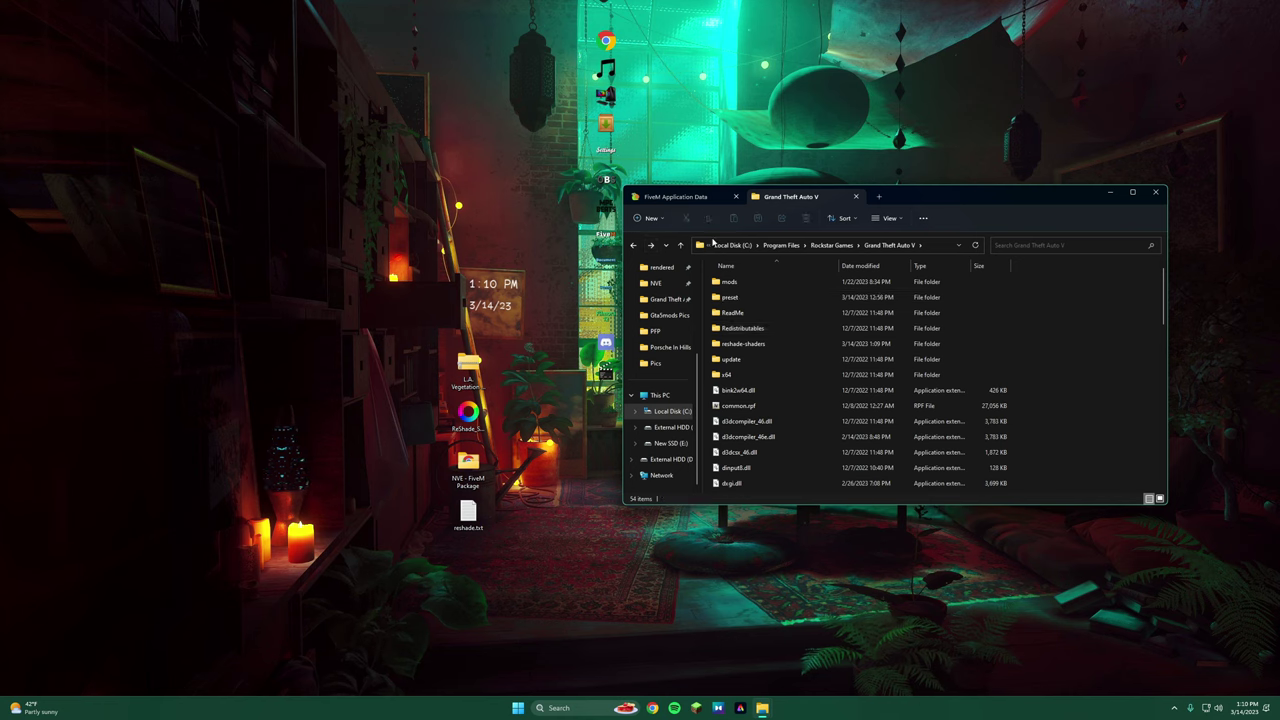
{"action": "left_click", "coordinate": [762, 345]}
{"action": "double_click", "coordinate": [765, 346]}
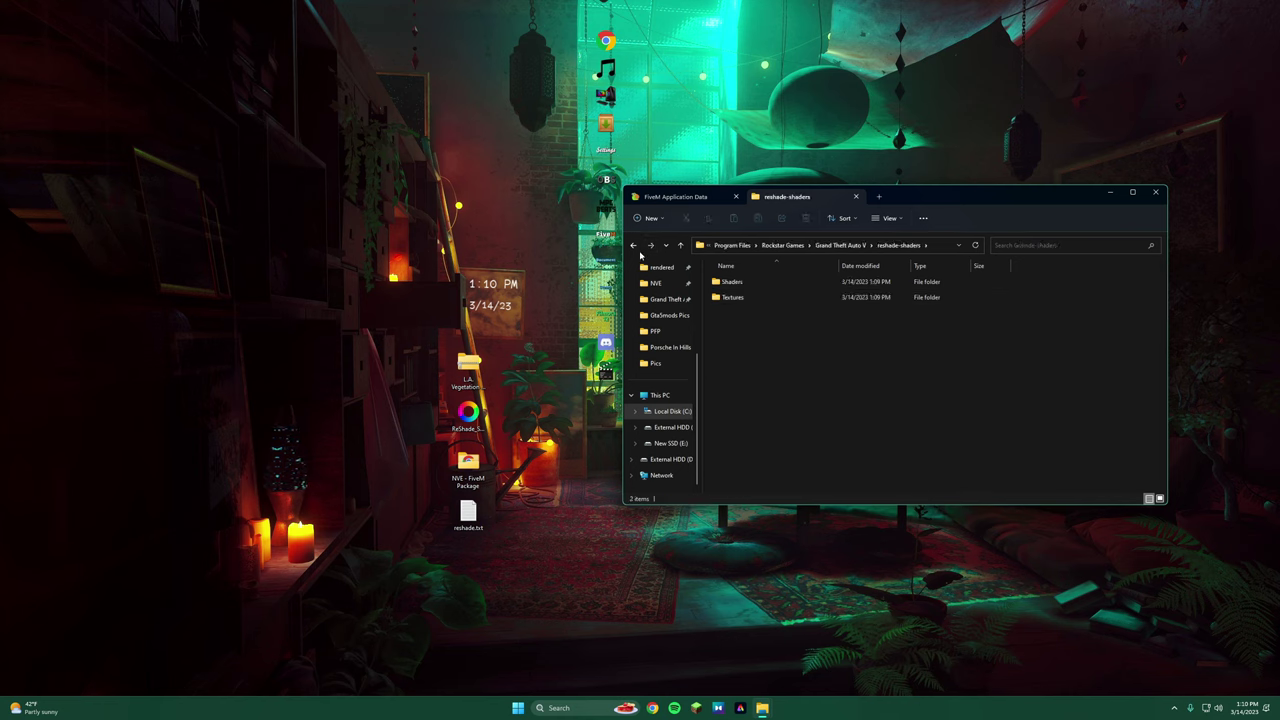
{"action": "key", "text": "alt+Left"}
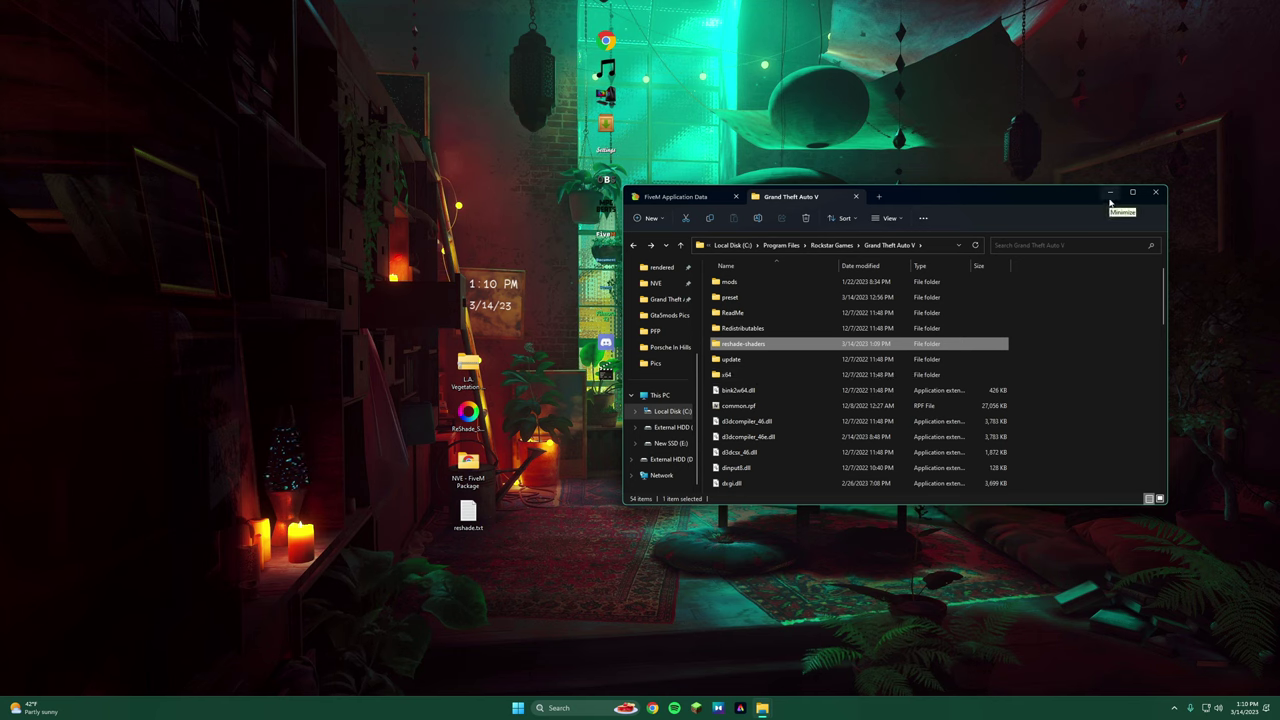
{"action": "left_click", "coordinate": [1109, 200]}
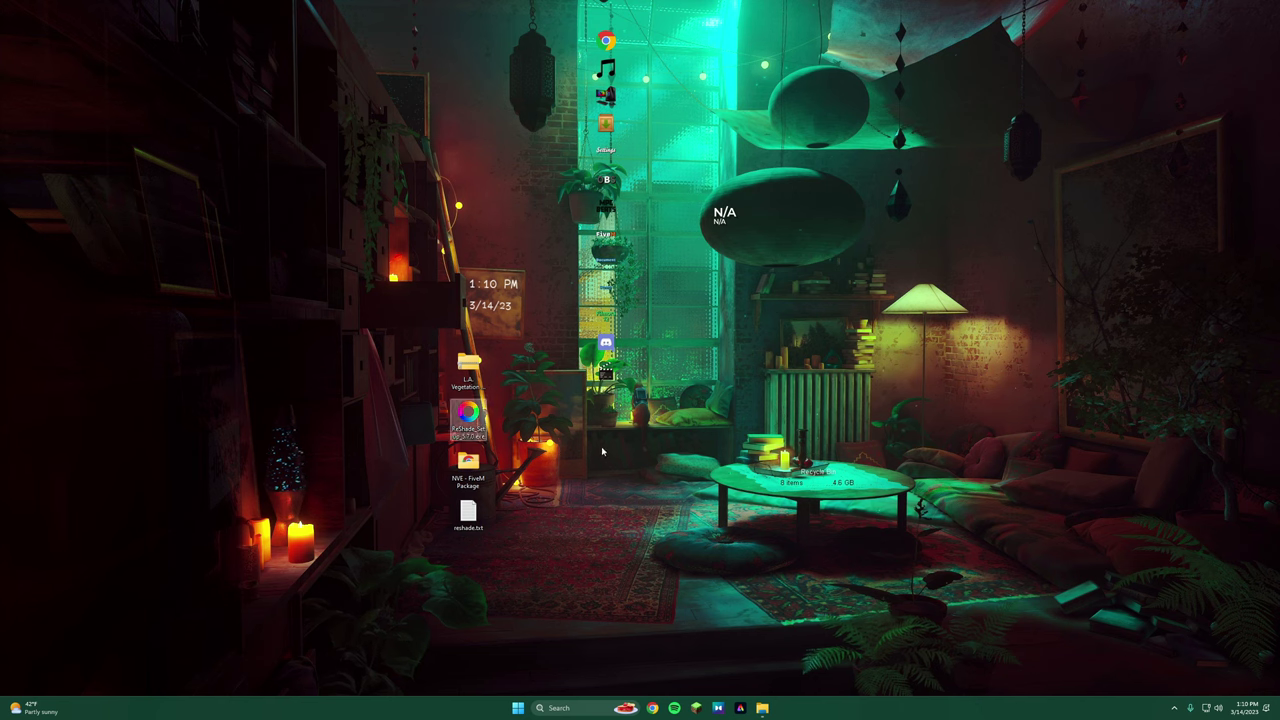
{"action": "double_click", "coordinate": [469, 372]}
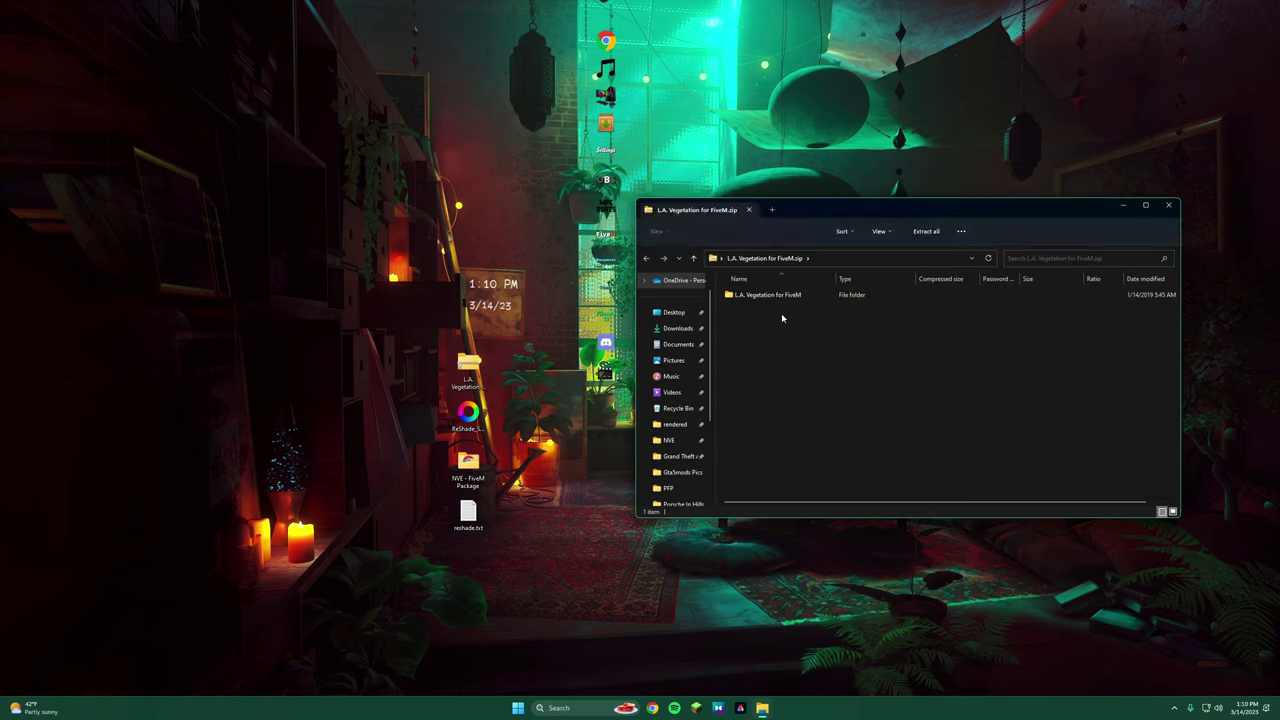
{"action": "left_click", "coordinate": [781, 300]}
{"action": "double_click", "coordinate": [781, 300]}
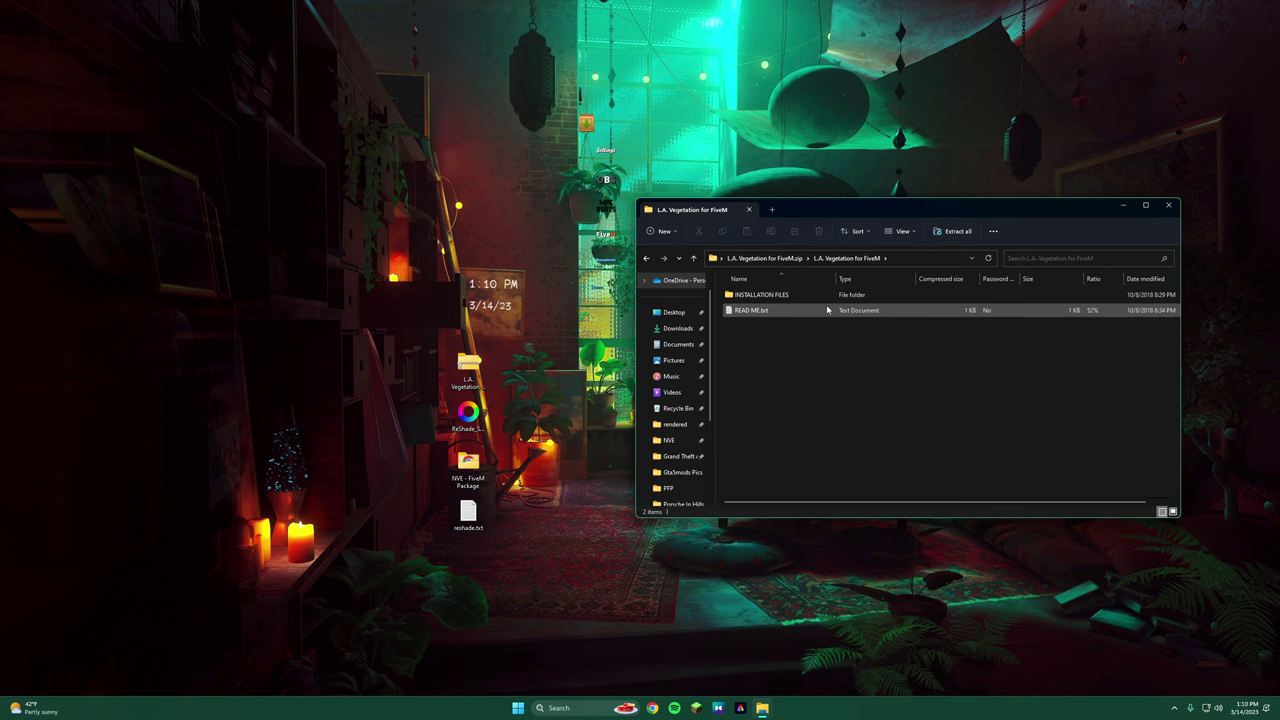
{"action": "left_click", "coordinate": [1168, 205]}
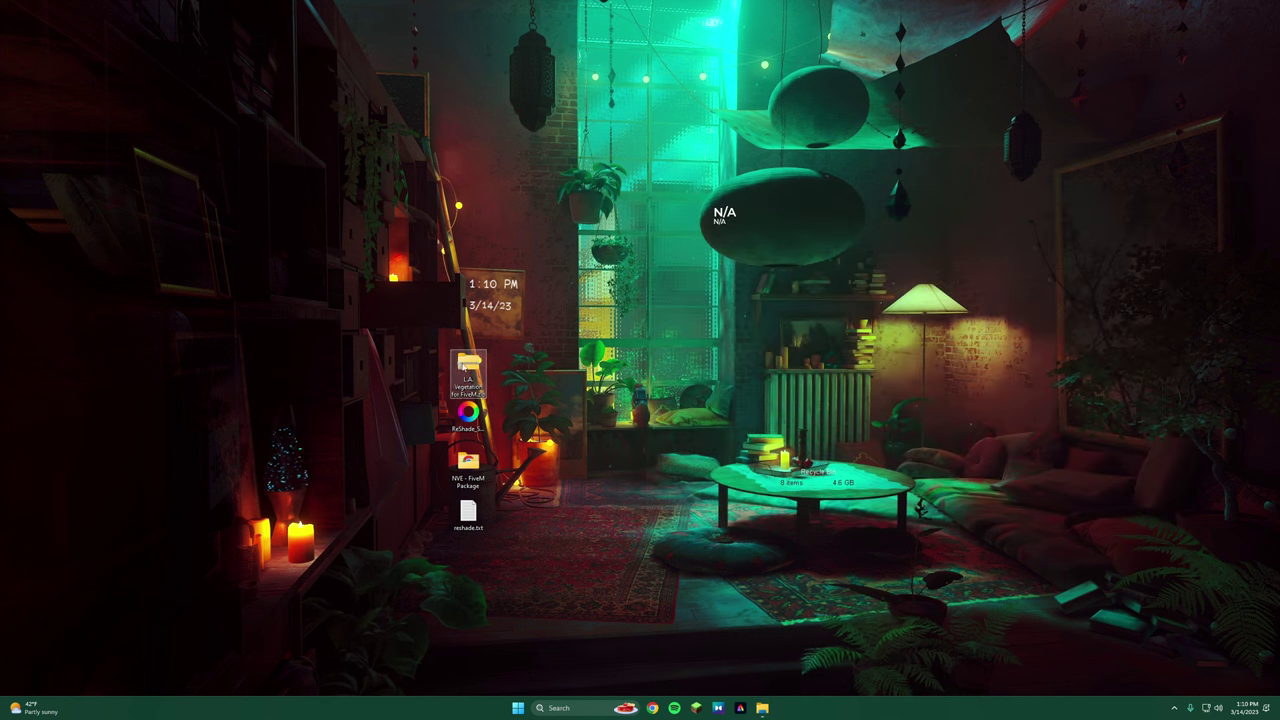
{"action": "mouse_move", "coordinate": [468, 374]}
{"action": "left_mouse_down"}
{"action": "mouse_move", "coordinate": [425, 368]}
{"action": "mouse_move", "coordinate": [470, 370]}
{"action": "left_mouse_up"}
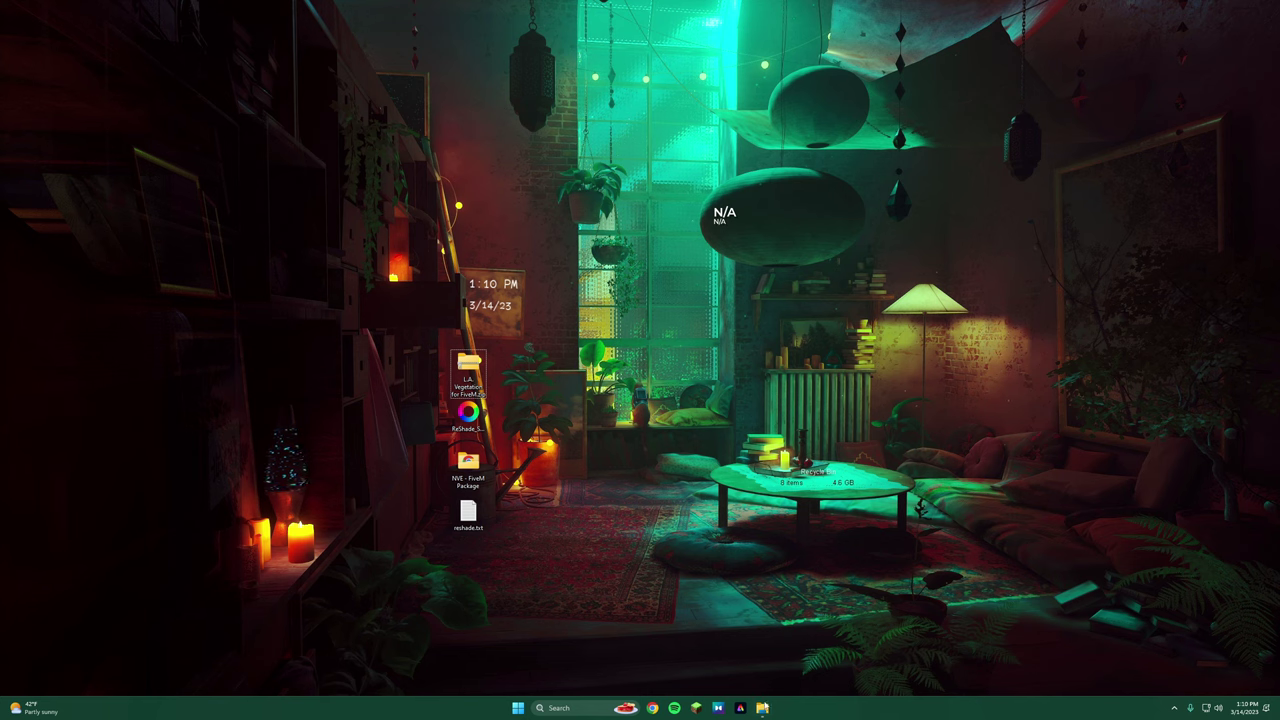
{"action": "left_click", "coordinate": [763, 707]}
Switch the Explorer window to the FiveM Application Data folder and minimize it
{"action": "left_click", "coordinate": [714, 652]}
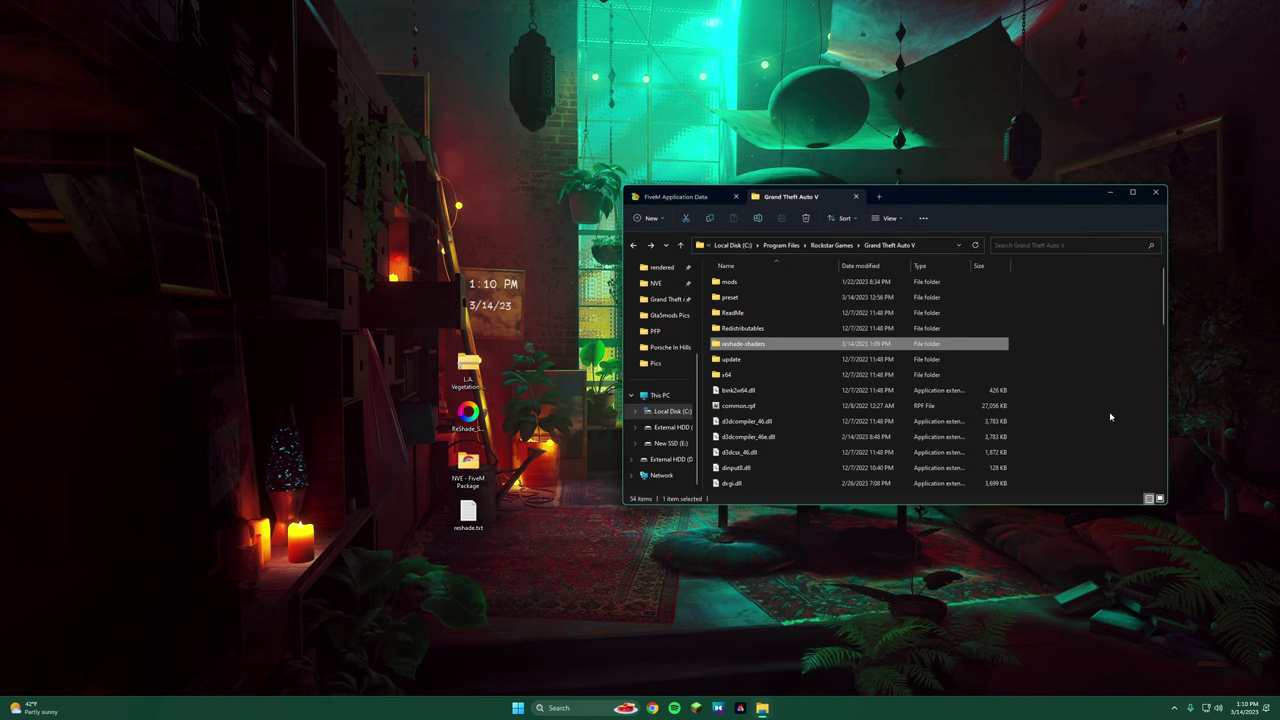
{"action": "left_click", "coordinate": [680, 196]}
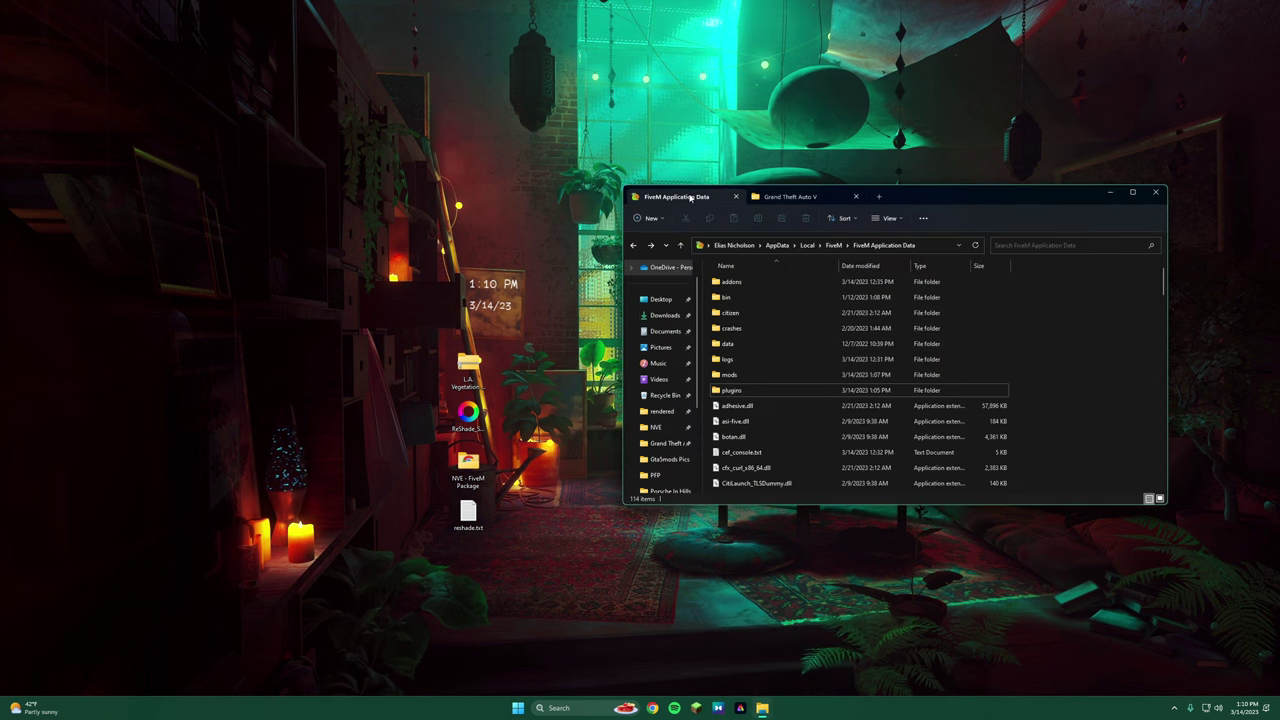
{"action": "left_click", "coordinate": [1110, 193]}
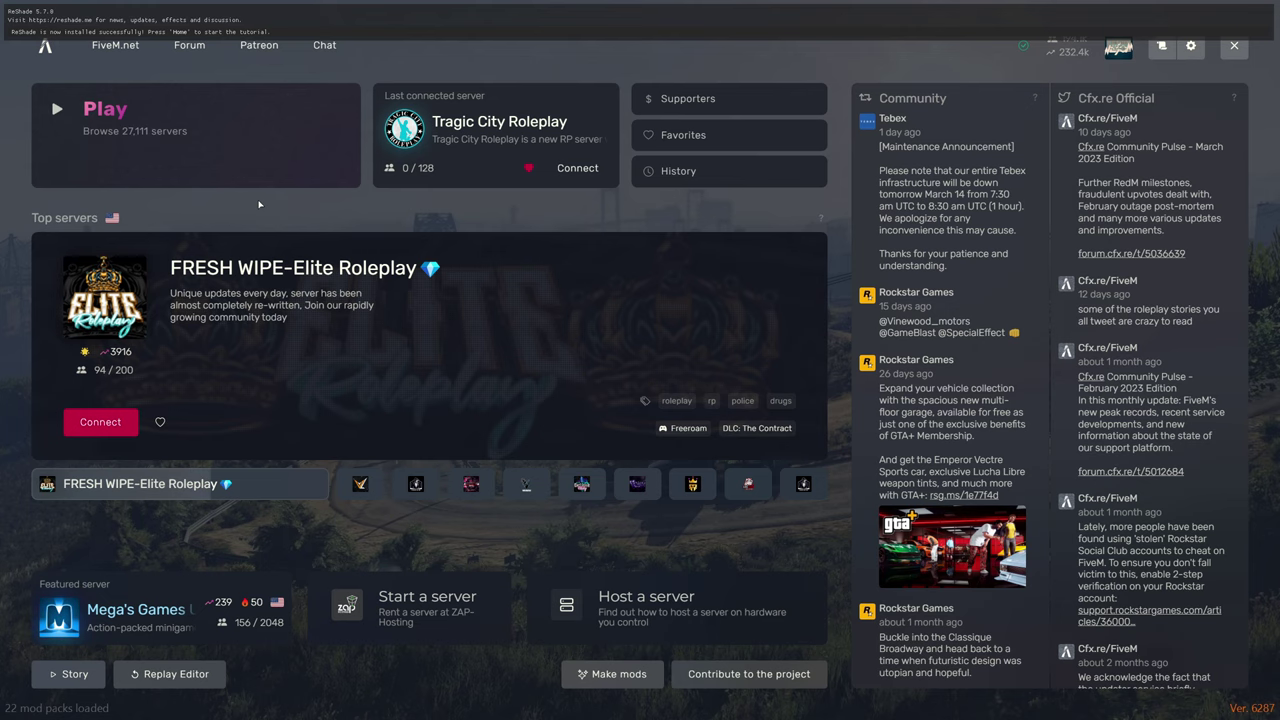
Open the ReShade overlay, move the NVE settings window aside, and skip the tutorial
{"action": "key", "text": "Home"}
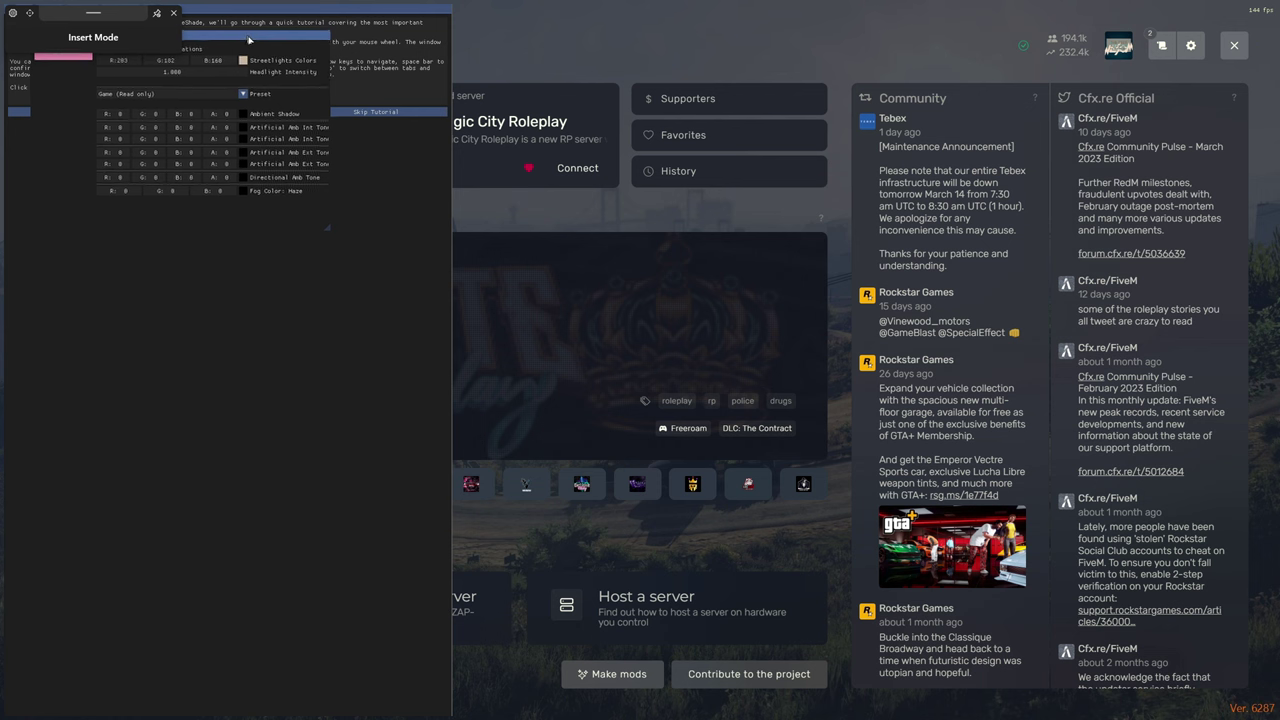
{"action": "left_click_drag", "start_coordinate": [253, 40], "coordinate": [995, 416]}
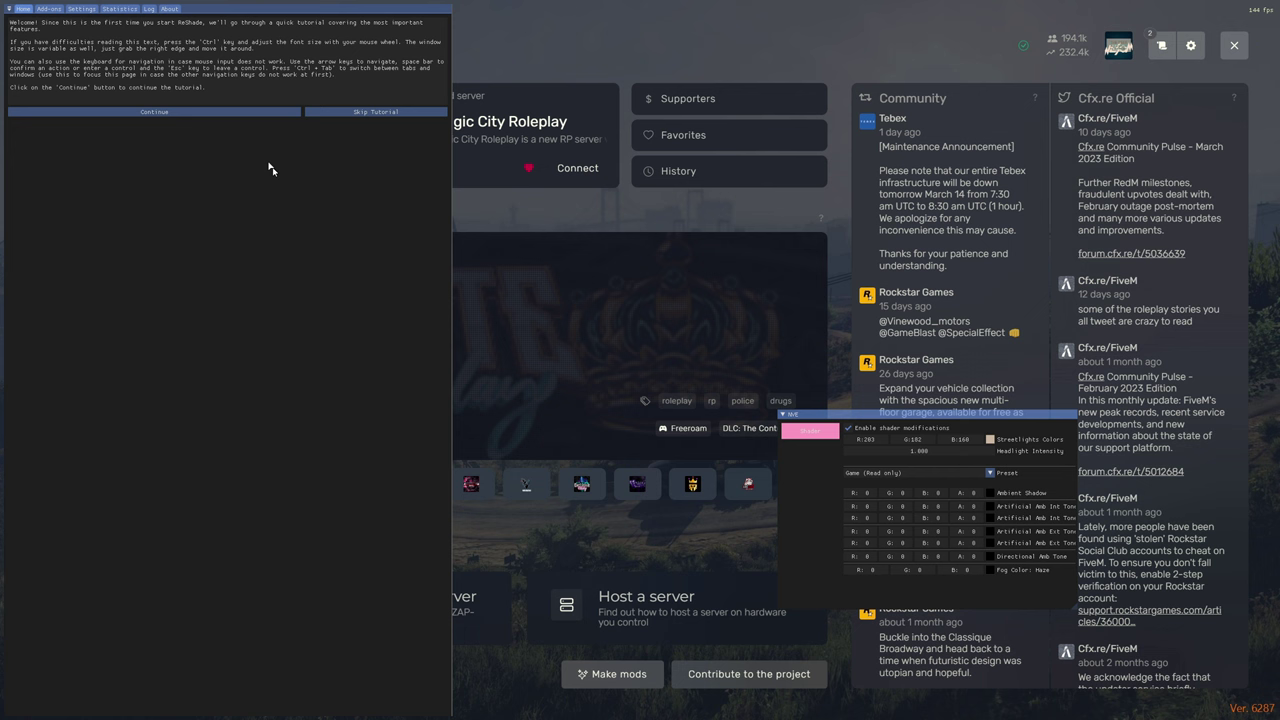
{"action": "left_click", "coordinate": [330, 113]}
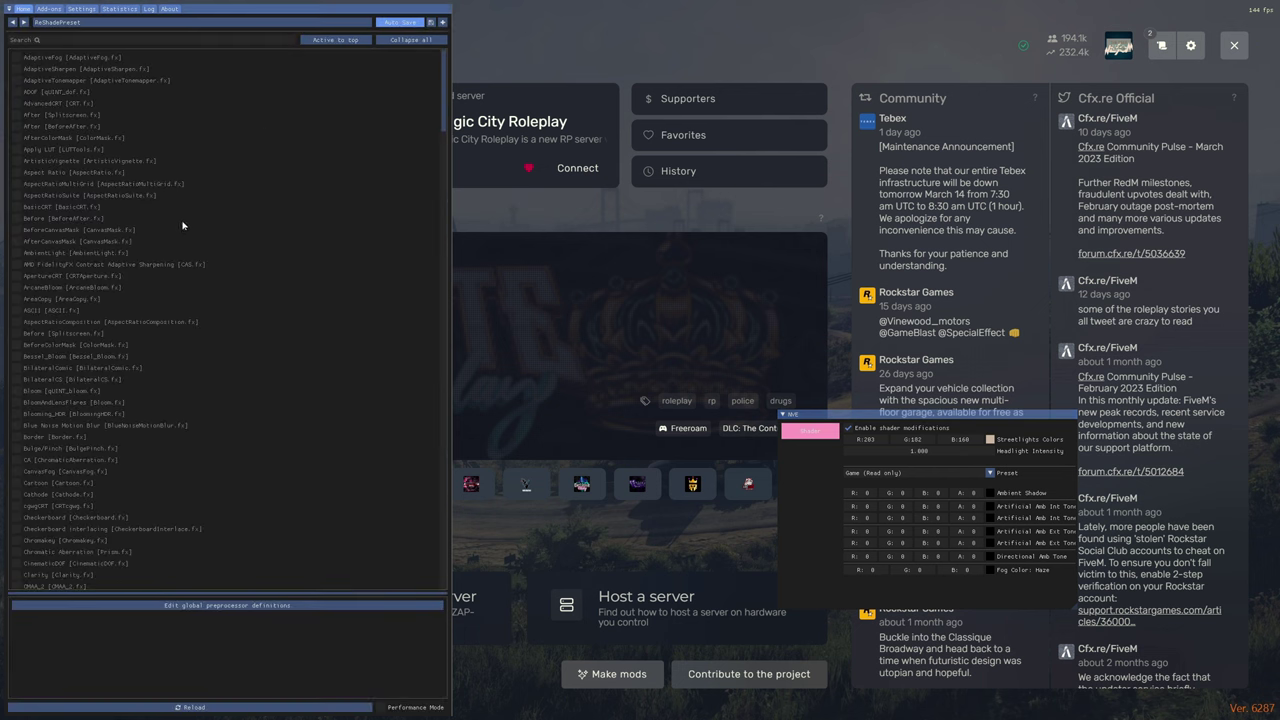
Browse the preset file list and add-ons, then hide the ReShade overlay
{"action": "left_click", "coordinate": [82, 22]}
{"action": "left_click", "coordinate": [82, 22]}
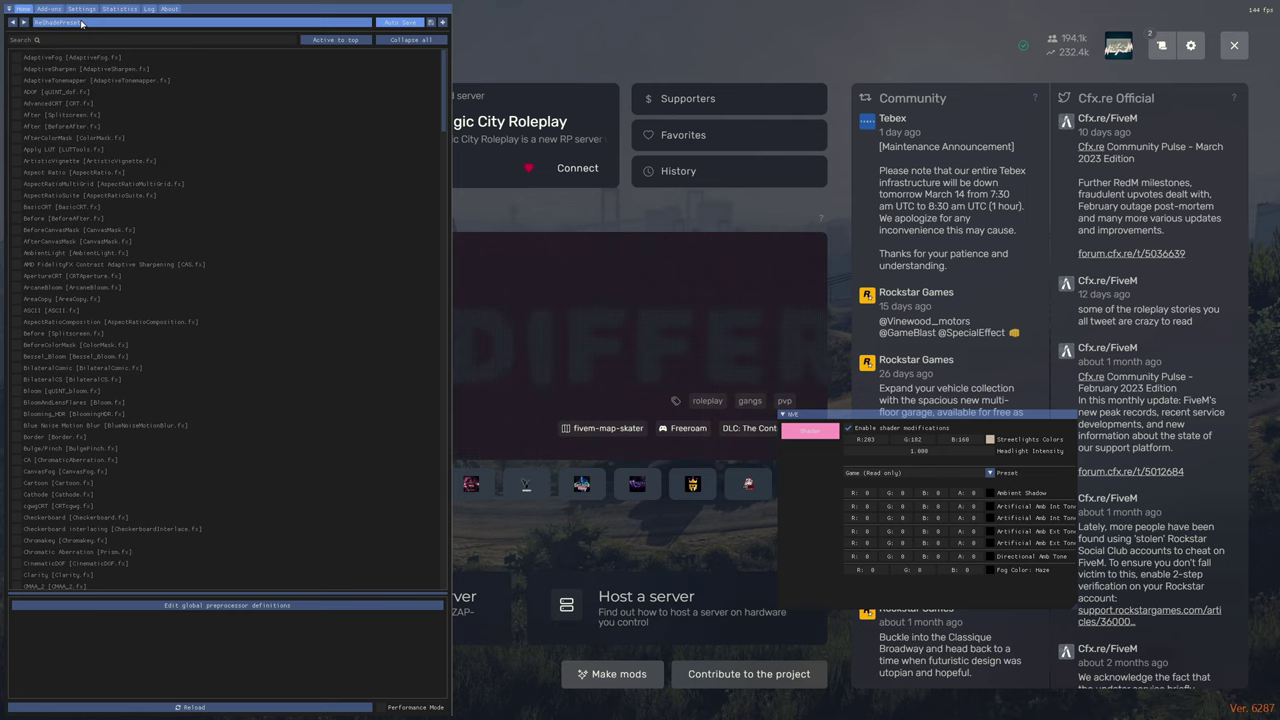
{"action": "left_click", "coordinate": [82, 22]}
{"action": "left_click", "coordinate": [82, 22]}
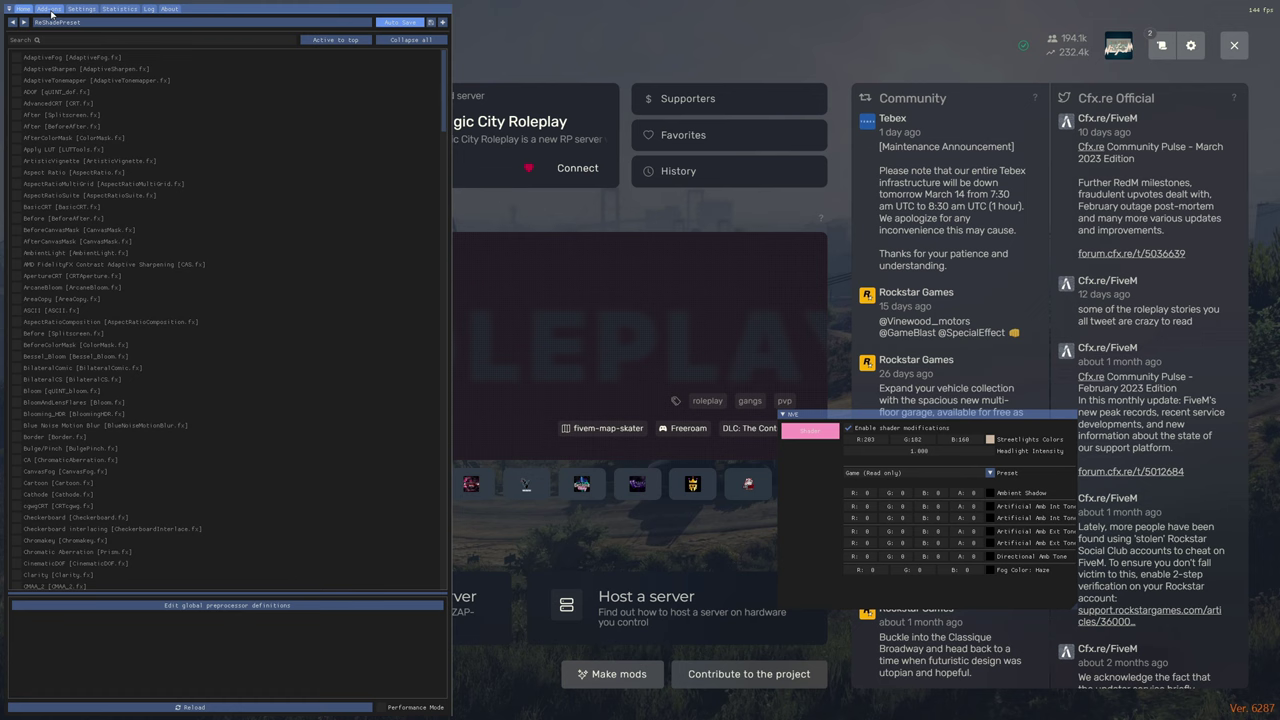
{"action": "left_click", "coordinate": [48, 8]}
{"action": "left_click", "coordinate": [27, 9]}
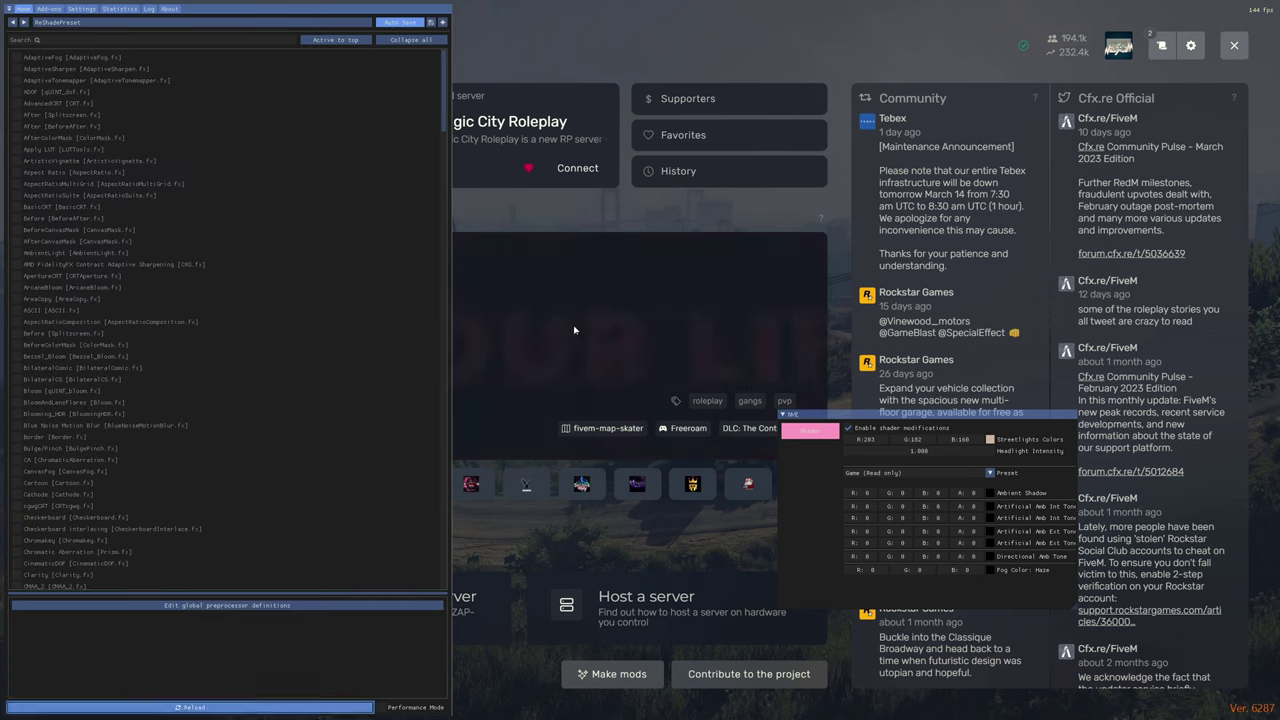
{"action": "key", "text": "Home"}
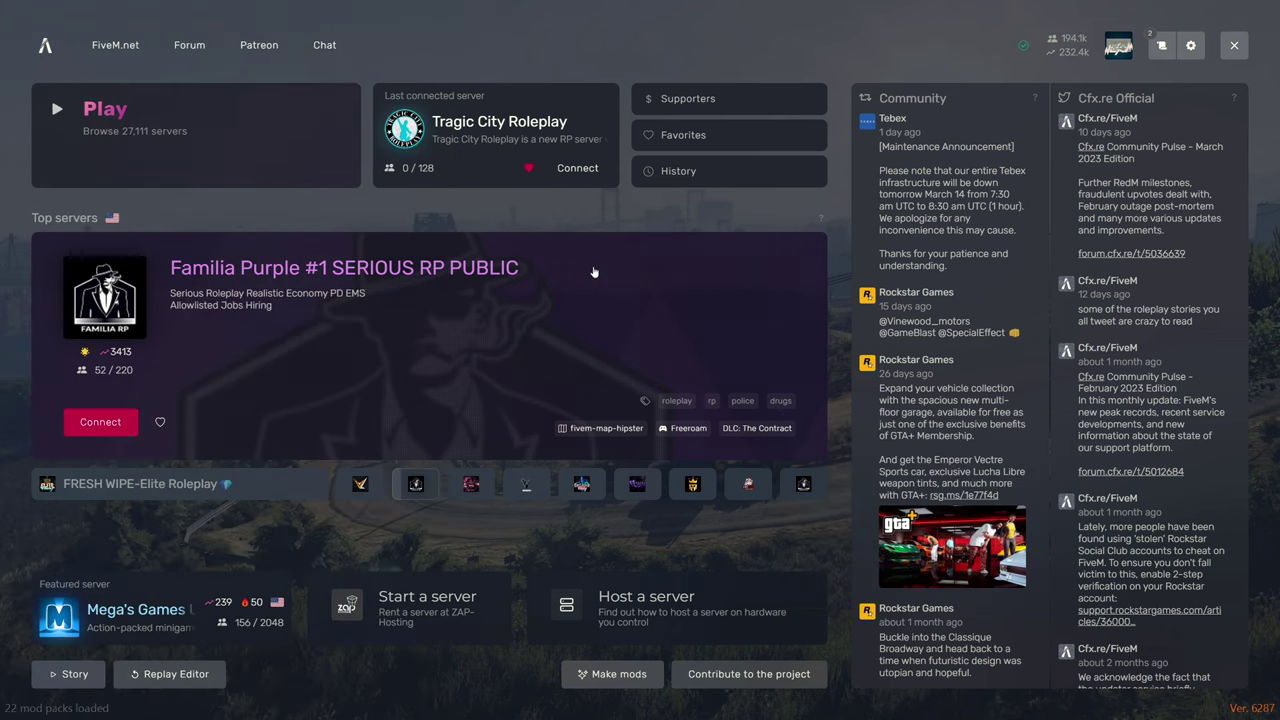
Exit FiveM to the desktop and inspect the files in the package's ReShade Shaders folder
{"action": "left_click", "coordinate": [1234, 45]}
{"action": "left_click", "coordinate": [1160, 50]}
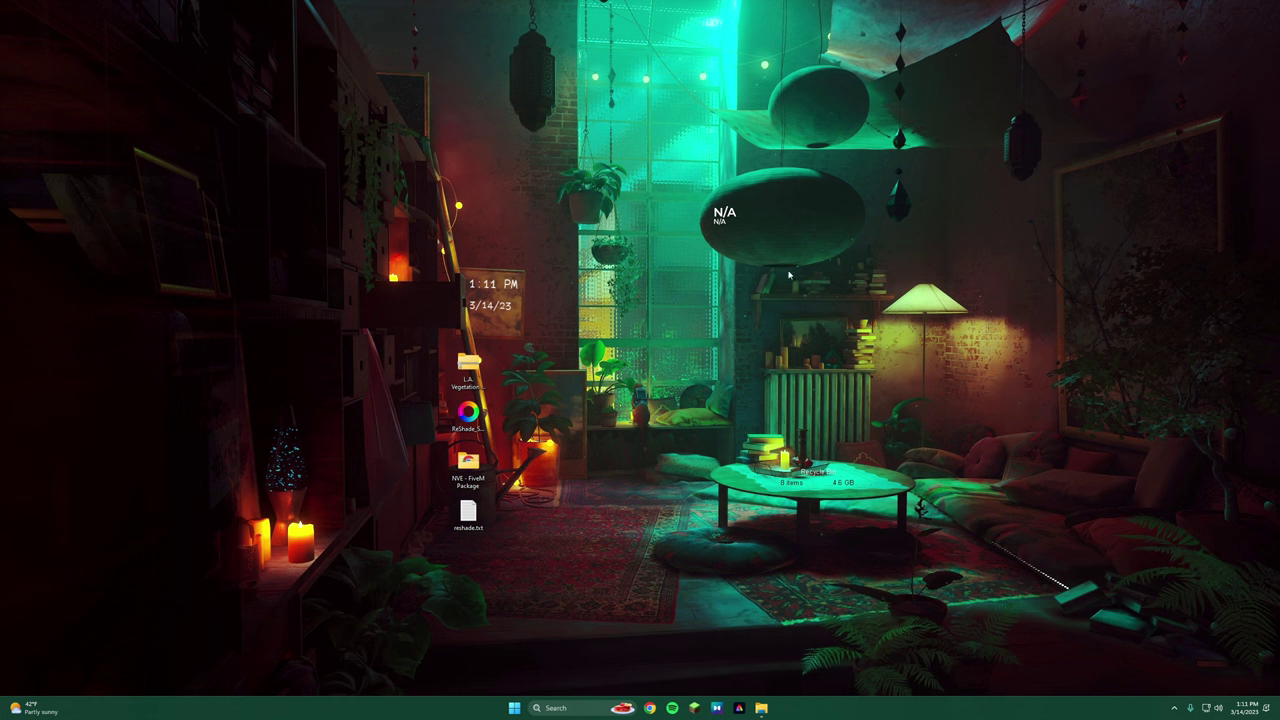
{"action": "mouse_move", "coordinate": [772, 710]}
{"action": "left_click", "coordinate": [790, 675]}
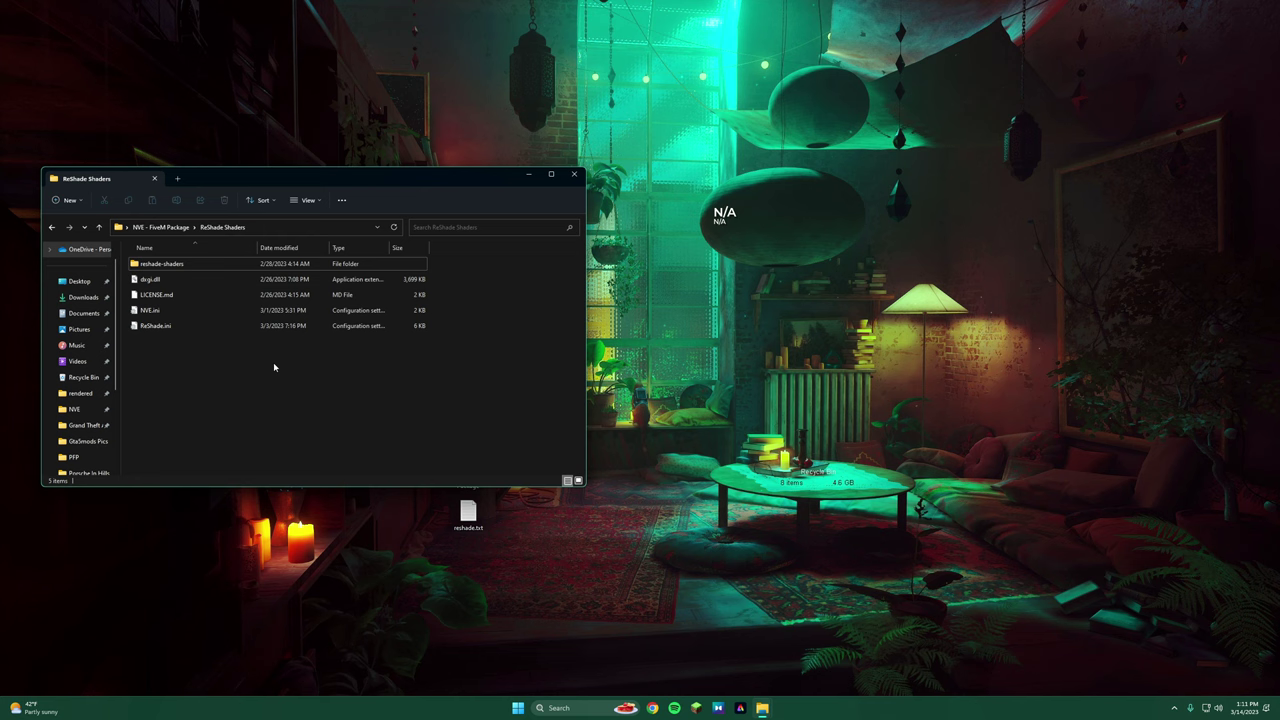
{"action": "mouse_move", "coordinate": [178, 366]}
{"action": "left_mouse_down"}
{"action": "mouse_move", "coordinate": [180, 258]}
{"action": "mouse_move", "coordinate": [200, 354]}
{"action": "left_mouse_up"}
{"action": "left_click", "coordinate": [200, 354]}
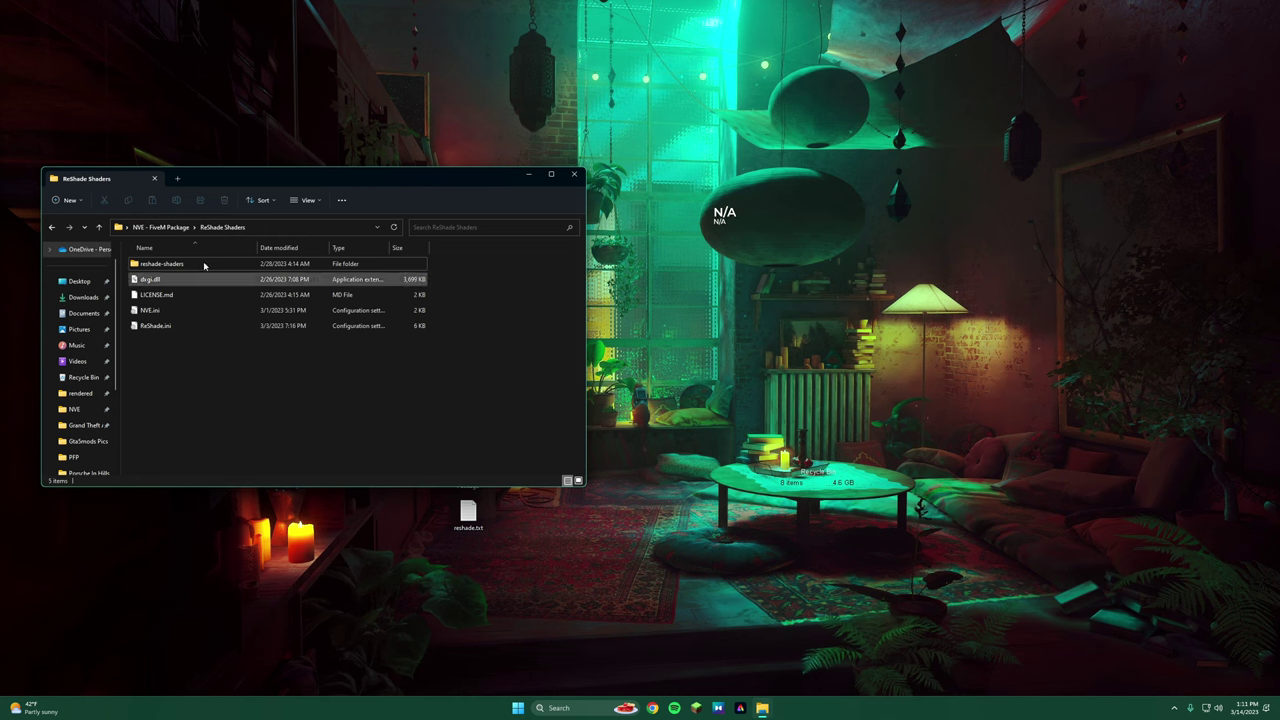
{"action": "left_click", "coordinate": [162, 311]}
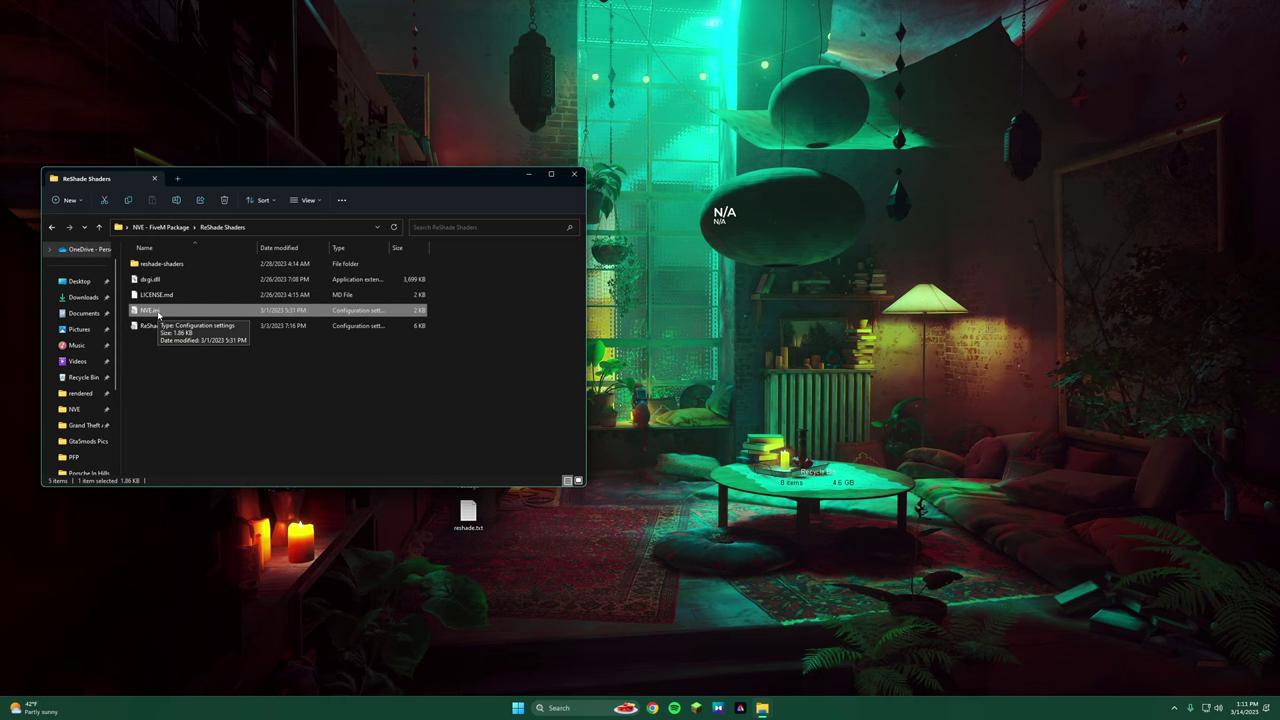
{"action": "left_click", "coordinate": [210, 398]}
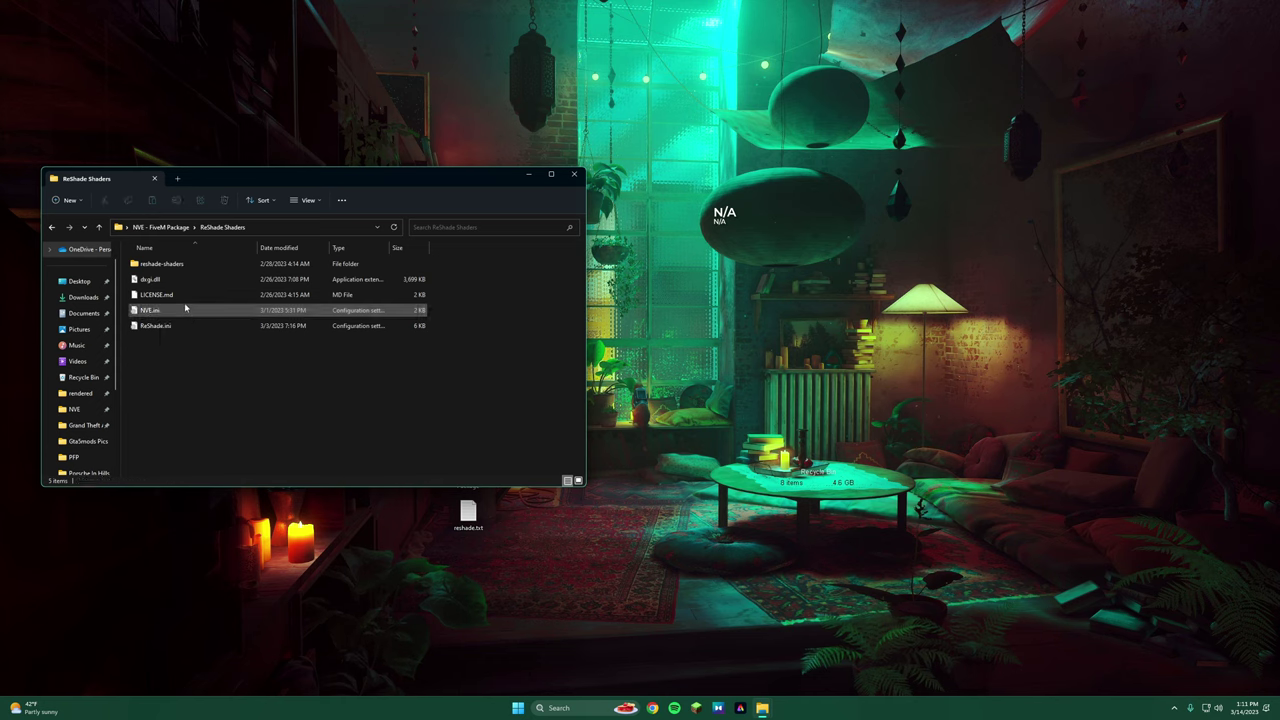
Move NVE.ini into the game's preset folder, then select all four ReShade Shaders items
{"action": "left_click", "coordinate": [718, 655]}
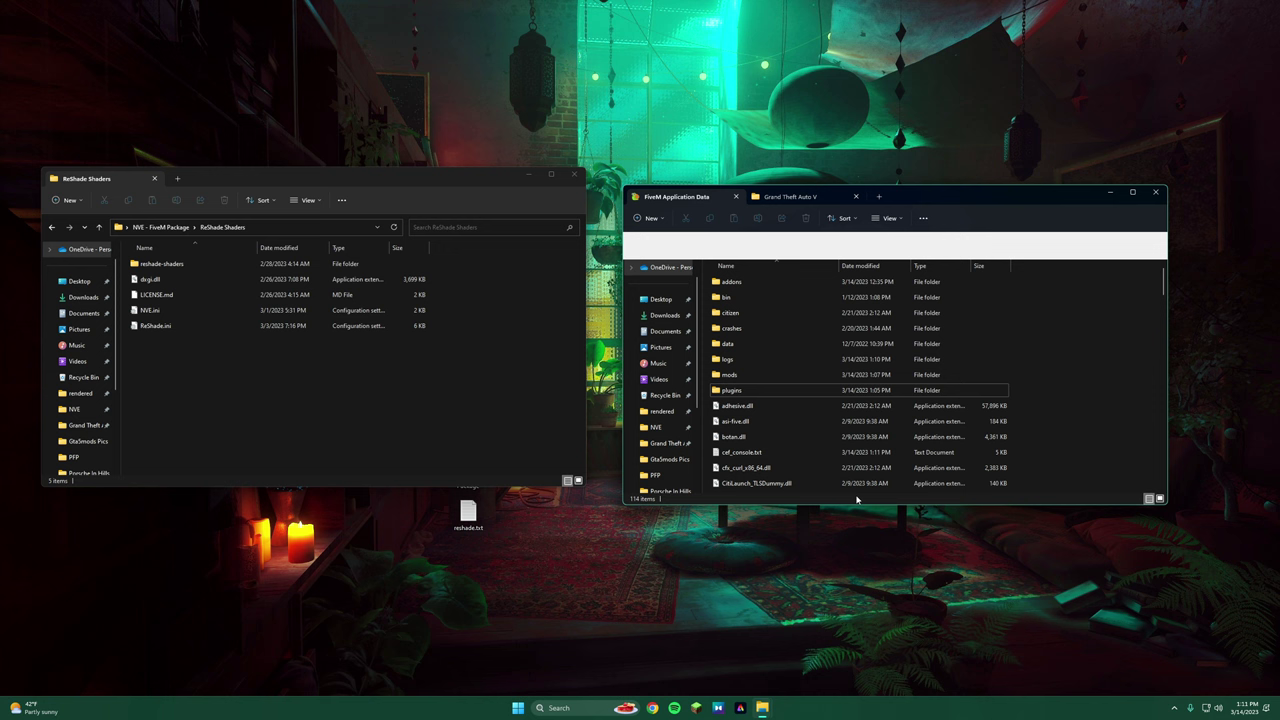
{"action": "left_click", "coordinate": [810, 197]}
{"action": "left_click_drag", "start_coordinate": [810, 197], "coordinate": [831, 197]}
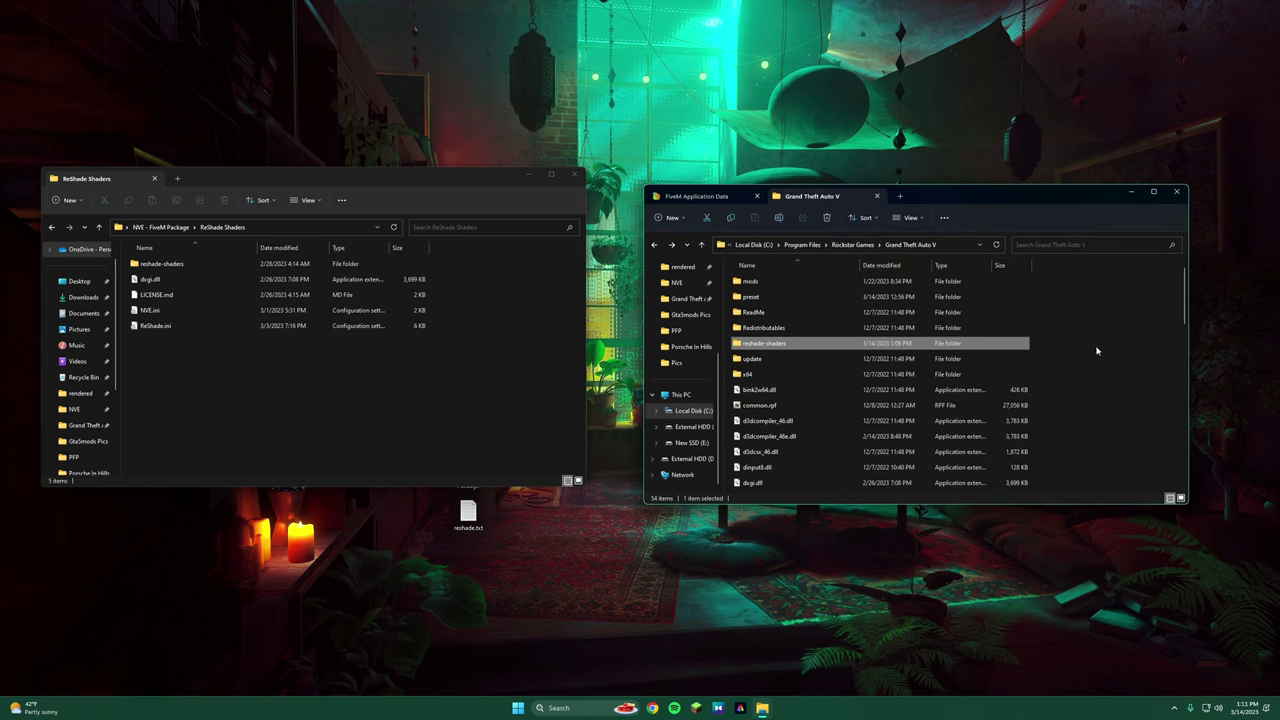
{"action": "double_click", "coordinate": [803, 300]}
{"action": "left_click_drag", "start_coordinate": [578, 390], "coordinate": [766, 372]}
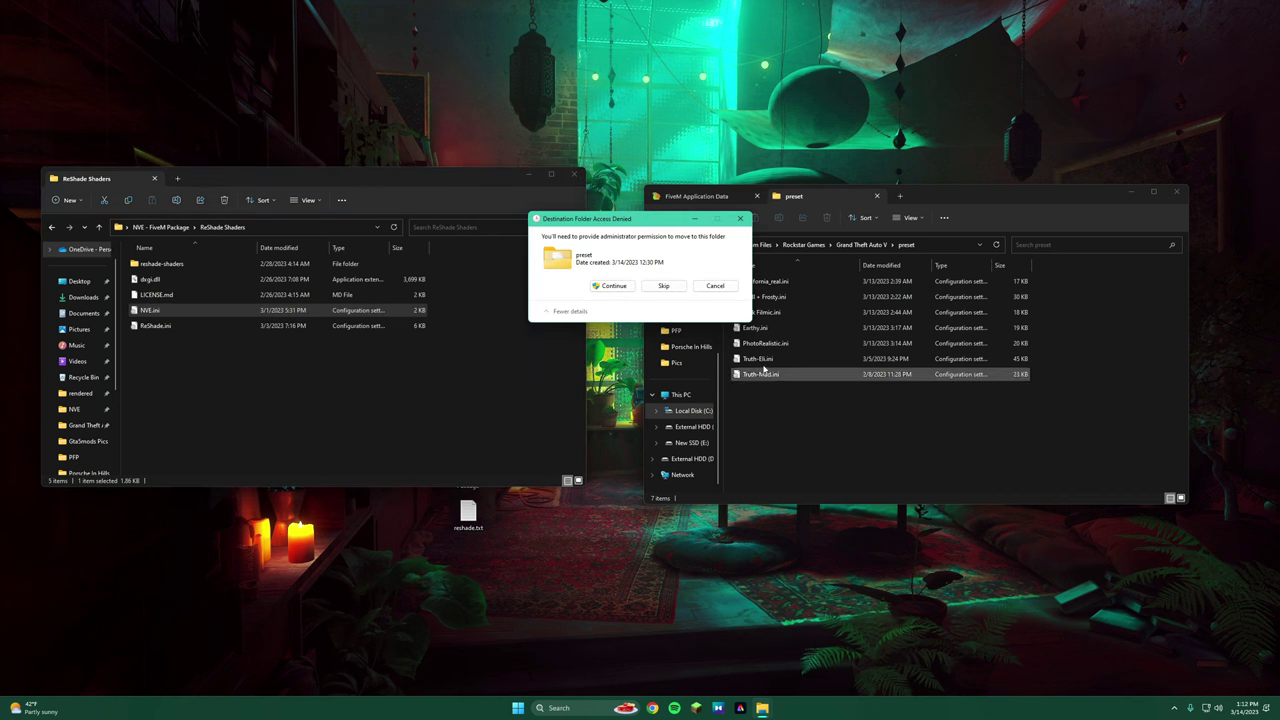
{"action": "left_click", "coordinate": [612, 286]}
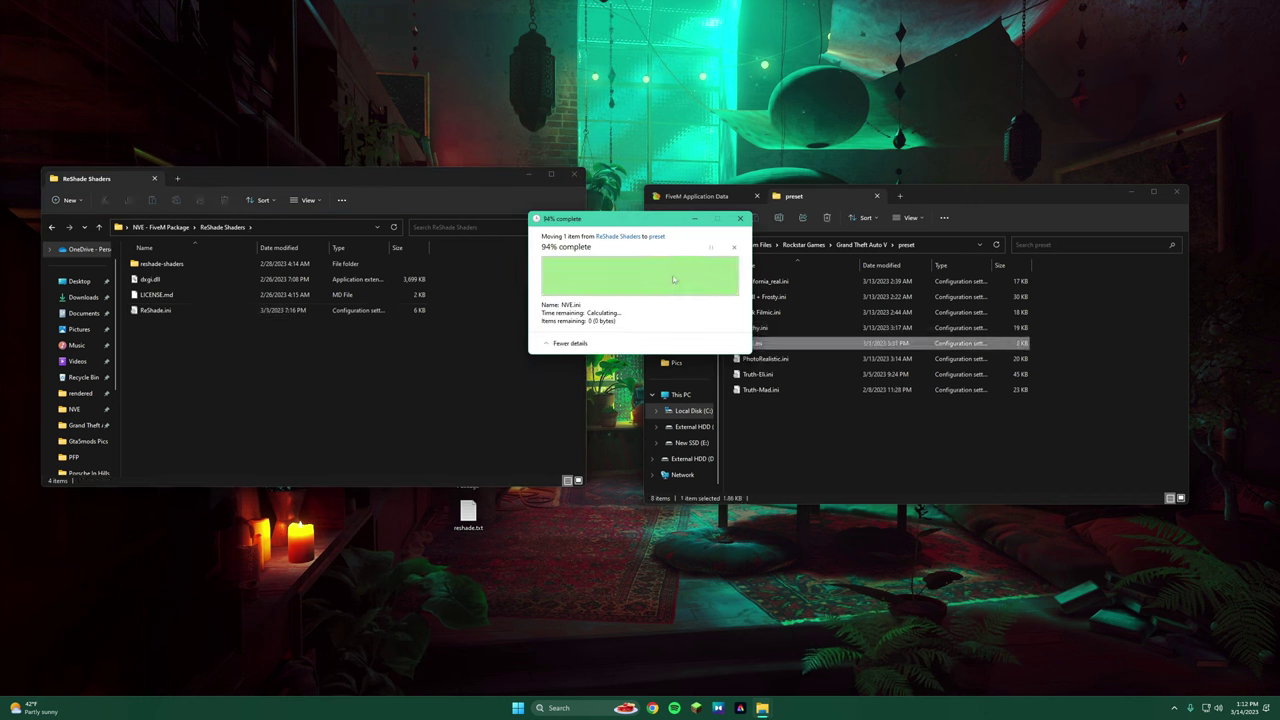
{"action": "key", "text": "alt+Up"}
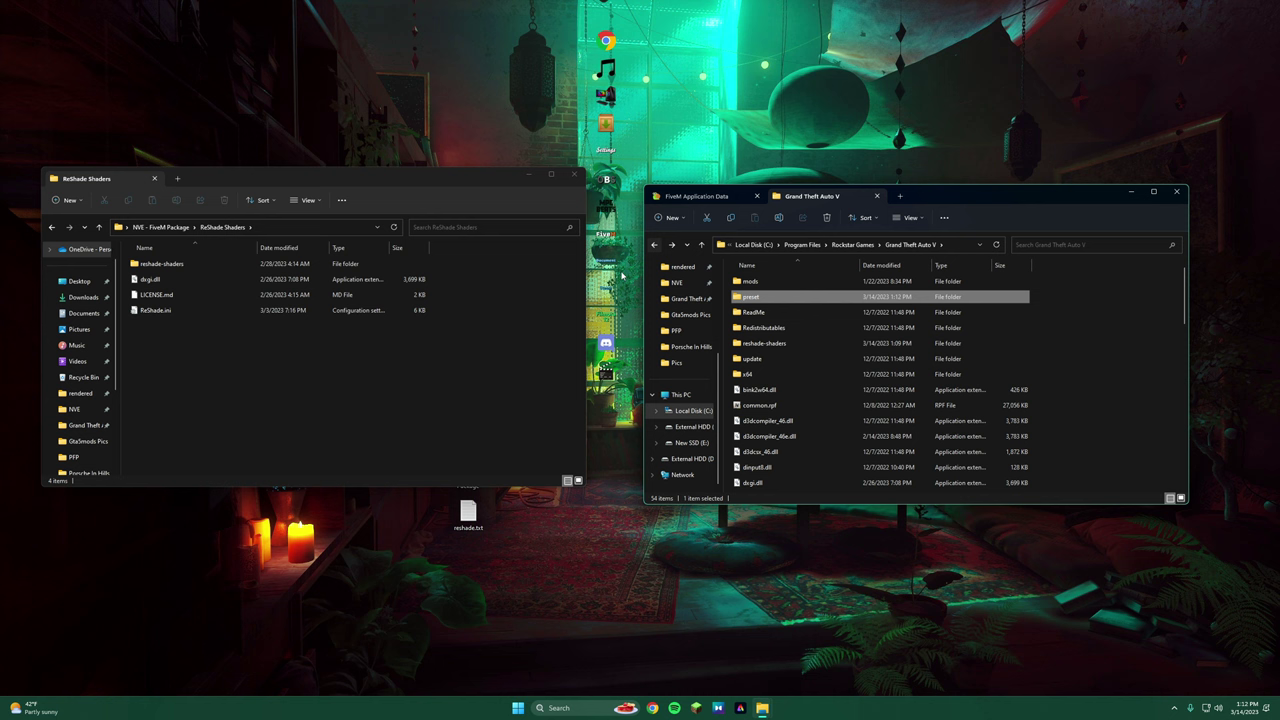
{"action": "left_click_drag", "start_coordinate": [240, 340], "coordinate": [1100, 372]}
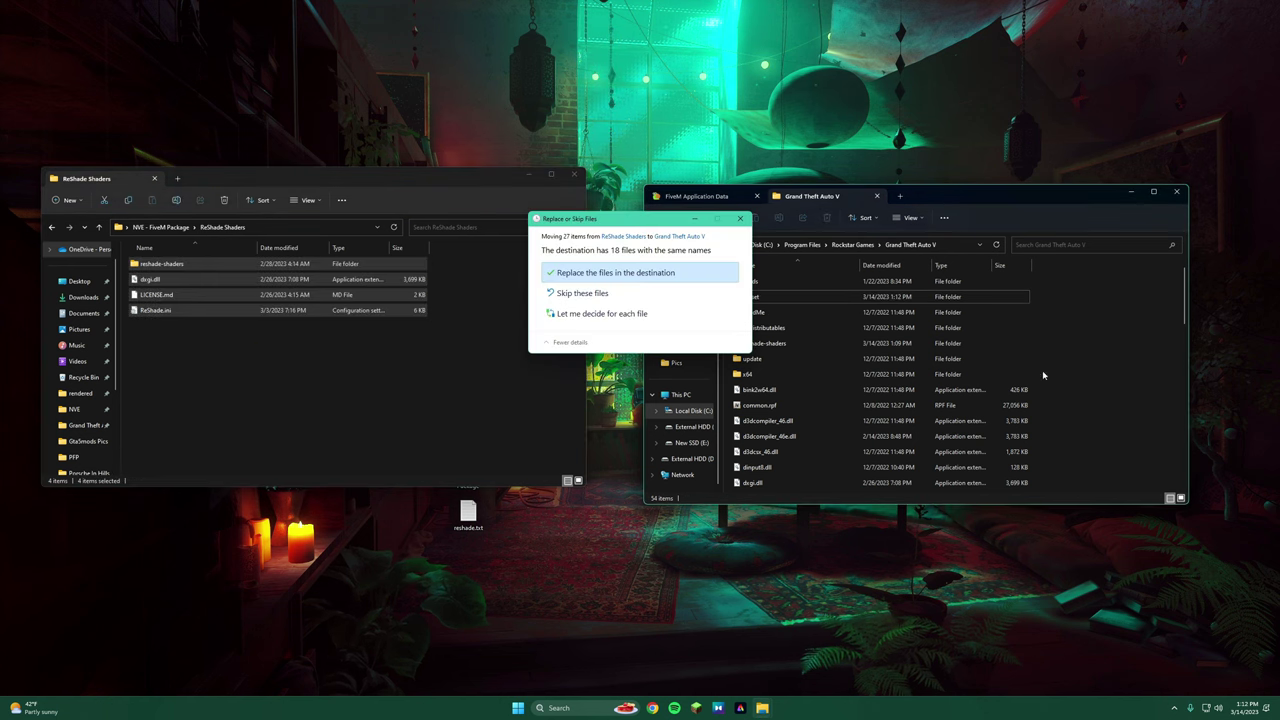
Replace the existing ReShade files in the Grand Theft Auto V folder, approving each administrator prompt
{"action": "left_click", "coordinate": [628, 275]}
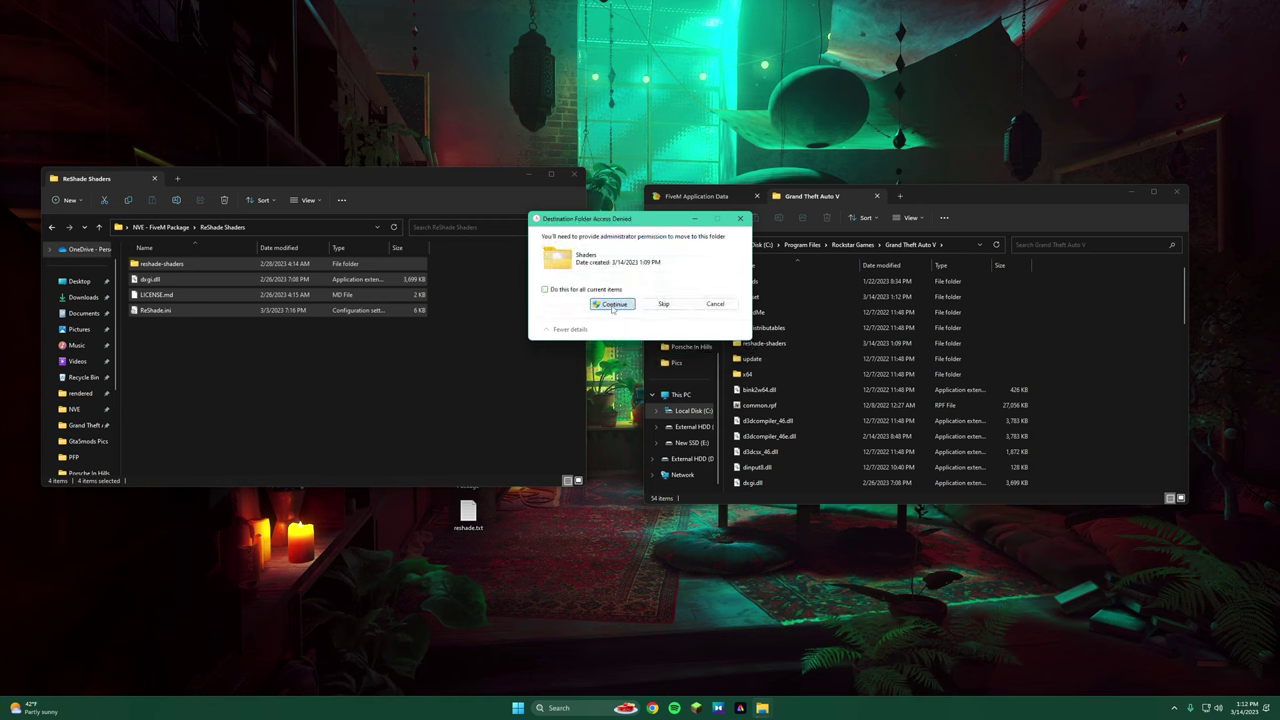
{"action": "left_click", "coordinate": [613, 304]}
{"action": "left_click", "coordinate": [614, 305]}
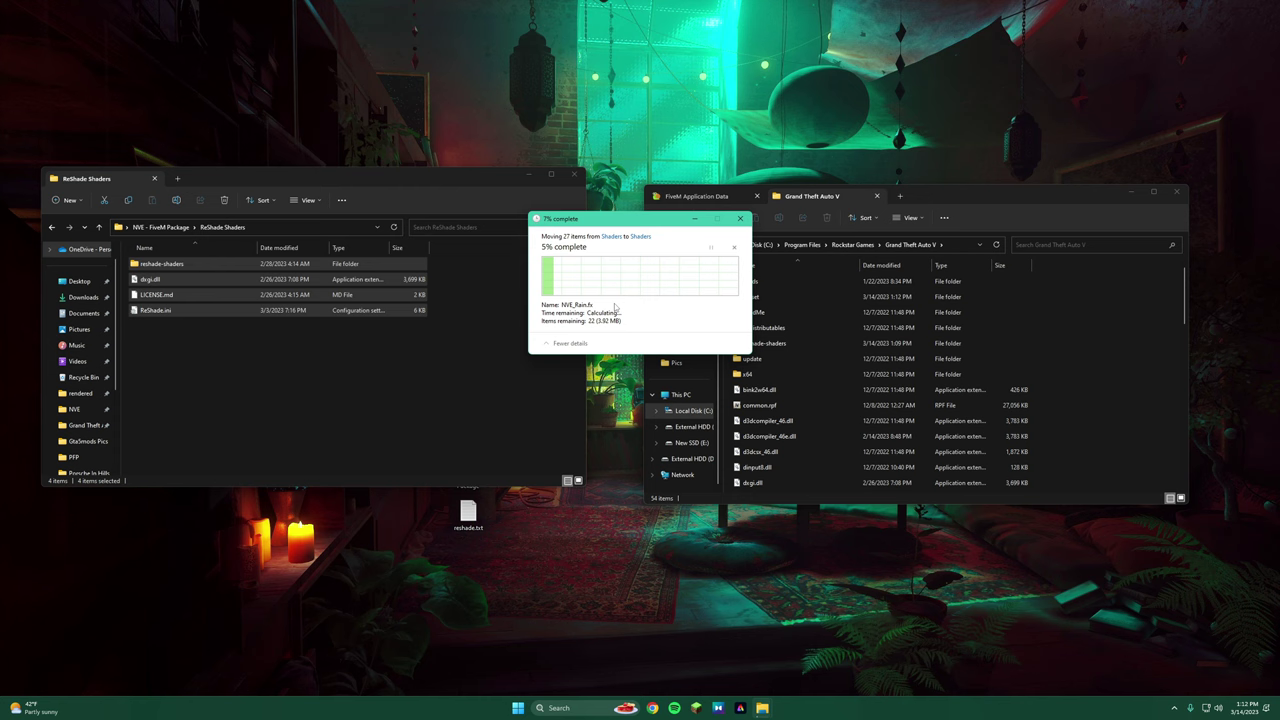
{"action": "left_click", "coordinate": [613, 304]}
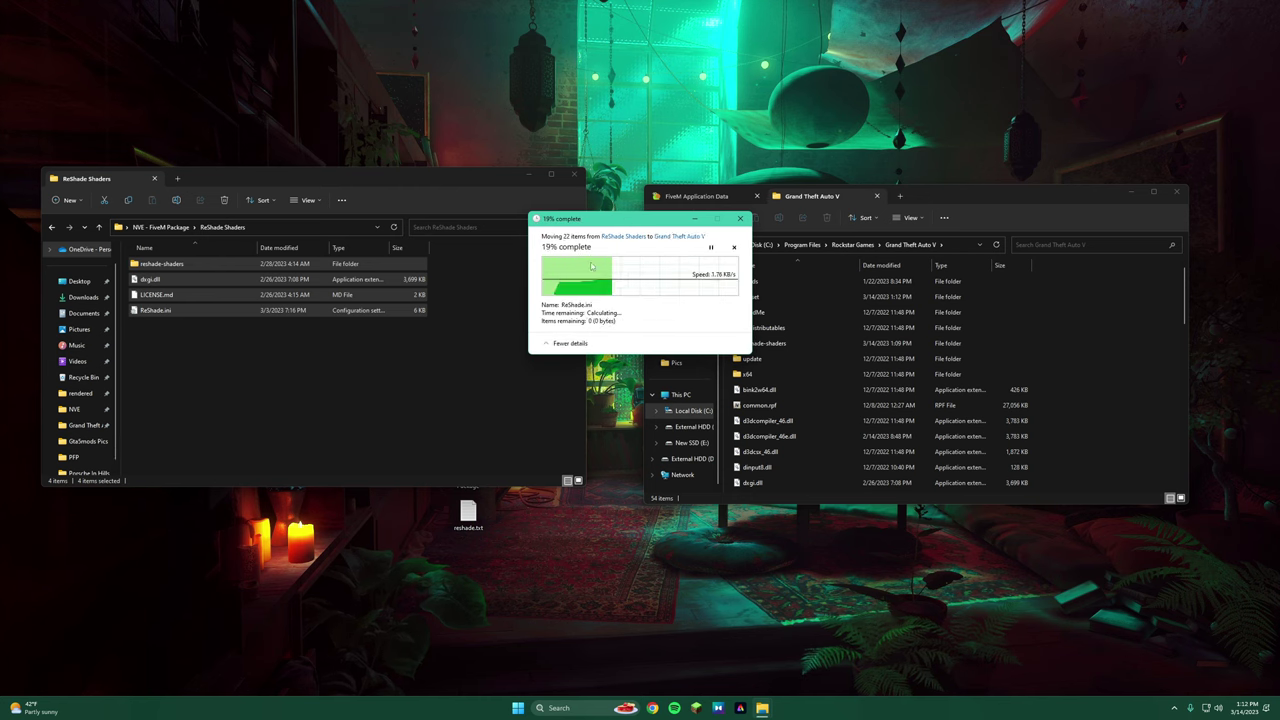
Close the ReShade Shaders window and minimize the Grand Theft Auto V folder window
{"action": "left_click", "coordinate": [409, 351]}
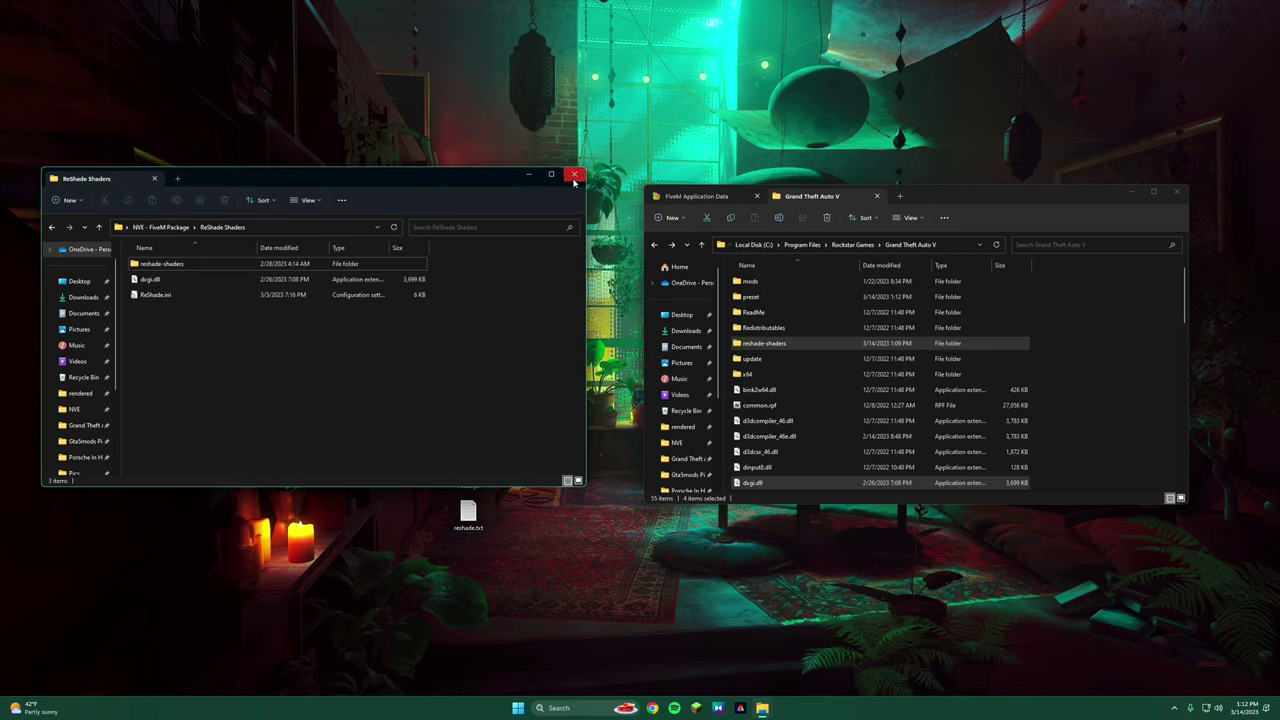
{"action": "left_click", "coordinate": [574, 176]}
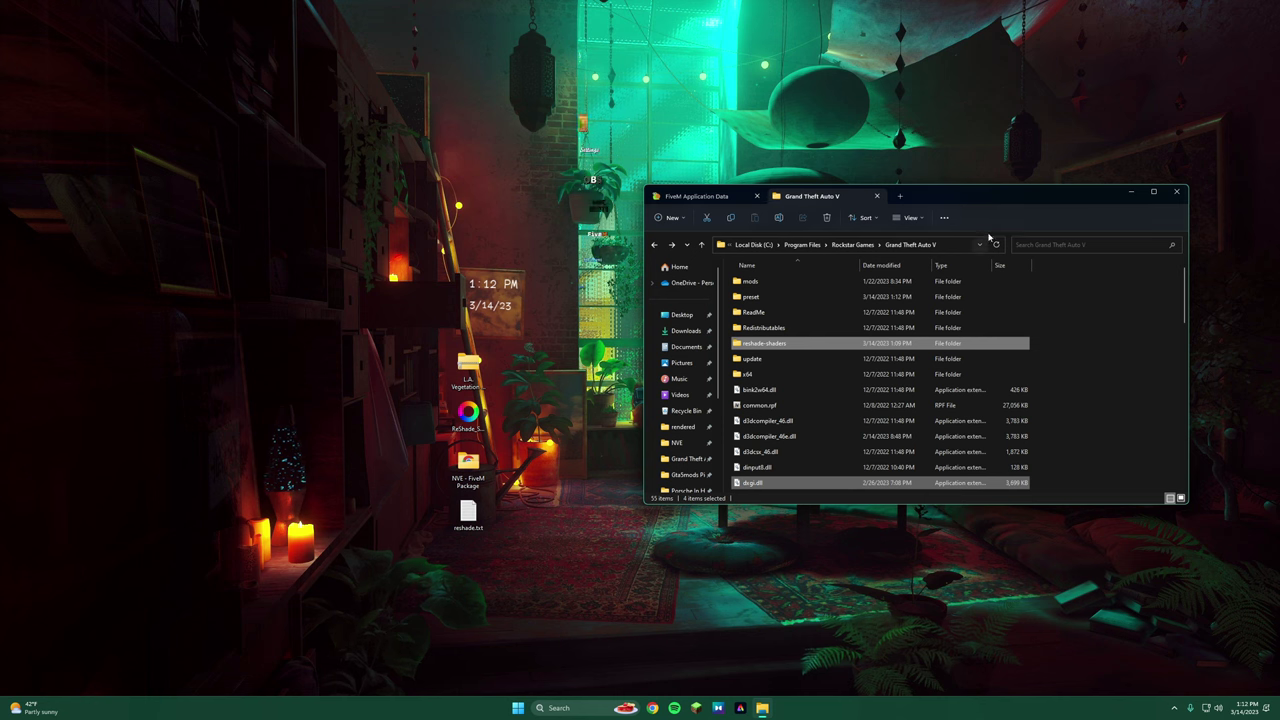
{"action": "left_click_drag", "start_coordinate": [943, 200], "coordinate": [857, 203]}
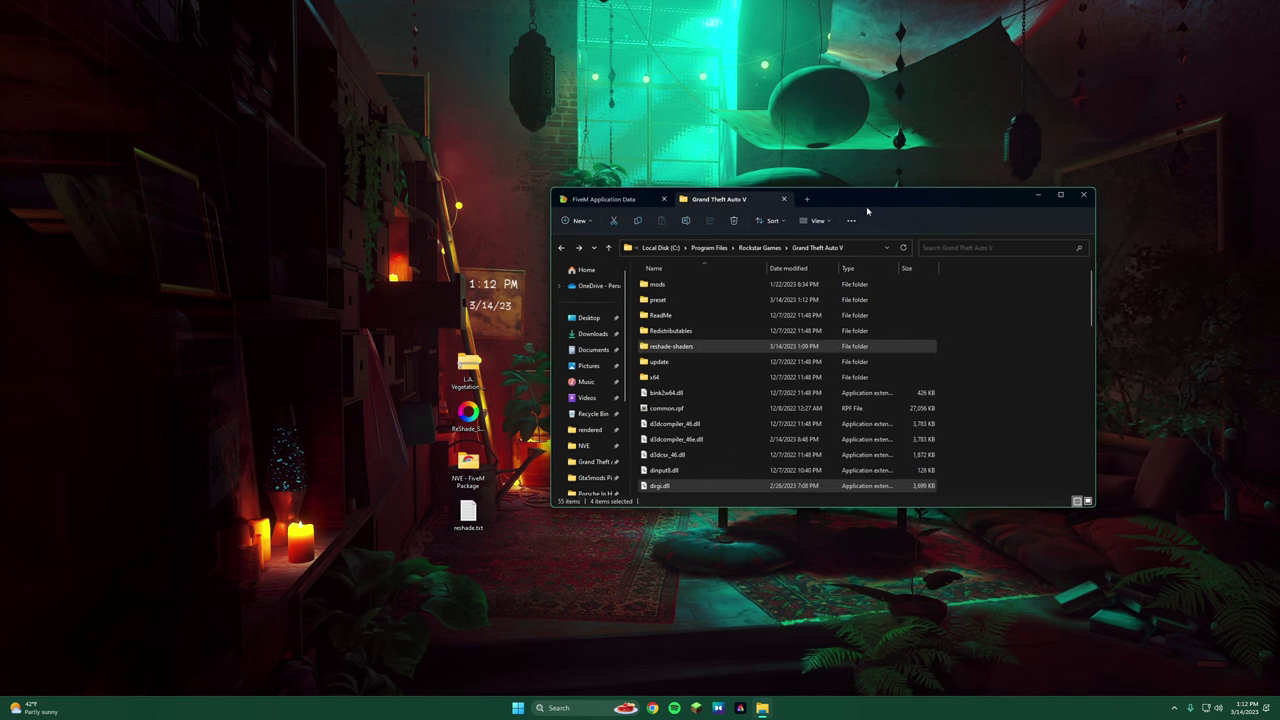
{"action": "left_click", "coordinate": [997, 357]}
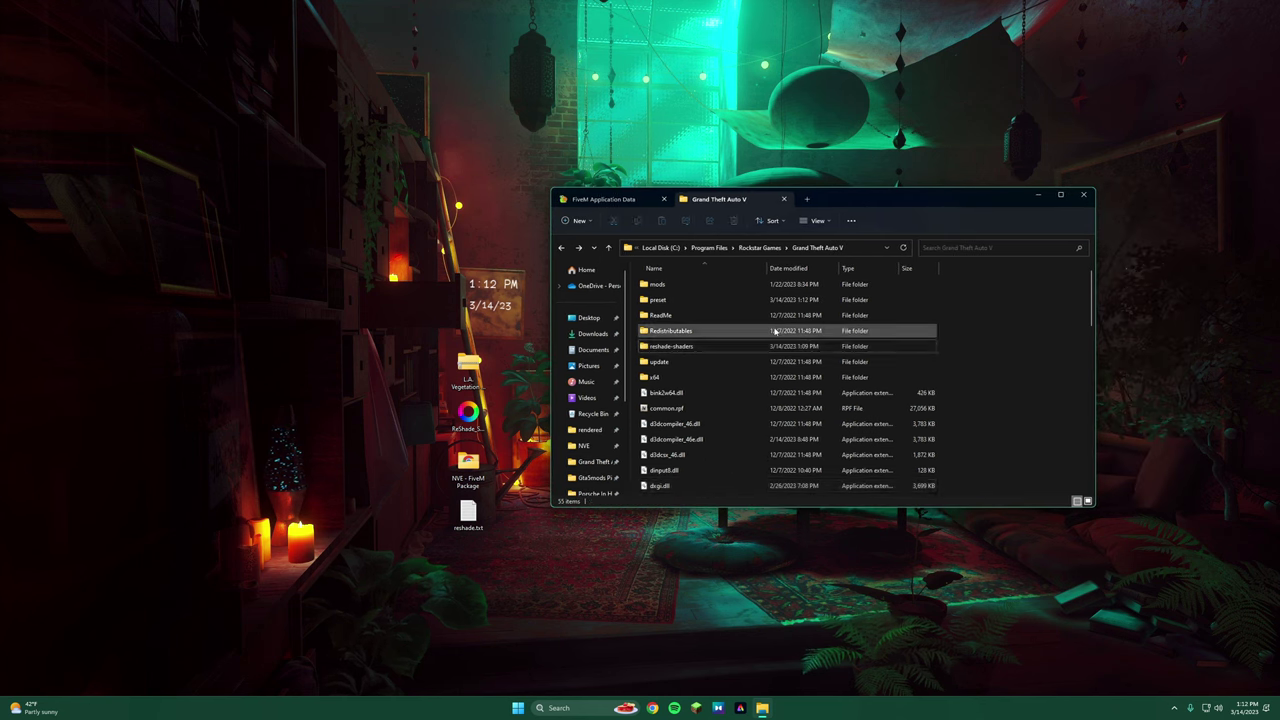
{"action": "left_click", "coordinate": [1037, 198]}
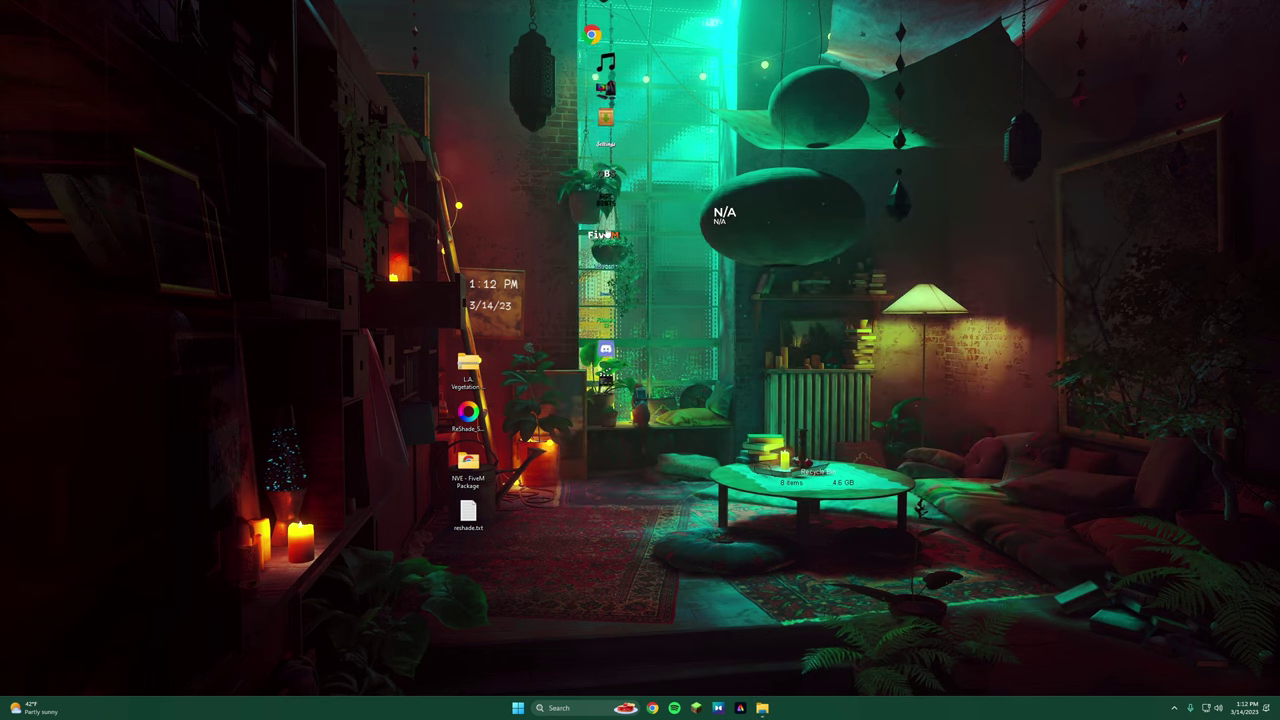
Launch FiveM, bring up and rearrange the ReShade overlay, hide it, then open the F8 console
{"action": "double_click", "coordinate": [605, 233]}
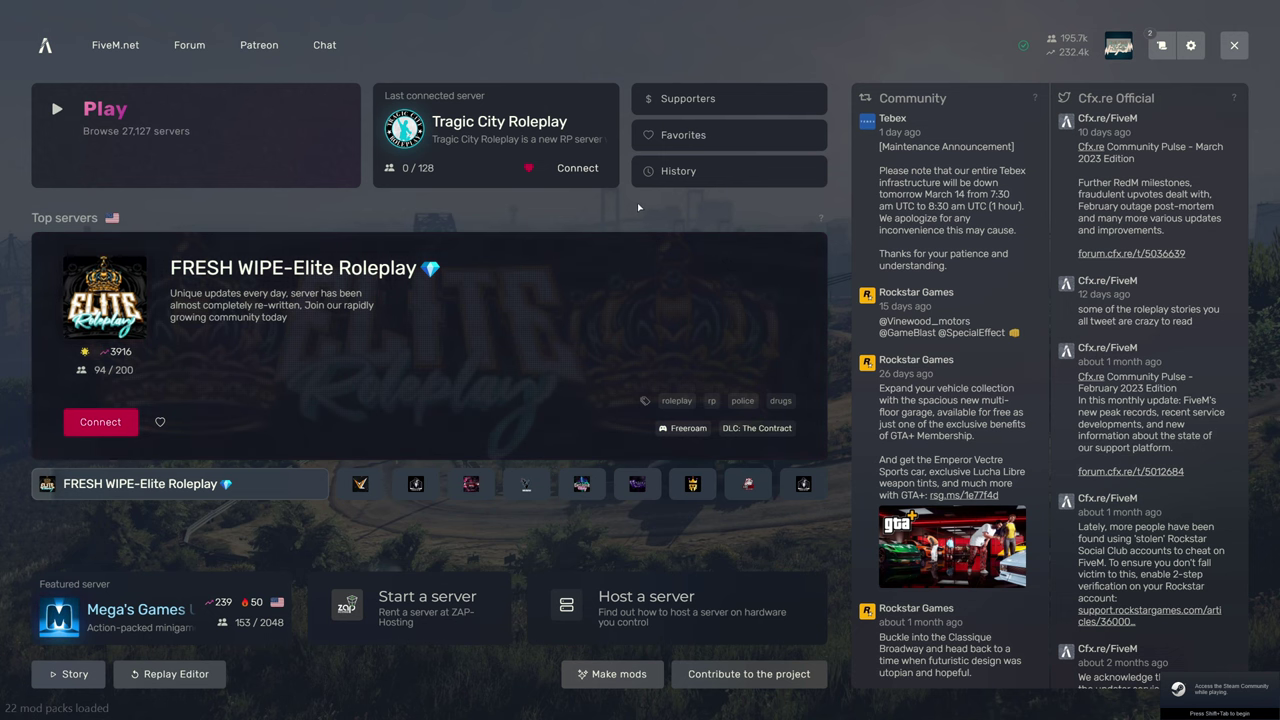
{"action": "key", "text": "Home"}
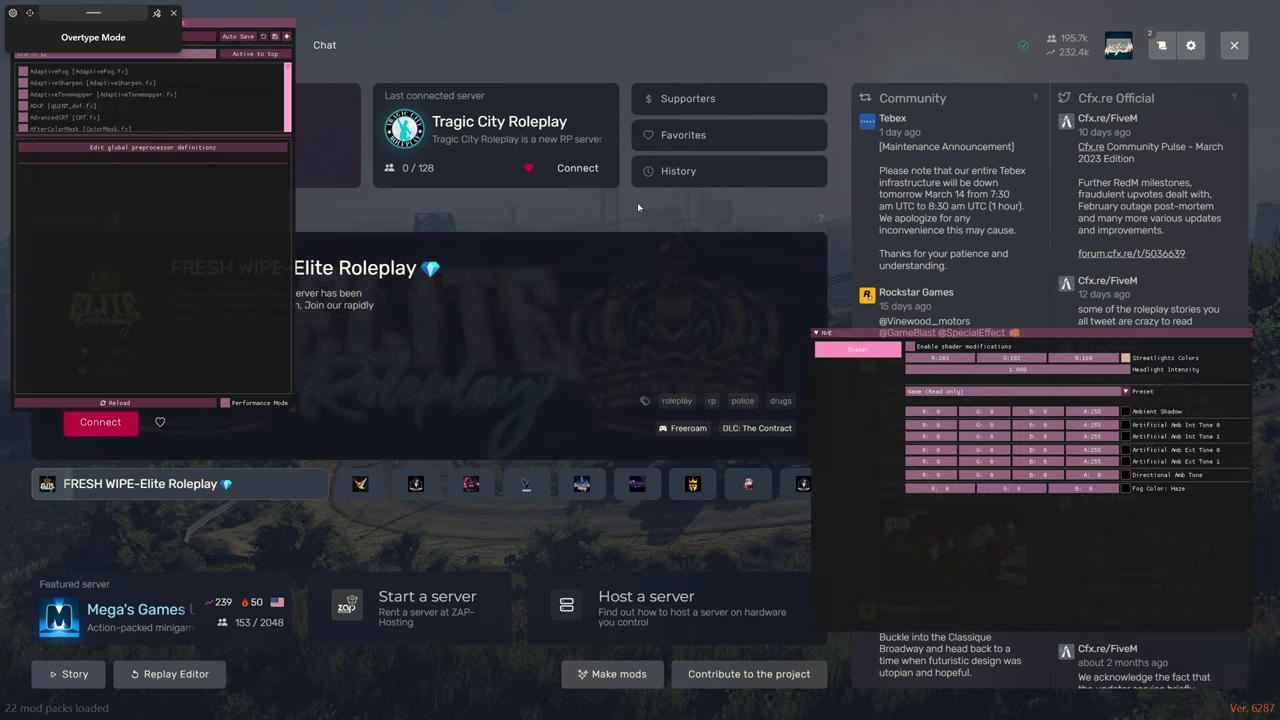
{"action": "left_click_drag", "start_coordinate": [212, 37], "coordinate": [12, 358]}
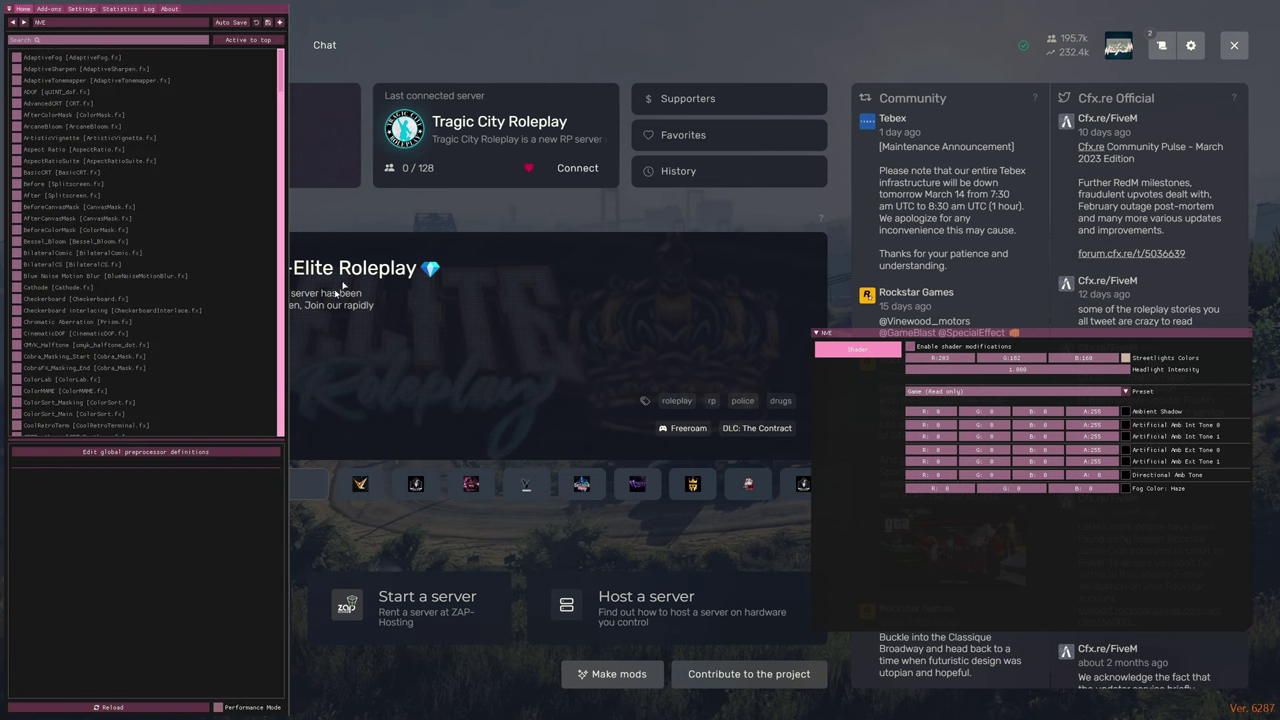
{"action": "left_click_drag", "start_coordinate": [290, 145], "coordinate": [362, 145]}
{"action": "key", "text": "Home"}
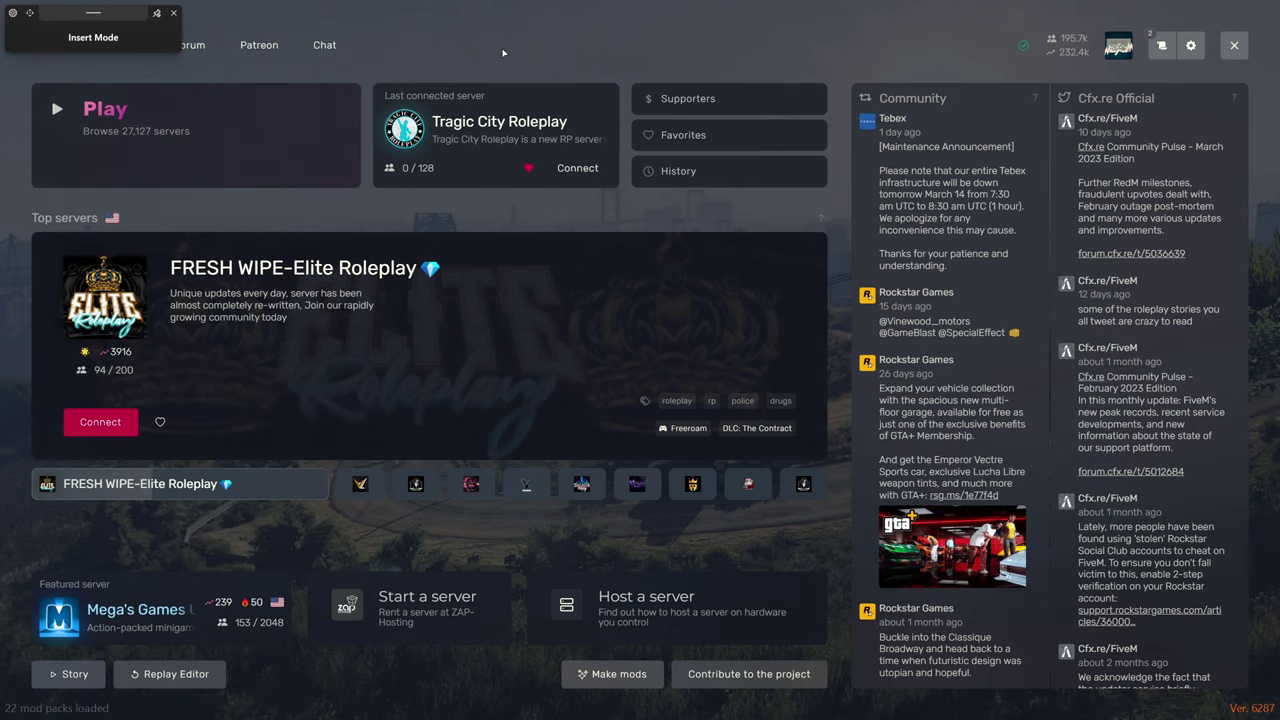
{"action": "key", "text": "F8"}
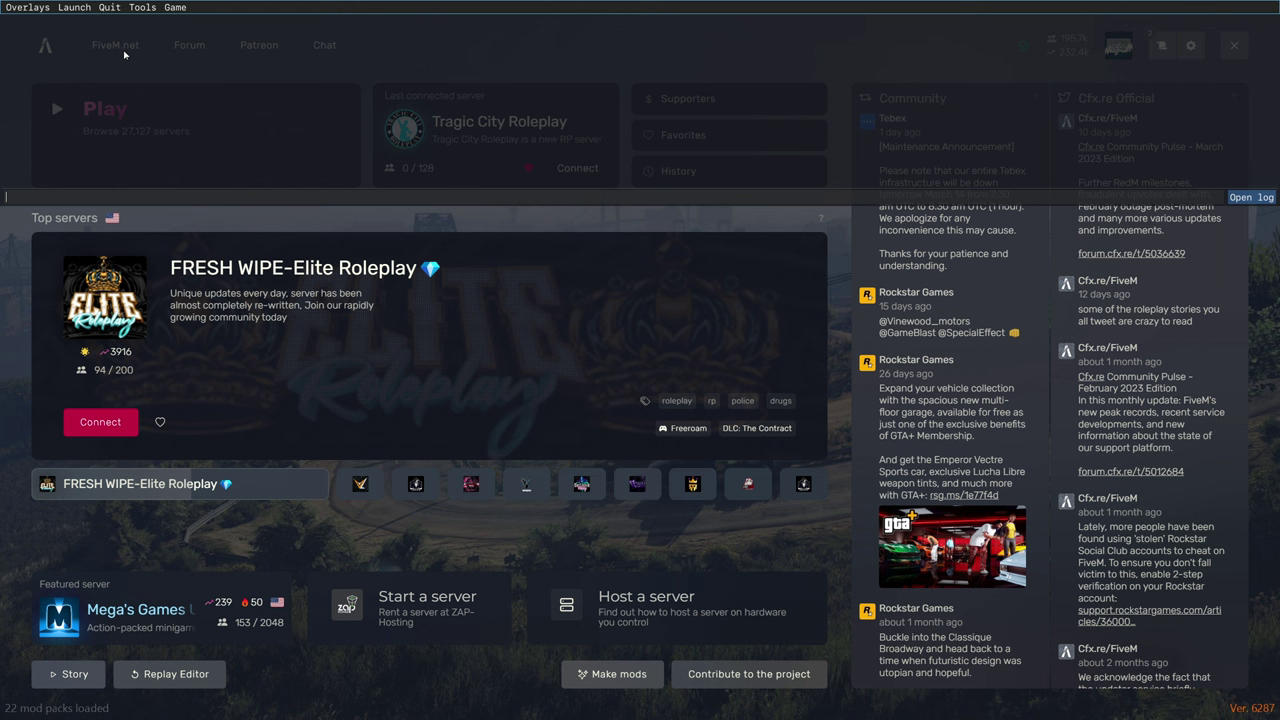
{"action": "key", "text": "alt+Tab"}
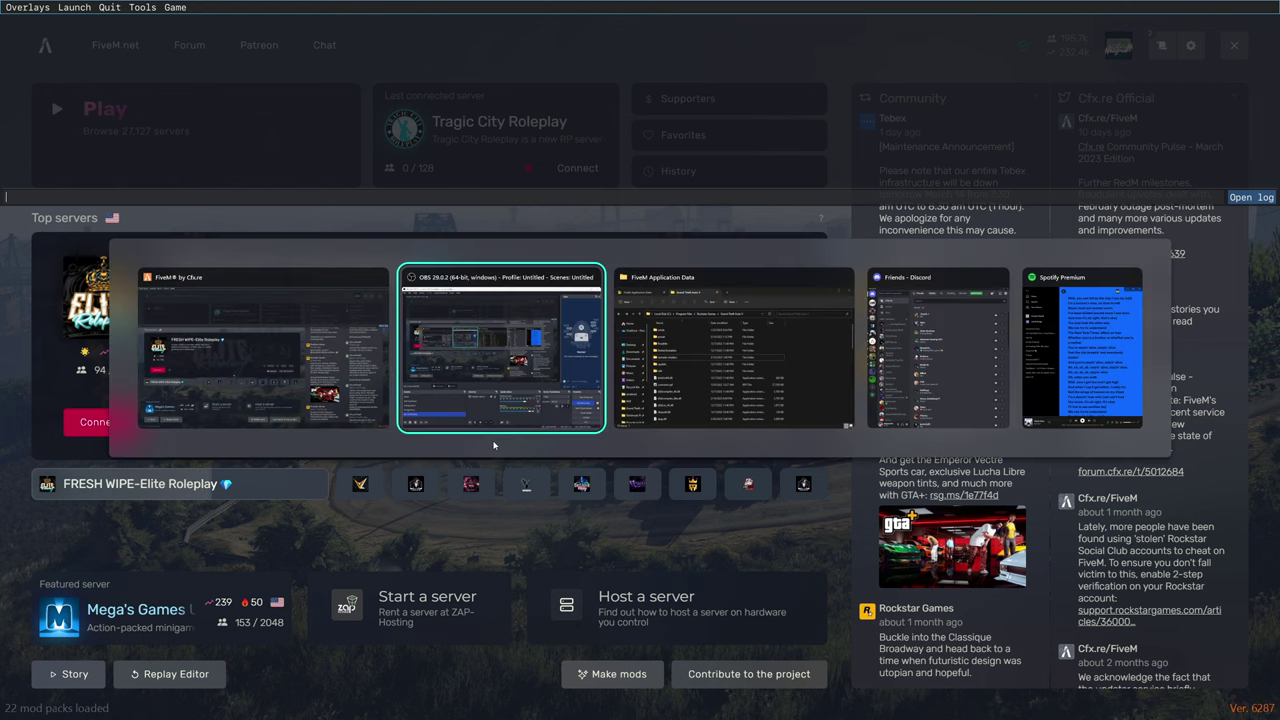
{"action": "key", "text": "alt+Tab"}
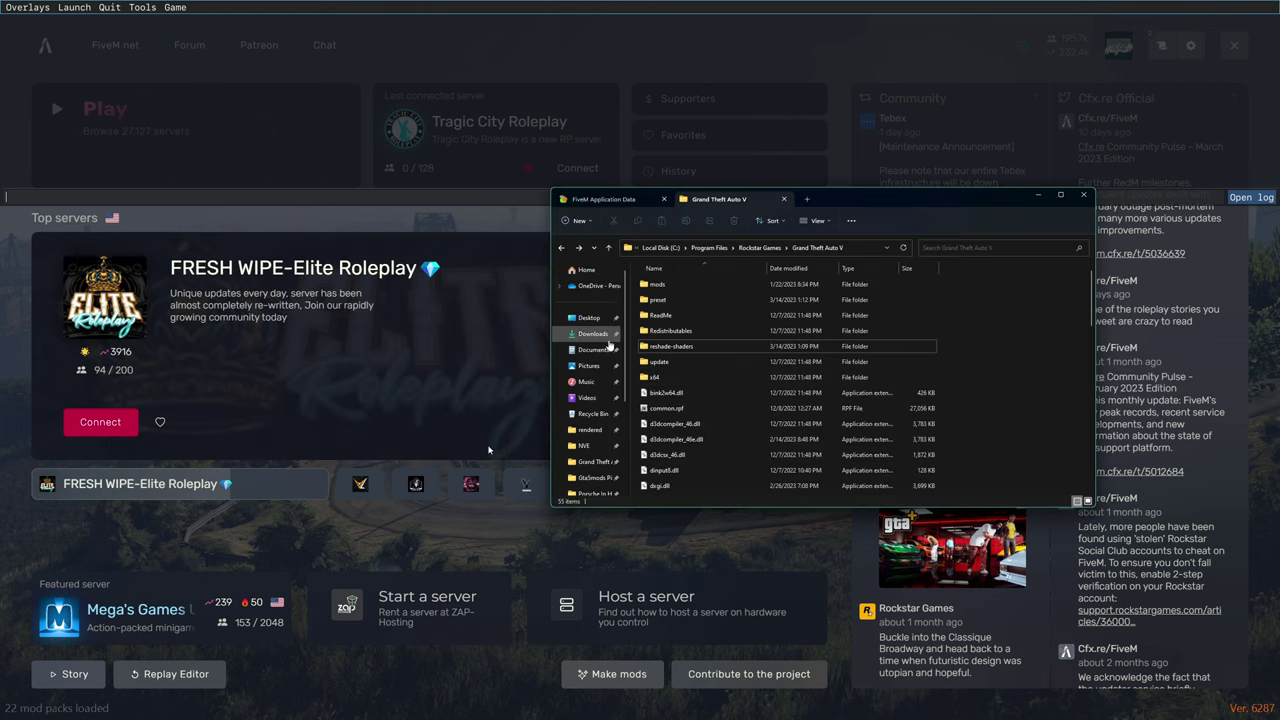
{"action": "left_click", "coordinate": [585, 318]}
{"action": "double_click", "coordinate": [950, 367]}
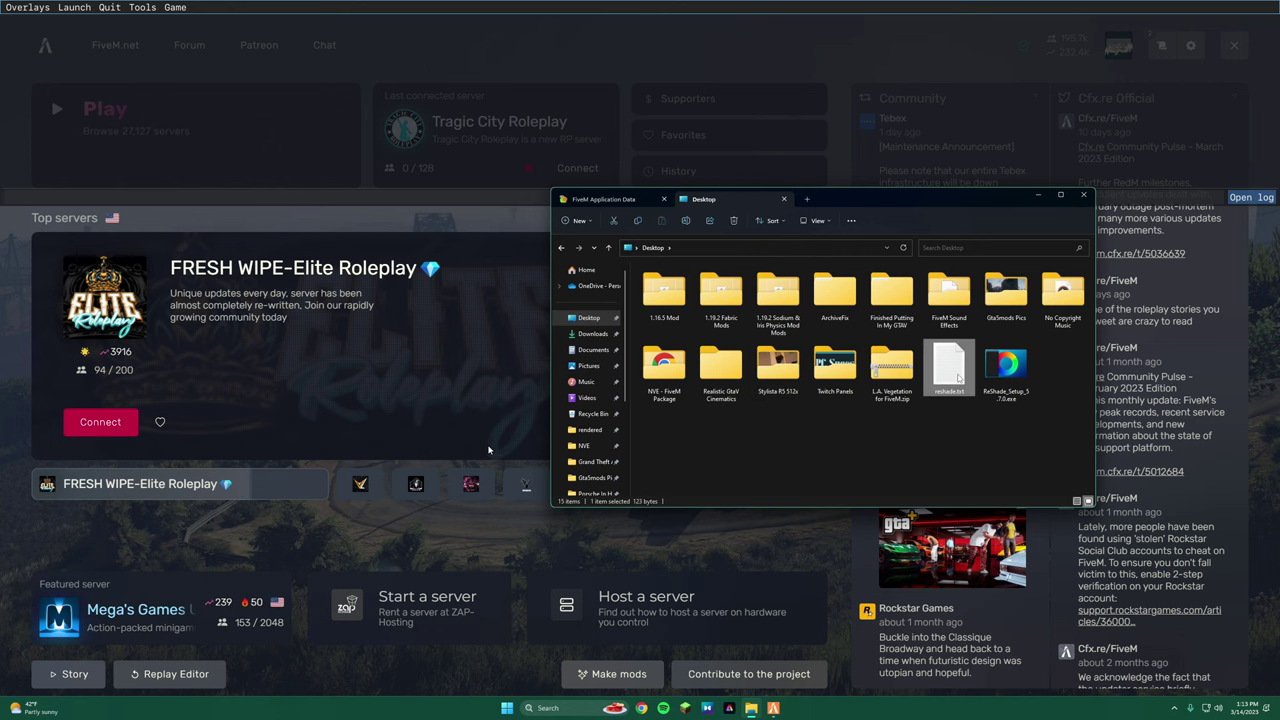
{"action": "left_click_drag", "start_coordinate": [1060, 140], "coordinate": [744, 244]}
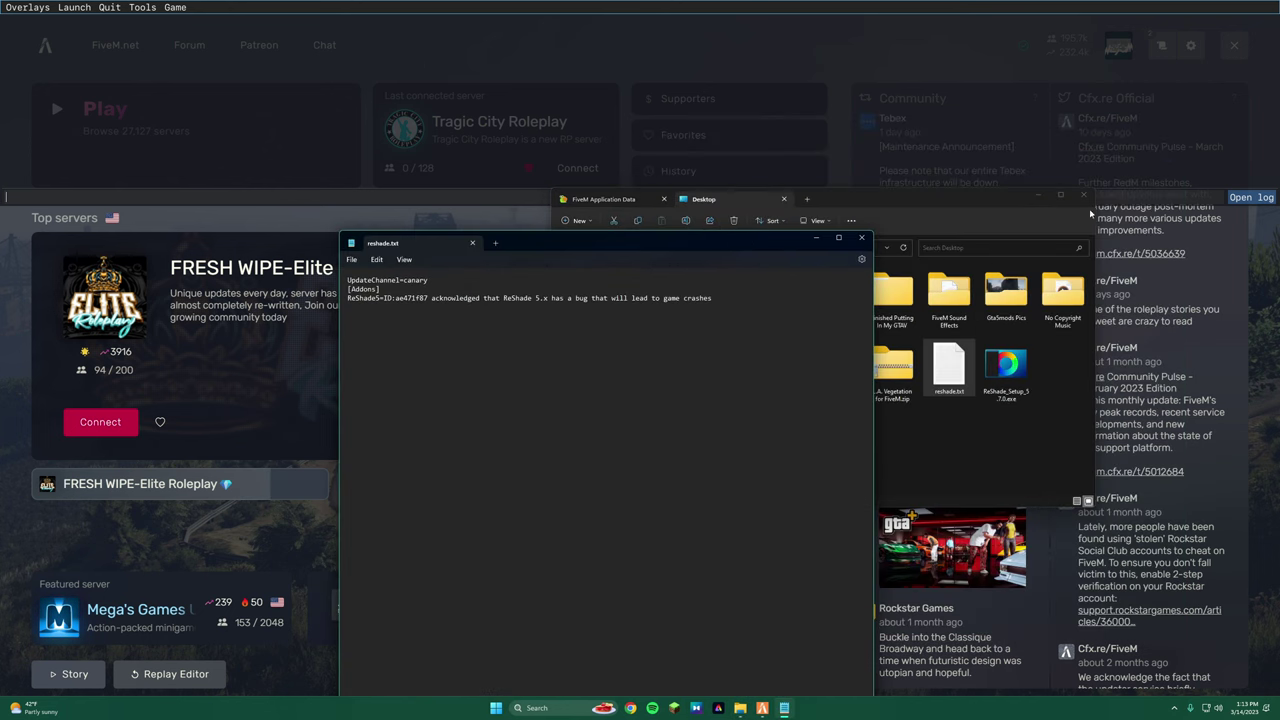
{"action": "left_click", "coordinate": [1030, 196]}
{"action": "left_click", "coordinate": [1084, 195]}
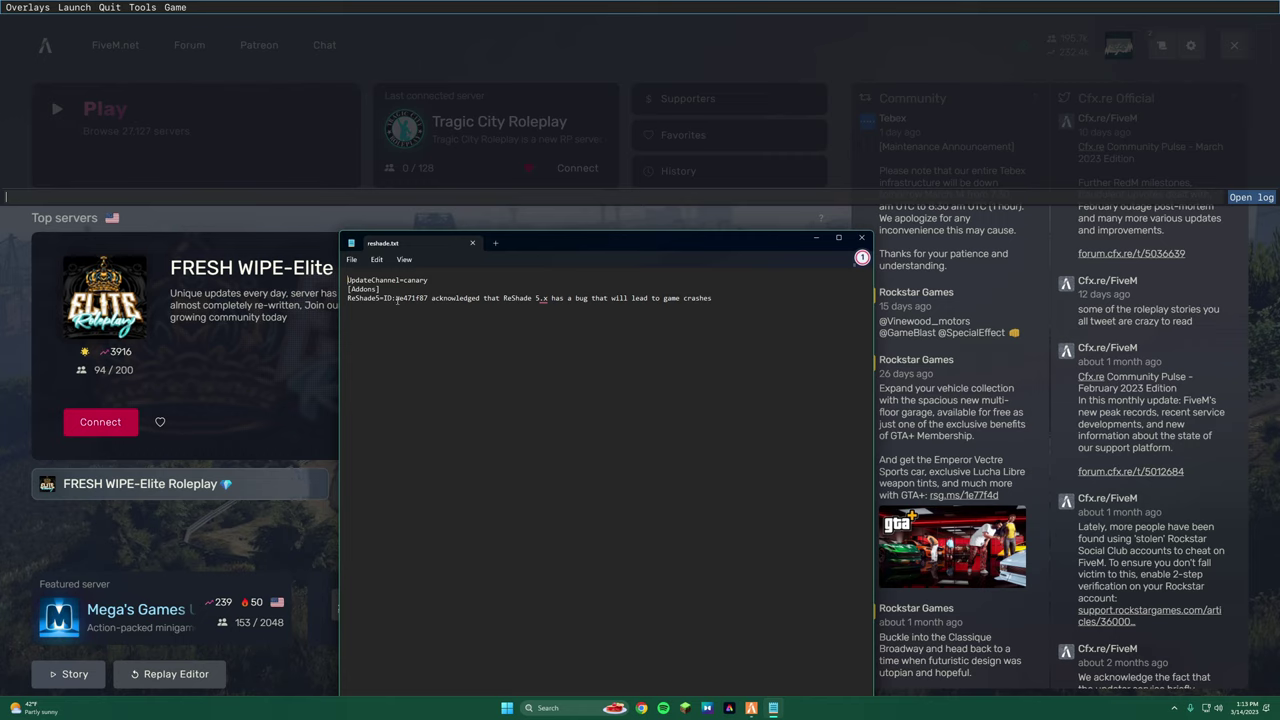
{"action": "left_click", "coordinate": [440, 357]}
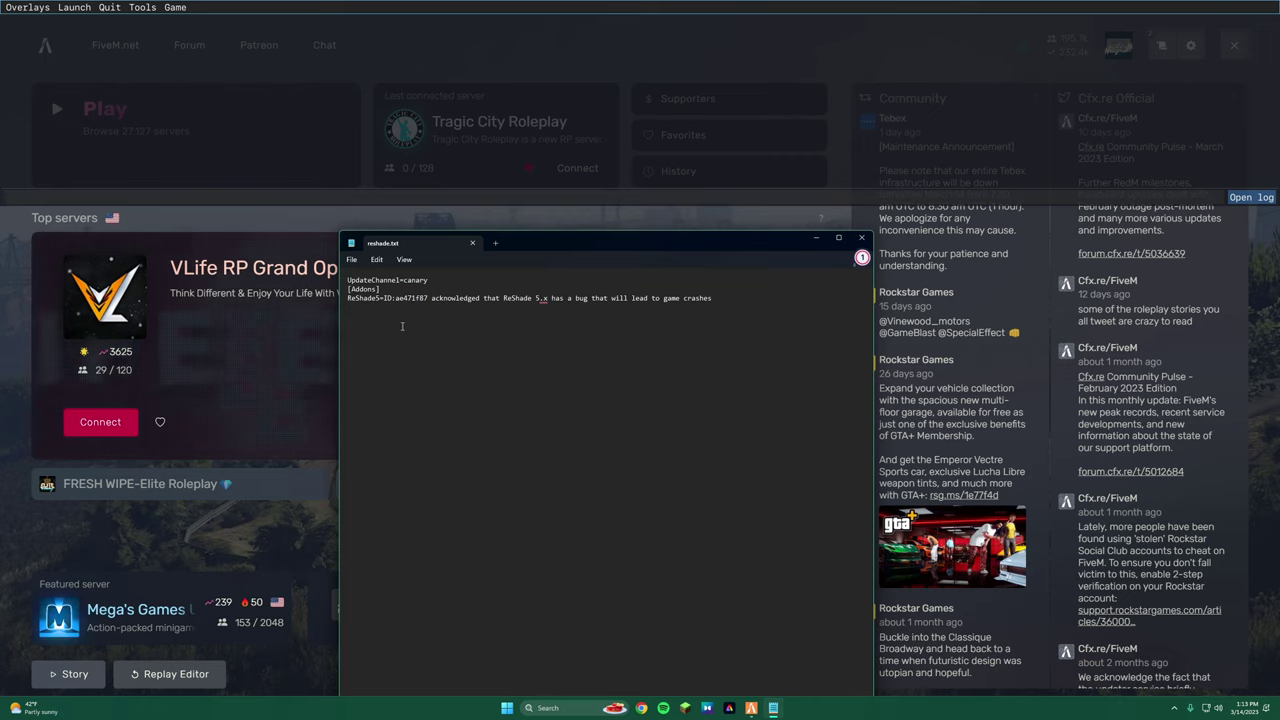
{"action": "left_click_drag", "start_coordinate": [362, 303], "coordinate": [424, 300]}
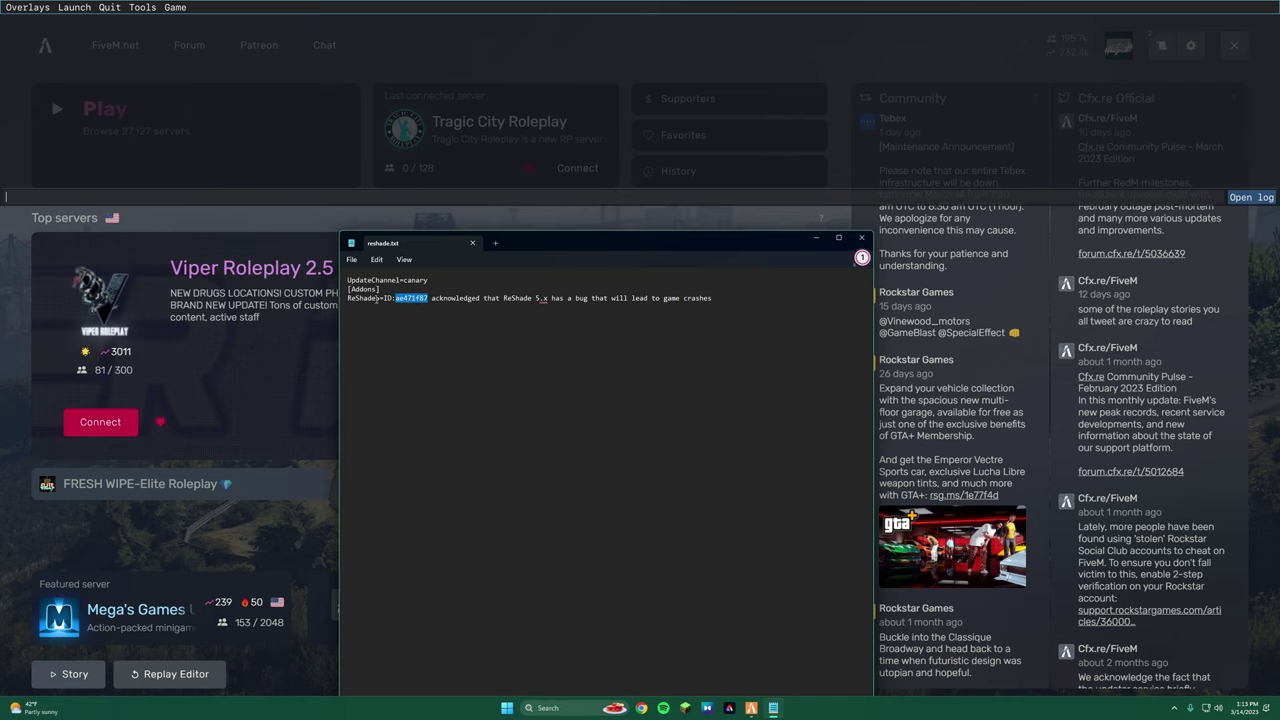
{"action": "left_click_drag", "start_coordinate": [376, 298], "coordinate": [432, 300]}
{"action": "left_click", "coordinate": [423, 325]}
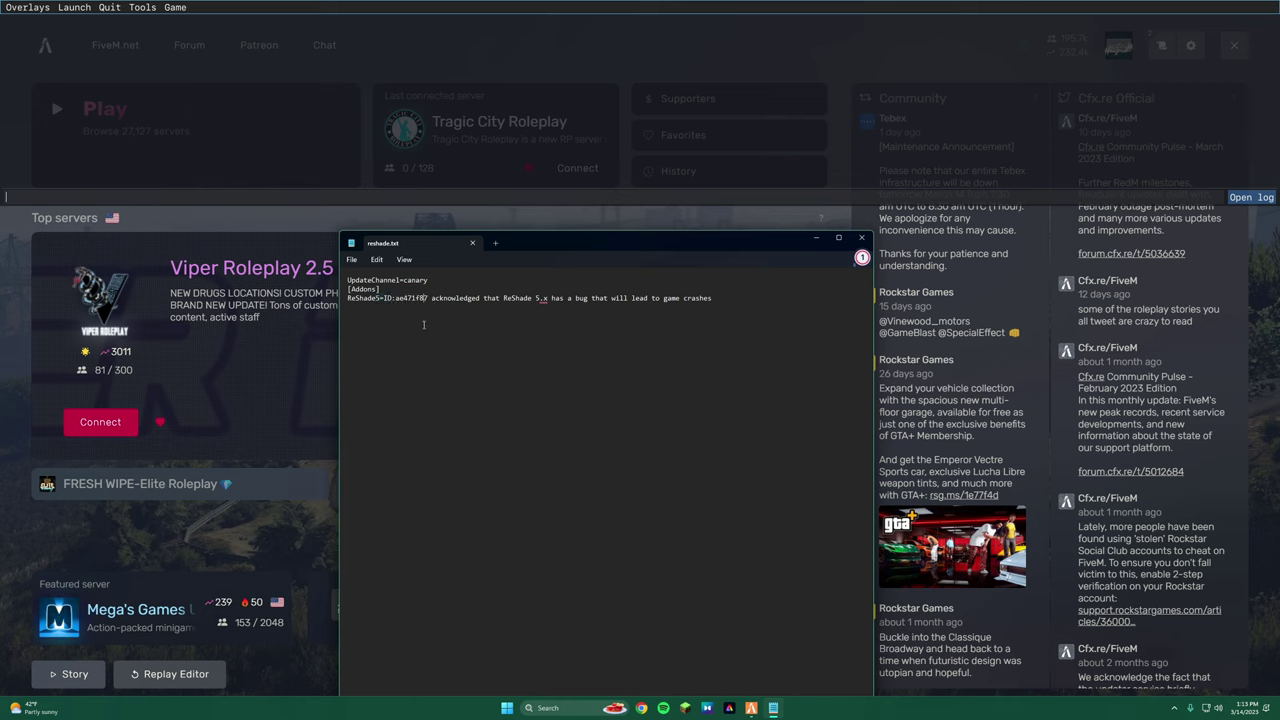
{"action": "double_click", "coordinate": [399, 298]}
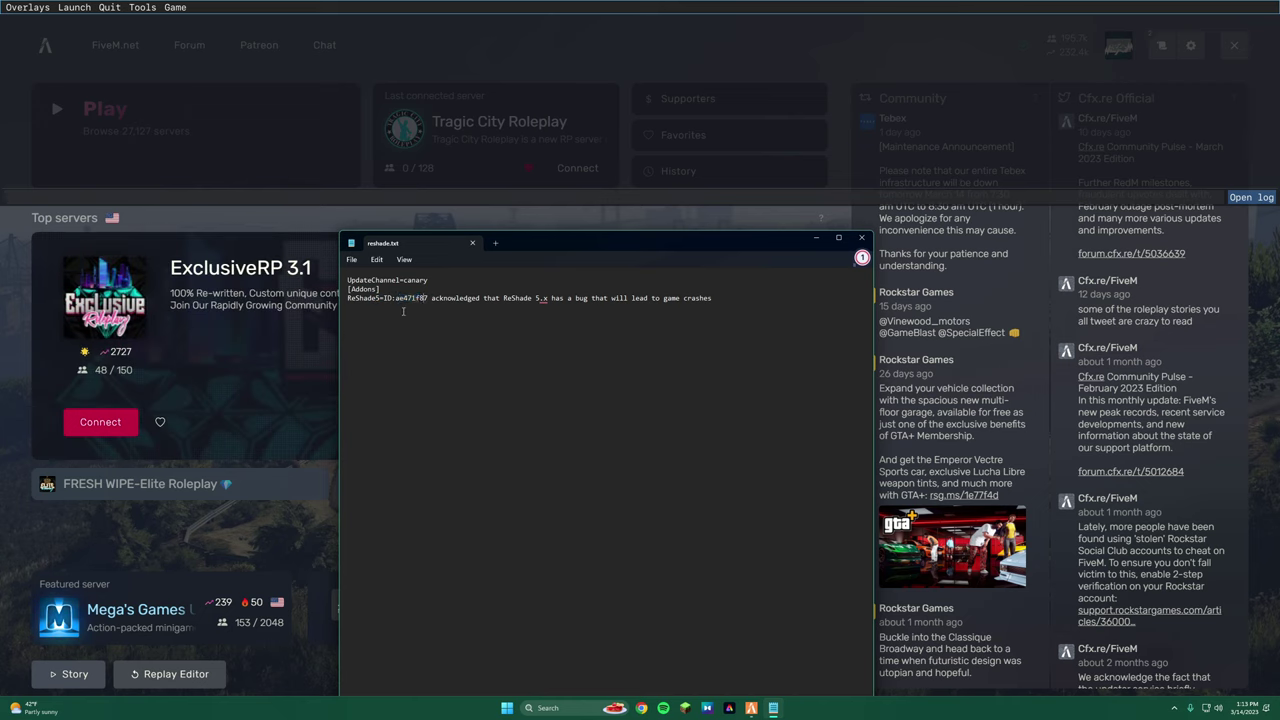
{"action": "left_click_drag", "start_coordinate": [347, 280], "coordinate": [725, 311]}
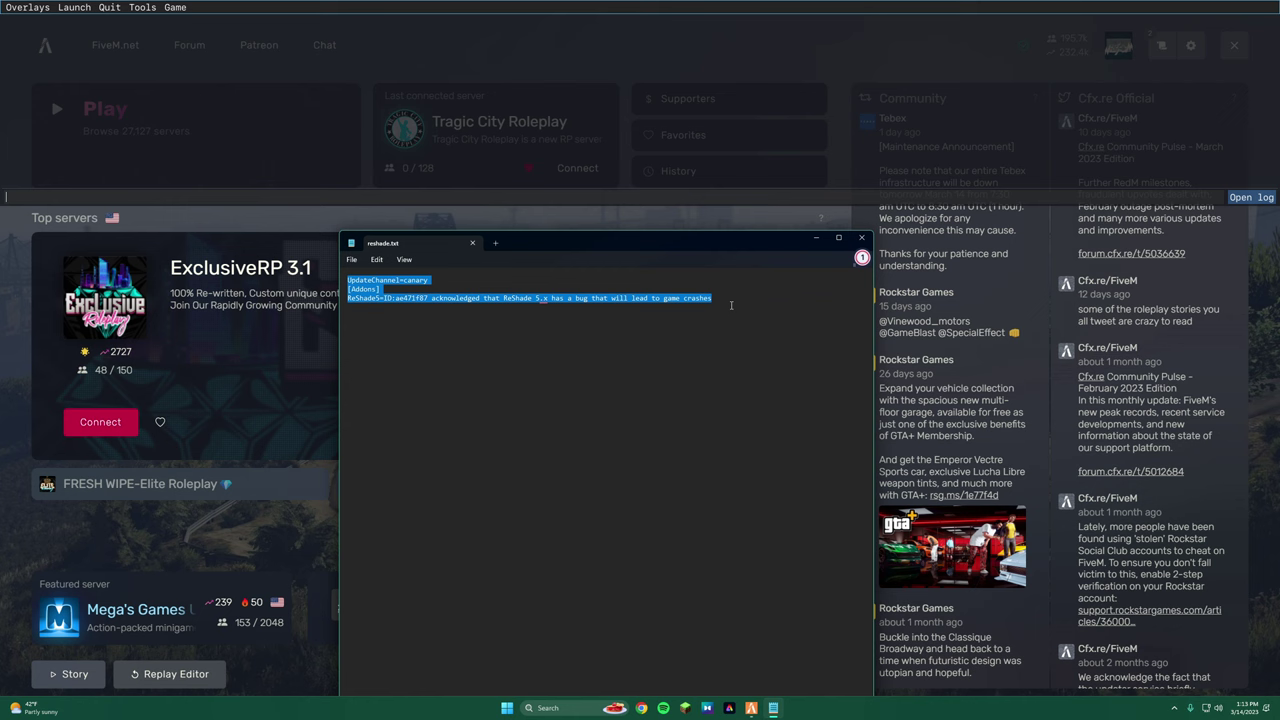
{"action": "left_click", "coordinate": [725, 319]}
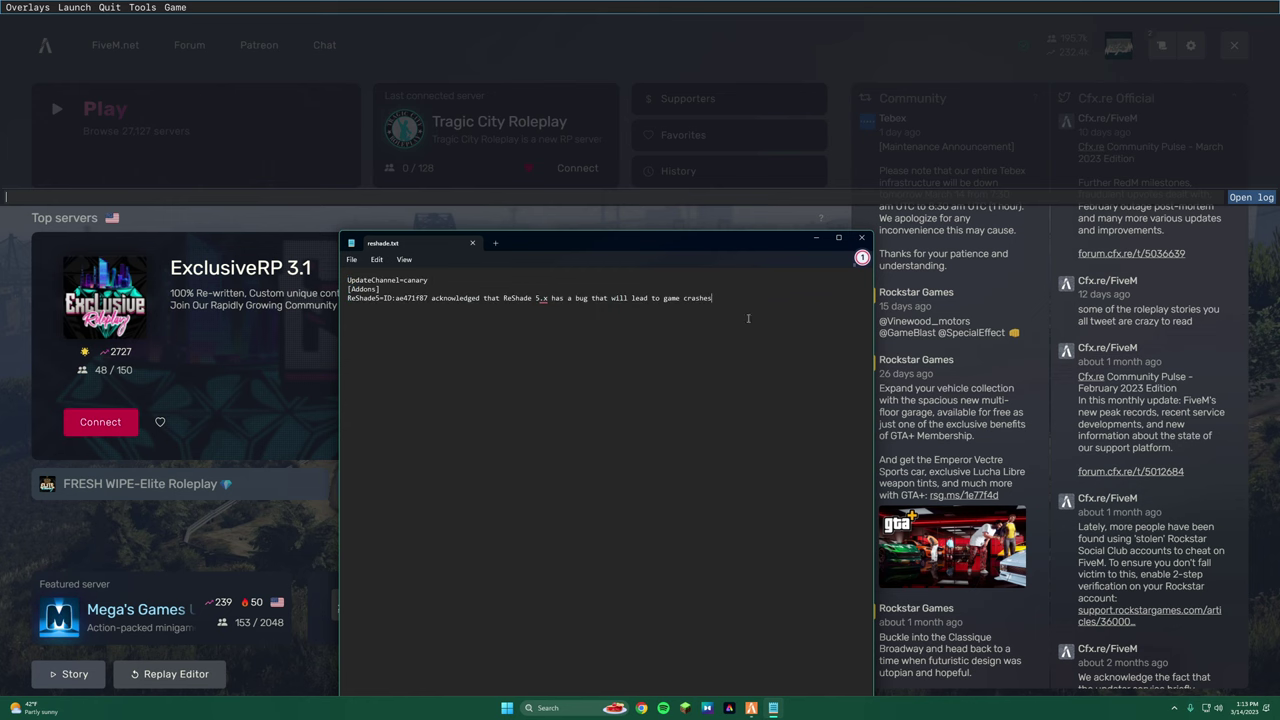
{"action": "left_click", "coordinate": [864, 239]}
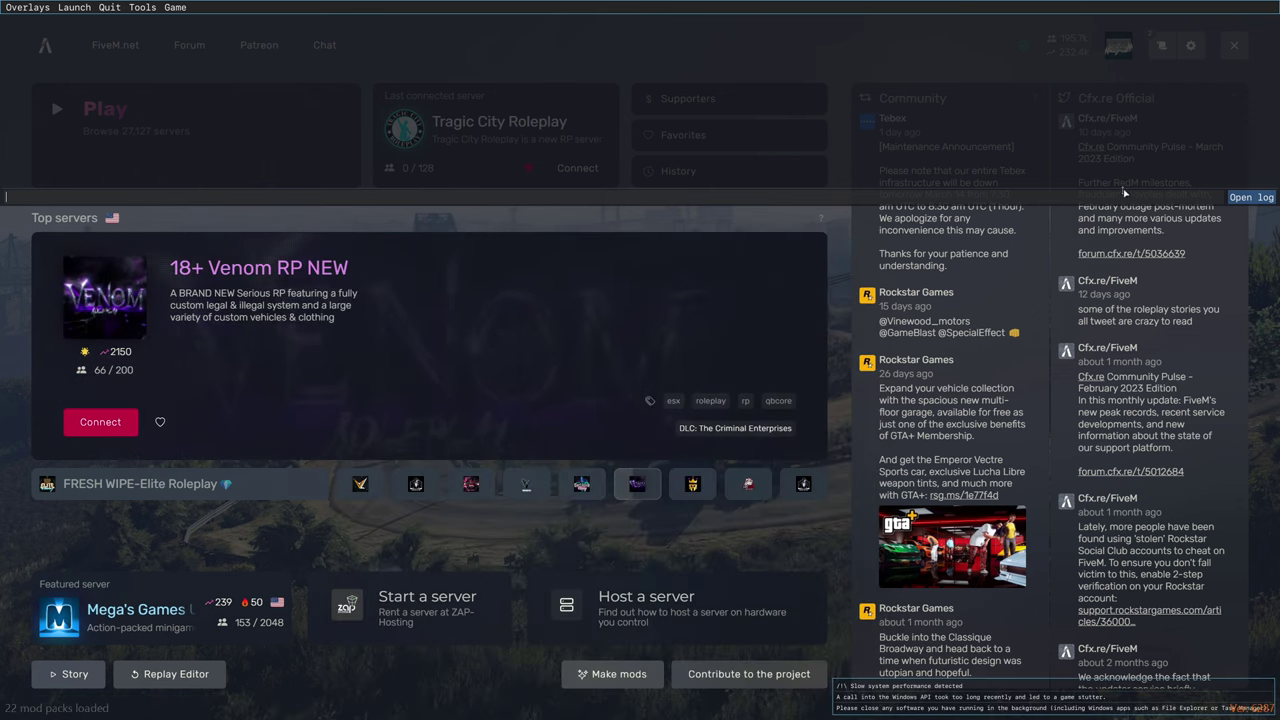
Close the FiveM console, exit the launcher to the desktop, and close the NVE - FiveM Package folder
{"action": "key", "text": "alt+Tab"}
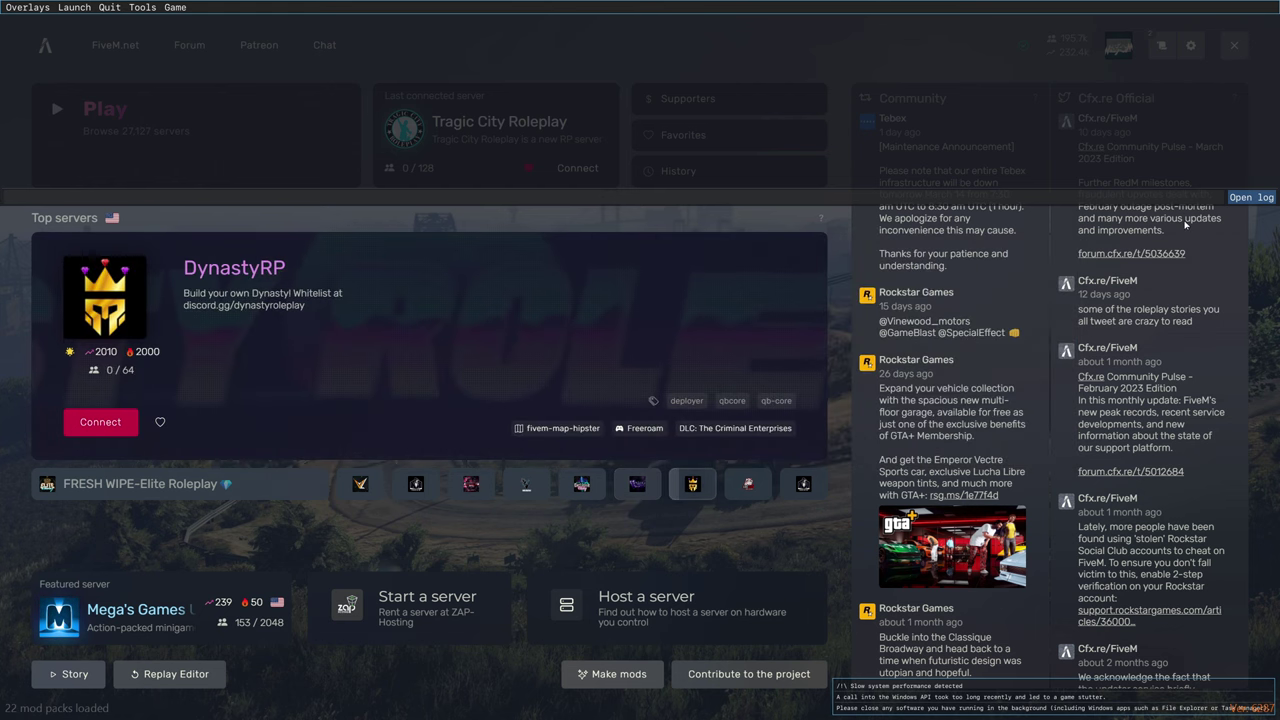
{"action": "key", "text": "F8"}
{"action": "left_click", "coordinate": [1234, 45]}
{"action": "left_click", "coordinate": [1150, 48]}
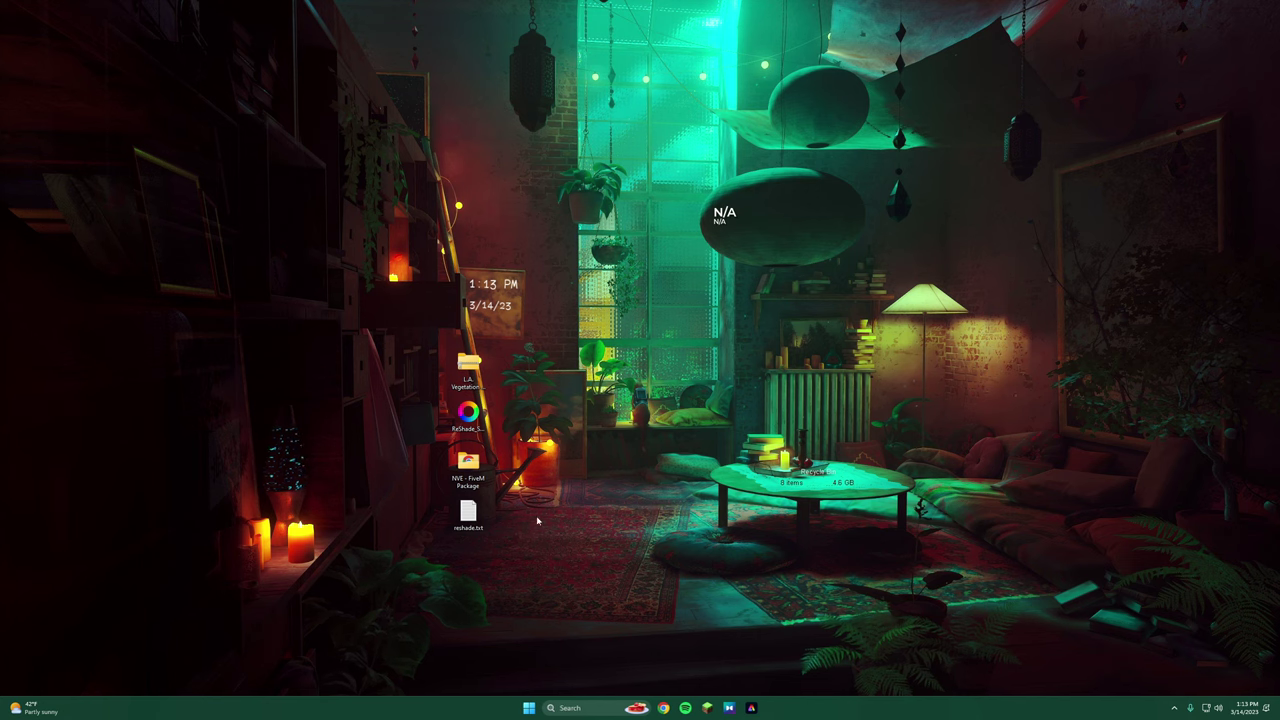
{"action": "double_click", "coordinate": [468, 462]}
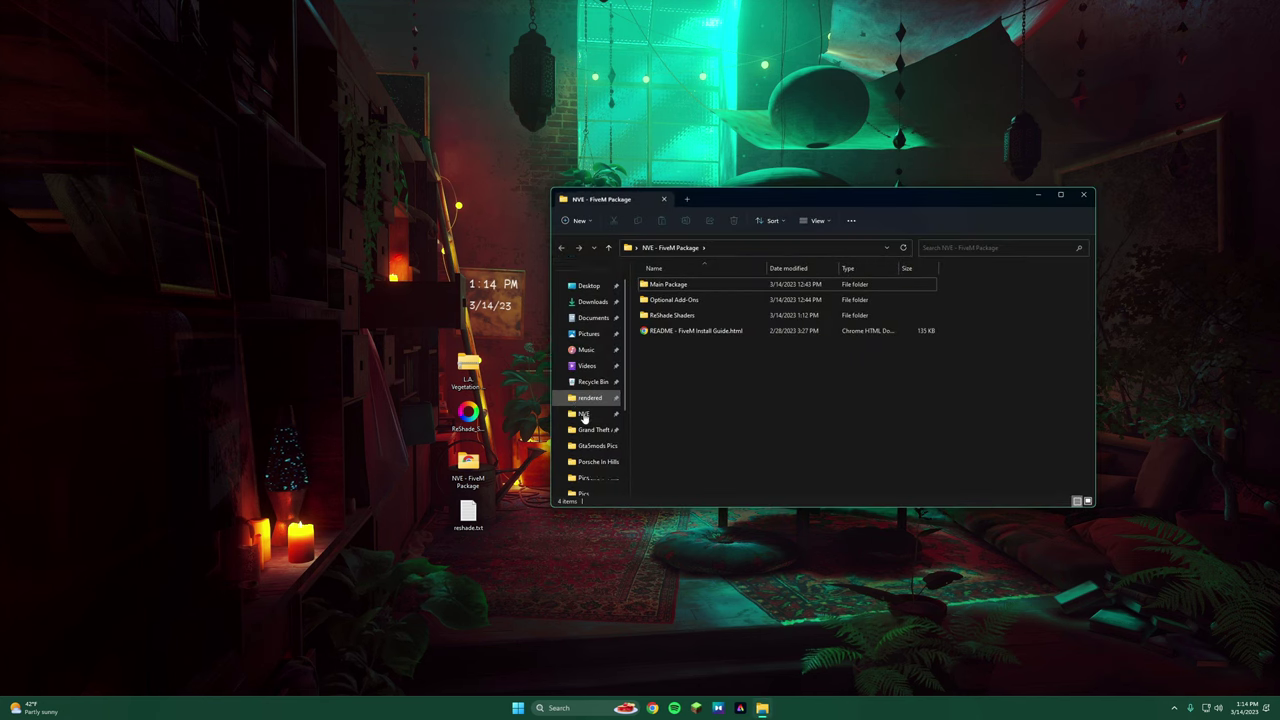
{"action": "key", "text": "ctrl+w"}
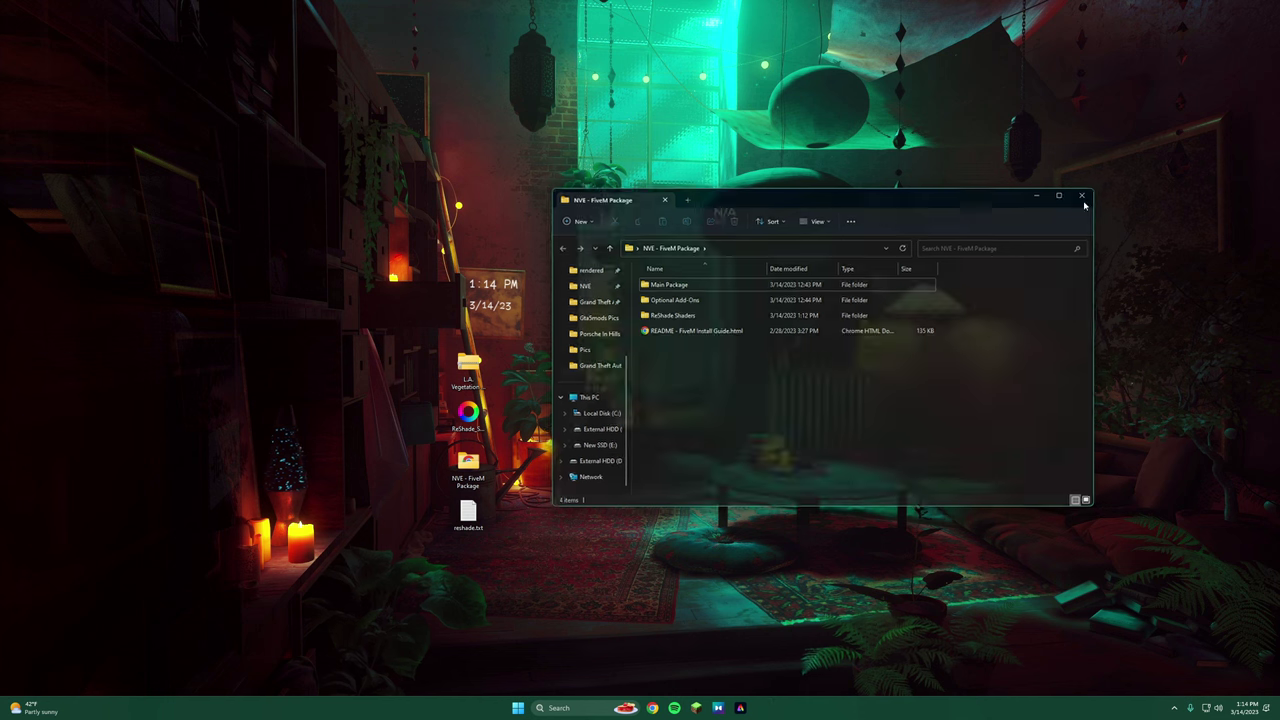
Run %appdata% and open CitizenFX.ini from Local\FiveM\FiveM Application Data
{"action": "key", "text": "super+r"}
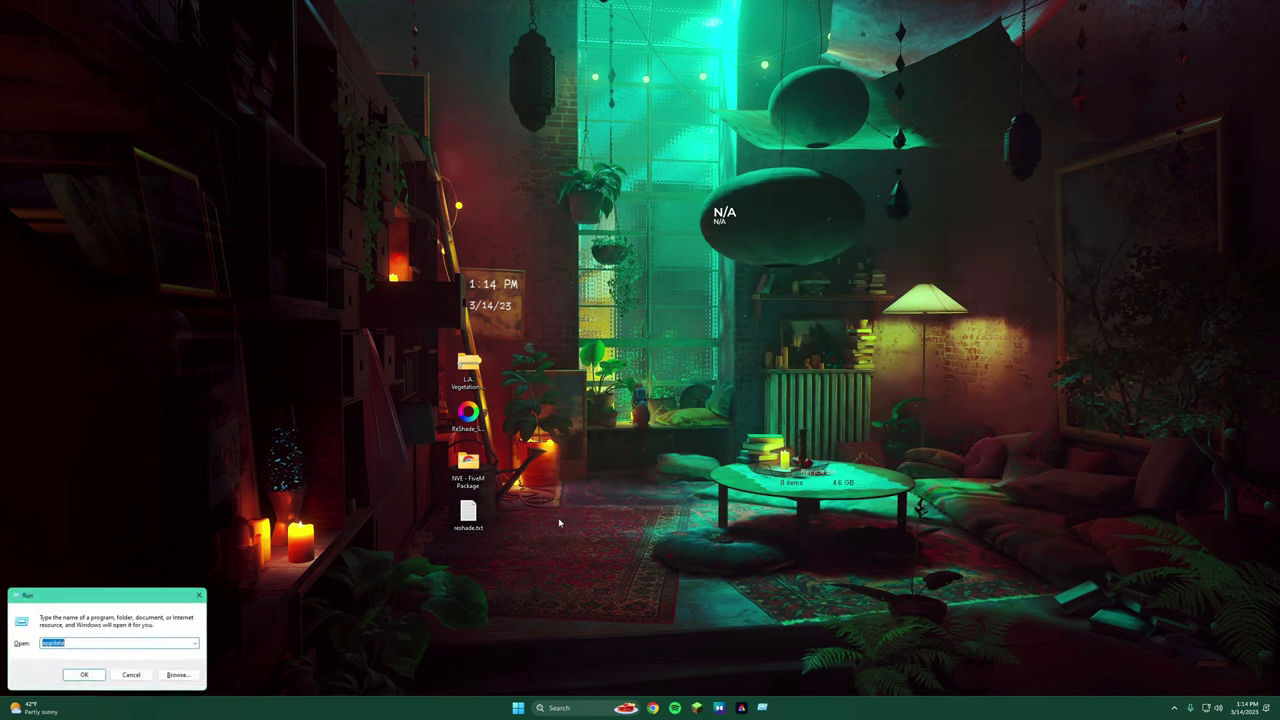
{"action": "key", "text": "Return"}
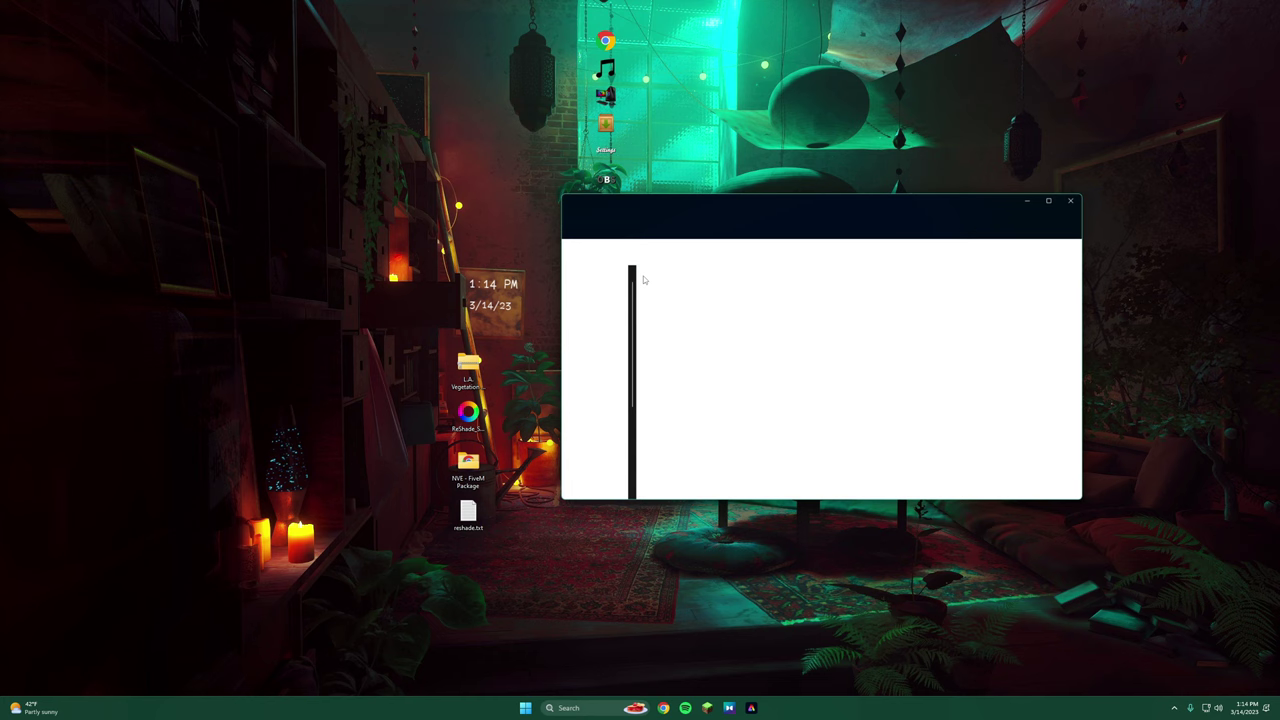
{"action": "scroll", "coordinate": [673, 345], "scroll_direction": "down", "scroll_amount": 8}
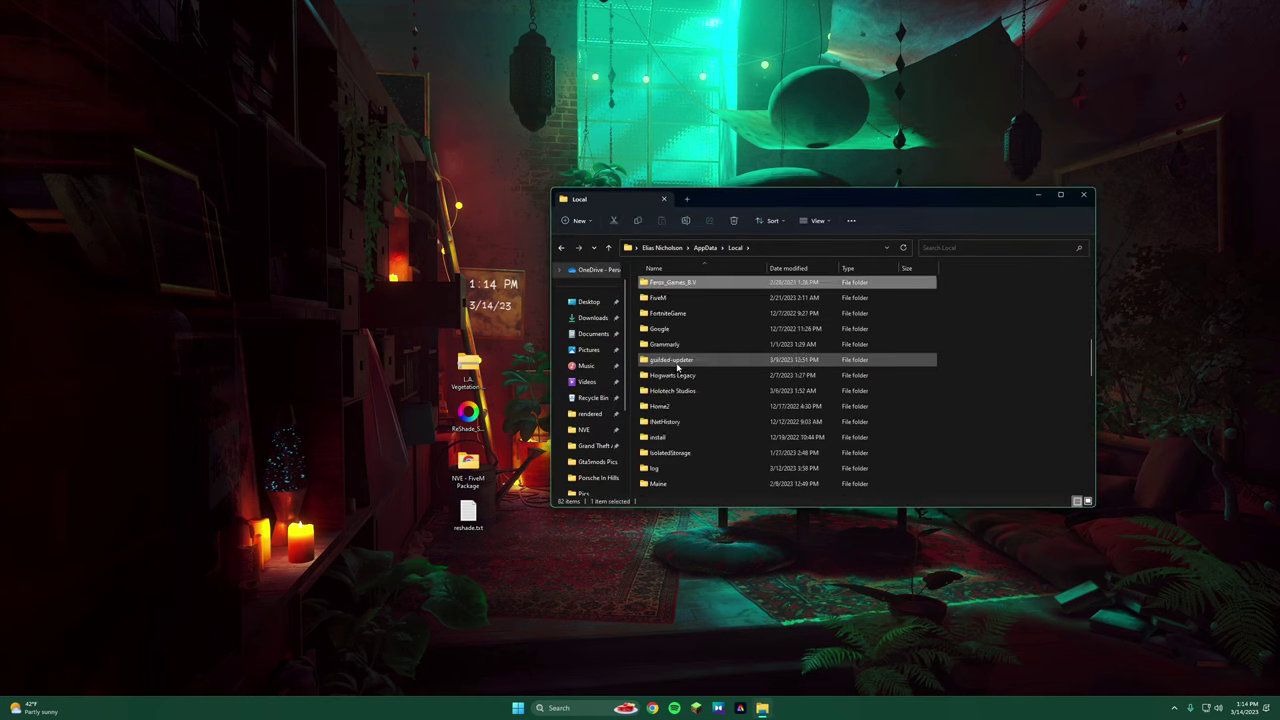
{"action": "double_click", "coordinate": [676, 288]}
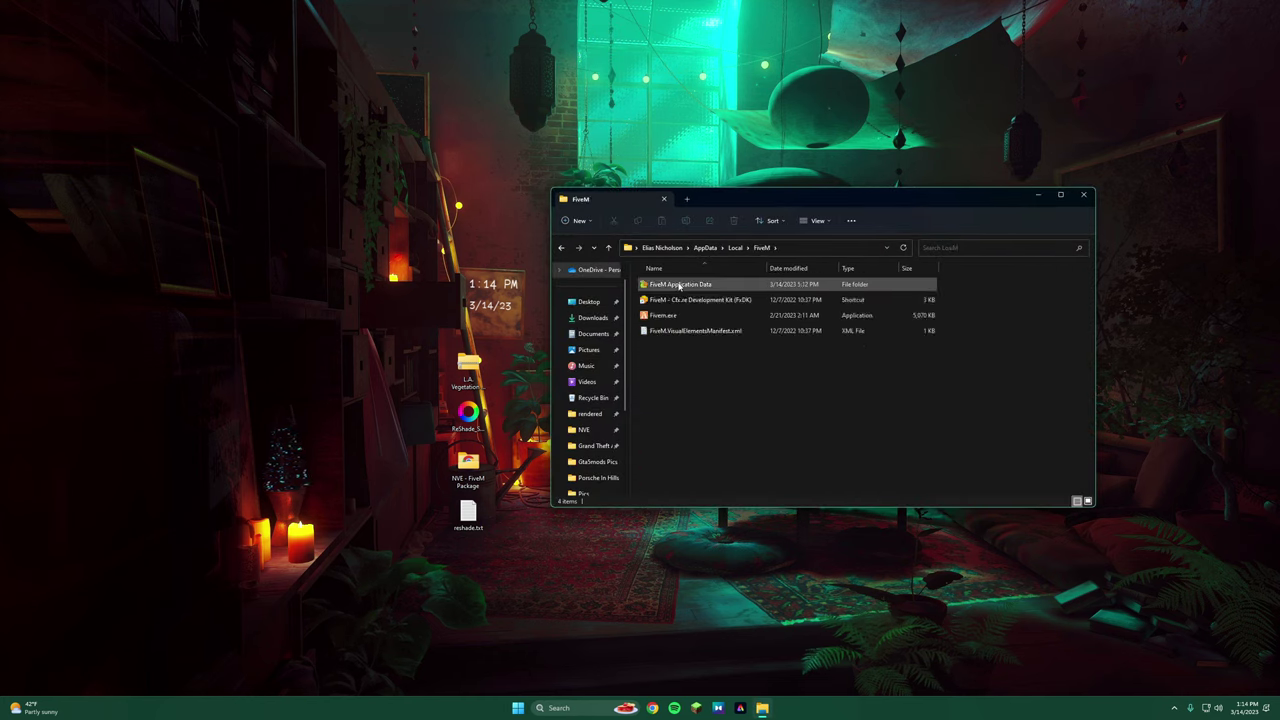
{"action": "double_click", "coordinate": [680, 286]}
{"action": "scroll", "coordinate": [769, 380], "scroll_direction": "down", "scroll_amount": 3}
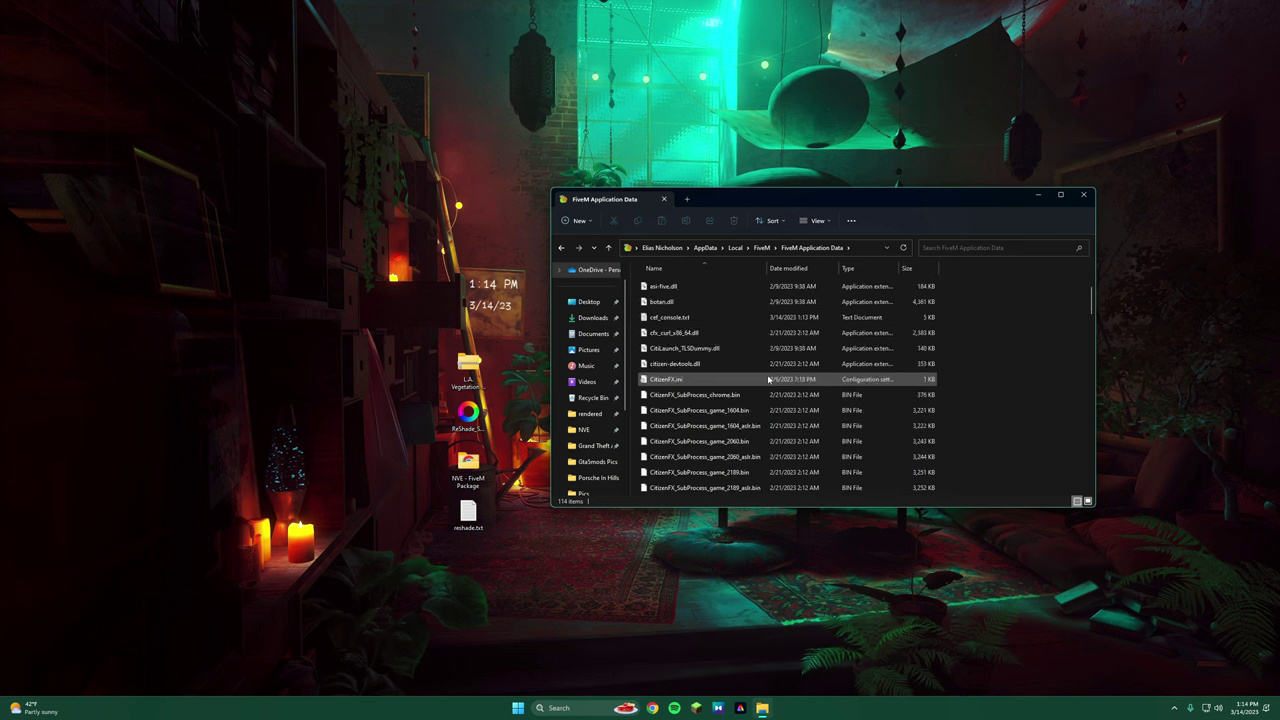
{"action": "scroll", "coordinate": [769, 380], "scroll_direction": "down", "scroll_amount": 1}
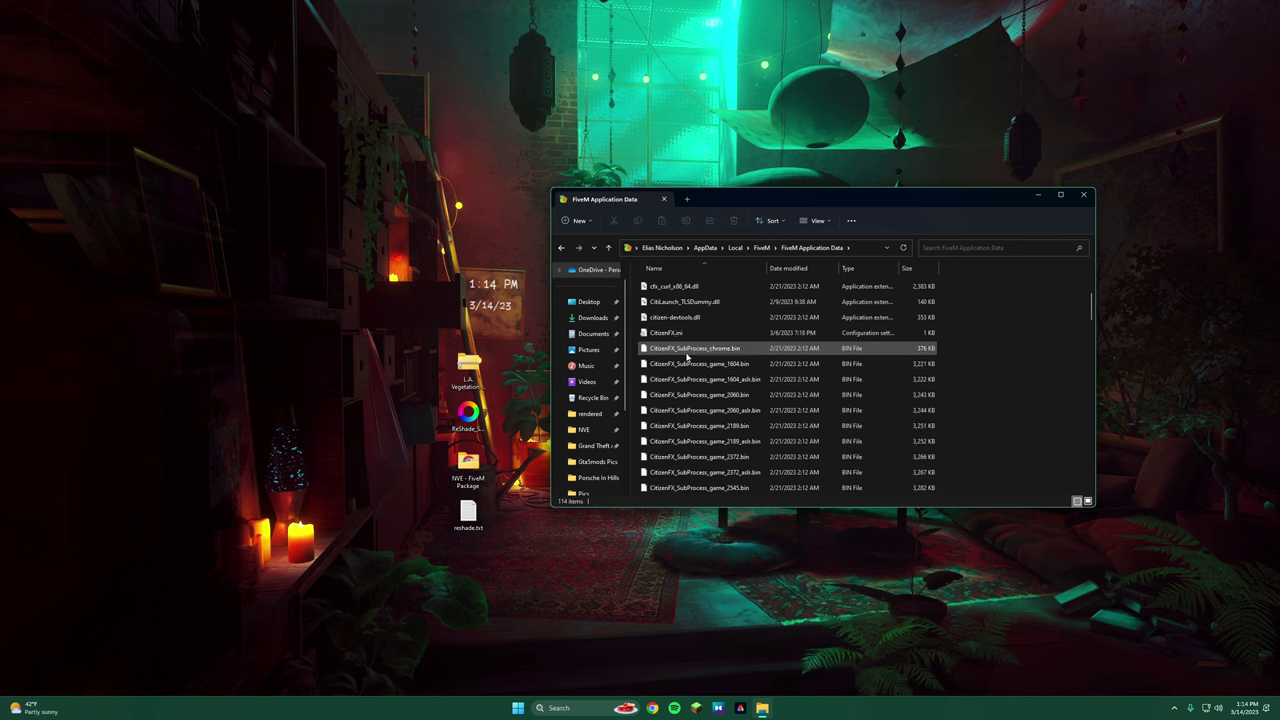
{"action": "double_click", "coordinate": [686, 334]}
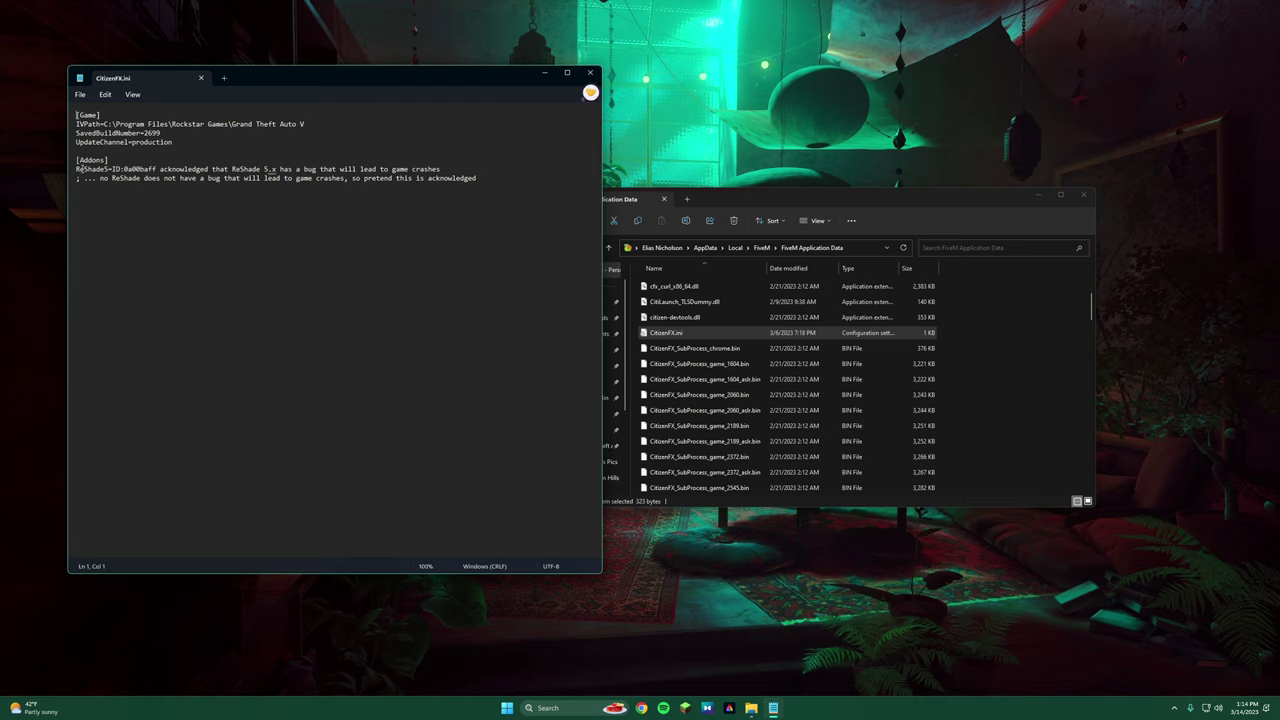
Review the [Addons] ReShade acknowledgement lines in CitizenFX.ini, close it unchanged, and close the folder window
{"action": "left_click_drag", "start_coordinate": [77, 160], "coordinate": [412, 178]}
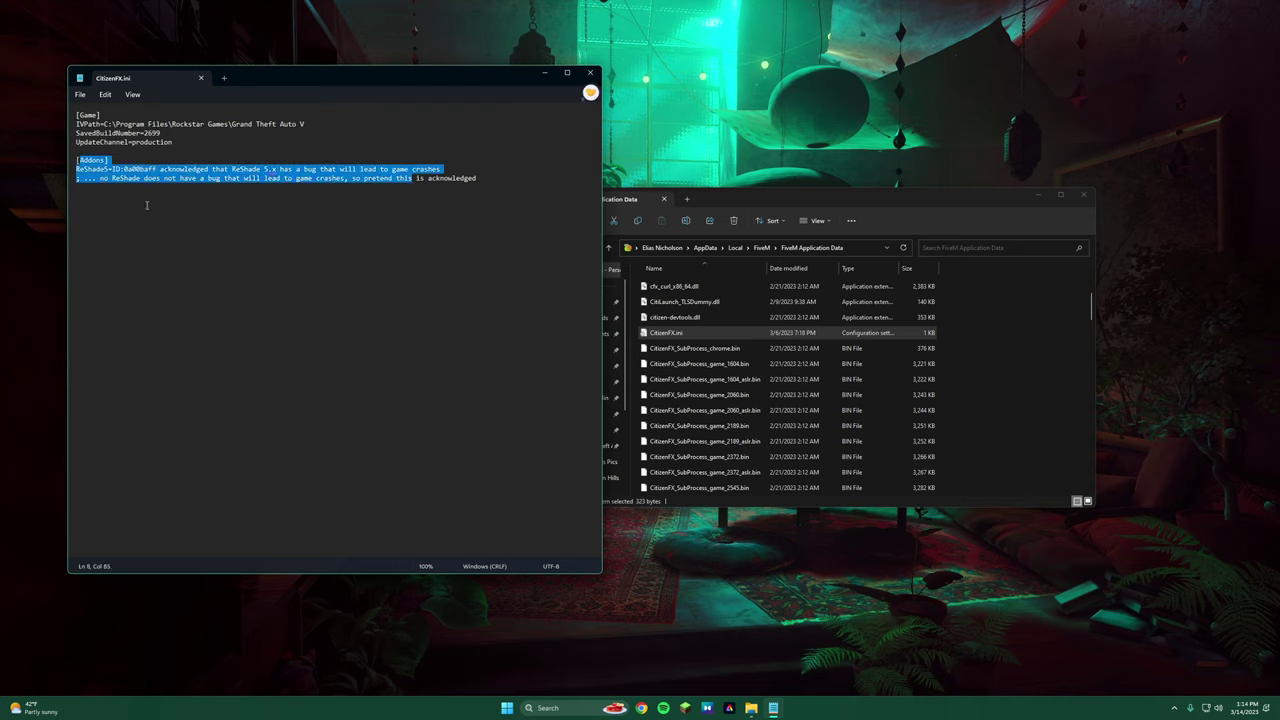
{"action": "left_click_drag", "start_coordinate": [77, 160], "coordinate": [487, 215]}
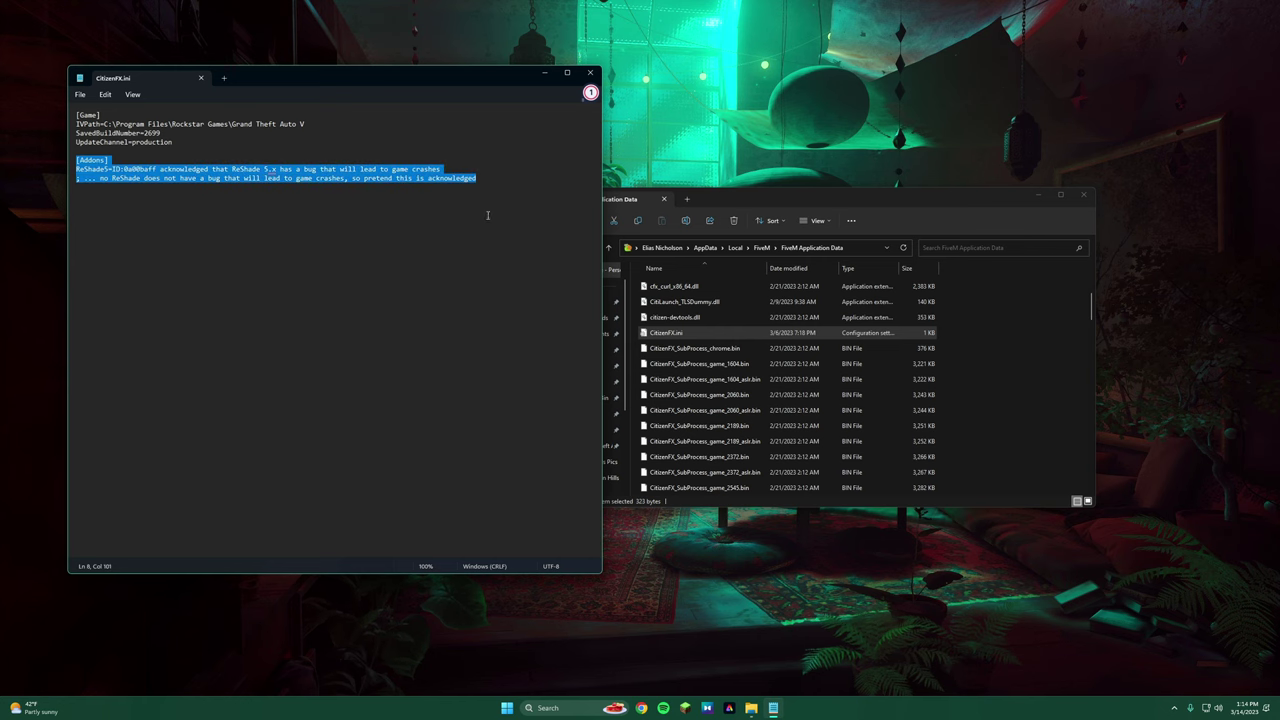
{"action": "left_click", "coordinate": [477, 222]}
{"action": "left_click", "coordinate": [590, 72]}
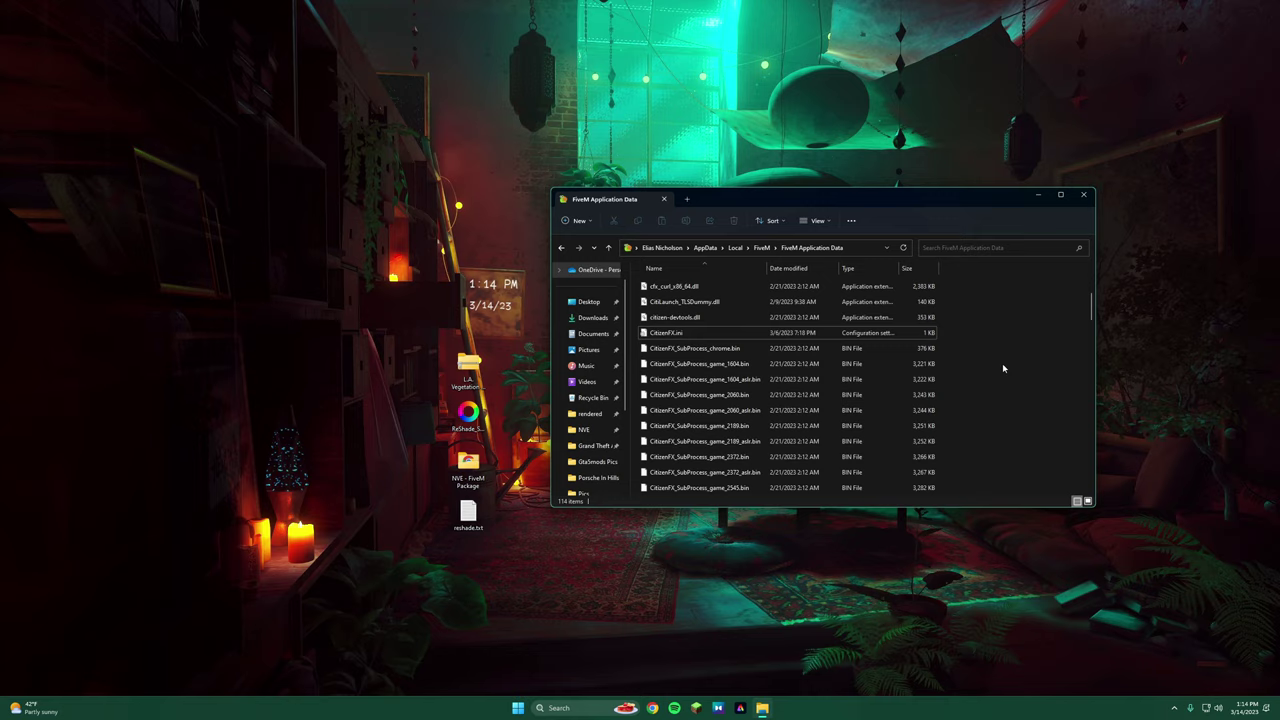
{"action": "left_click", "coordinate": [1090, 198]}
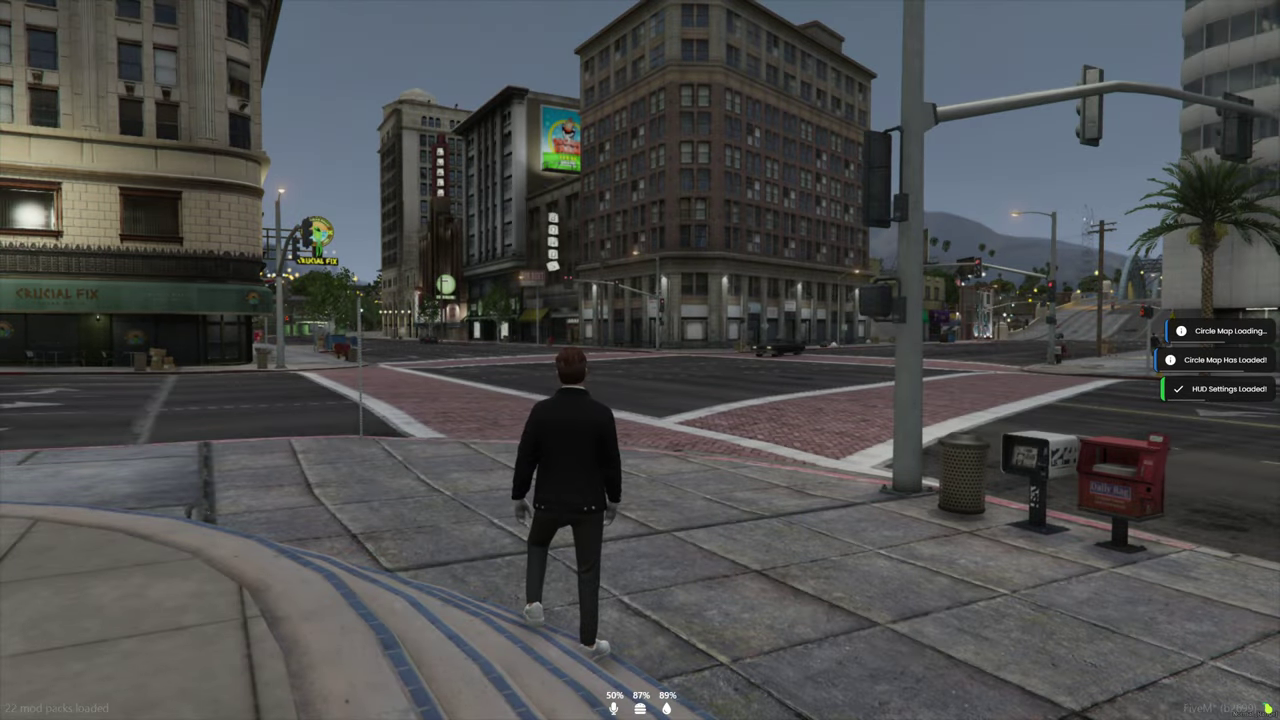
Walk the character down the steps to the street corner and bring up the ReShade overlay with Insert
{"action": "key", "text": "w"}
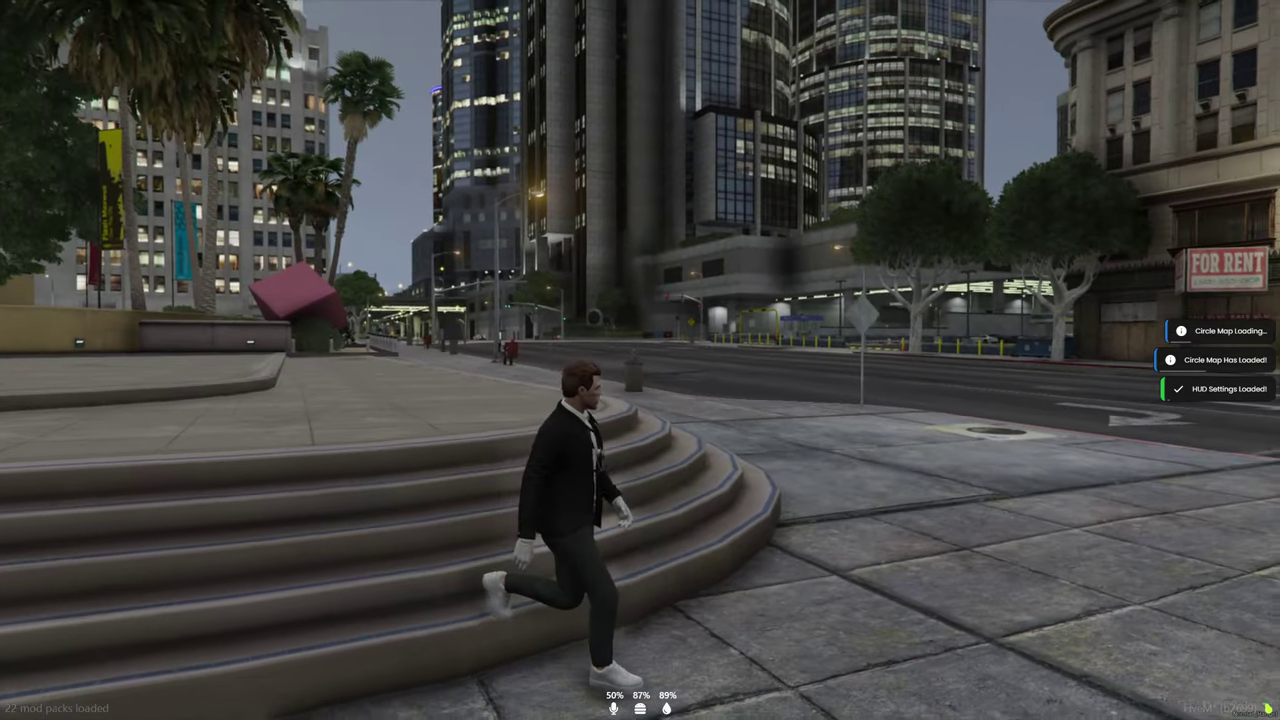
{"action": "key", "text": "w"}
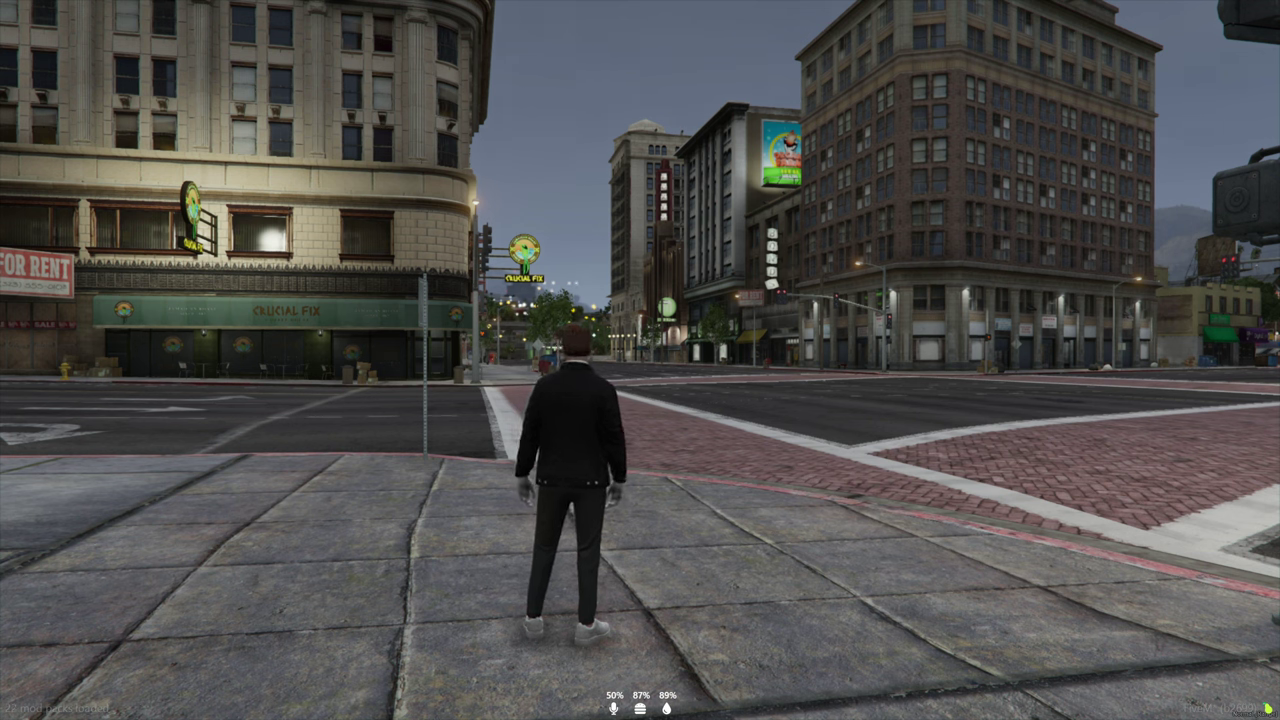
{"action": "key", "text": "Insert"}
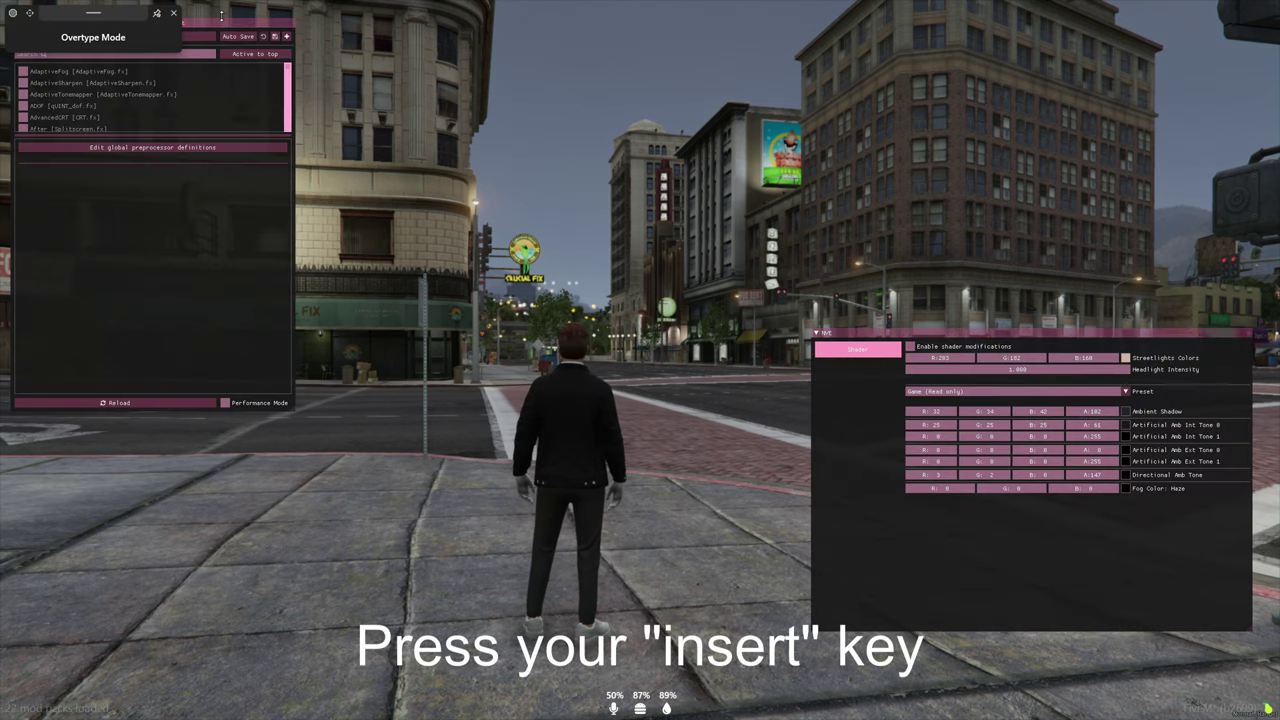
Move the ReShade window lower and load NVE.ini from the preset folder
{"action": "left_click_drag", "start_coordinate": [221, 14], "coordinate": [14, 362]}
{"action": "left_click", "coordinate": [70, 22]}
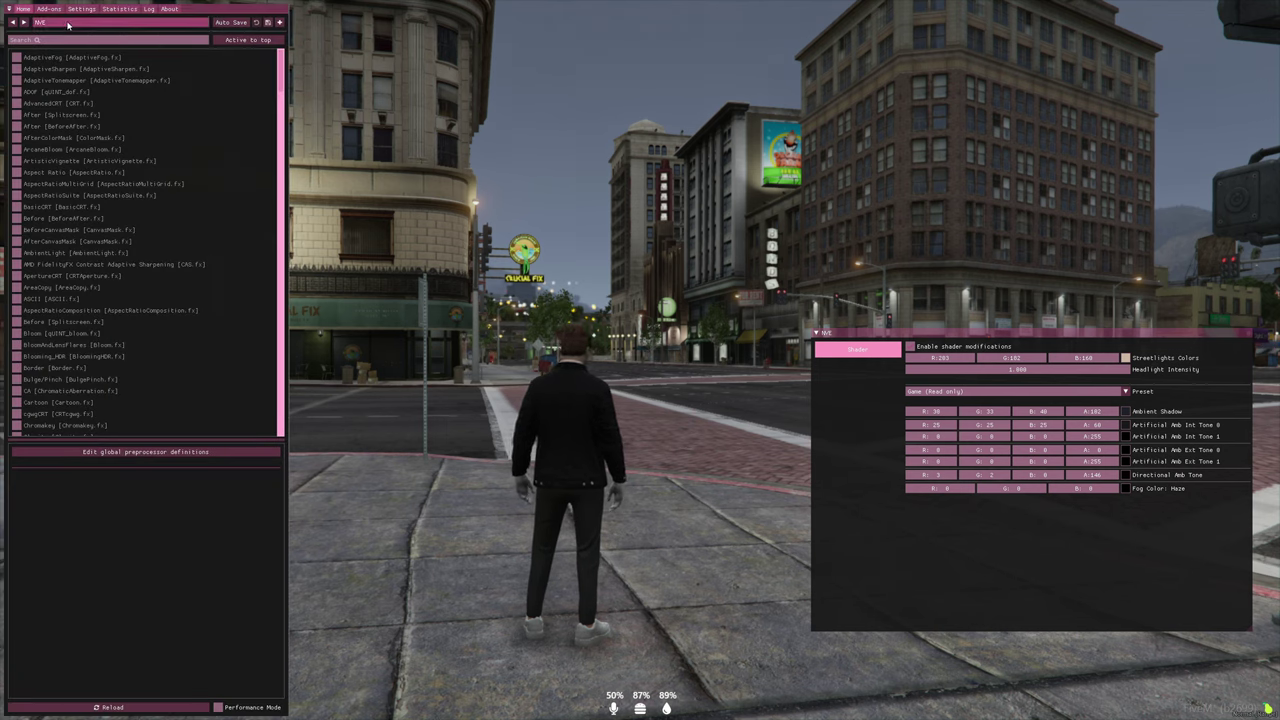
{"action": "double_click", "coordinate": [75, 69]}
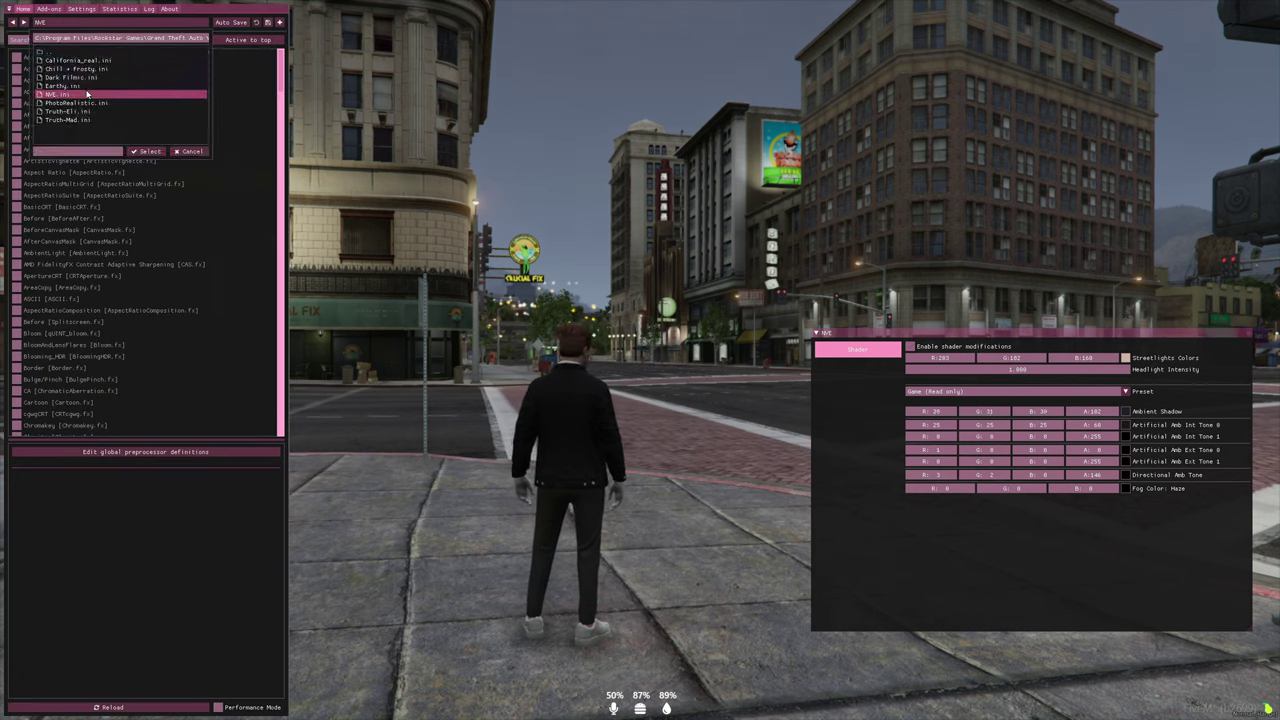
{"action": "left_click", "coordinate": [58, 94]}
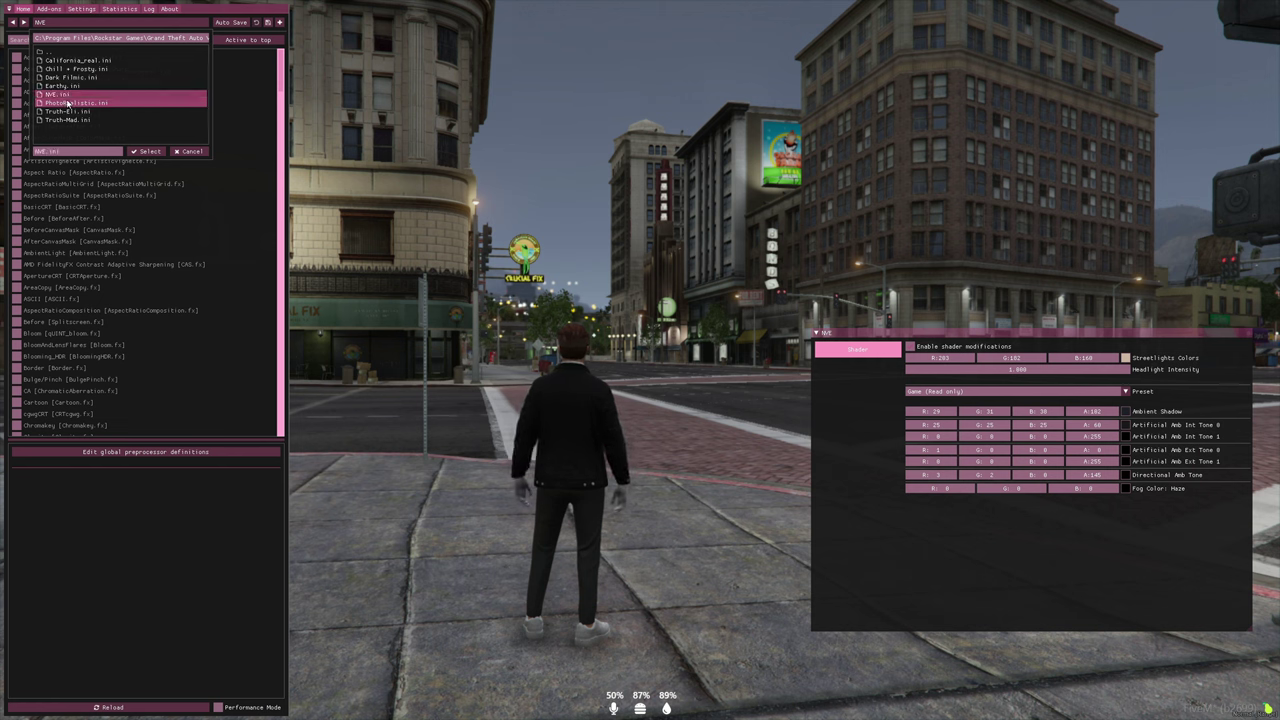
{"action": "left_click", "coordinate": [147, 152]}
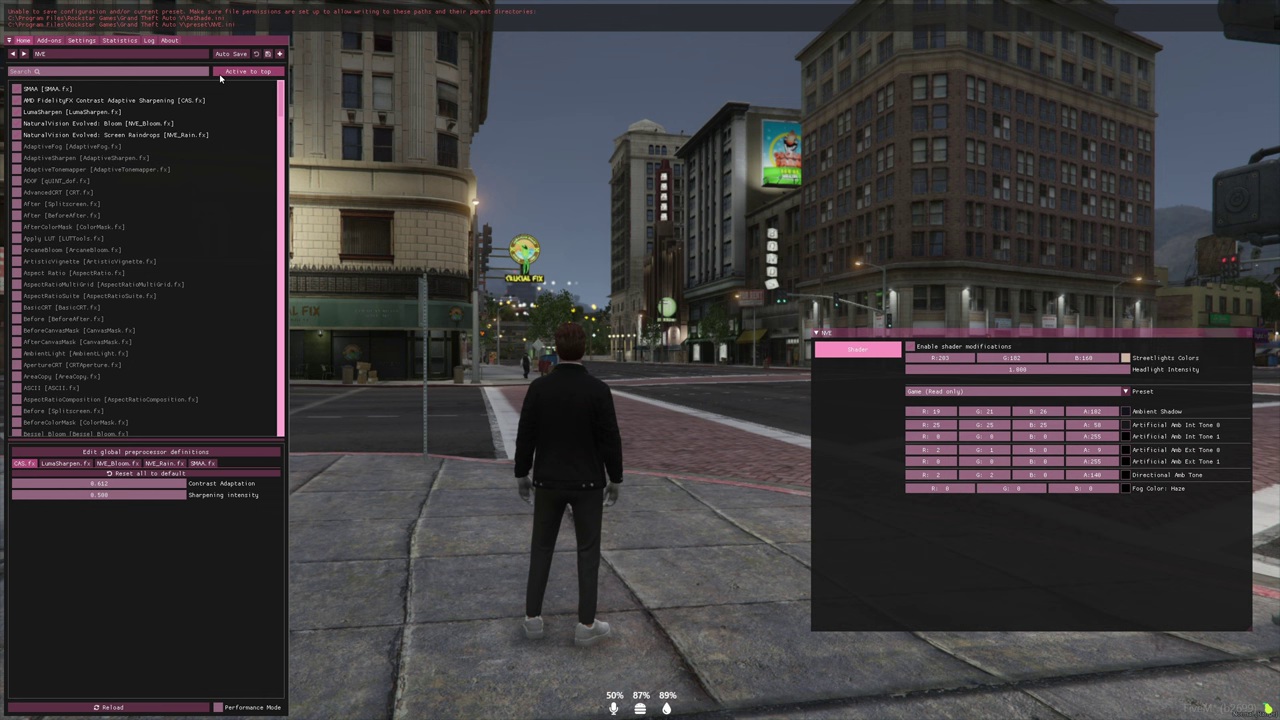
Toggle the preset browser, walk toward another intersection, and hide the ReShade overlay with Home
{"action": "left_click", "coordinate": [154, 51]}
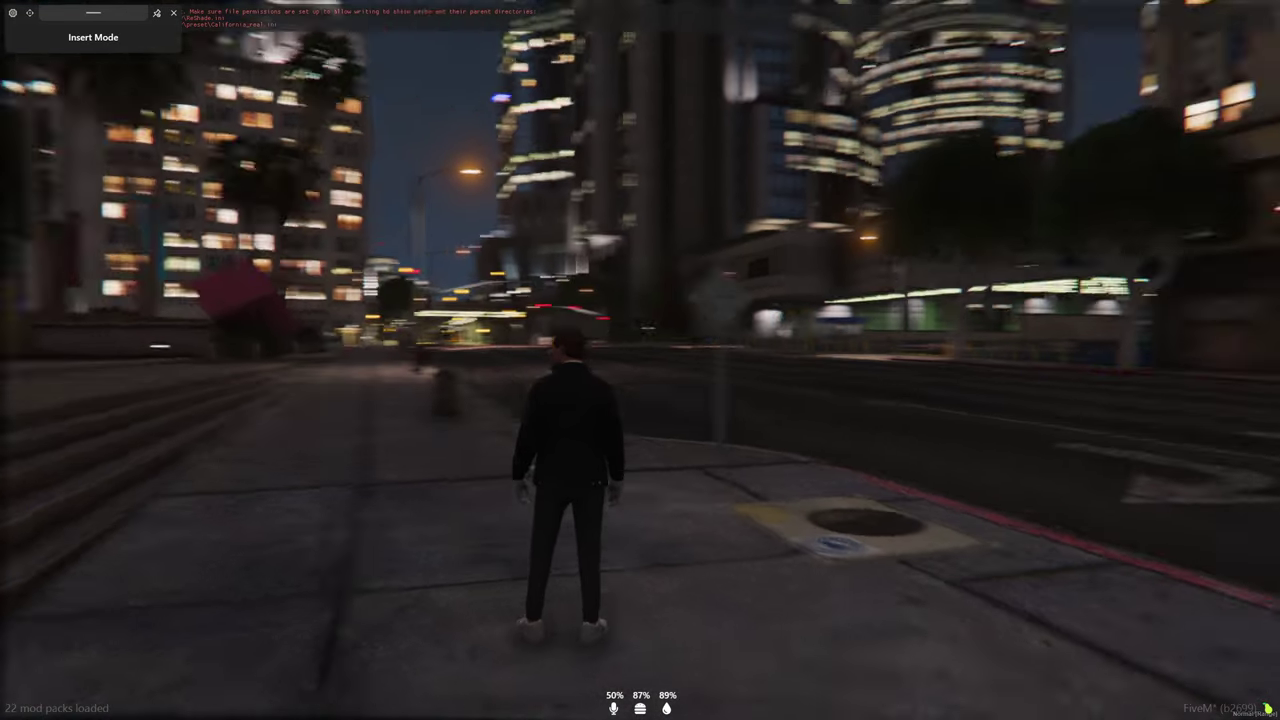
{"action": "key", "text": "w"}
{"action": "key", "text": "Home"}
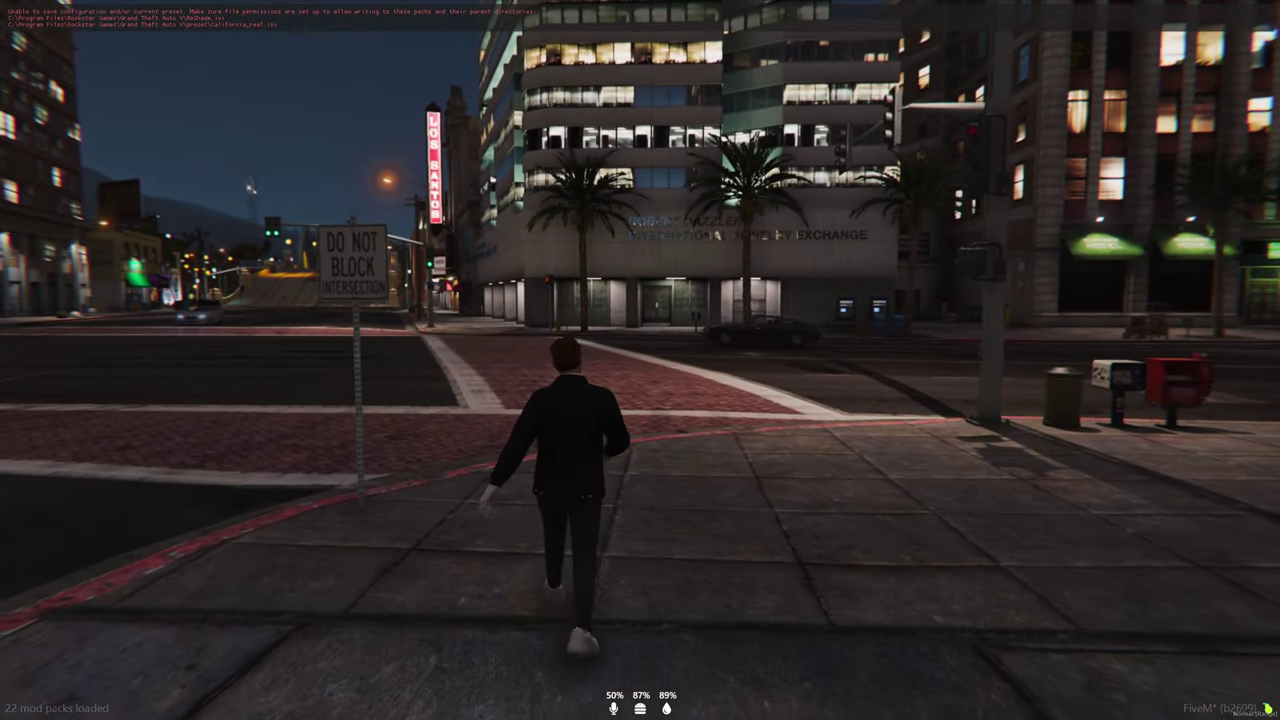